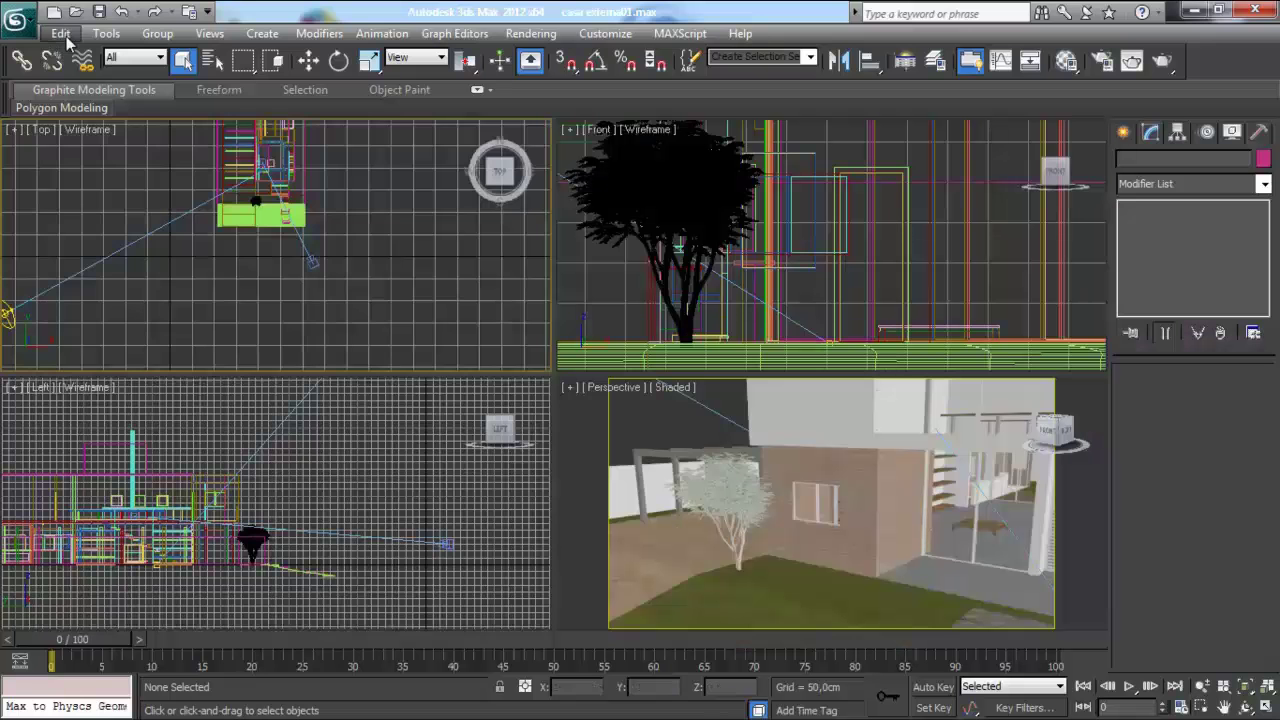
Start a Merge and step through the Vray folder's tree files to compare their previews
{"action": "left_click", "coordinate": [20, 18]}
{"action": "left_click", "coordinate": [200, 145]}
{"action": "left_click", "coordinate": [67, 194]}
{"action": "key", "text": "Down"}
{"action": "key", "text": "Down"}
{"action": "key", "text": "Down"}
{"action": "key", "text": "Down"}
{"action": "key", "text": "Down"}
{"action": "key", "text": "Down"}
{"action": "key", "text": "Down"}
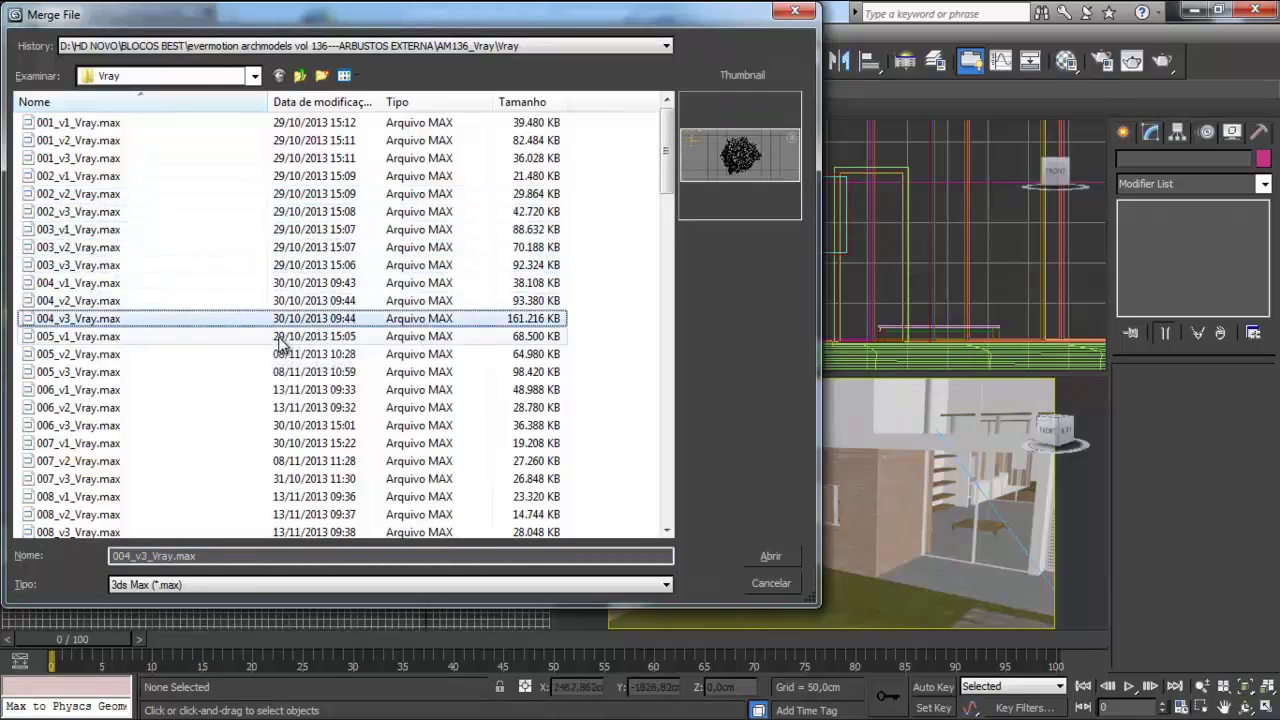
{"action": "key", "text": "Up"}
{"action": "key", "text": "Down"}
{"action": "key", "text": "Down"}
{"action": "key", "text": "Down"}
{"action": "key", "text": "Down"}
{"action": "key", "text": "Down"}
{"action": "key", "text": "Down"}
{"action": "key", "text": "Down"}
{"action": "key", "text": "Down"}
{"action": "key", "text": "Up"}
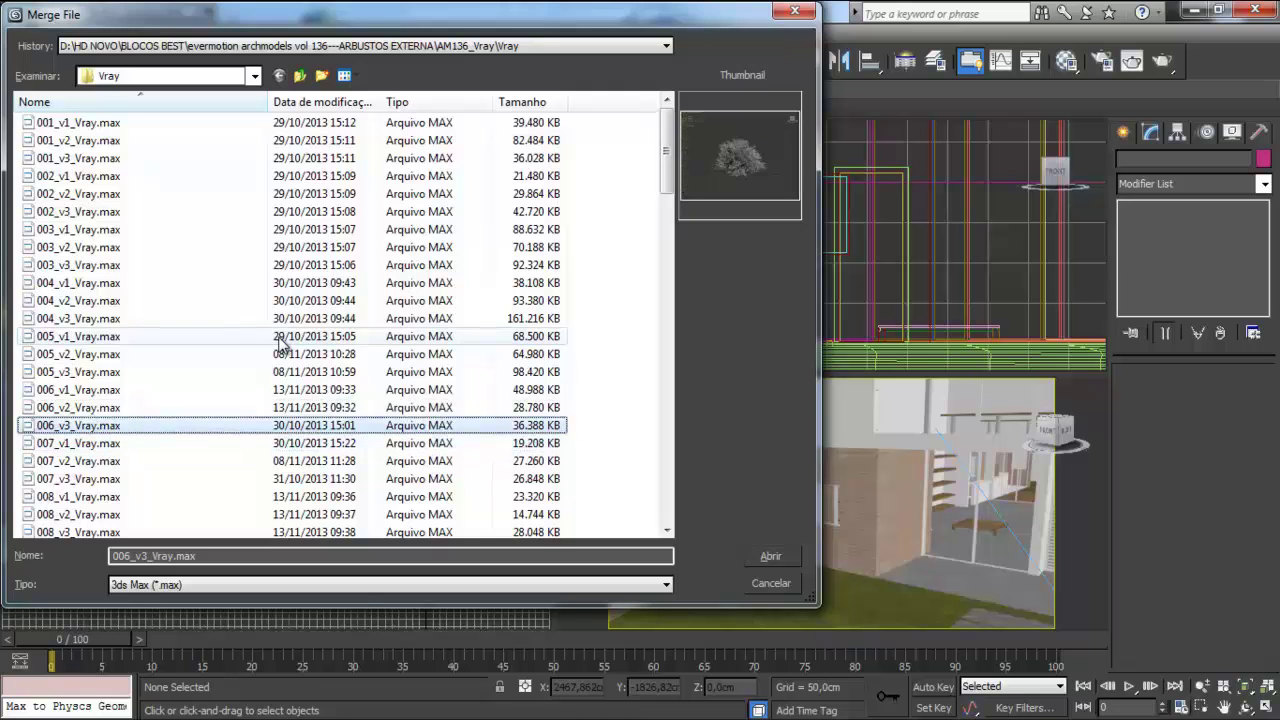
{"action": "key", "text": "Down"}
{"action": "key", "text": "Up"}
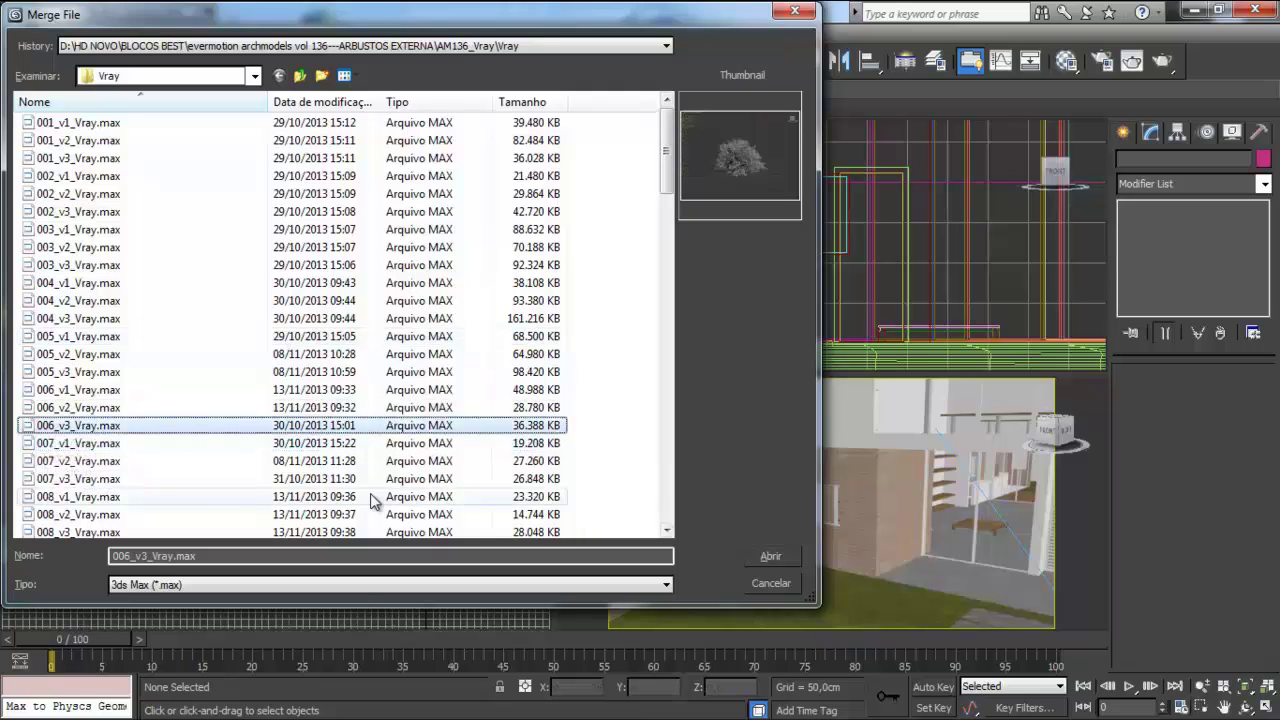
{"action": "key", "text": "Down"}
{"action": "key", "text": "Down"}
{"action": "key", "text": "Down"}
{"action": "key", "text": "Down"}
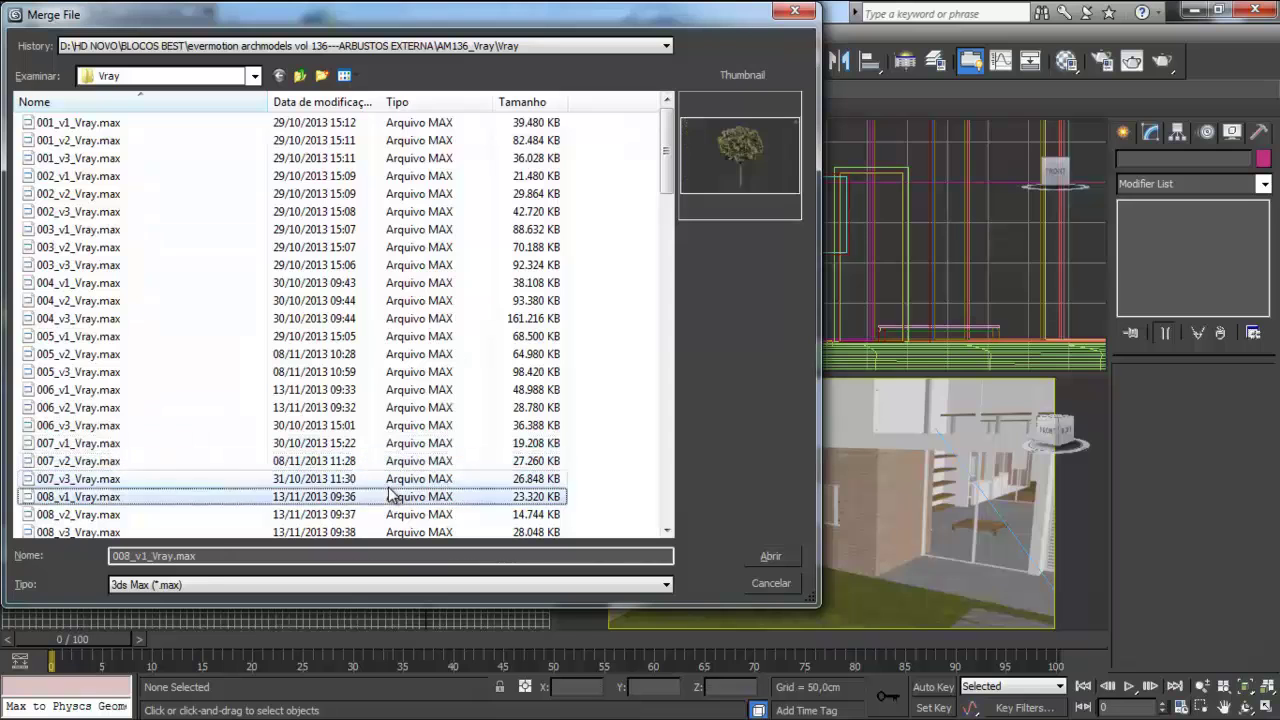
{"action": "key", "text": "Down"}
{"action": "key", "text": "Down"}
{"action": "key", "text": "Down"}
{"action": "key", "text": "Down"}
{"action": "key", "text": "Down"}
{"action": "key", "text": "Down"}
{"action": "key", "text": "Down"}
{"action": "key", "text": "Down"}
{"action": "key", "text": "Down"}
Merge all objects from 010_v3_Vray.max, skipping the Missing Dlls warning, then view photo arq_63264.jpg
{"action": "key", "text": "Up"}
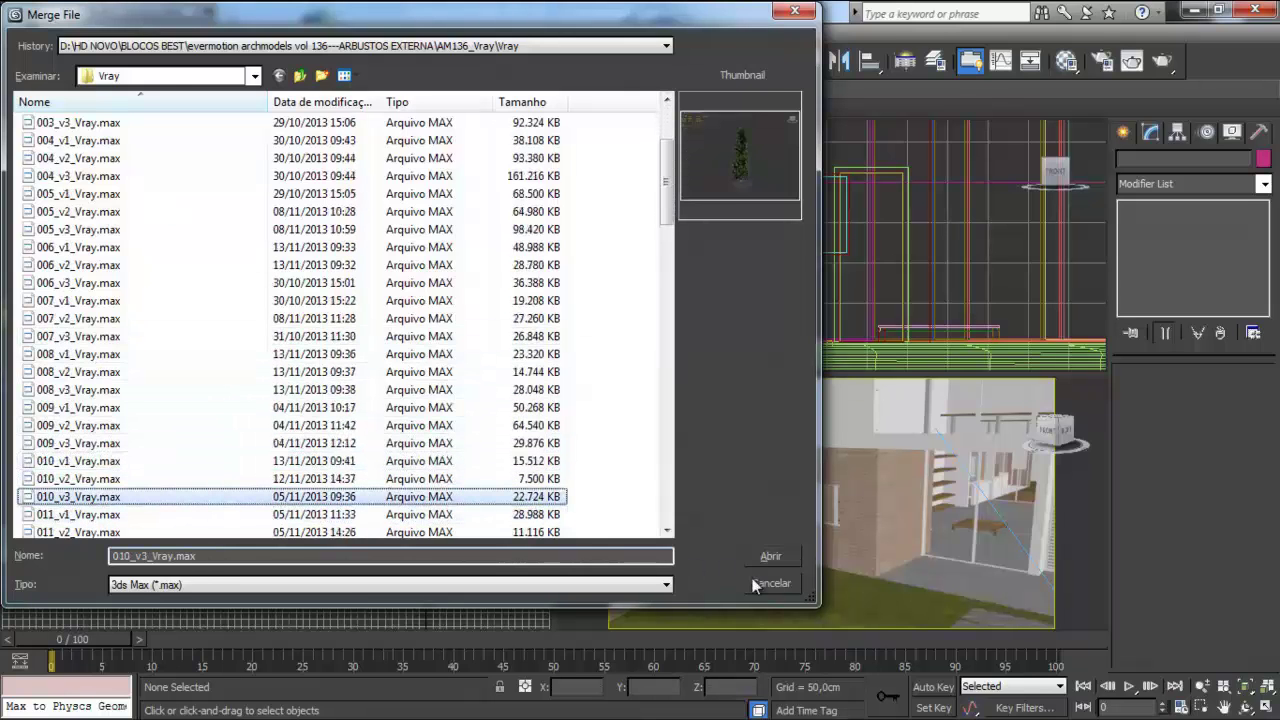
{"action": "key", "text": "Return"}
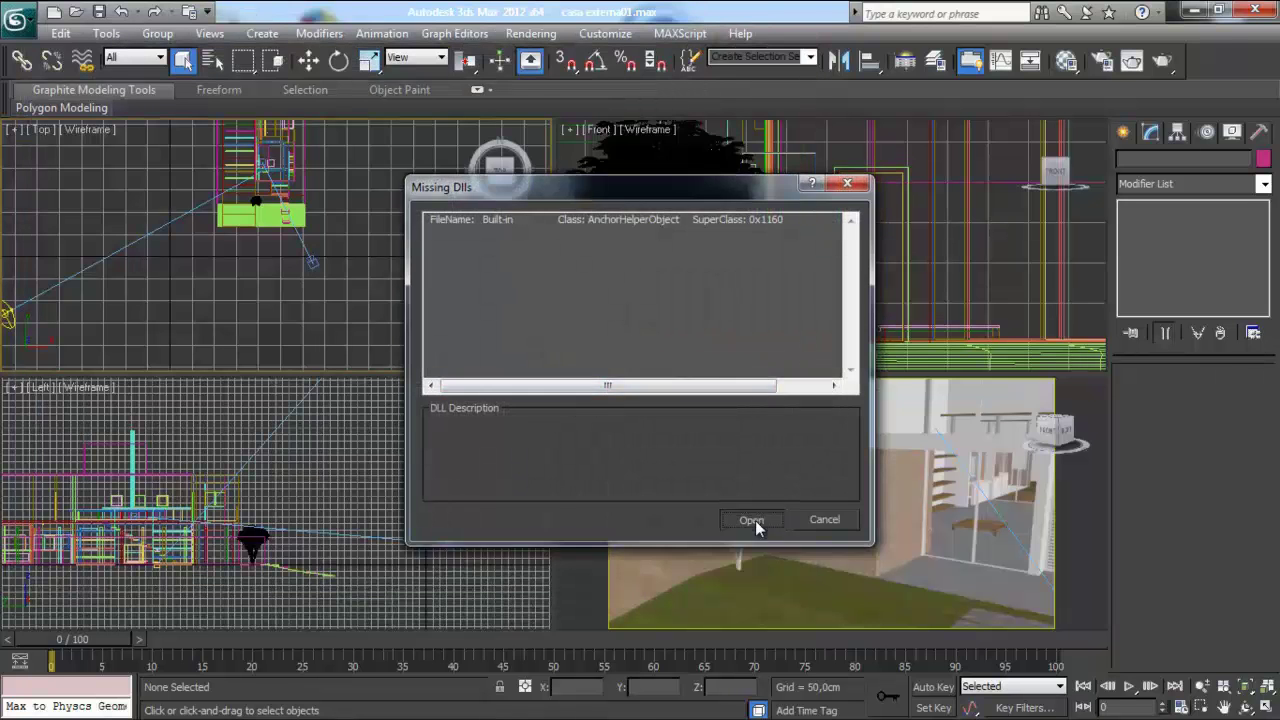
{"action": "left_click", "coordinate": [751, 521]}
{"action": "left_click", "coordinate": [481, 494]}
{"action": "key", "text": "Return"}
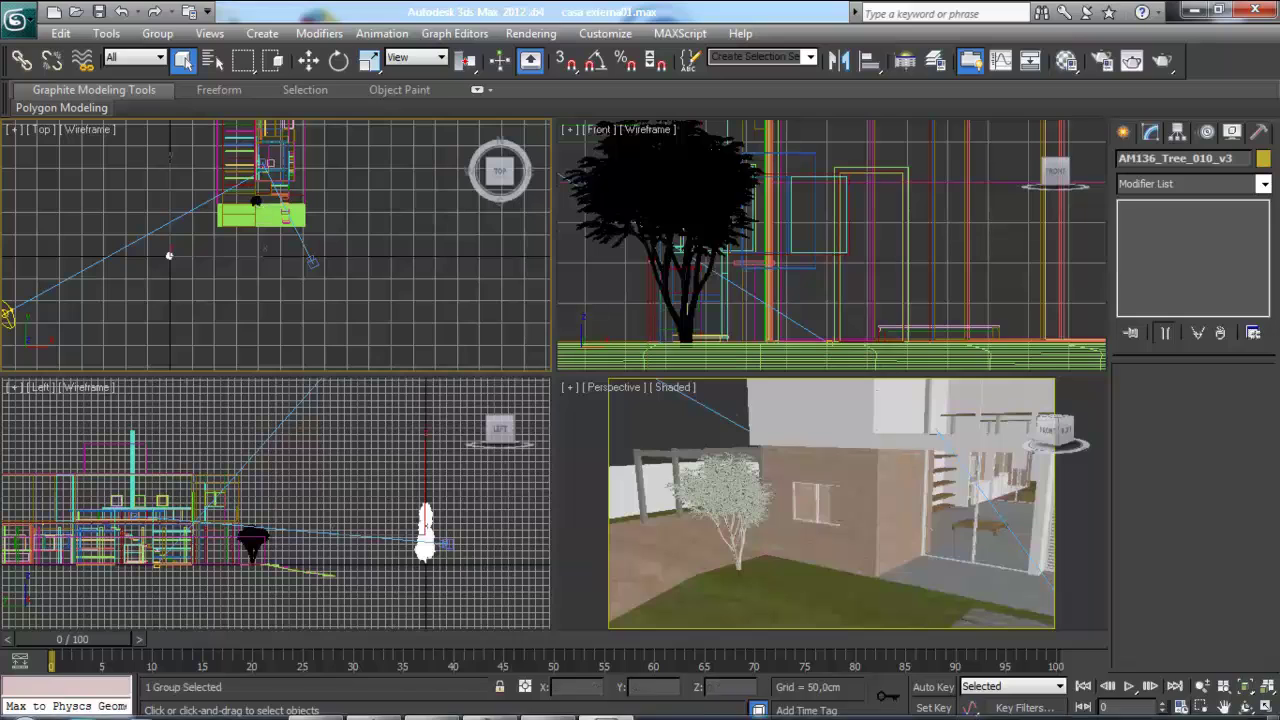
{"action": "left_click", "coordinate": [533, 706]}
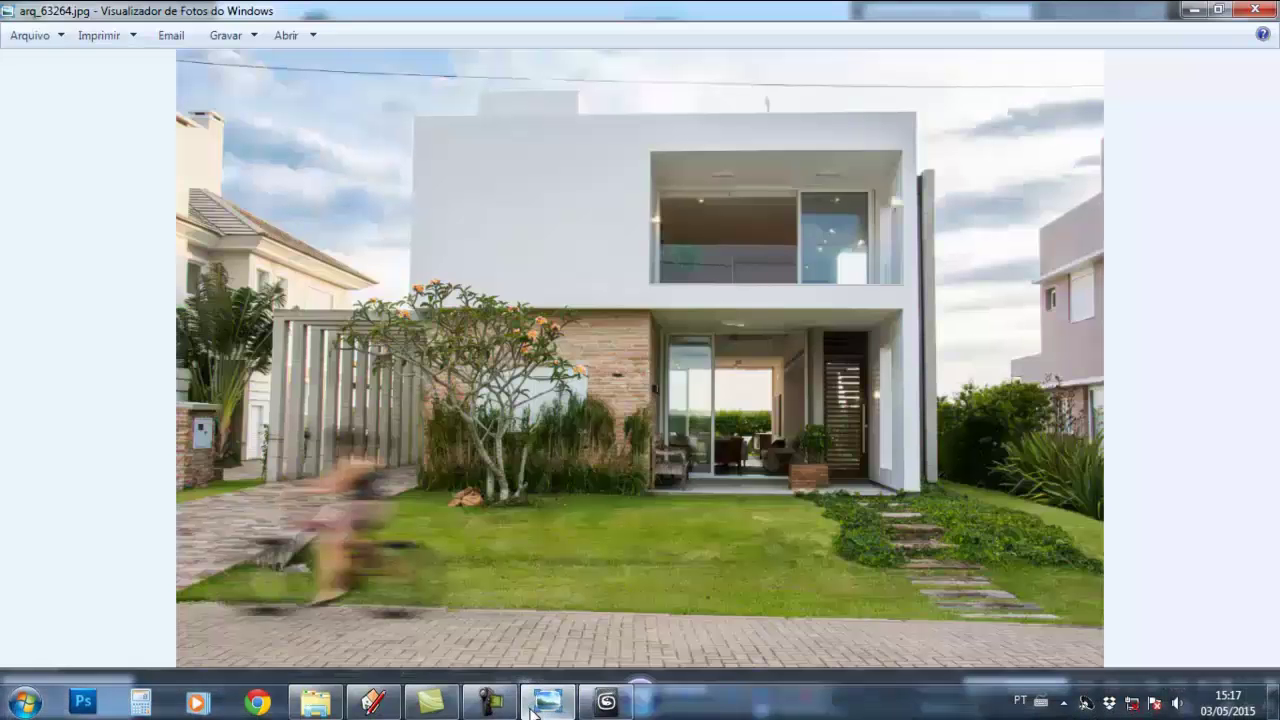
Move the tree beside the house in the Top view and show the camera view in Perspective
{"action": "left_click", "coordinate": [533, 708]}
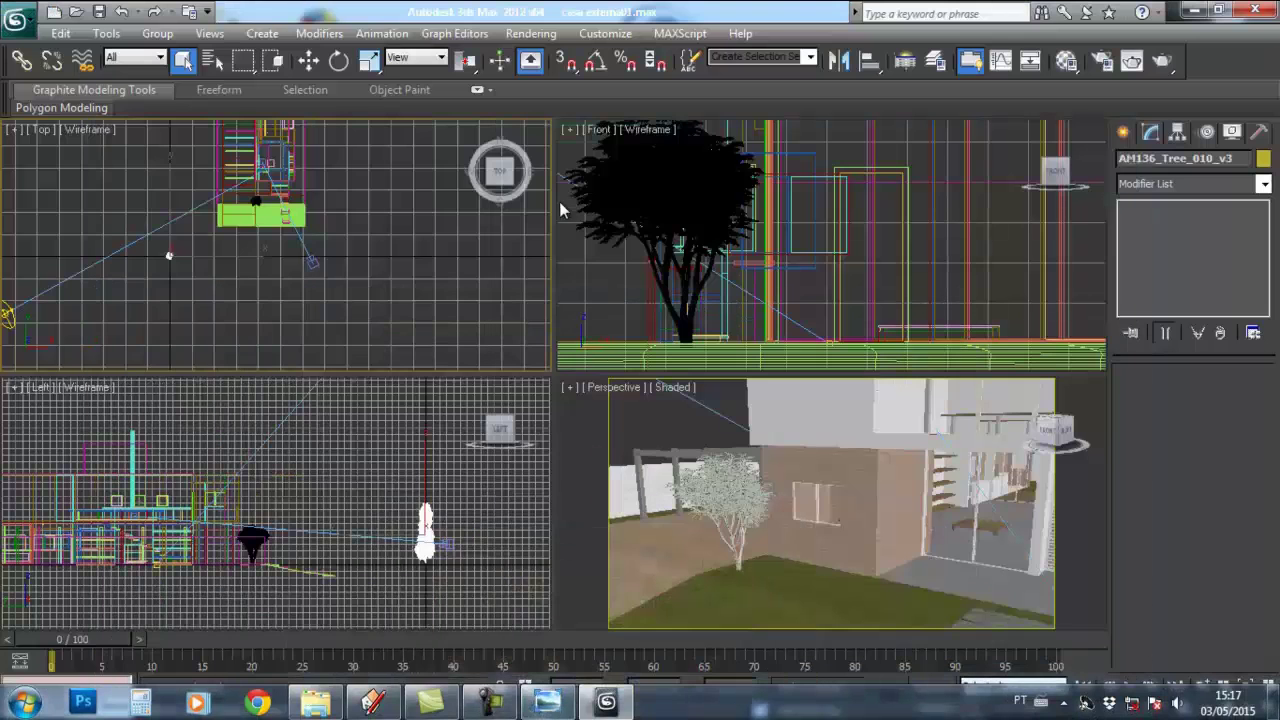
{"action": "middle_click_drag", "start_coordinate": [275, 250], "coordinate": [256, 275]}
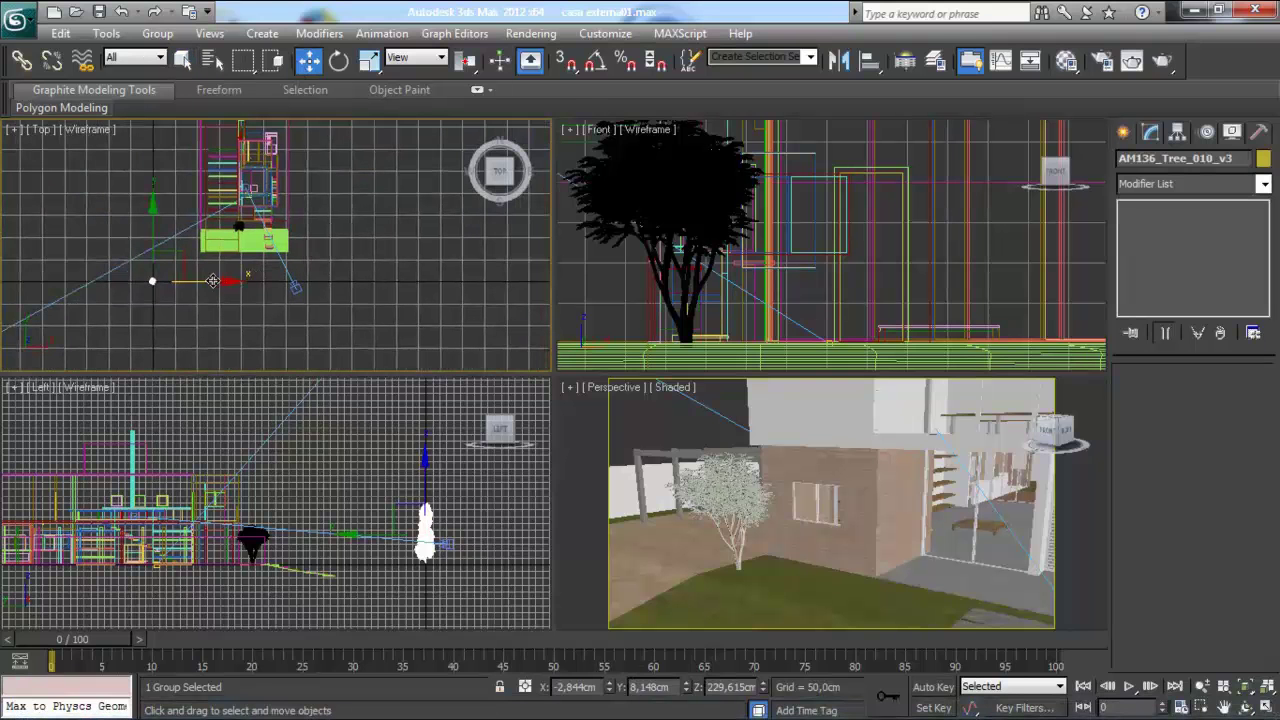
{"action": "left_click_drag", "start_coordinate": [155, 275], "coordinate": [315, 205]}
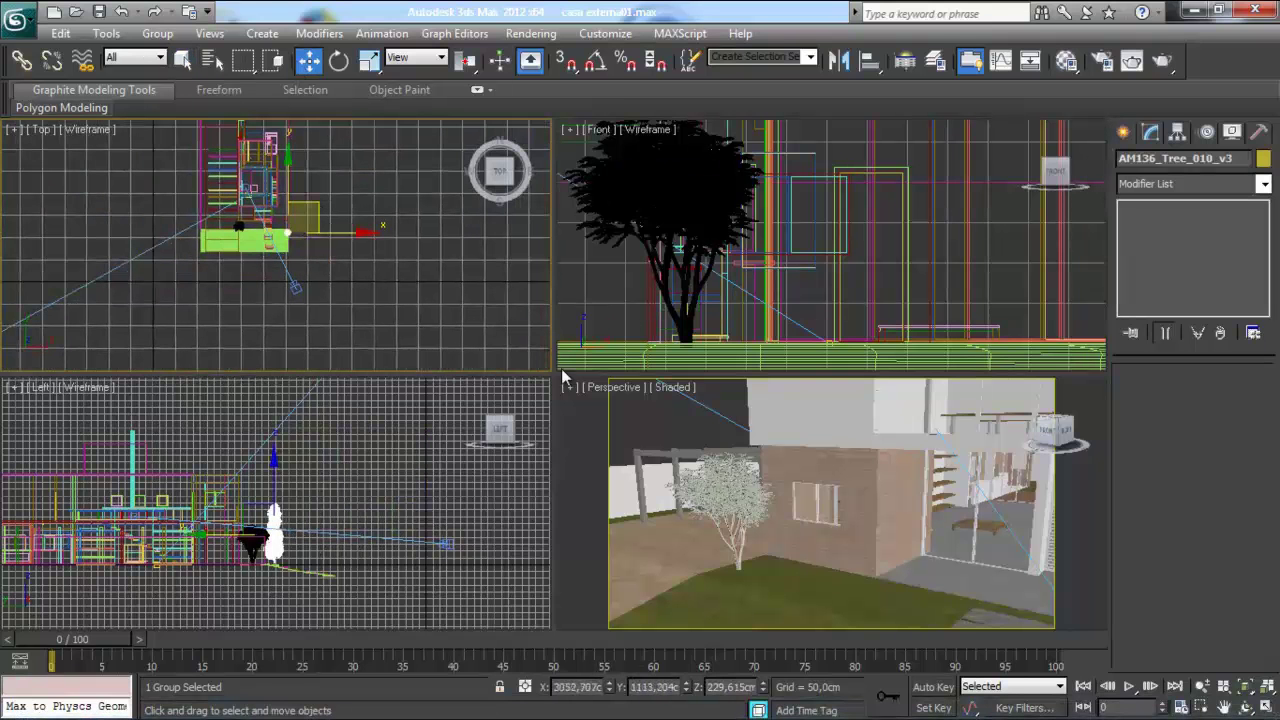
{"action": "left_click", "coordinate": [687, 417]}
{"action": "key", "text": "c"}
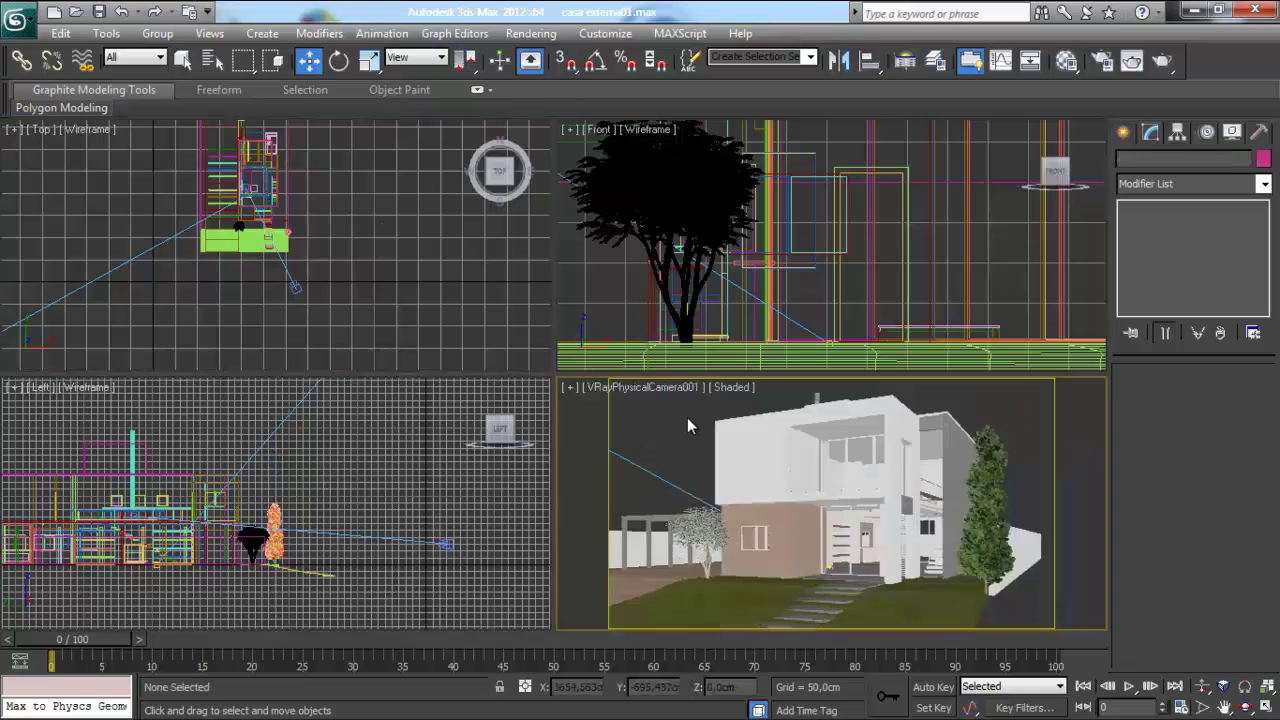
Select the tree, lower it slightly and shift it a little left in the Front view
{"action": "middle_click_drag", "start_coordinate": [371, 273], "coordinate": [318, 329]}
{"action": "scroll", "coordinate": [369, 275], "scroll_direction": "up", "scroll_amount": 5}
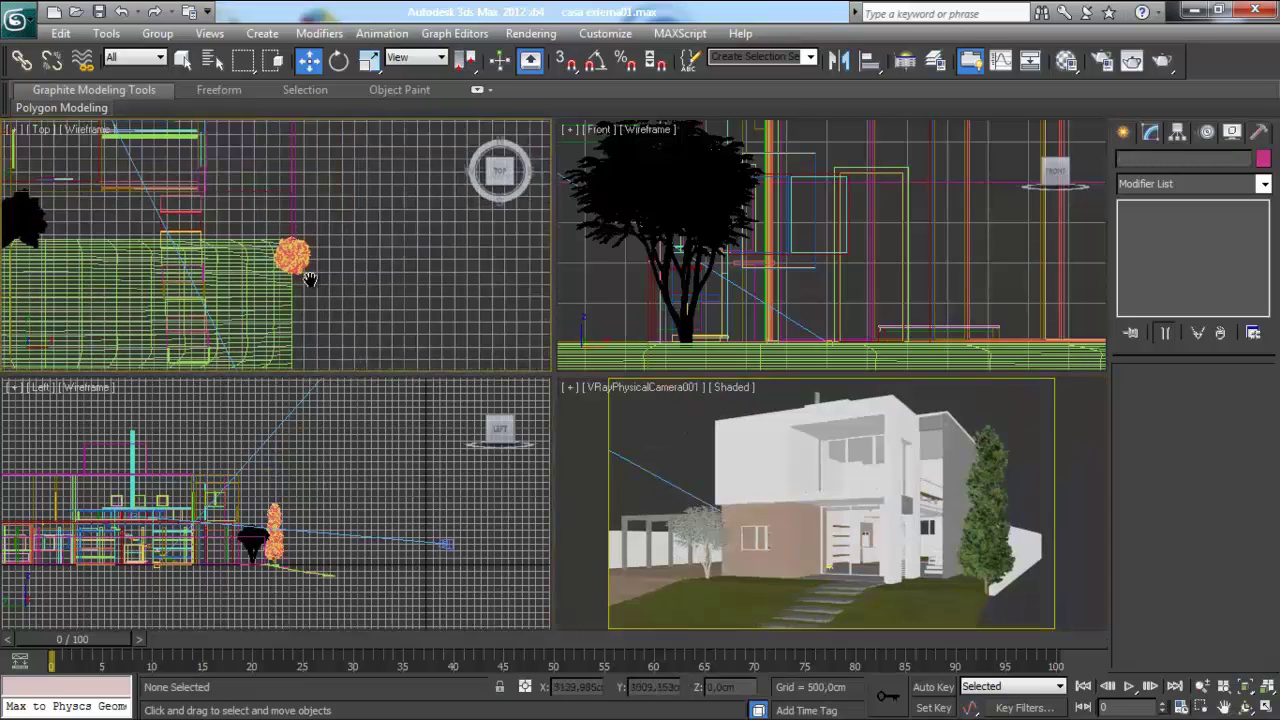
{"action": "left_click", "coordinate": [330, 262]}
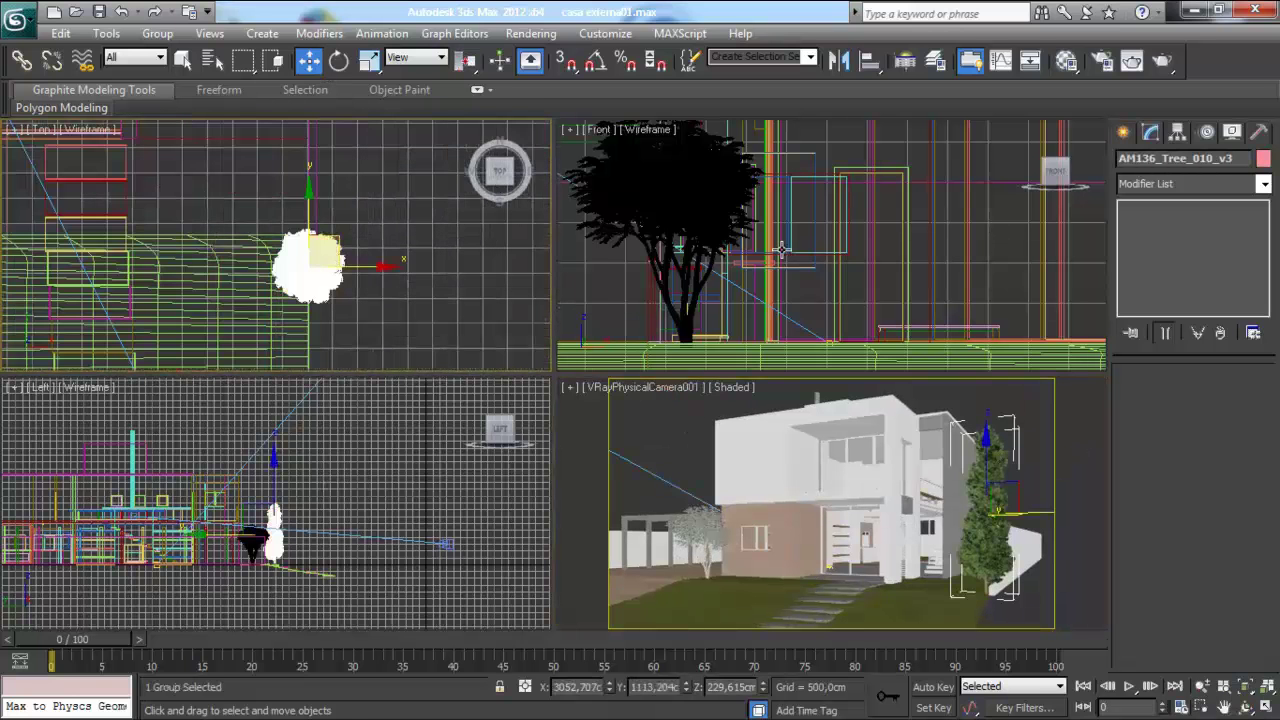
{"action": "scroll", "coordinate": [781, 250], "scroll_direction": "down", "scroll_amount": 3}
{"action": "scroll", "coordinate": [732, 258], "scroll_direction": "up", "scroll_amount": 5}
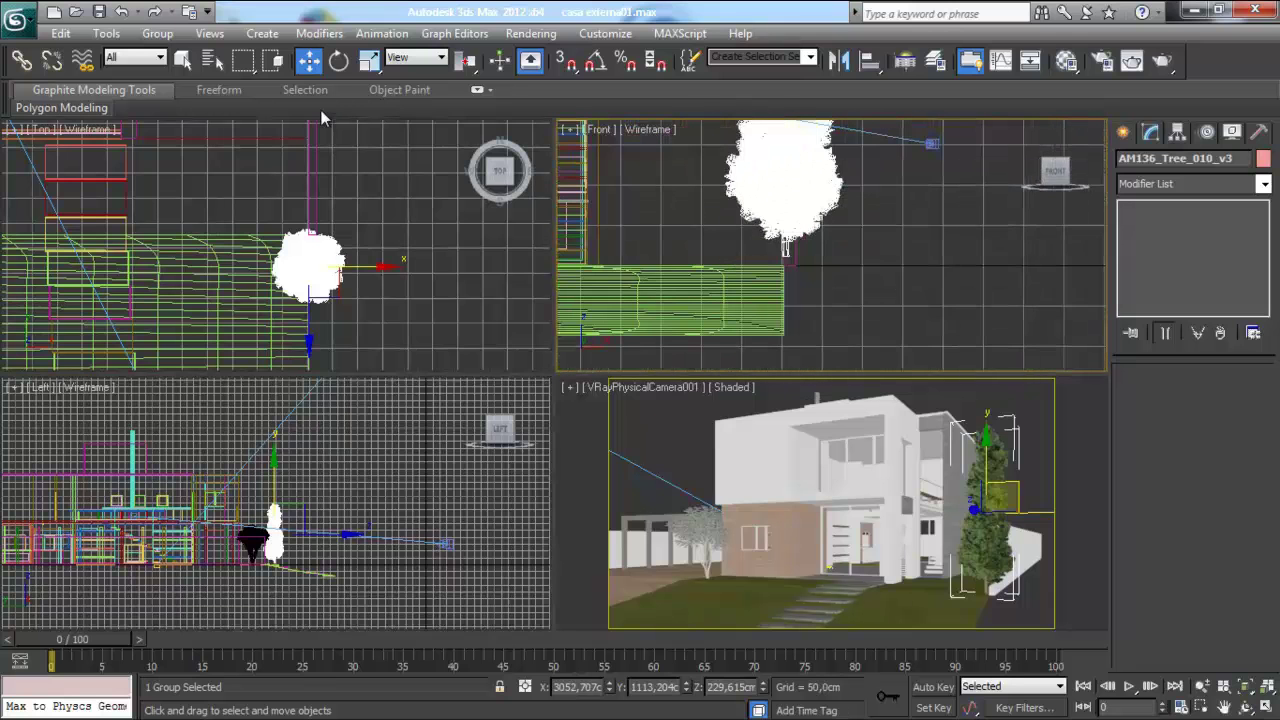
{"action": "middle_click_drag", "start_coordinate": [856, 215], "coordinate": [868, 297]}
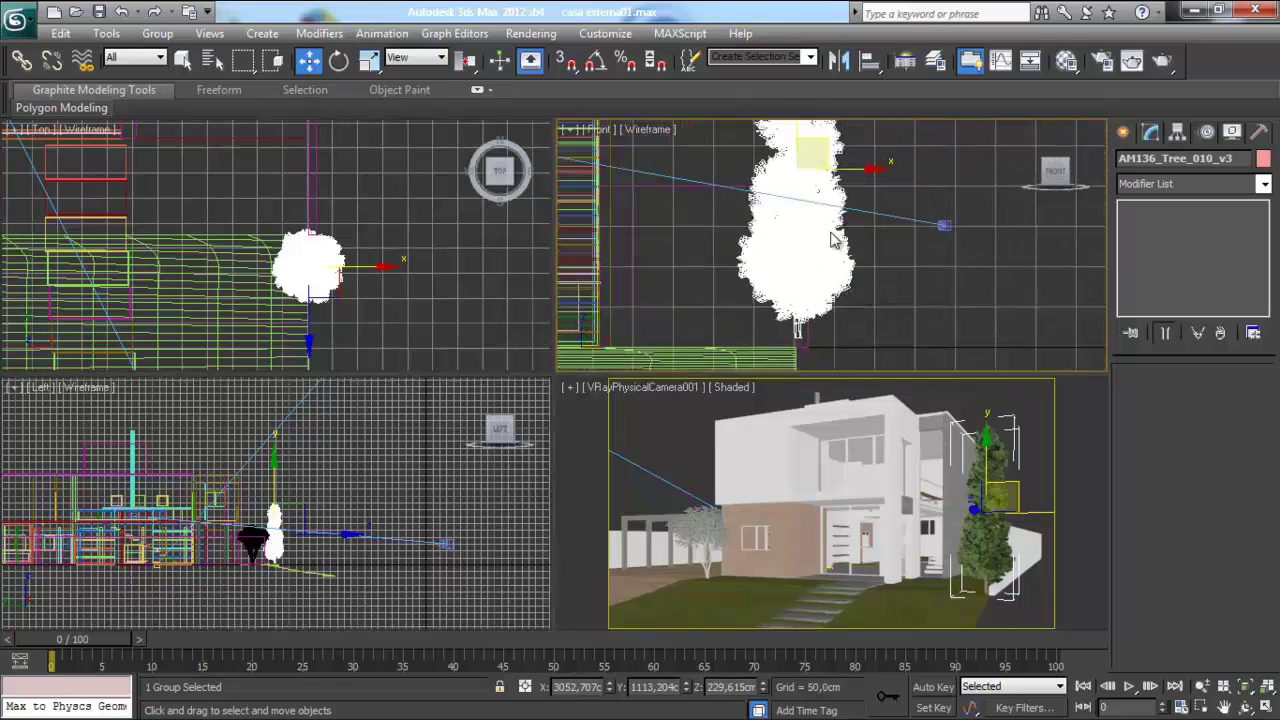
{"action": "left_click_drag", "start_coordinate": [797, 129], "coordinate": [797, 162]}
{"action": "left_click_drag", "start_coordinate": [852, 203], "coordinate": [838, 203]}
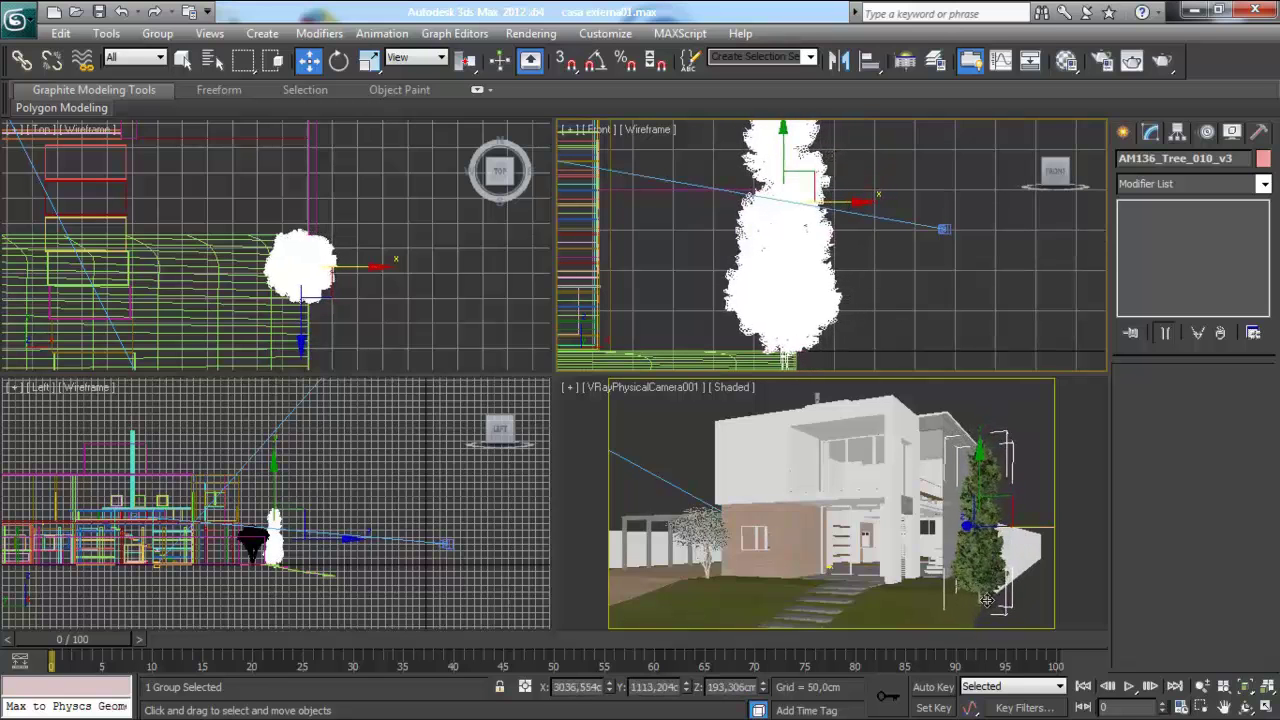
Nudge the tree down, then Shift-drag a copy of it to the right in the Left view
{"action": "scroll", "coordinate": [833, 337], "scroll_direction": "down", "scroll_amount": 2}
{"action": "scroll", "coordinate": [800, 300], "scroll_direction": "up", "scroll_amount": 5}
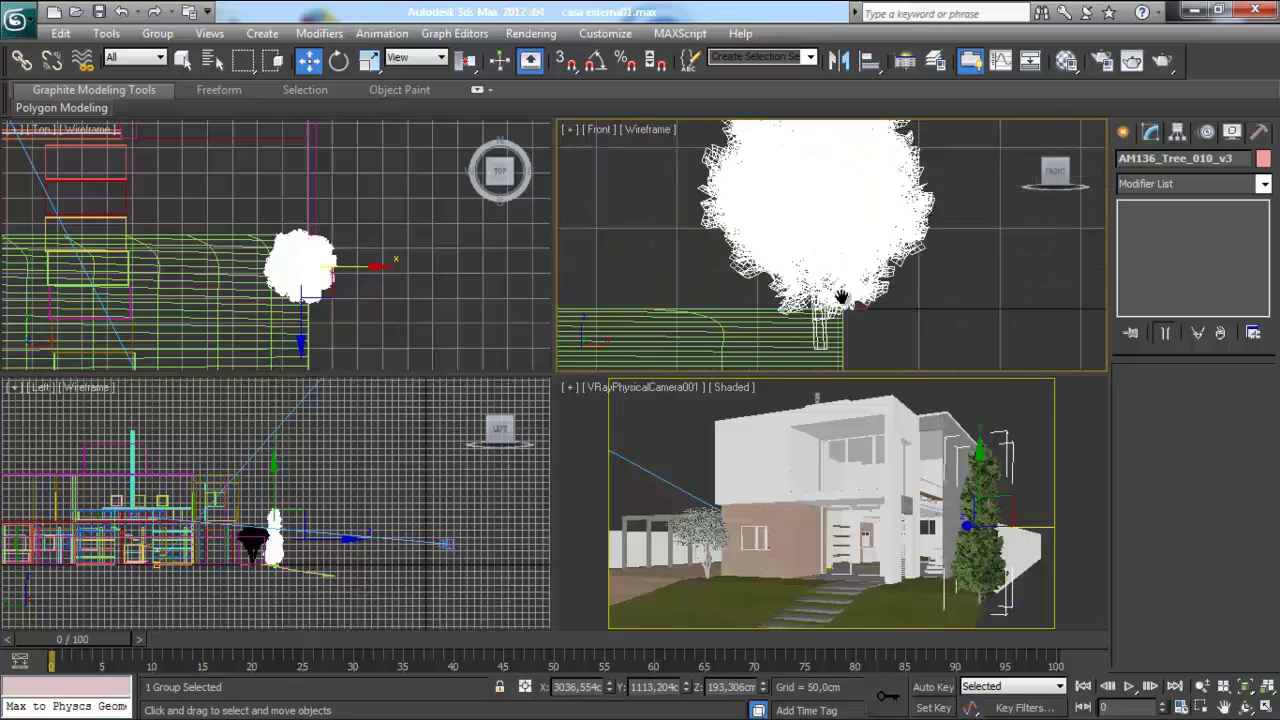
{"action": "scroll", "coordinate": [590, 310], "scroll_direction": "up", "scroll_amount": 1}
{"action": "scroll", "coordinate": [290, 519], "scroll_direction": "up", "scroll_amount": 2}
{"action": "scroll", "coordinate": [285, 516], "scroll_direction": "up", "scroll_amount": 3}
{"action": "scroll", "coordinate": [278, 514], "scroll_direction": "up", "scroll_amount": 2}
{"action": "scroll", "coordinate": [270, 512], "scroll_direction": "up", "scroll_amount": 2}
{"action": "scroll", "coordinate": [268, 514], "scroll_direction": "up", "scroll_amount": 2}
{"action": "scroll", "coordinate": [266, 517], "scroll_direction": "up", "scroll_amount": 1}
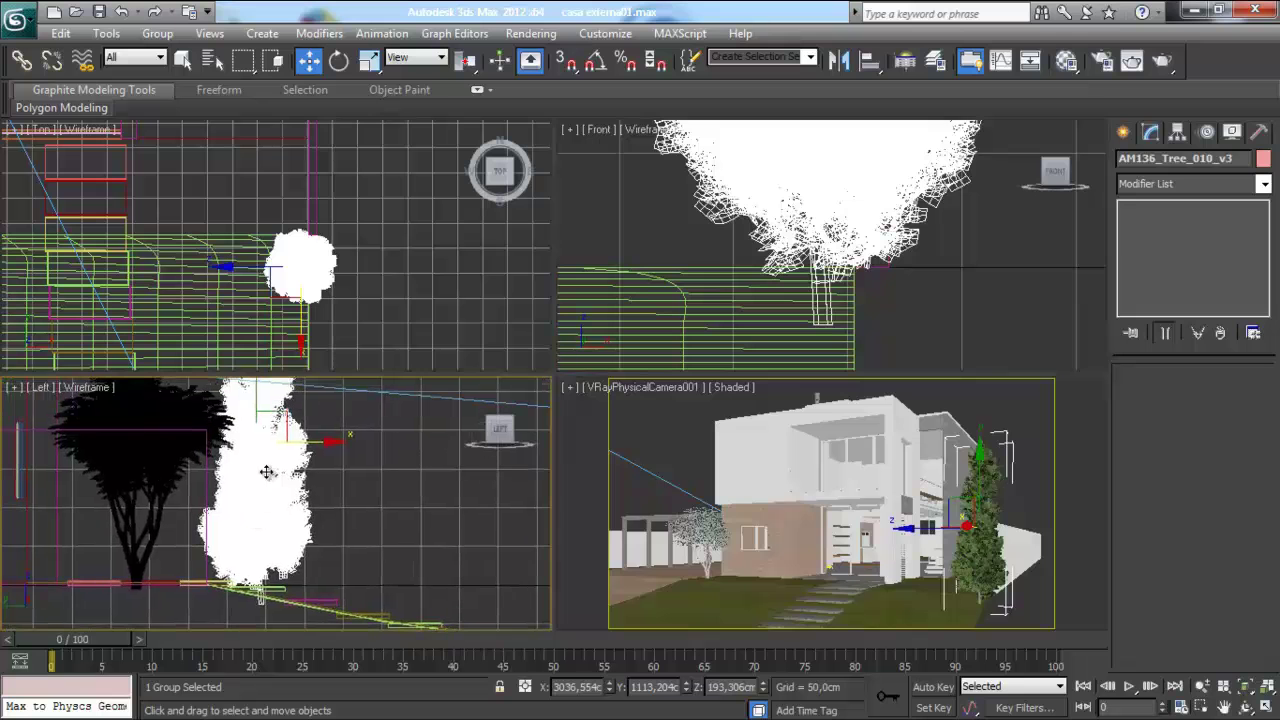
{"action": "left_click_drag", "start_coordinate": [258, 399], "coordinate": [258, 400]}
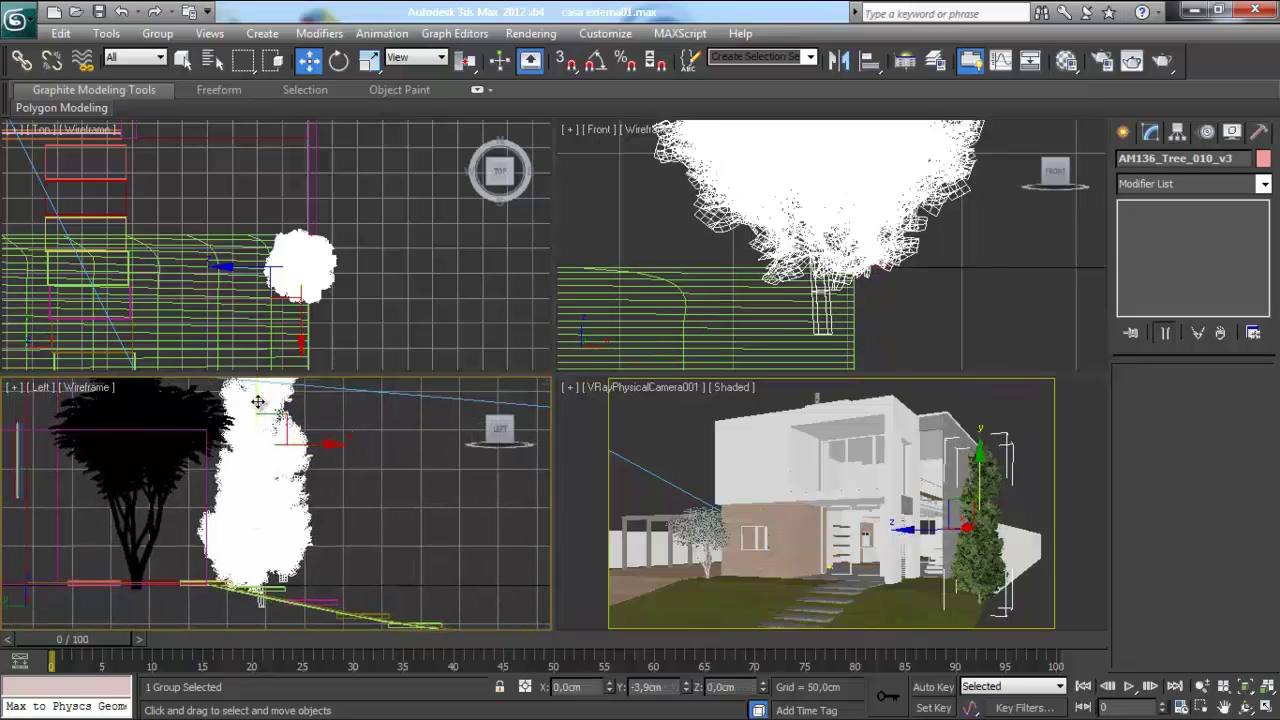
{"action": "middle_click_drag", "start_coordinate": [387, 562], "coordinate": [293, 530]}
{"action": "scroll", "coordinate": [308, 536], "scroll_direction": "down", "scroll_amount": 3}
{"action": "mouse_move", "coordinate": [242, 436]}
{"action": "left_mouse_down", "text": "shift"}
{"action": "mouse_move", "coordinate": [297, 456]}
{"action": "mouse_move", "coordinate": [312, 446]}
{"action": "left_mouse_up", "text": "shift"}
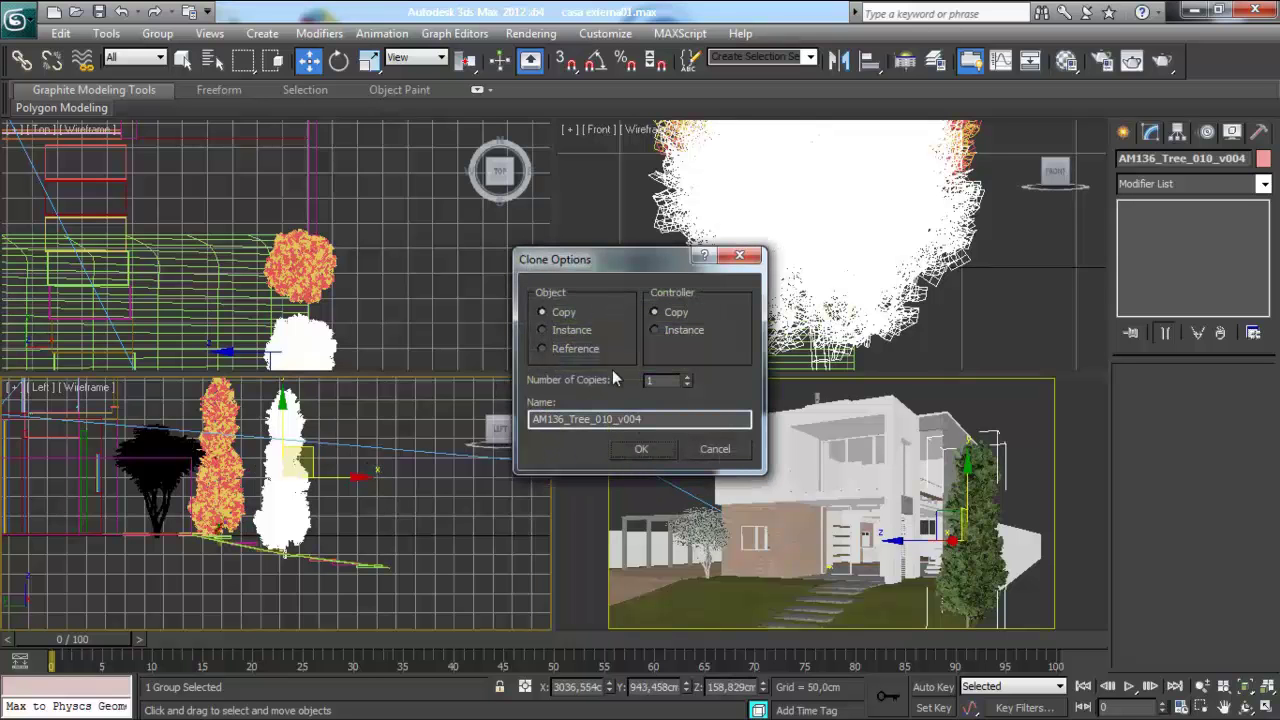
Accept the clone as an independent Copy, AM136_Tree_010_v004, and pan the Top view over the trees
{"action": "left_click", "coordinate": [641, 450]}
{"action": "scroll", "coordinate": [310, 495], "scroll_direction": "up", "scroll_amount": 2}
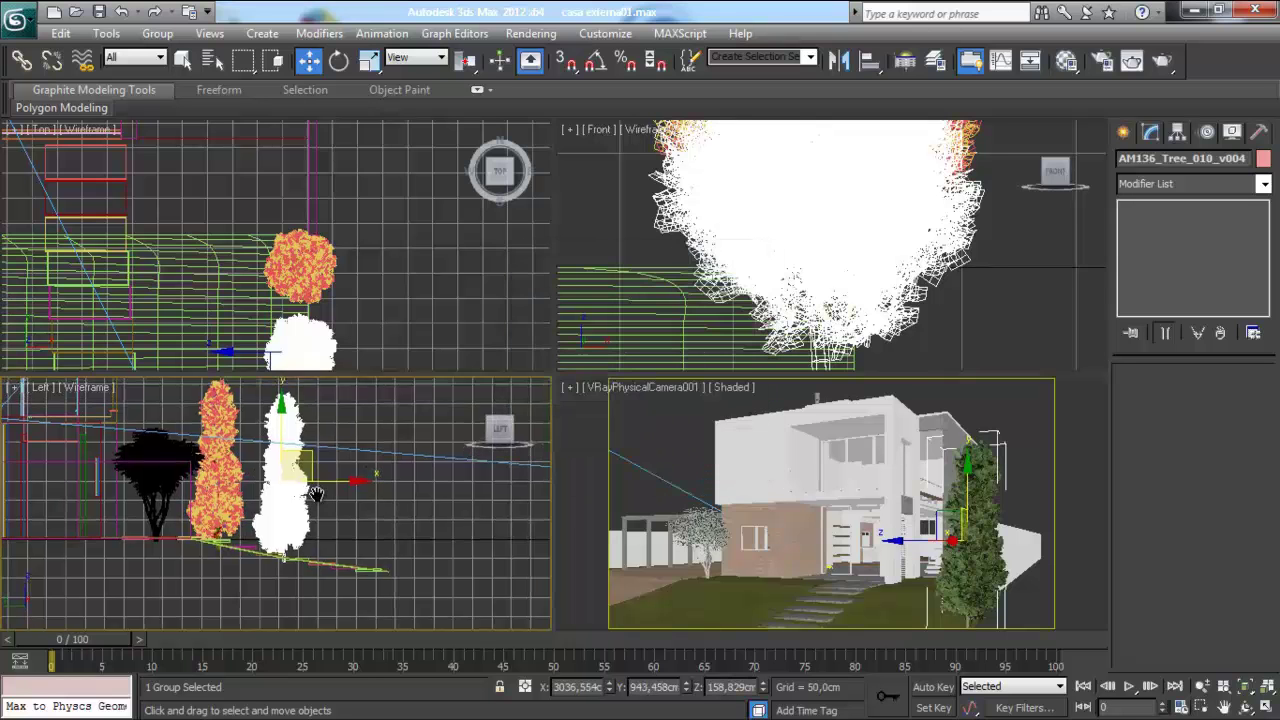
{"action": "scroll", "coordinate": [314, 505], "scroll_direction": "up", "scroll_amount": 3}
{"action": "scroll", "coordinate": [303, 486], "scroll_direction": "up", "scroll_amount": 2}
{"action": "mouse_move", "coordinate": [302, 281]}
{"action": "middle_mouse_down"}
{"action": "mouse_move", "coordinate": [329, 165]}
{"action": "mouse_move", "coordinate": [330, 188]}
{"action": "middle_mouse_up"}
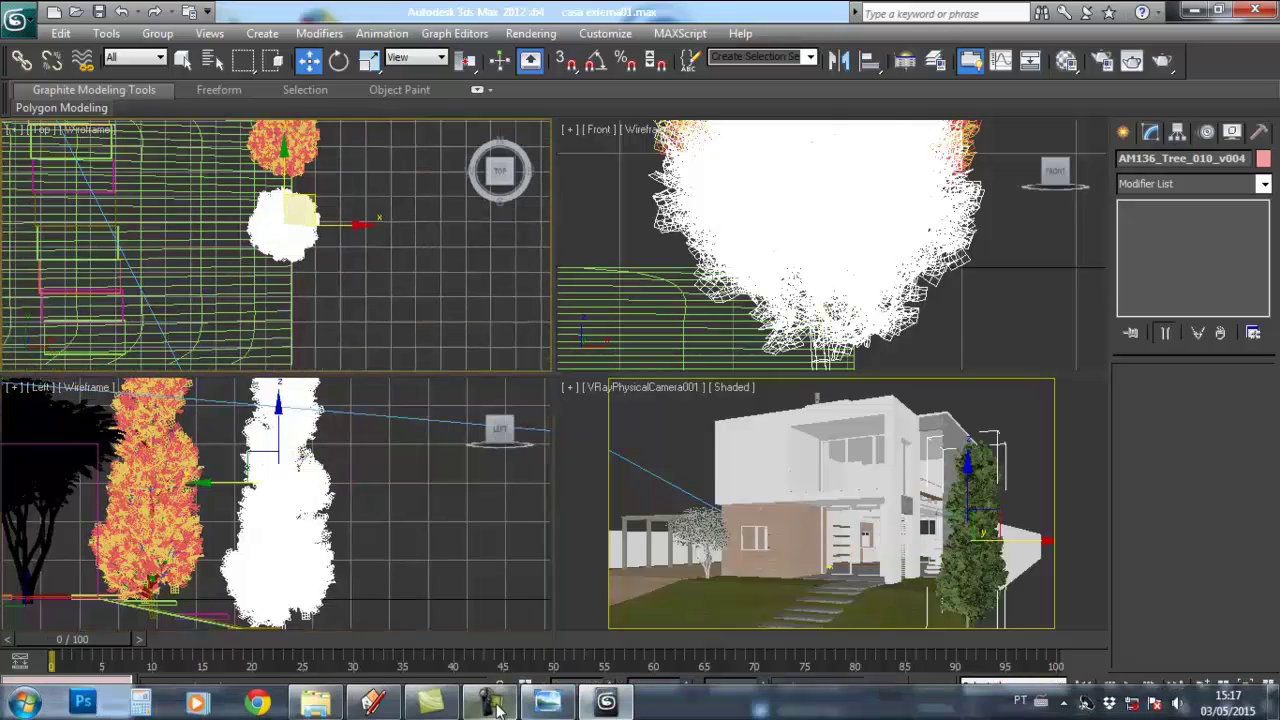
{"action": "mouse_move", "coordinate": [547, 702]}
{"action": "mouse_move", "coordinate": [487, 620]}
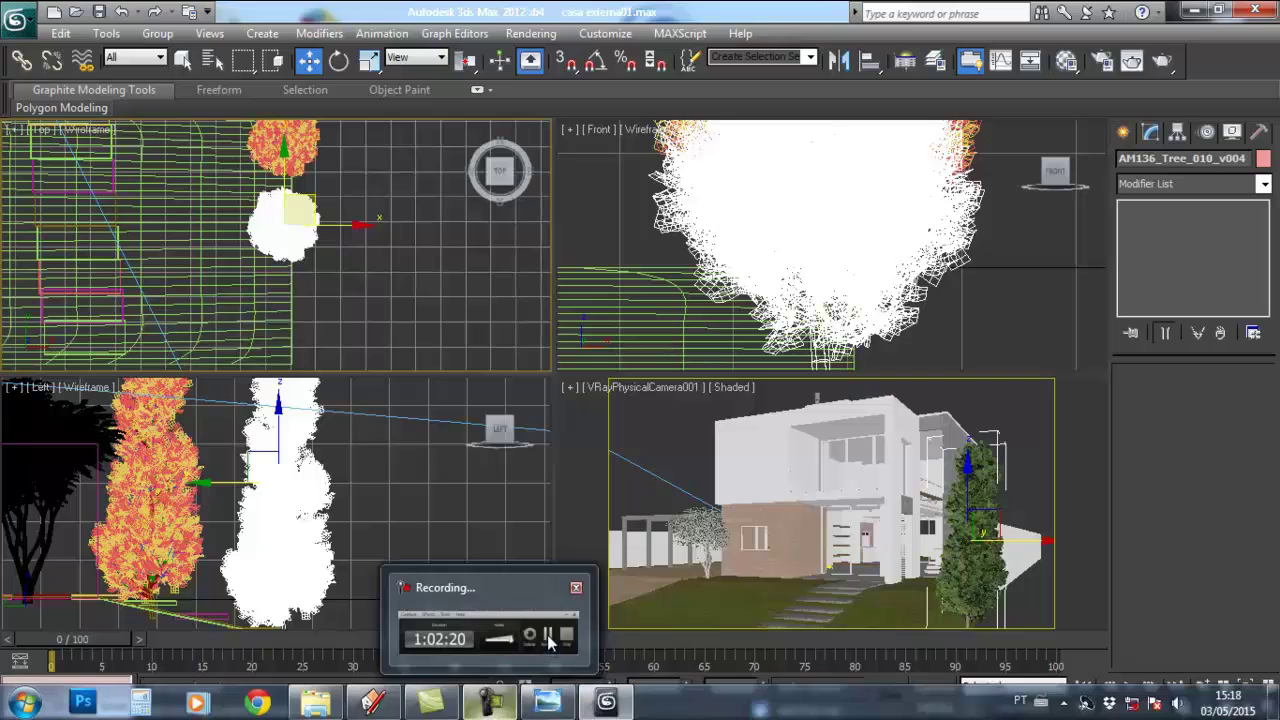
{"action": "left_click", "coordinate": [549, 641]}
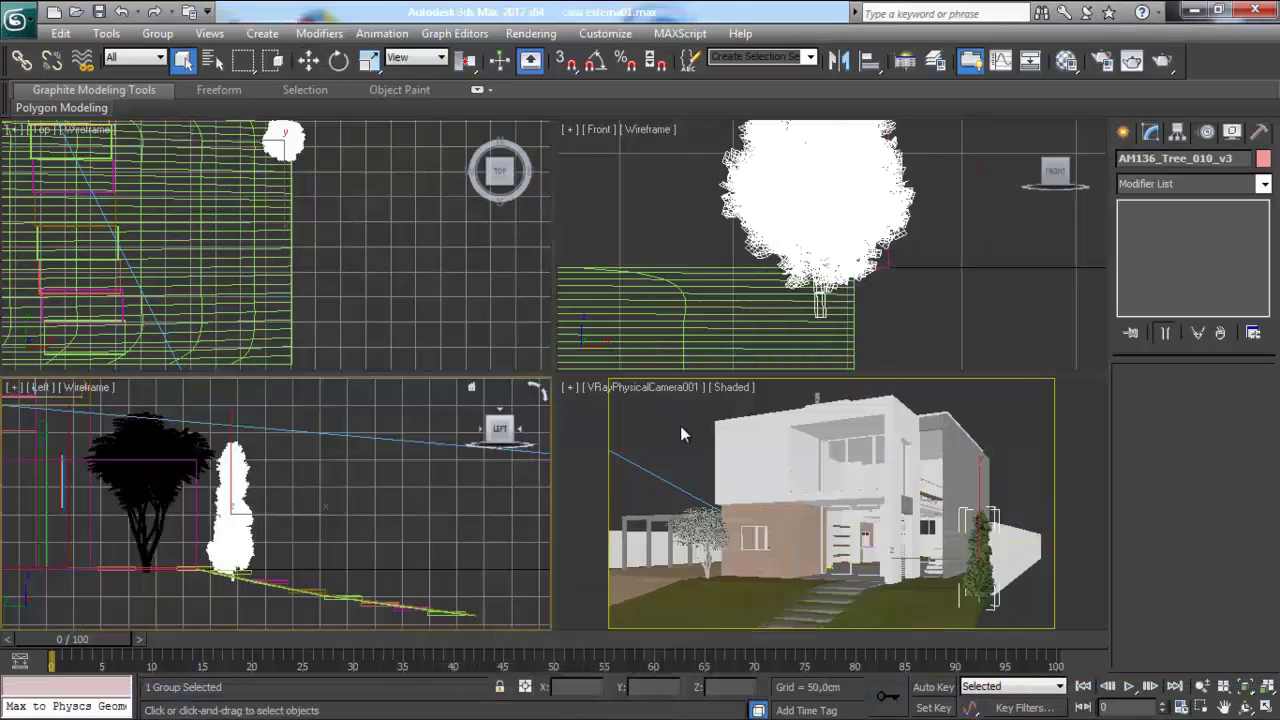
Uniformly scale tree AM136_Tree_010_v3 down to 58.362% in the Left view
{"action": "middle_click_drag", "start_coordinate": [248, 542], "coordinate": [248, 538]}
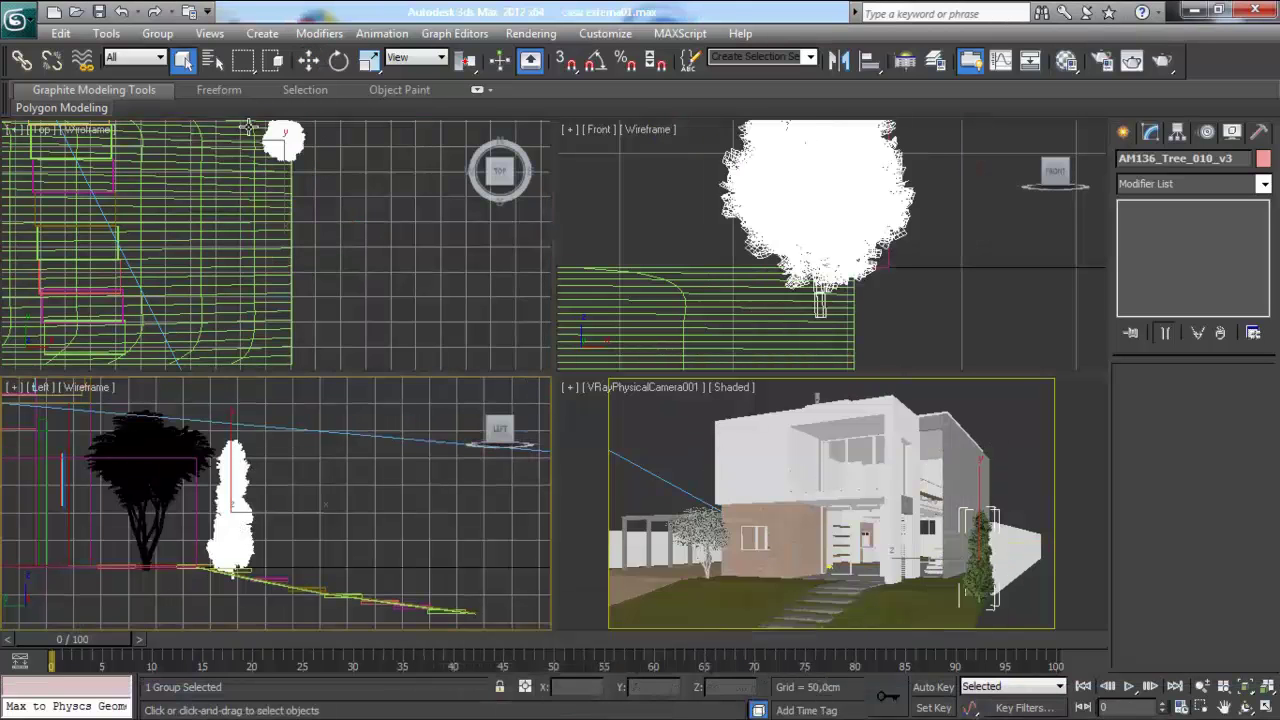
{"action": "left_click", "coordinate": [309, 62]}
{"action": "scroll", "coordinate": [300, 505], "scroll_direction": "up", "scroll_amount": 1}
{"action": "scroll", "coordinate": [300, 505], "scroll_direction": "up", "scroll_amount": 2}
{"action": "scroll", "coordinate": [300, 505], "scroll_direction": "up", "scroll_amount": 1}
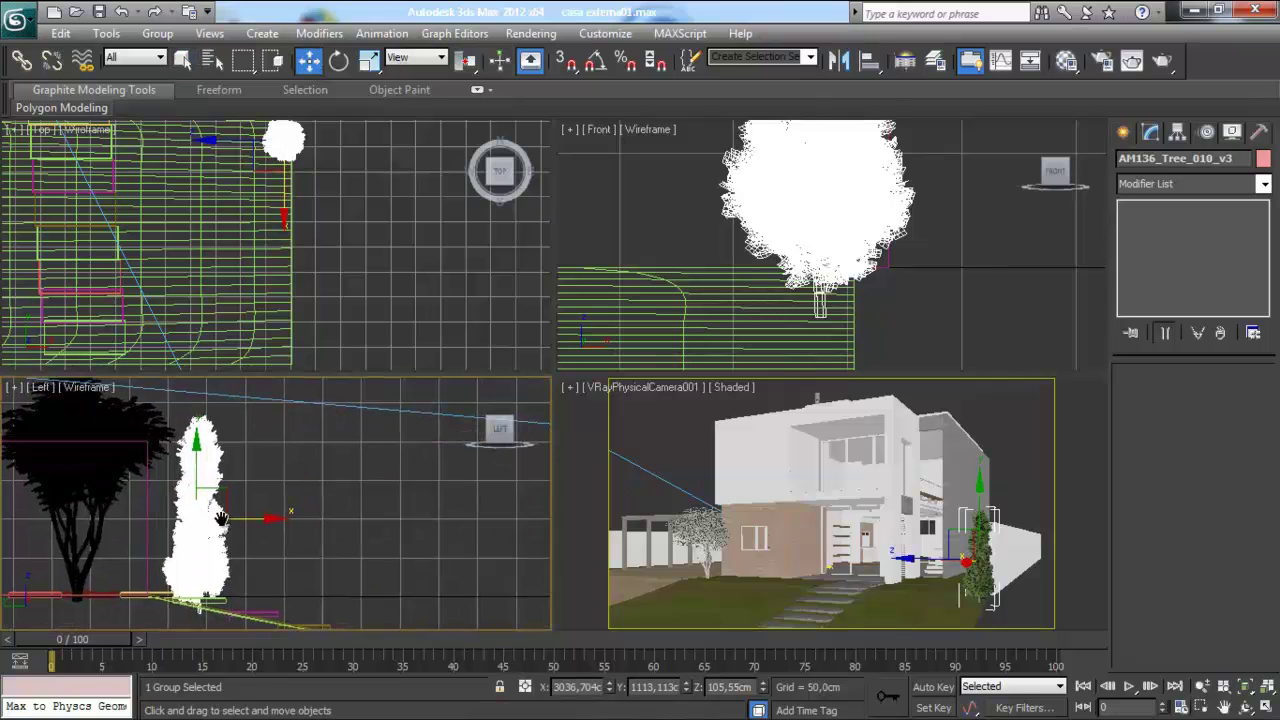
{"action": "middle_click_drag", "start_coordinate": [215, 587], "coordinate": [230, 555]}
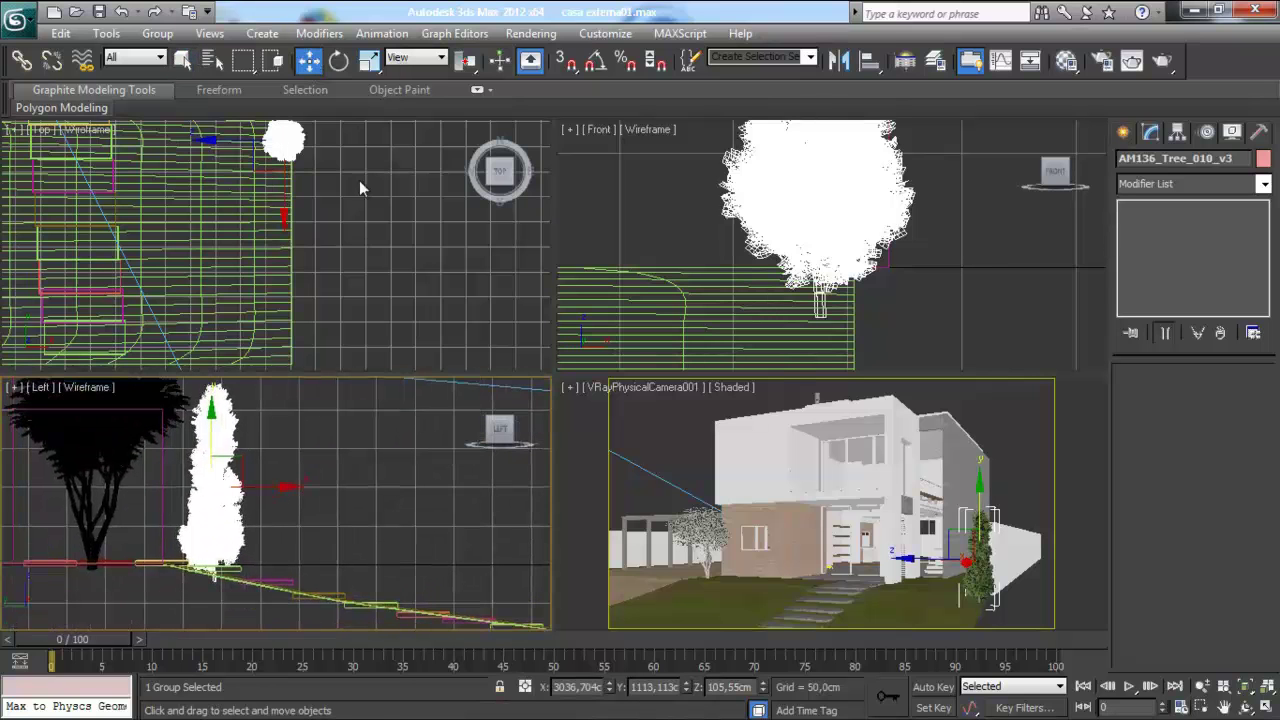
{"action": "left_click", "coordinate": [367, 62]}
{"action": "middle_click_drag", "start_coordinate": [318, 363], "coordinate": [315, 363]}
{"action": "right_click", "coordinate": [277, 504]}
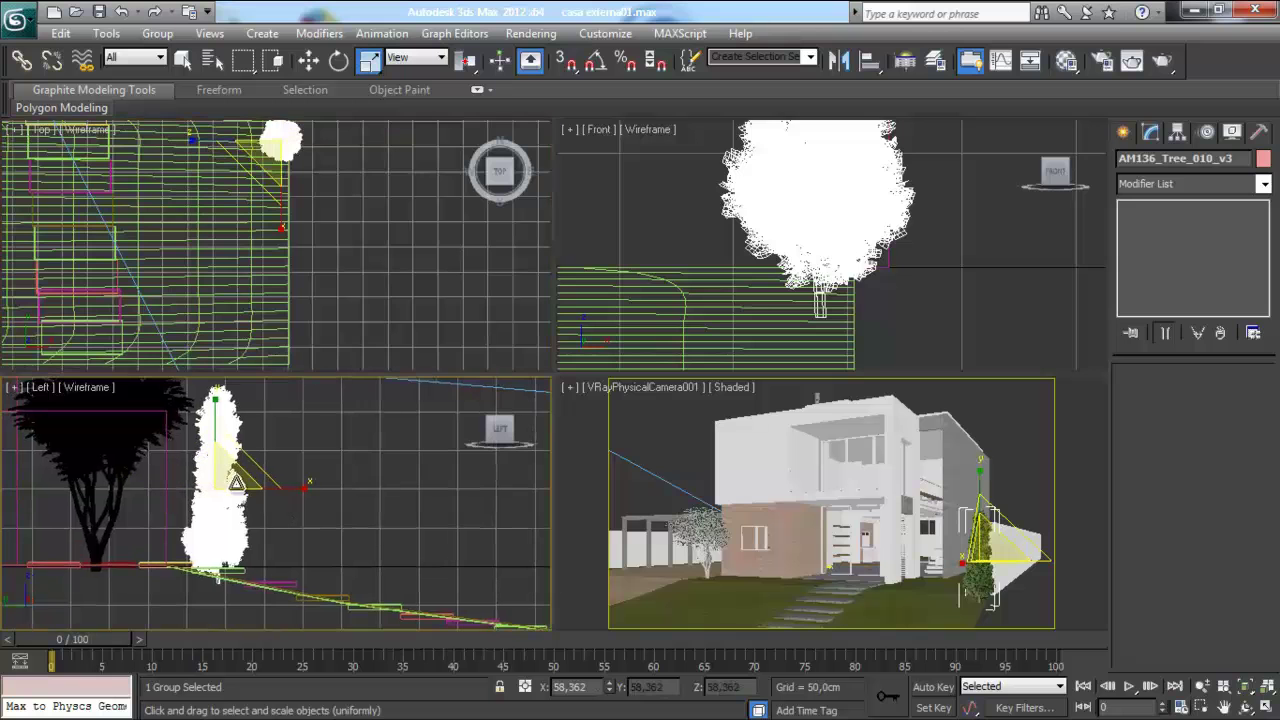
{"action": "left_click_drag", "start_coordinate": [234, 482], "coordinate": [236, 494]}
Lower the tree onto the ground, then Shift-drag a copy of it to the right
{"action": "left_click", "coordinate": [310, 60]}
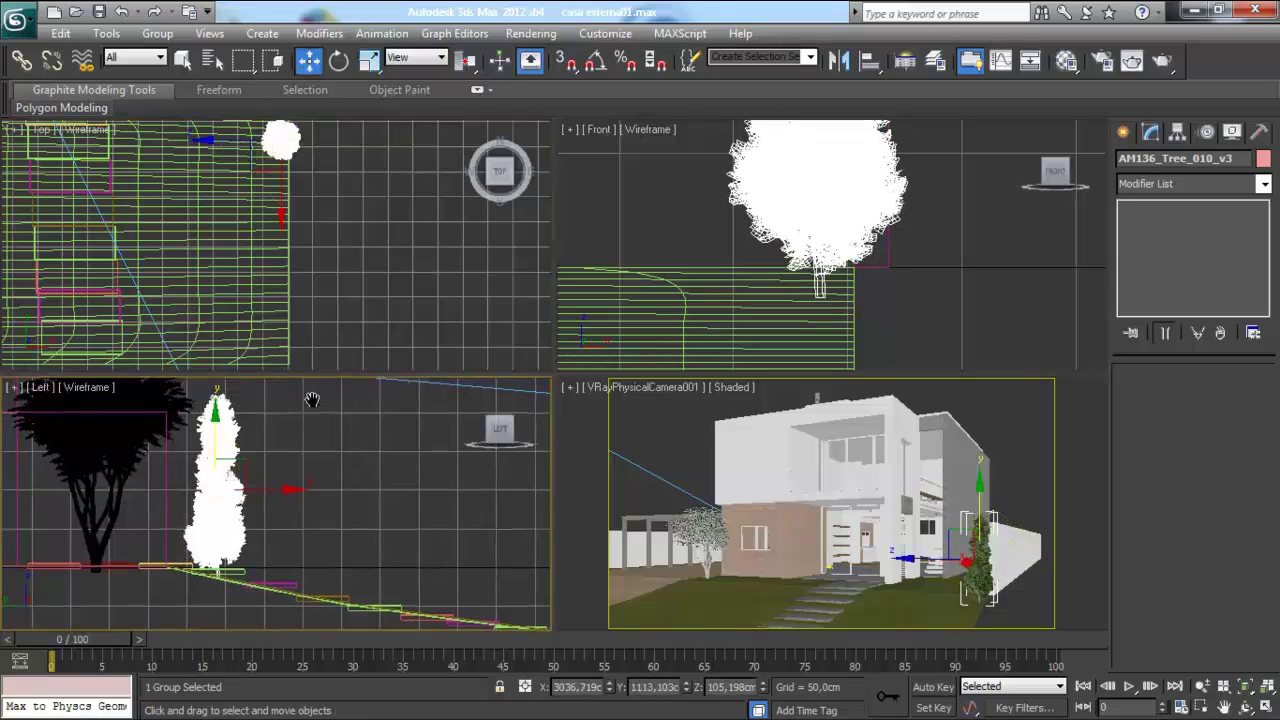
{"action": "middle_click_drag", "start_coordinate": [234, 414], "coordinate": [224, 416]}
{"action": "left_click_drag", "start_coordinate": [207, 437], "coordinate": [207, 447]}
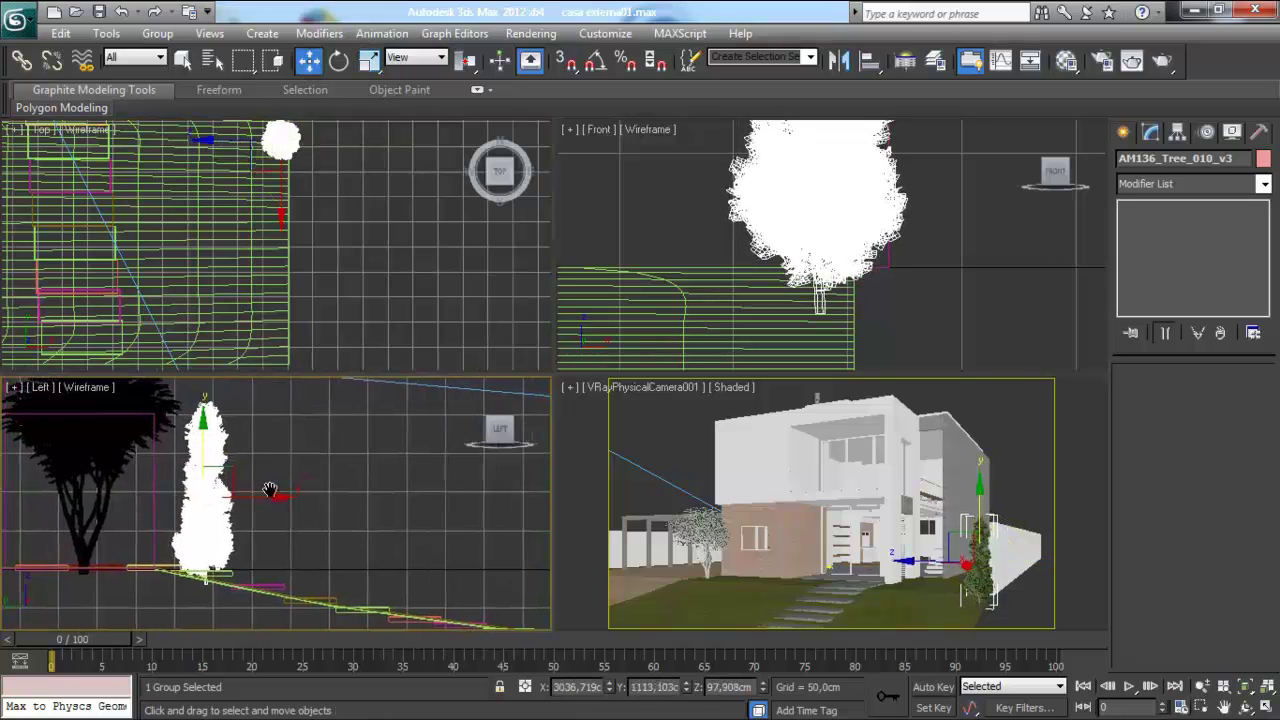
{"action": "middle_click_drag", "start_coordinate": [271, 489], "coordinate": [256, 497]}
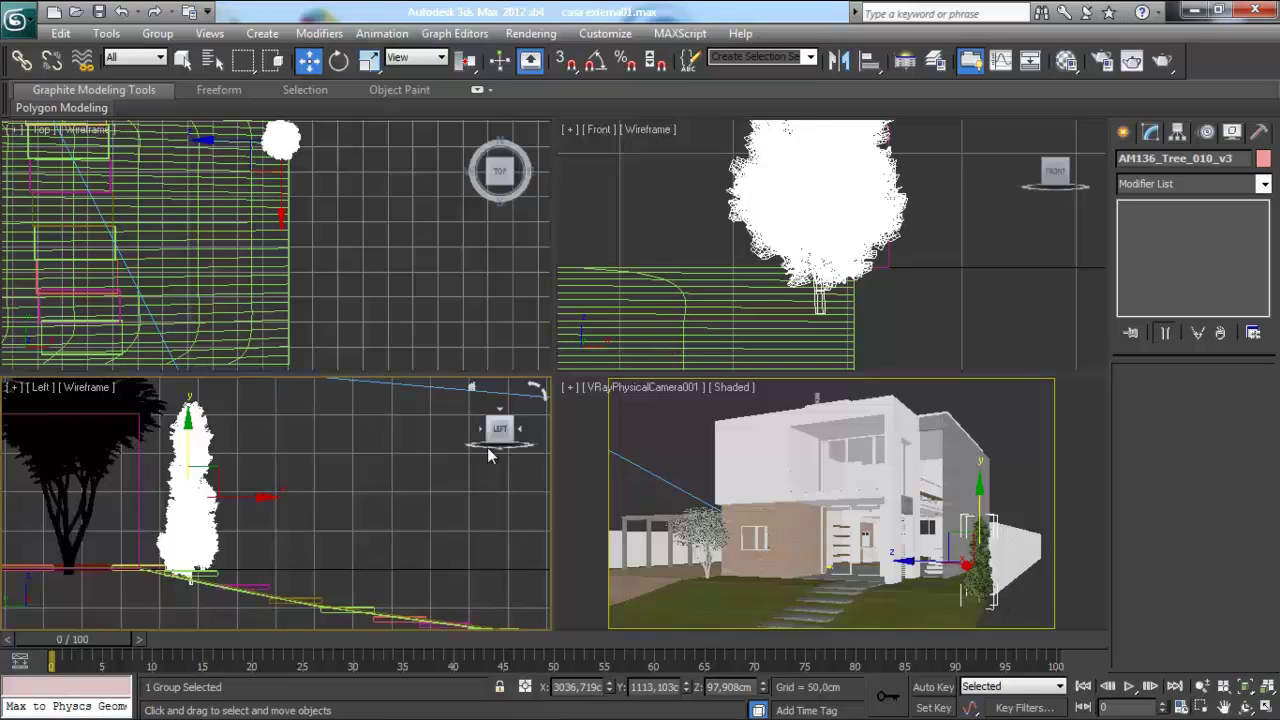
{"action": "scroll", "coordinate": [728, 280], "scroll_direction": "down", "scroll_amount": 4}
{"action": "middle_click_drag", "start_coordinate": [372, 530], "coordinate": [354, 528]}
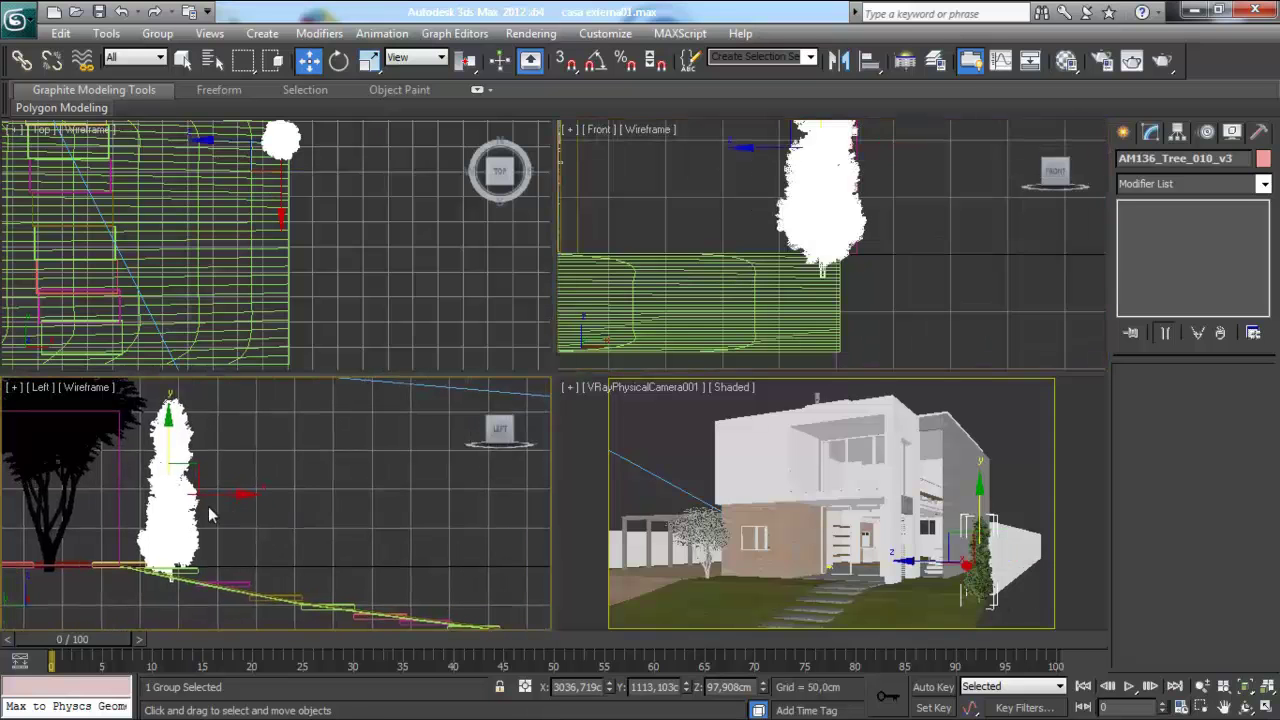
{"action": "left_click_drag", "start_coordinate": [197, 470], "coordinate": [261, 483], "text": "shift"}
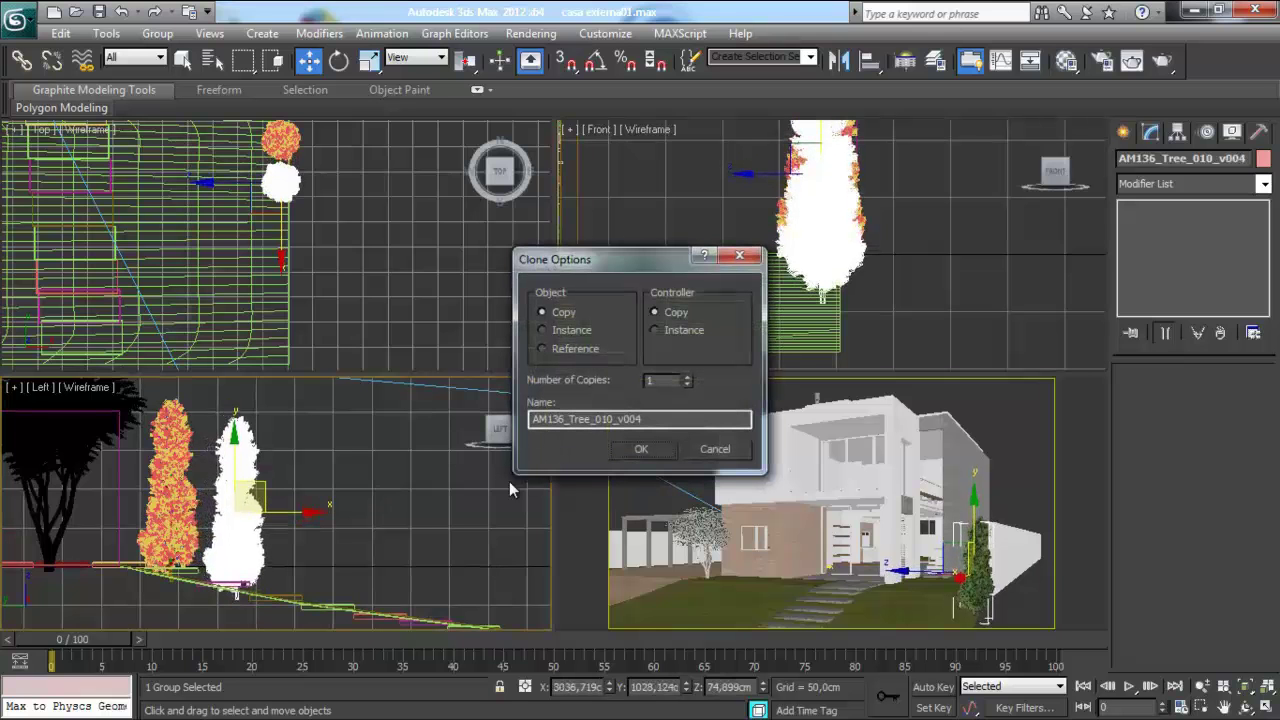
Make the clone an Instance and rotate it about -48.8° around Z in the Top view
{"action": "left_click", "coordinate": [567, 330]}
{"action": "left_click", "coordinate": [641, 449]}
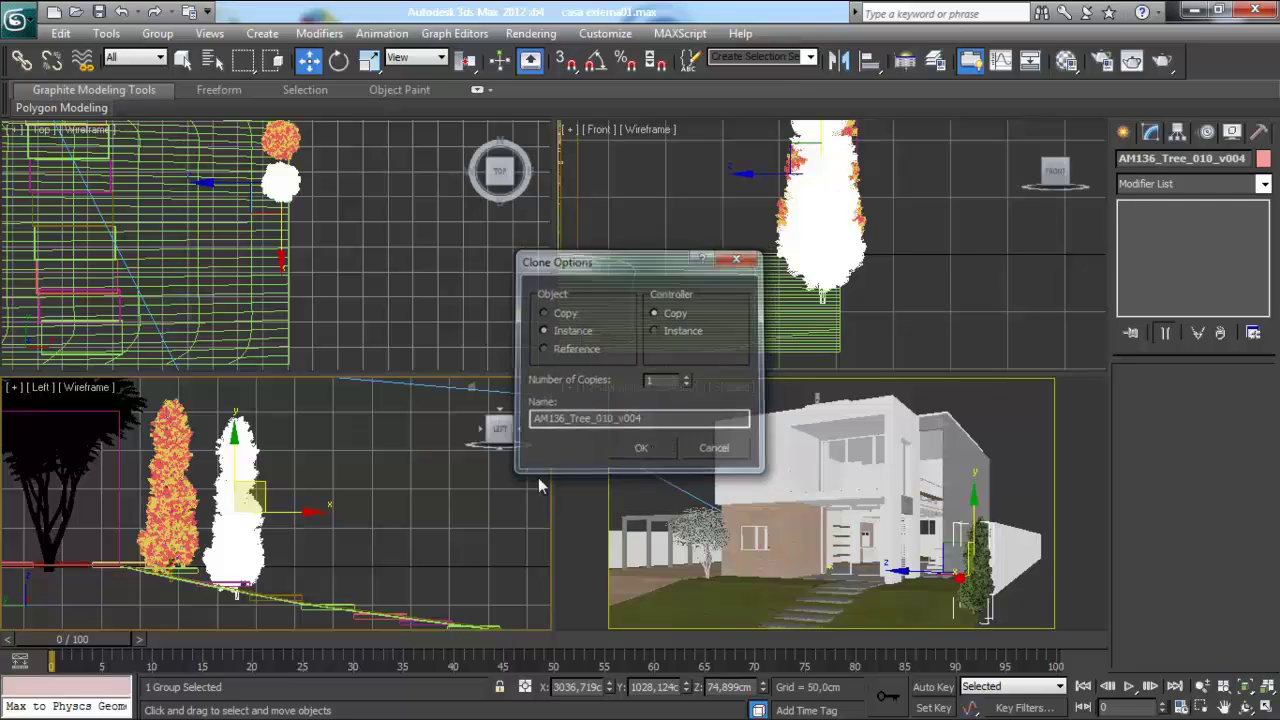
{"action": "scroll", "coordinate": [265, 490], "scroll_direction": "up", "scroll_amount": 2}
{"action": "scroll", "coordinate": [300, 248], "scroll_direction": "up", "scroll_amount": 3}
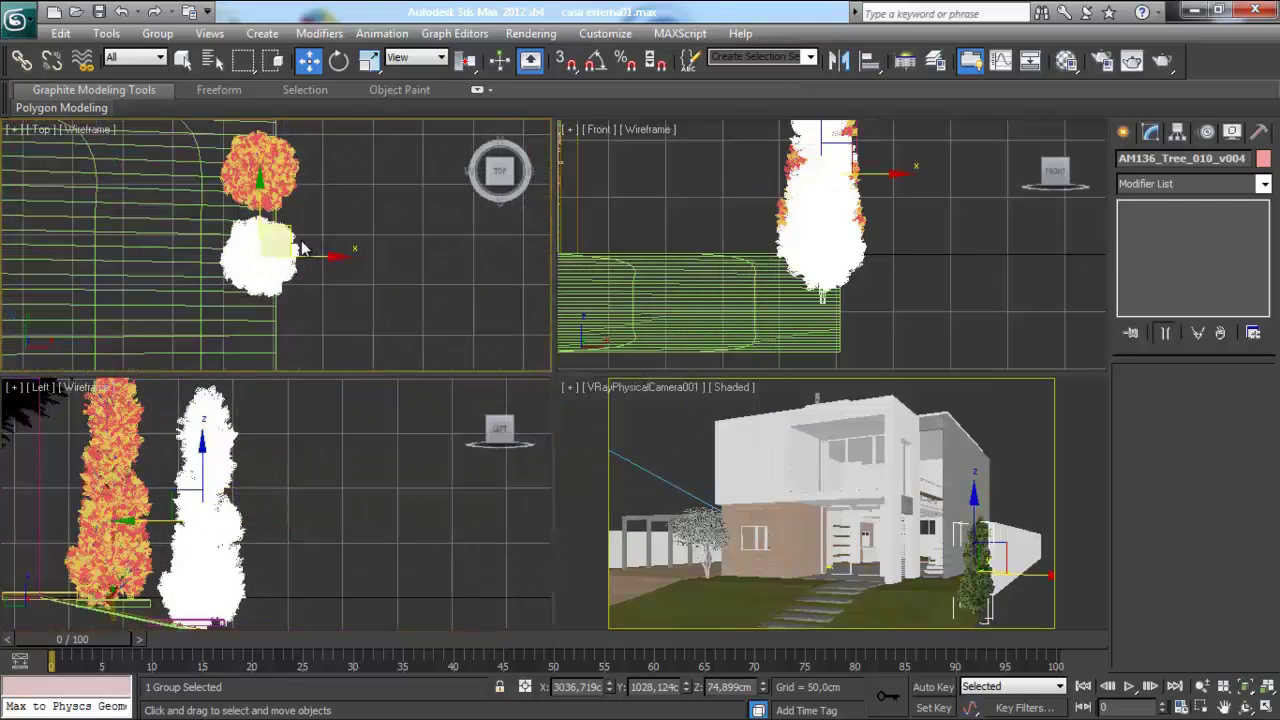
{"action": "left_click", "coordinate": [340, 60]}
{"action": "left_click_drag", "start_coordinate": [329, 206], "coordinate": [363, 289]}
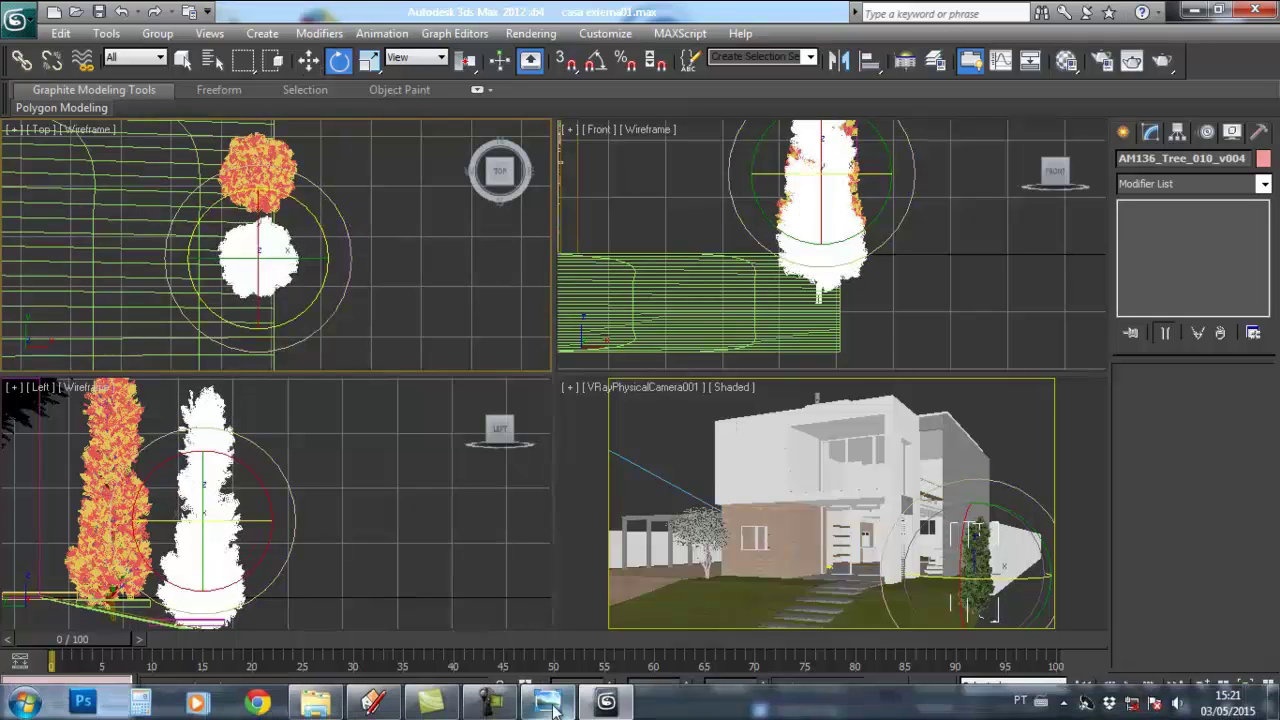
Save the scene with Ctrl+S
{"action": "left_click", "coordinate": [489, 704]}
{"action": "left_click", "coordinate": [787, 652]}
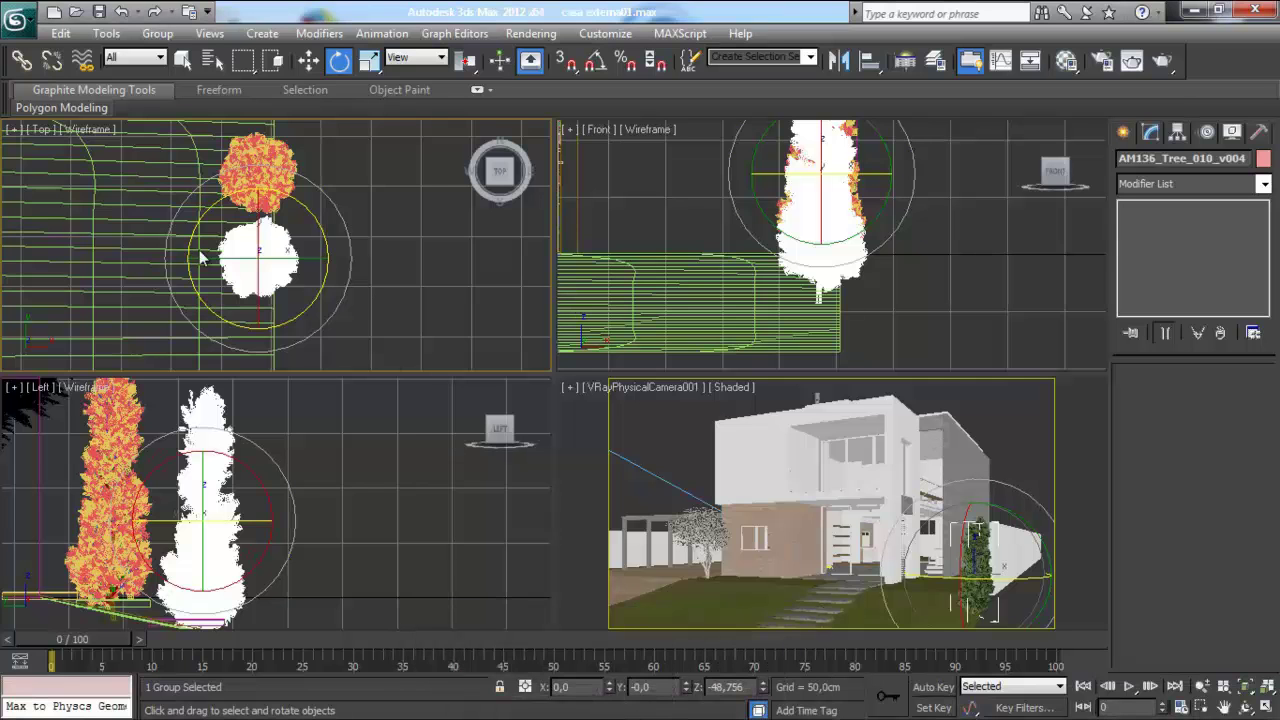
{"action": "middle_click_drag", "start_coordinate": [200, 257], "coordinate": [208, 261]}
{"action": "key", "text": "q"}
{"action": "scroll", "coordinate": [271, 262], "scroll_direction": "up", "scroll_amount": 3}
{"action": "key", "text": "ctrl+s"}
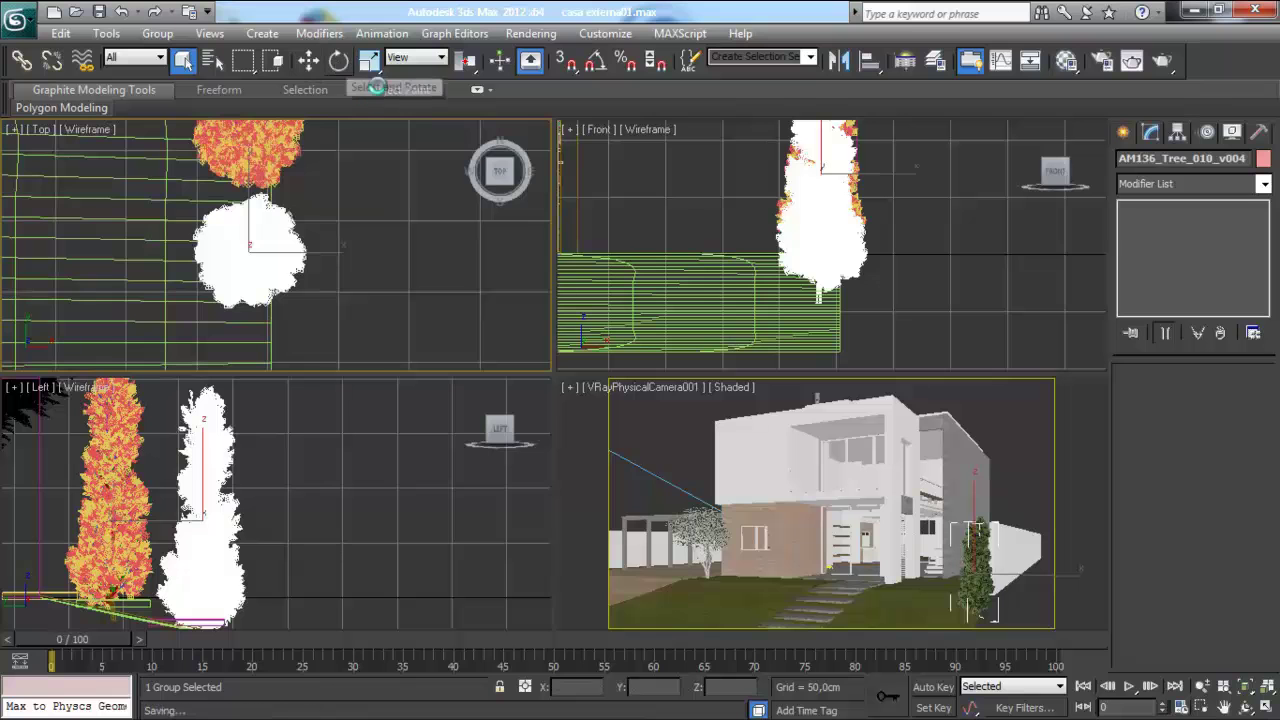
Nudge the new instanced tree slightly into place in the side view
{"action": "scroll", "coordinate": [264, 450], "scroll_direction": "down", "scroll_amount": 2}
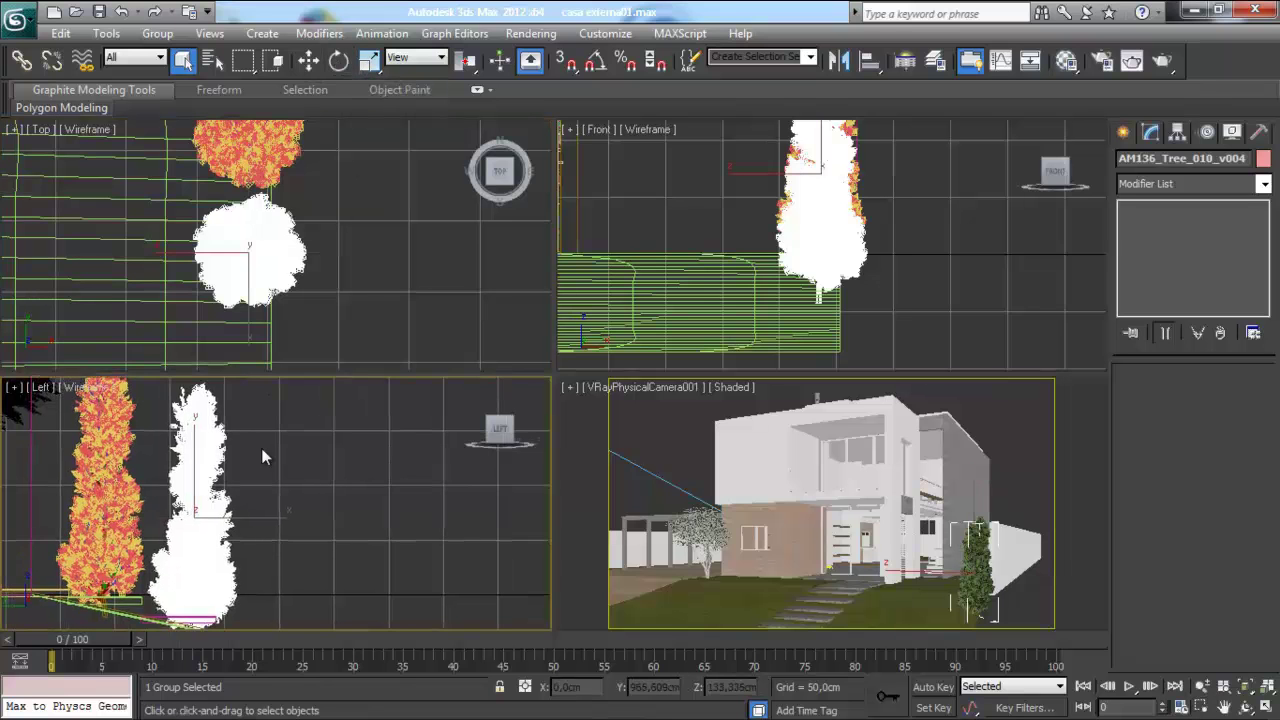
{"action": "key", "text": "w"}
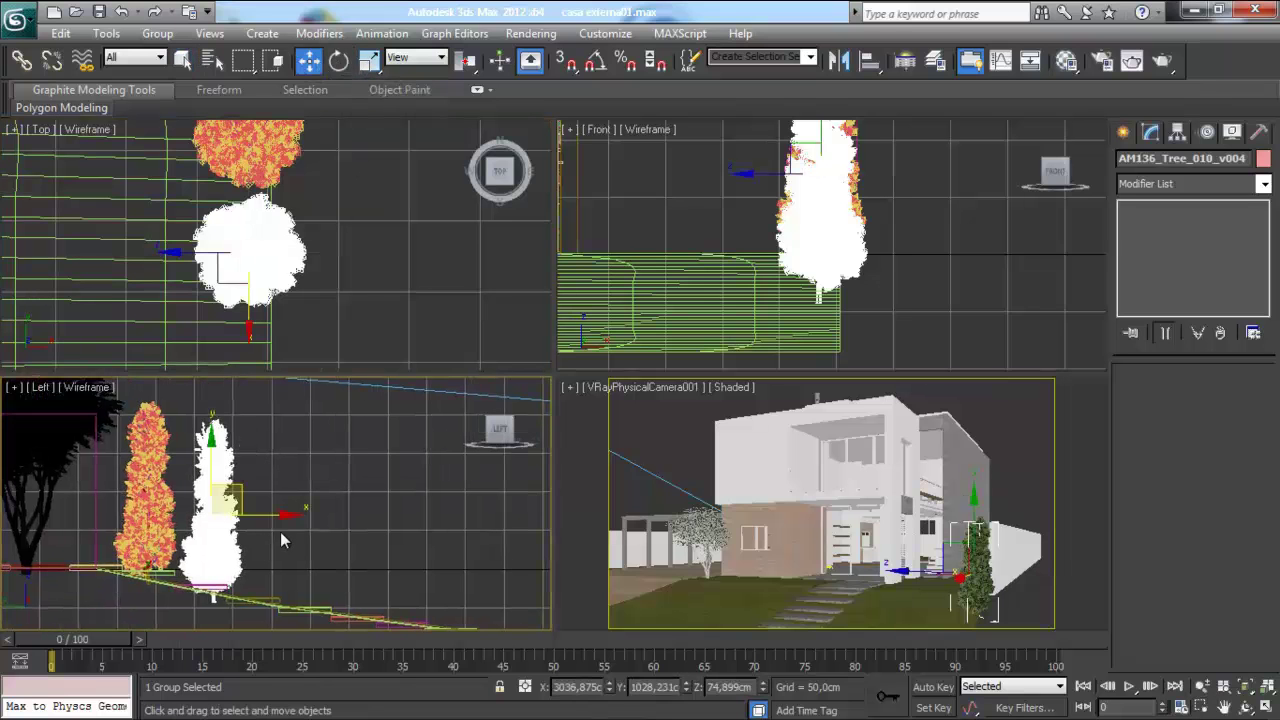
{"action": "left_click_drag", "start_coordinate": [239, 497], "coordinate": [247, 491]}
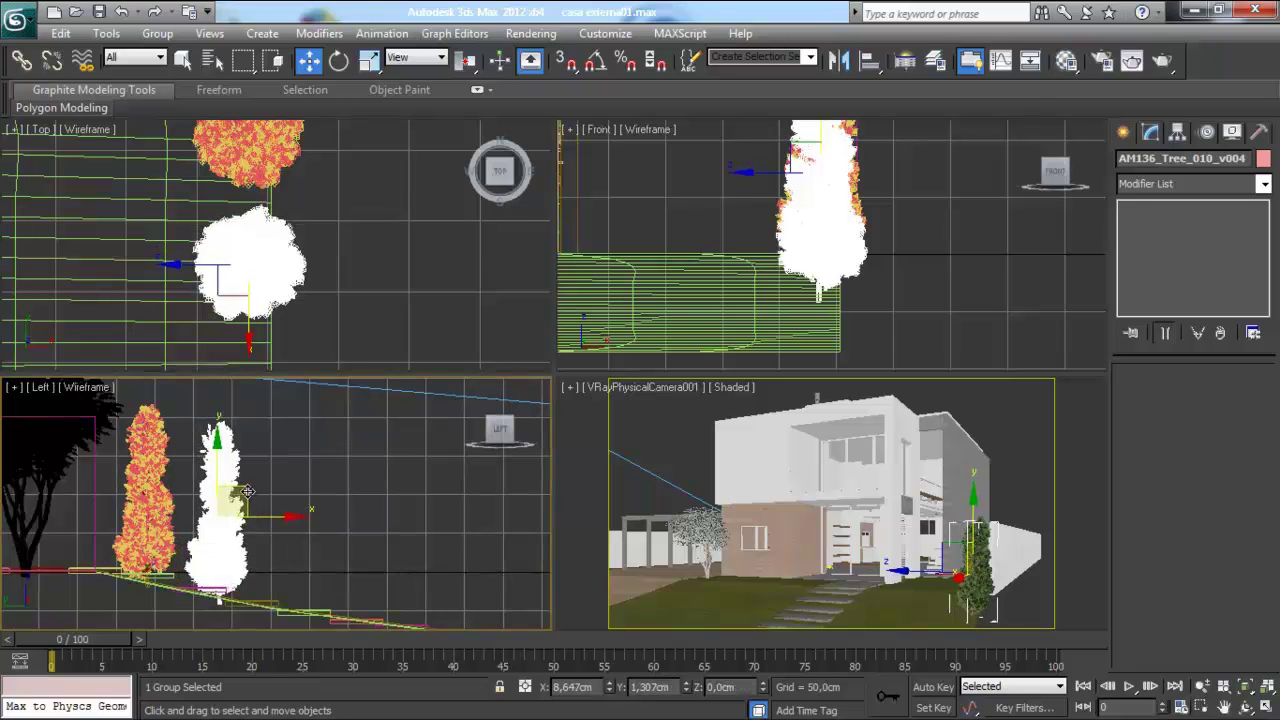
{"action": "scroll", "coordinate": [247, 491], "scroll_direction": "down", "scroll_amount": 2}
{"action": "middle_click_drag", "start_coordinate": [247, 491], "coordinate": [178, 517]}
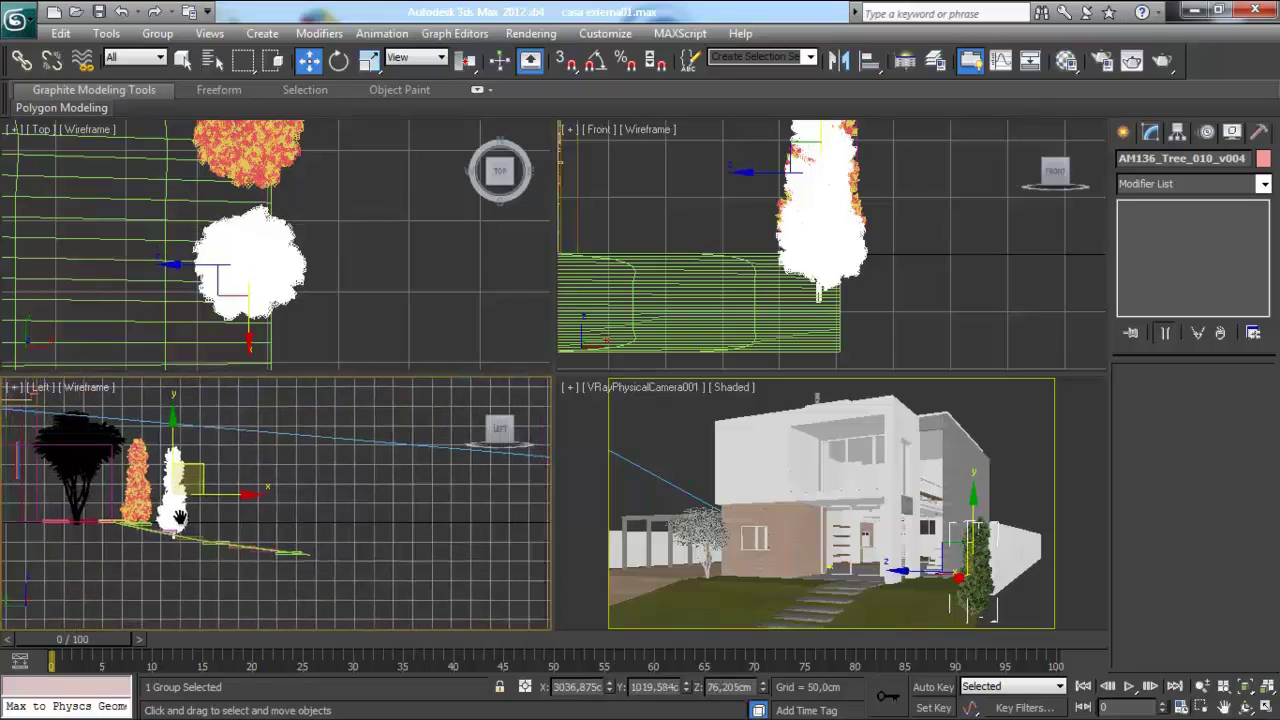
Clone a third Instance tree, AM136_Tree_010_v005, to the right, rotate it -55.8° about Z, and deselect
{"action": "left_click_drag", "start_coordinate": [208, 470], "coordinate": [241, 472], "text": "shift"}
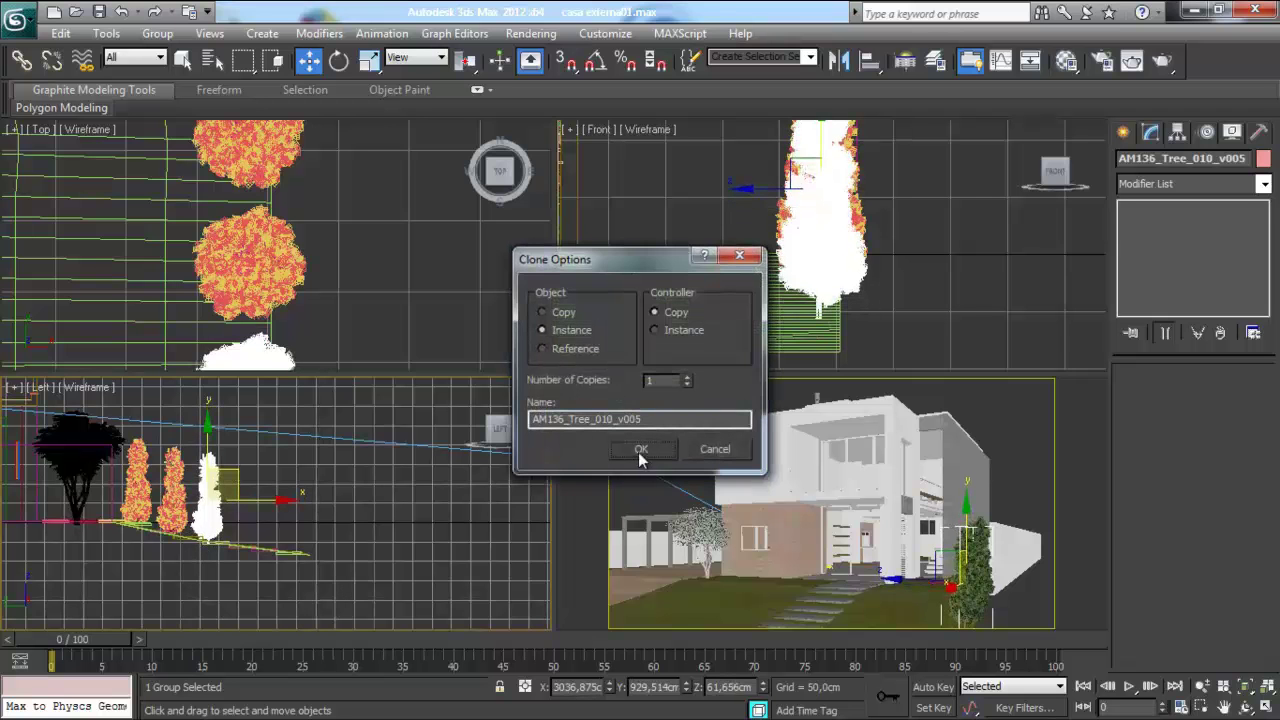
{"action": "left_click", "coordinate": [640, 452]}
{"action": "middle_click_drag", "start_coordinate": [349, 230], "coordinate": [334, 94]}
{"action": "key", "text": "e"}
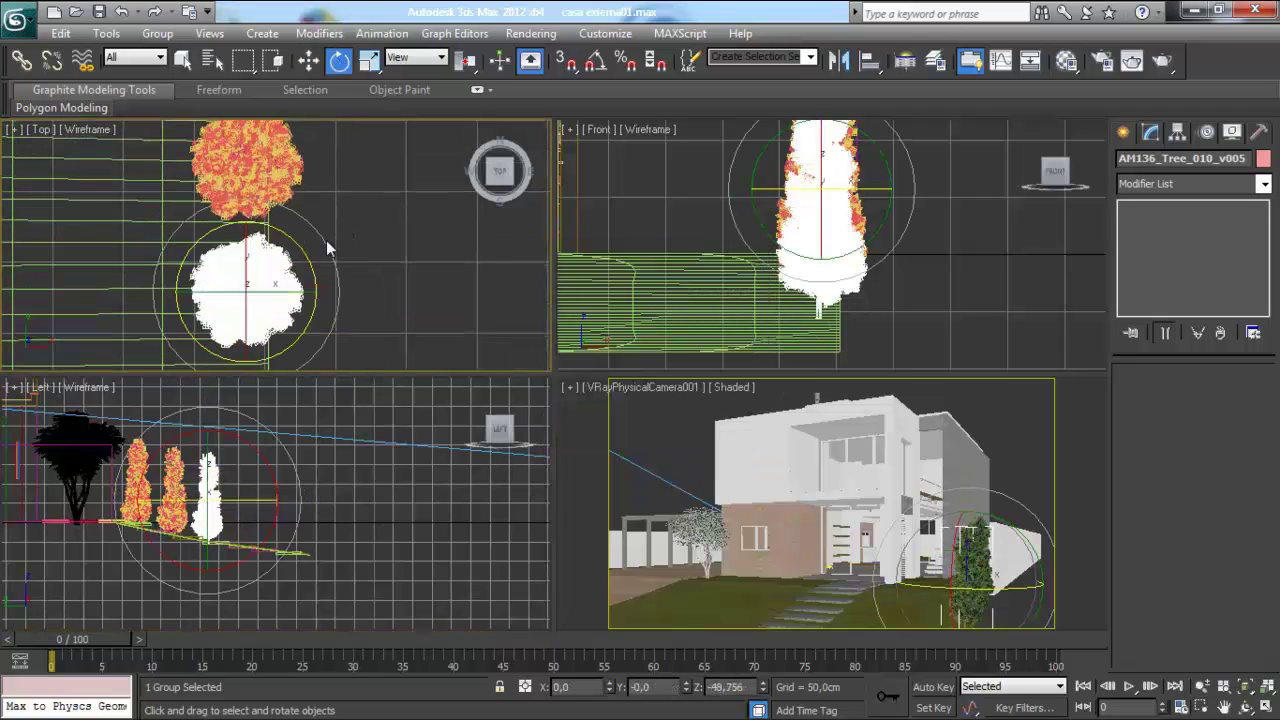
{"action": "mouse_move", "coordinate": [326, 240]}
{"action": "left_mouse_down"}
{"action": "mouse_move", "coordinate": [347, 339]}
{"action": "mouse_move", "coordinate": [354, 326]}
{"action": "left_mouse_up"}
{"action": "left_click", "coordinate": [189, 65]}
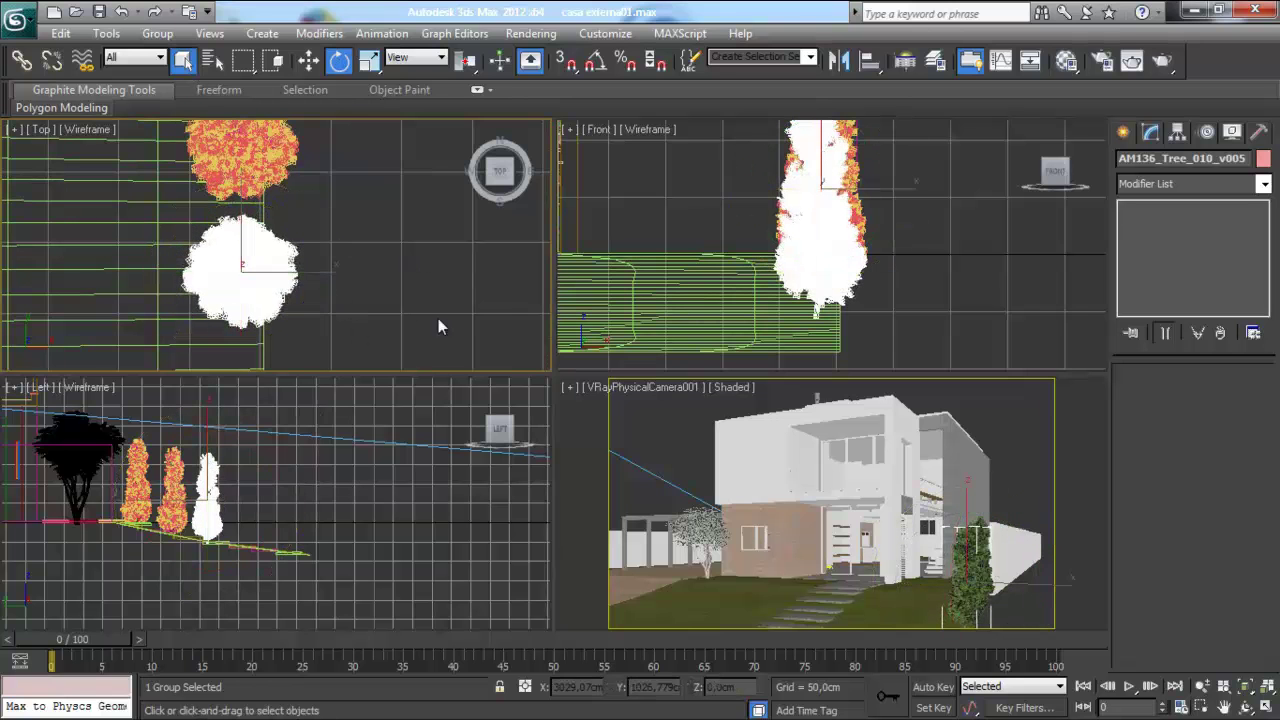
{"action": "left_click", "coordinate": [1003, 416]}
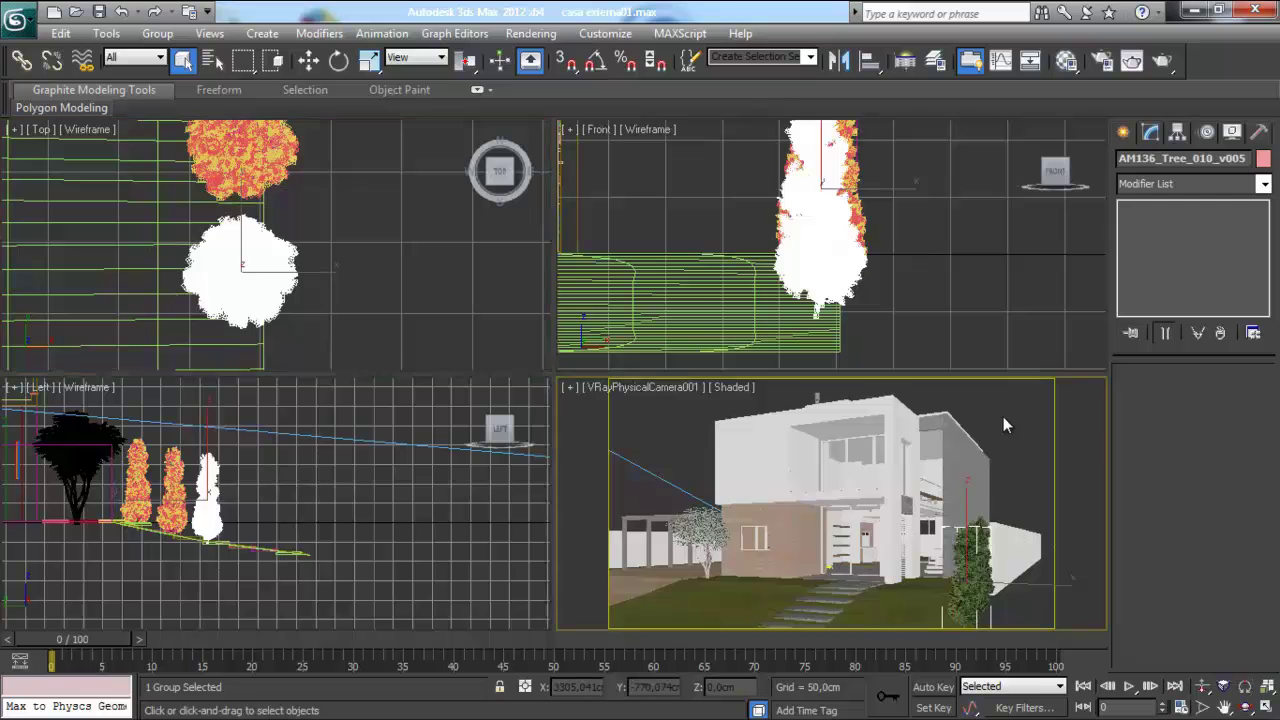
Render the camera view with V-Ray and go back to the four viewports
{"action": "left_click", "coordinate": [1160, 62]}
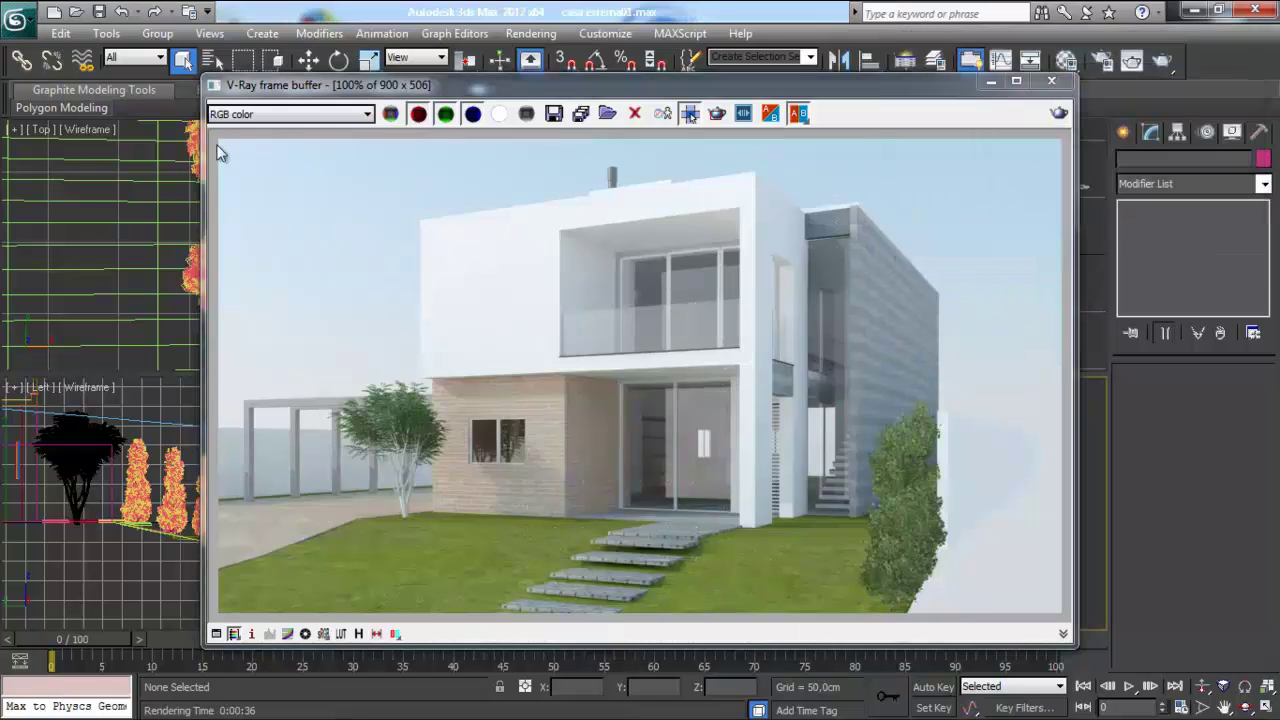
{"action": "left_click", "coordinate": [192, 63]}
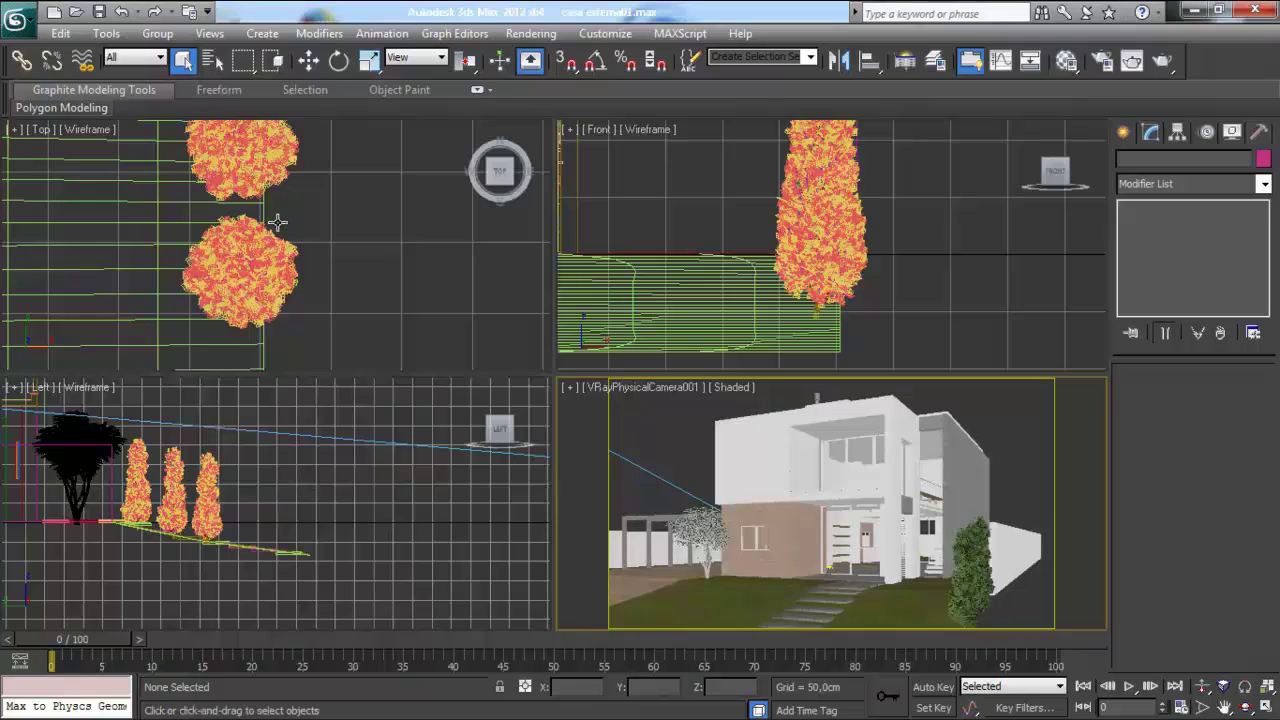
Shift-drag the V-Ray camera left in the Top view as an independent Copy, VRayPhysicalCamera002
{"action": "middle_click_drag", "start_coordinate": [300, 300], "coordinate": [329, 279]}
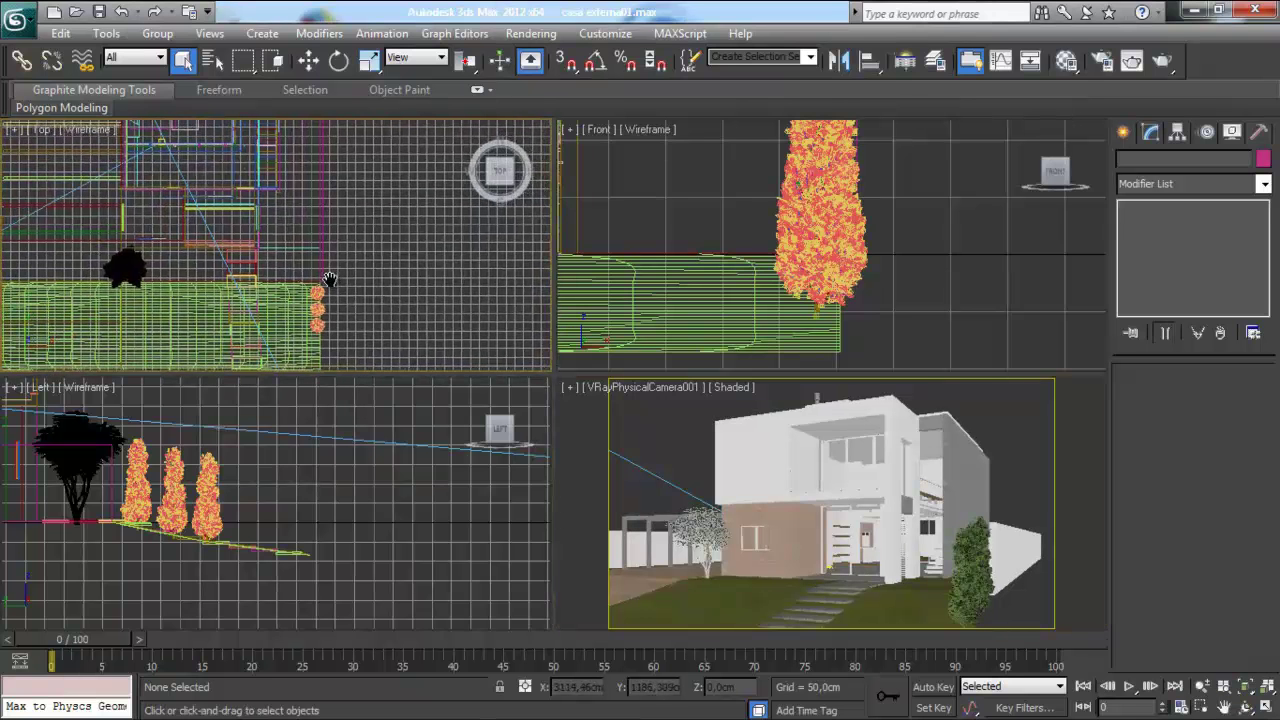
{"action": "scroll", "coordinate": [329, 301], "scroll_direction": "down", "scroll_amount": 2}
{"action": "scroll", "coordinate": [394, 234], "scroll_direction": "down", "scroll_amount": 2}
{"action": "left_click", "coordinate": [323, 303]}
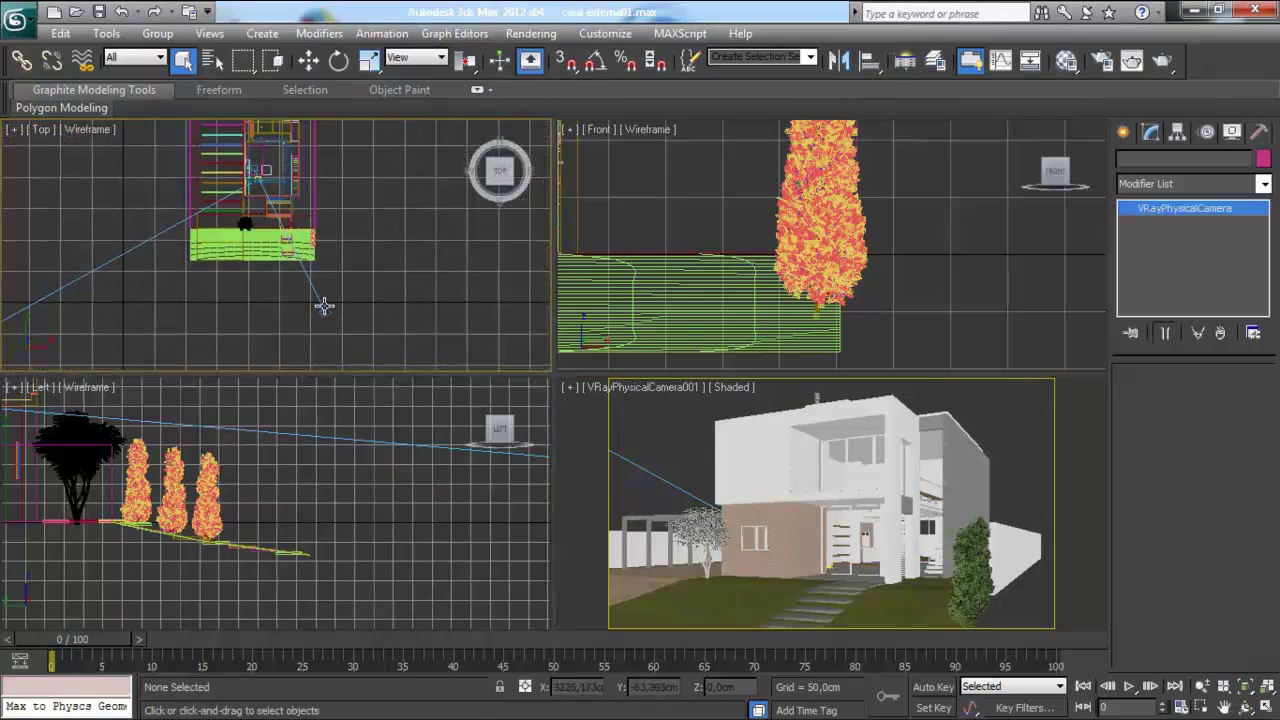
{"action": "left_click", "coordinate": [308, 61]}
{"action": "middle_click_drag", "start_coordinate": [382, 330], "coordinate": [388, 332]}
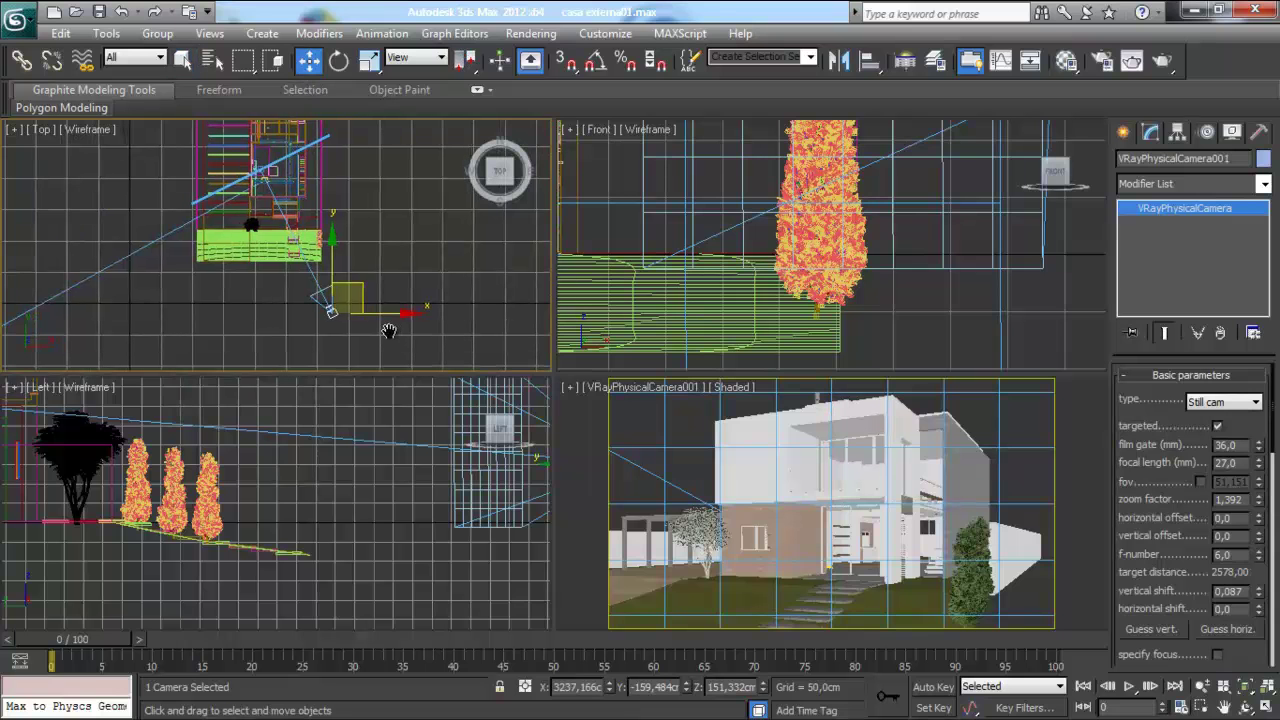
{"action": "left_click_drag", "start_coordinate": [384, 315], "coordinate": [316, 314], "text": "shift"}
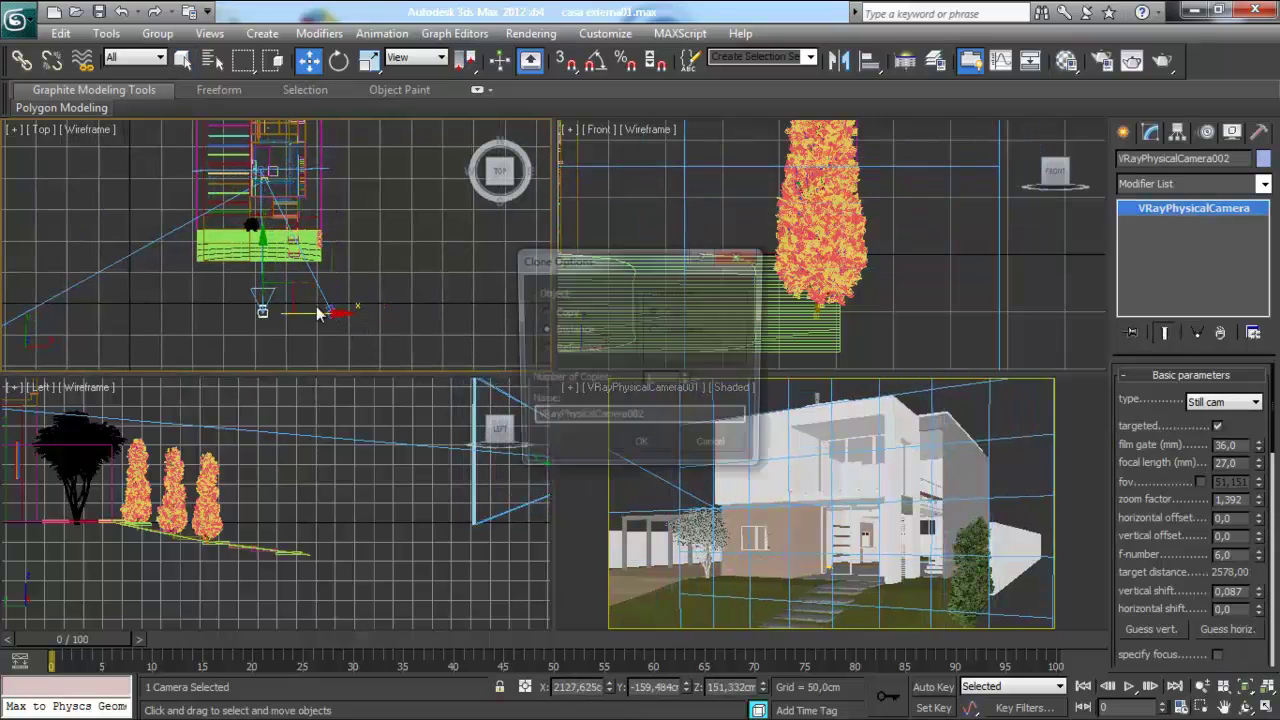
{"action": "left_click", "coordinate": [563, 314]}
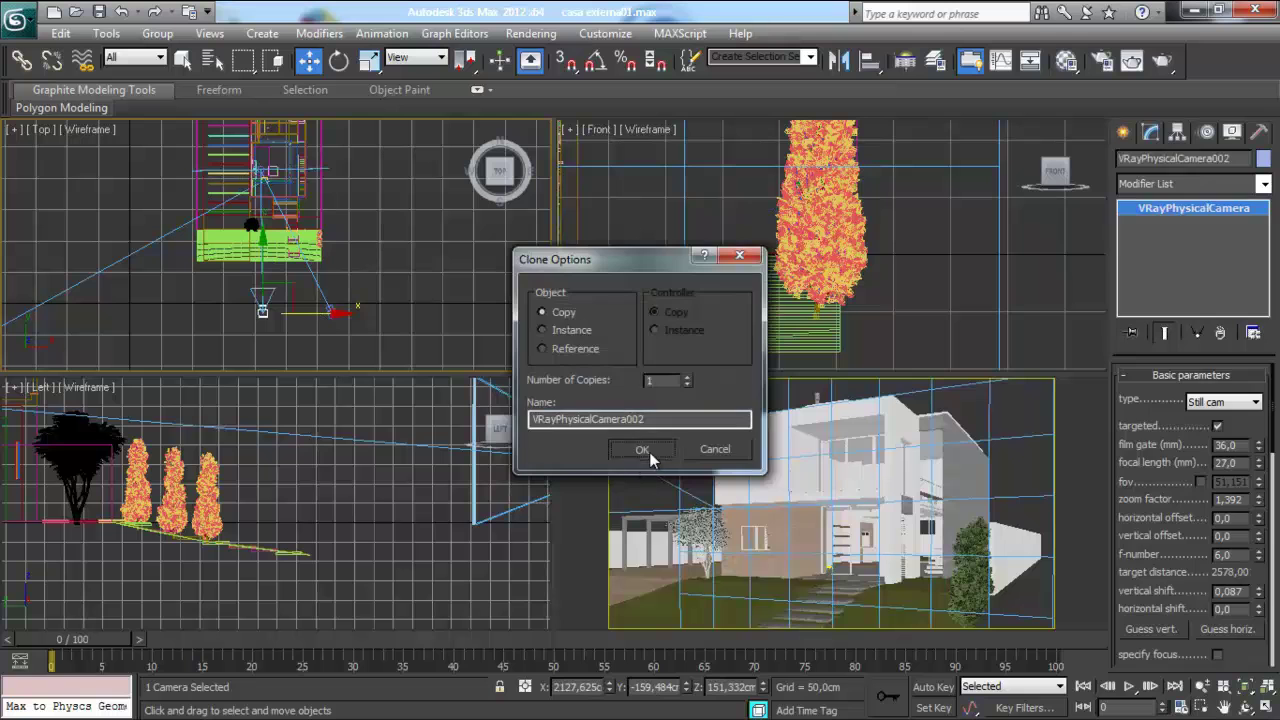
{"action": "left_click", "coordinate": [641, 449]}
{"action": "key", "text": "q"}
{"action": "scroll", "coordinate": [340, 290], "scroll_direction": "up", "scroll_amount": 2}
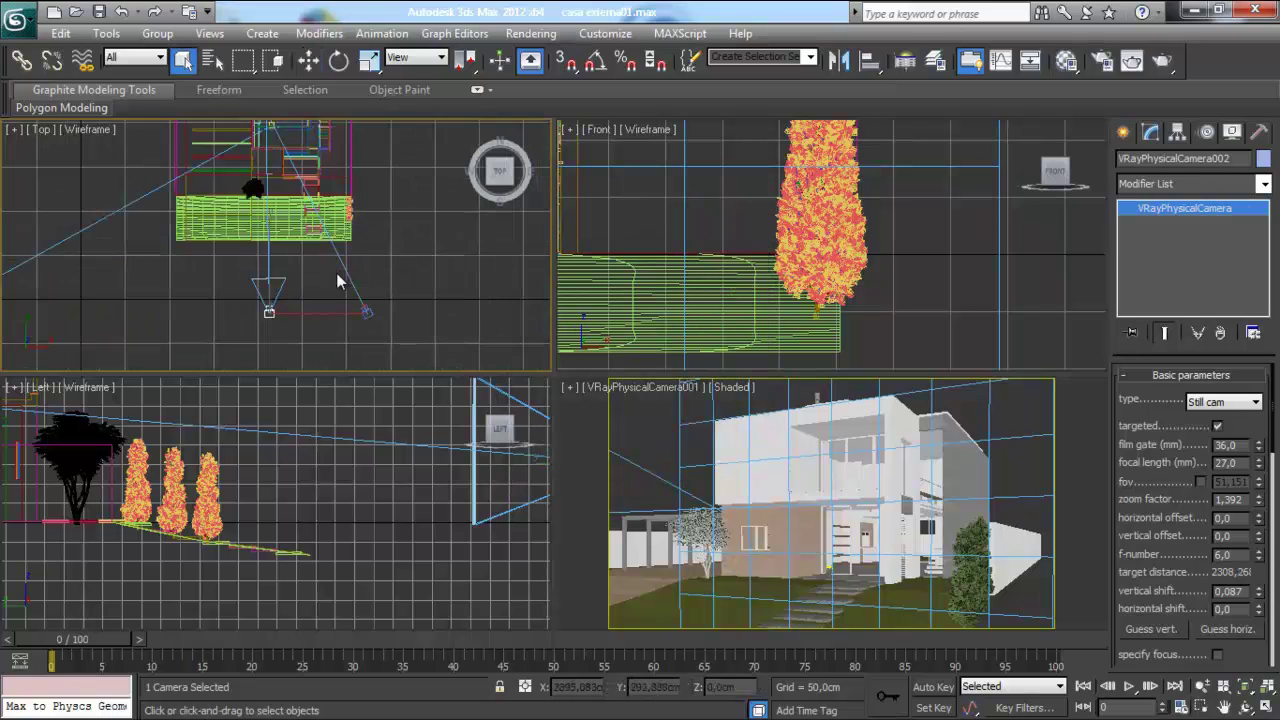
{"action": "scroll", "coordinate": [338, 294], "scroll_direction": "up", "scroll_amount": 1}
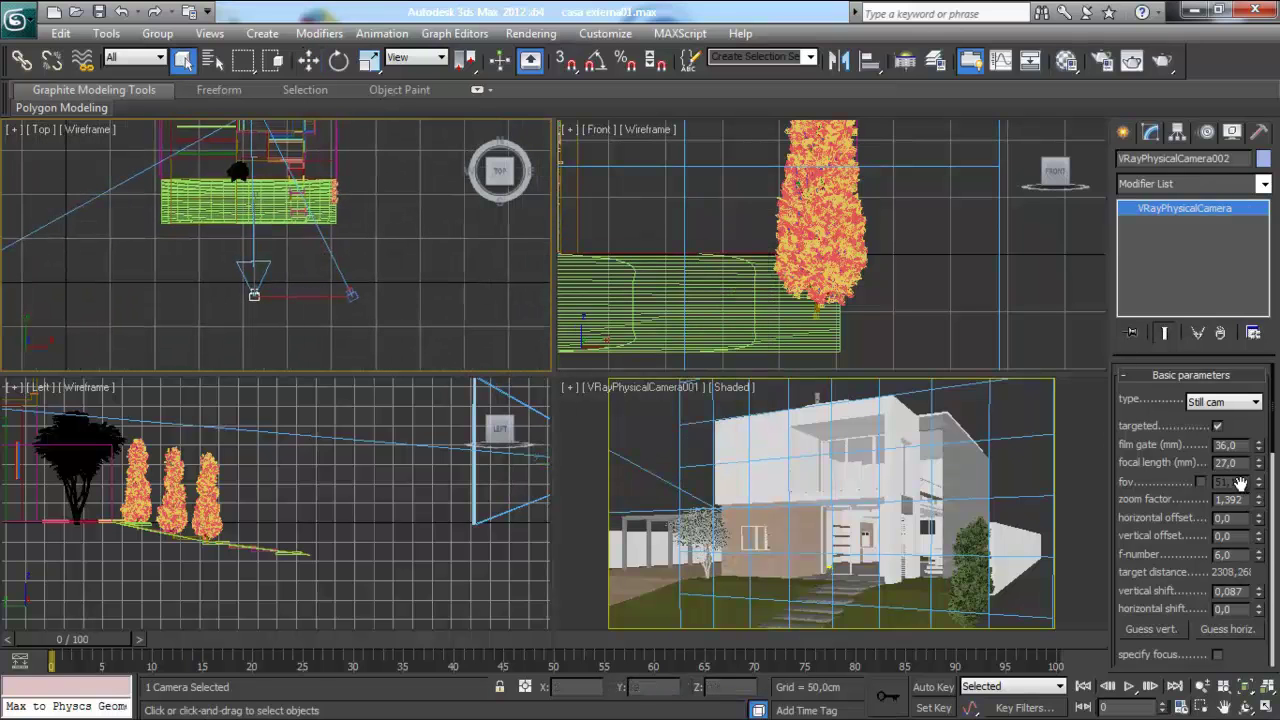
{"action": "left_click", "coordinate": [1024, 458]}
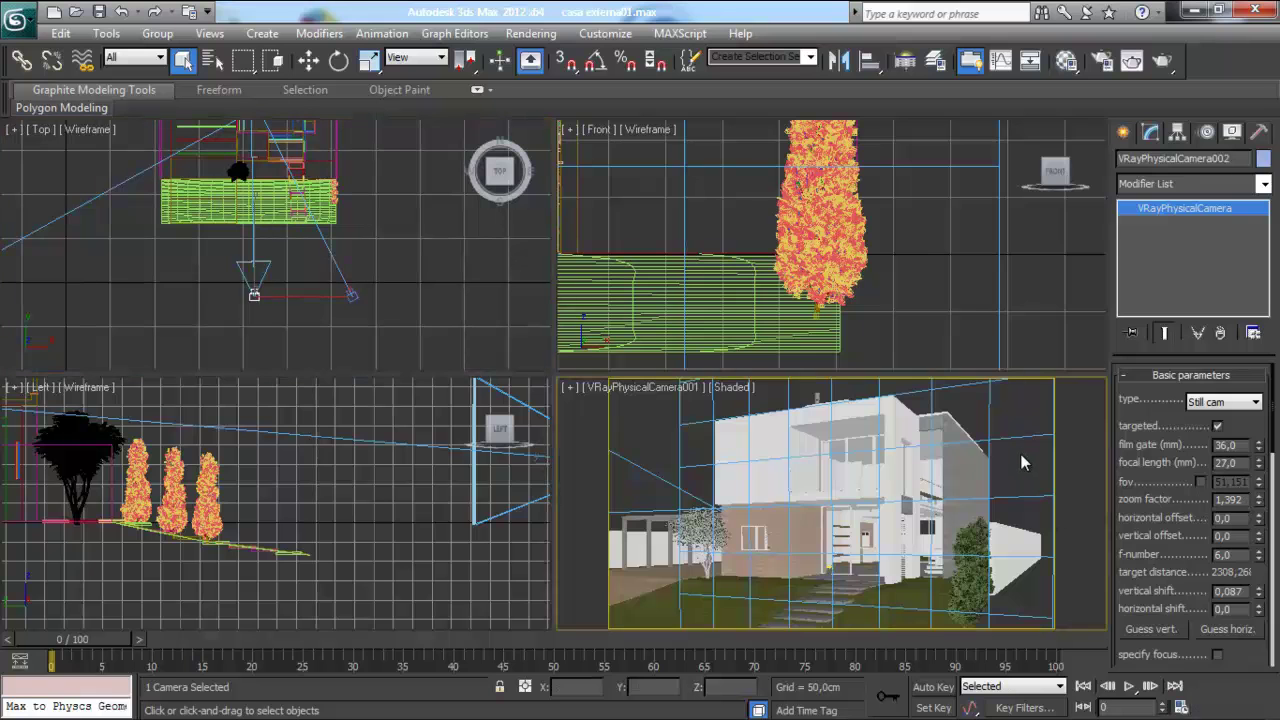
Look through VRayPhysicalCamera002 and compare its view with the reference photo
{"action": "key", "text": "c"}
{"action": "left_click", "coordinate": [620, 235]}
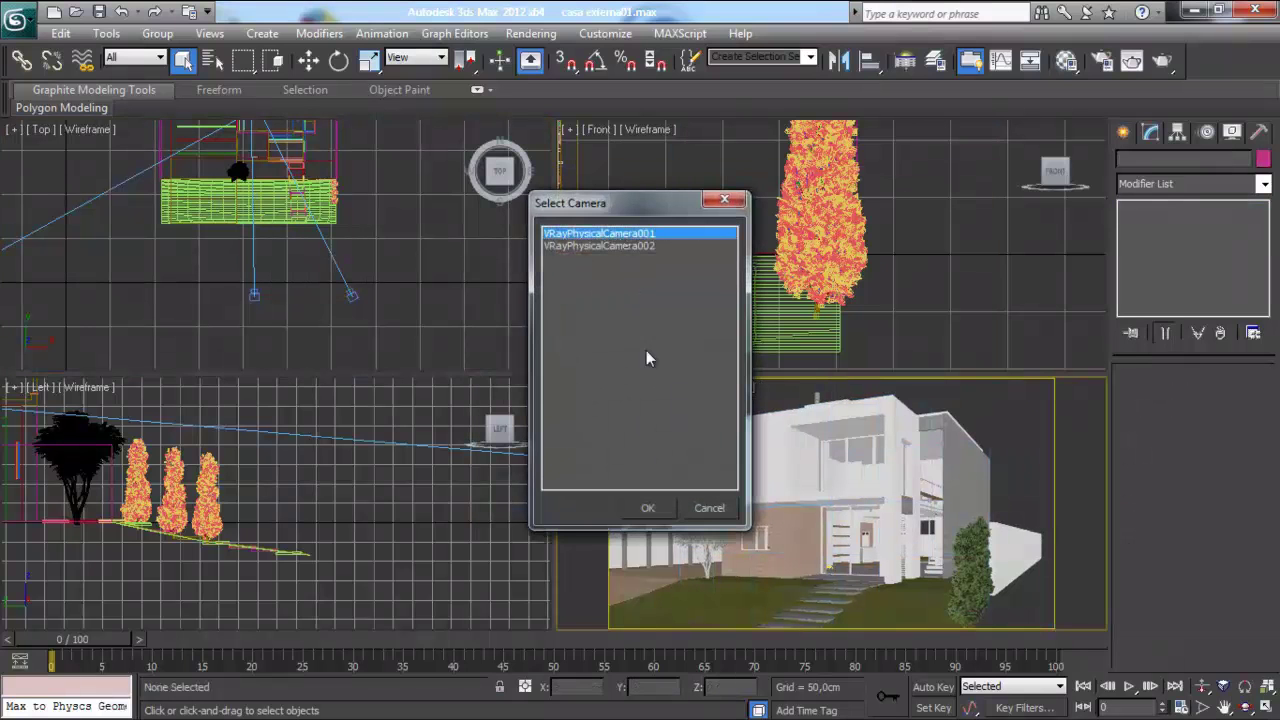
{"action": "left_click", "coordinate": [638, 246]}
{"action": "left_click", "coordinate": [645, 513]}
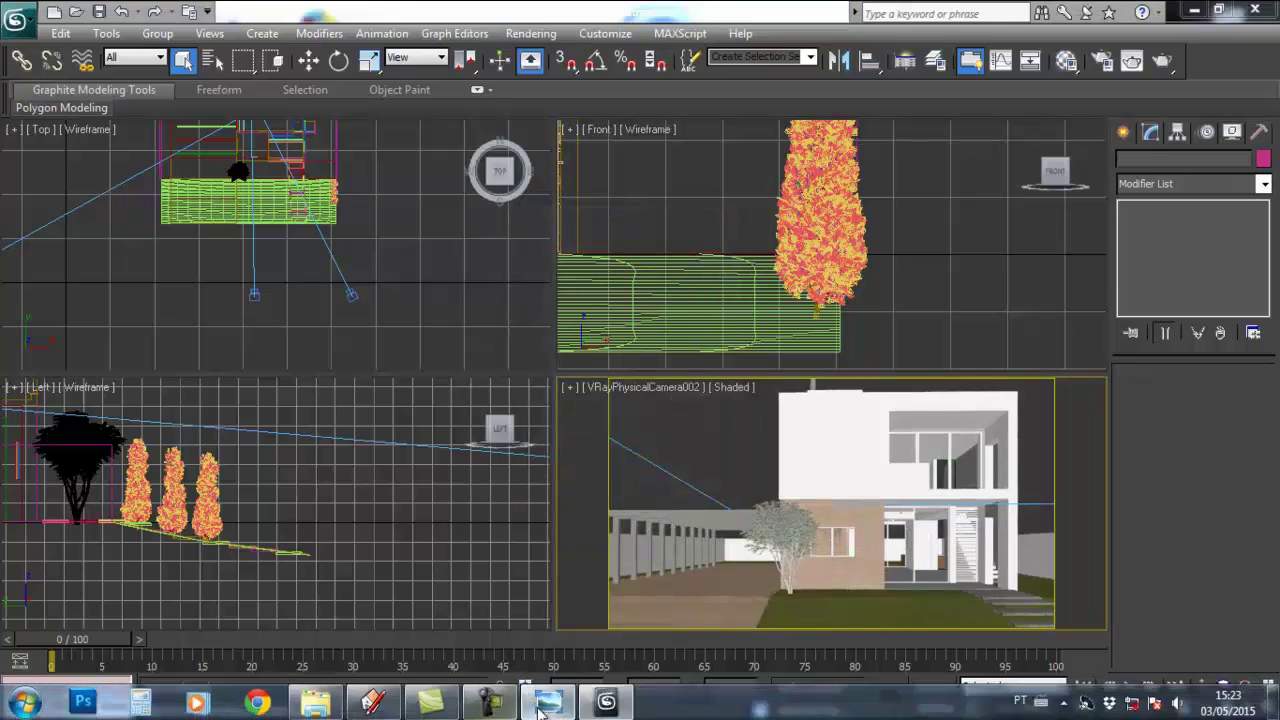
{"action": "left_click", "coordinate": [541, 705]}
{"action": "left_click", "coordinate": [541, 705]}
{"action": "left_click", "coordinate": [541, 705]}
{"action": "left_click", "coordinate": [541, 705]}
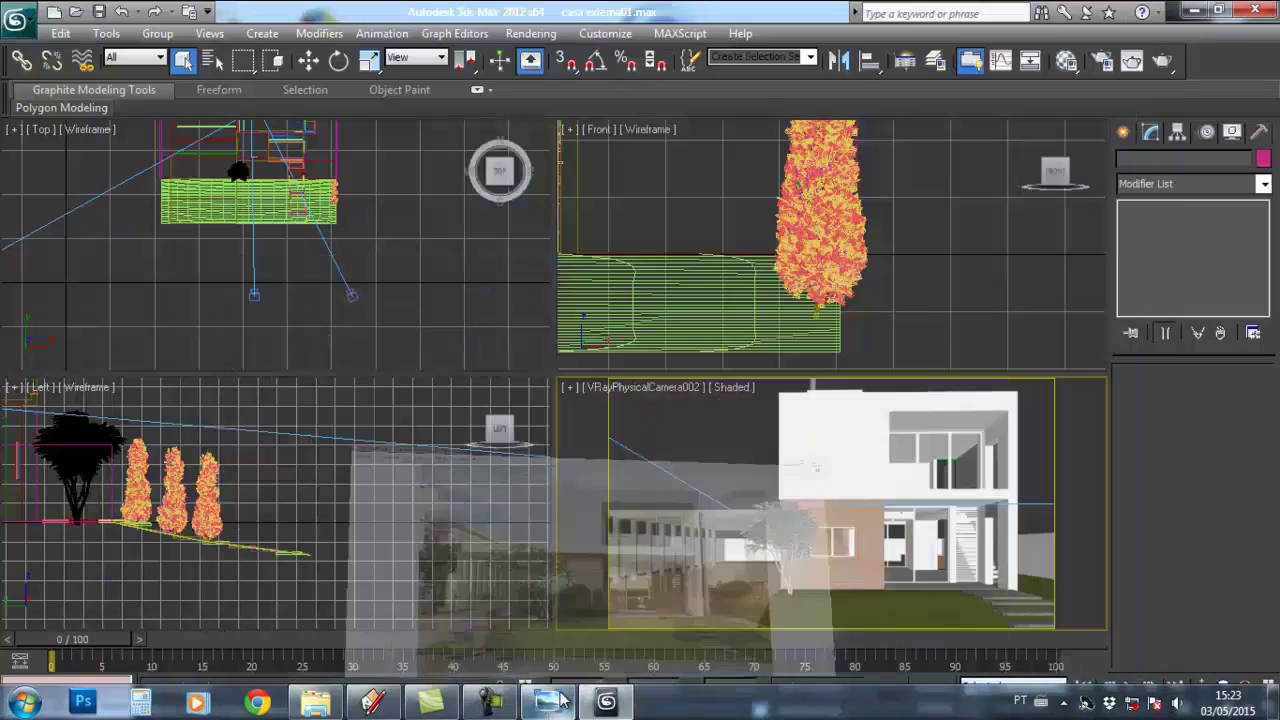
Pan the camera view left and pull the camera back in the Top view to show more house
{"action": "left_click", "coordinate": [1224, 707]}
{"action": "left_click_drag", "start_coordinate": [870, 595], "coordinate": [837, 586]}
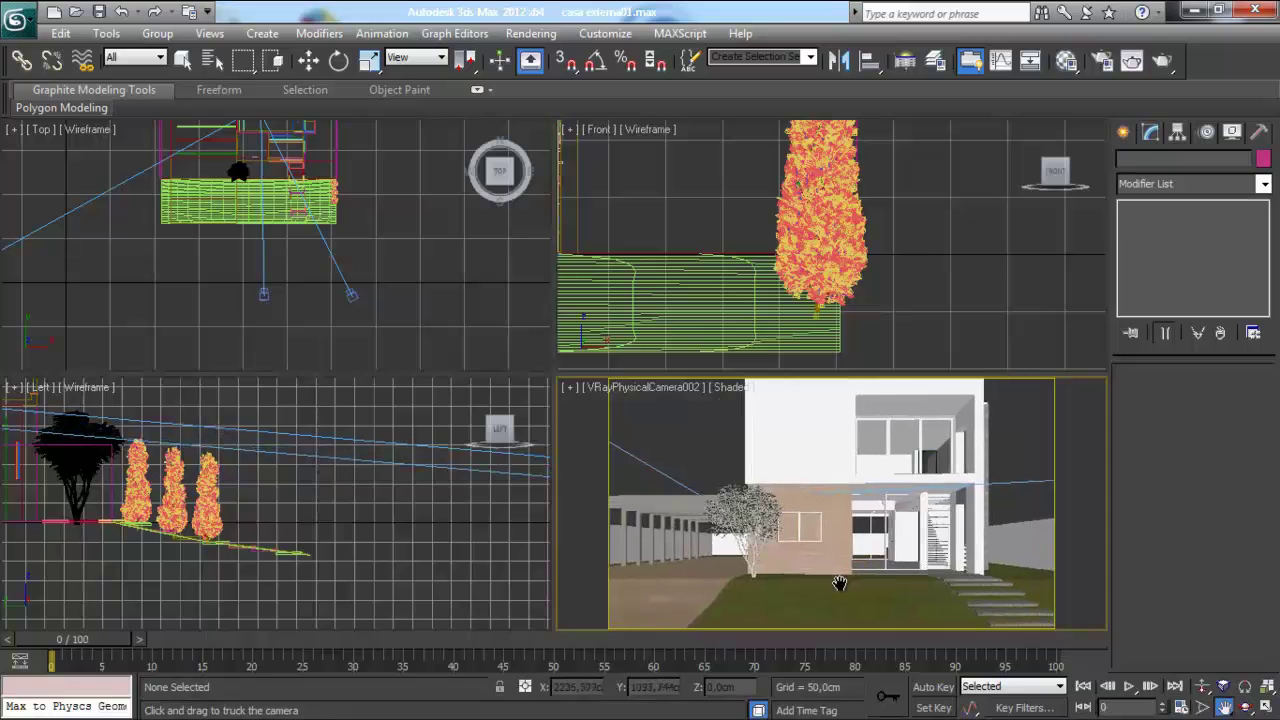
{"action": "key", "text": "q"}
{"action": "left_click", "coordinate": [308, 60]}
{"action": "left_click", "coordinate": [263, 293]}
{"action": "left_click_drag", "start_coordinate": [265, 241], "coordinate": [275, 298]}
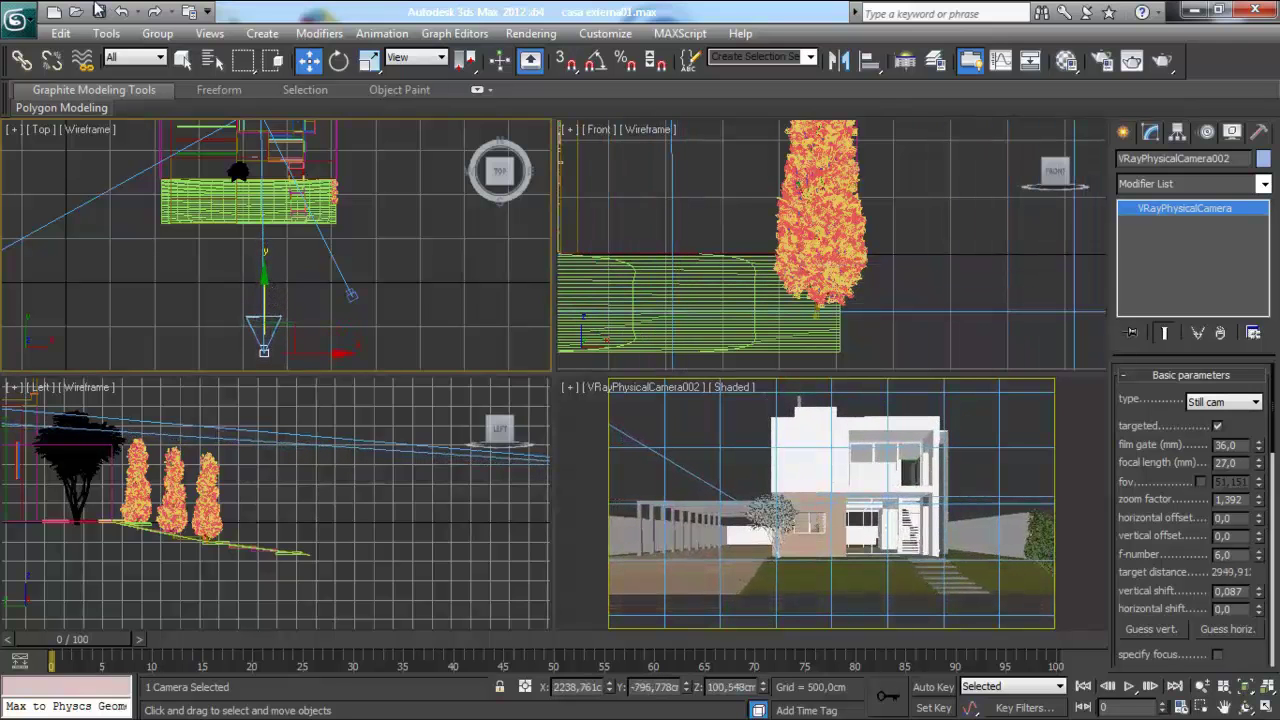
{"action": "left_click", "coordinate": [183, 60]}
{"action": "scroll", "coordinate": [272, 260], "scroll_direction": "up", "scroll_amount": 2}
{"action": "scroll", "coordinate": [267, 265], "scroll_direction": "up", "scroll_amount": 1}
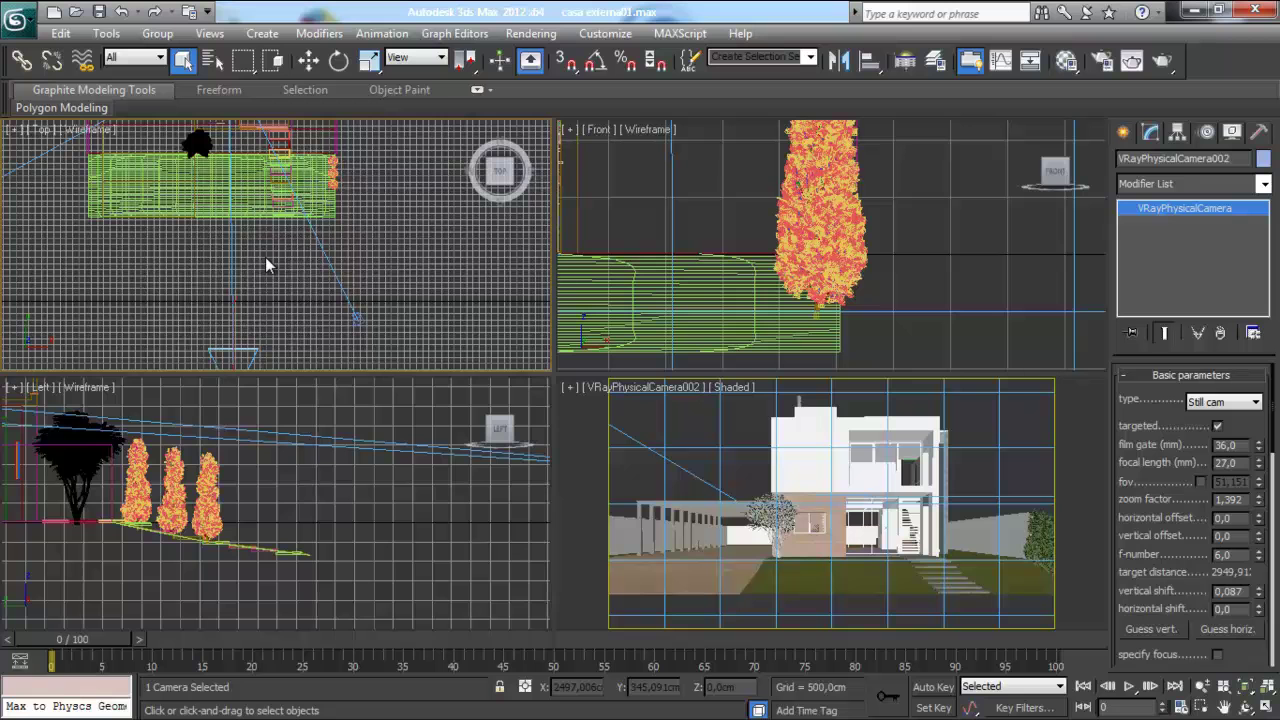
{"action": "left_click", "coordinate": [1000, 440]}
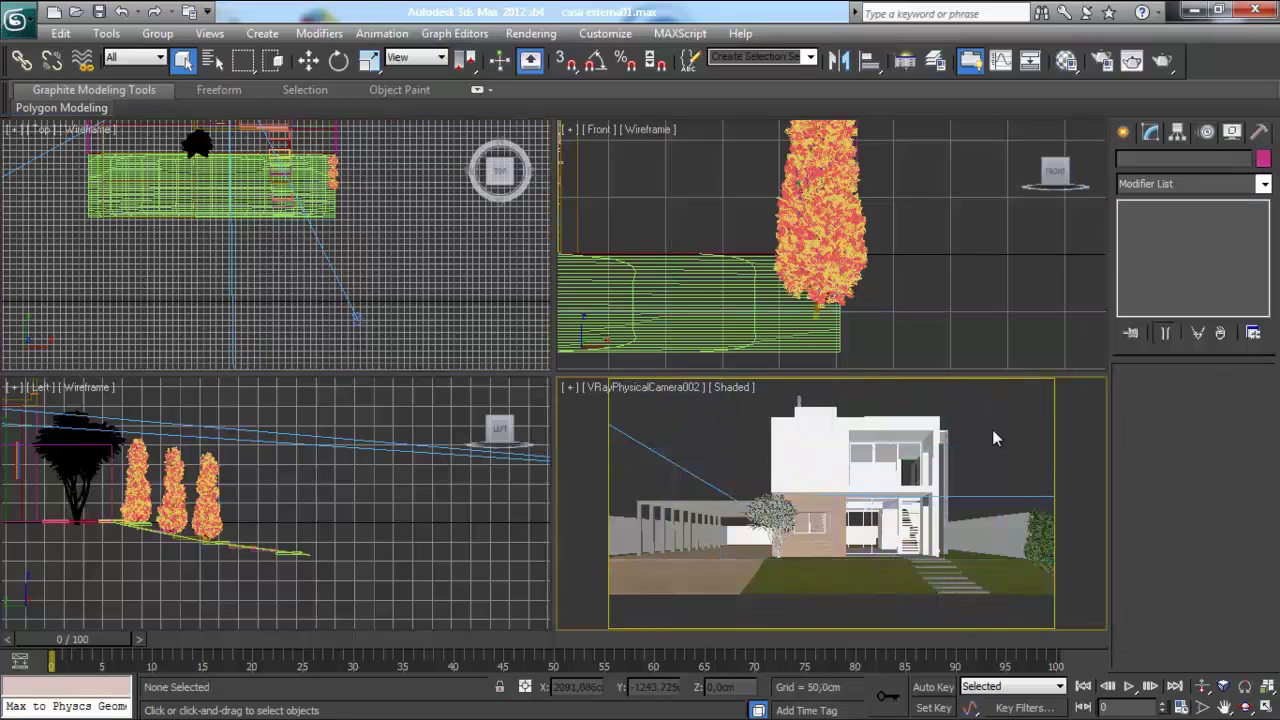
Set VRayPhysicalCamera002's zoom factor to 1.35, then deselect it
{"action": "middle_click_drag", "start_coordinate": [220, 334], "coordinate": [233, 232]}
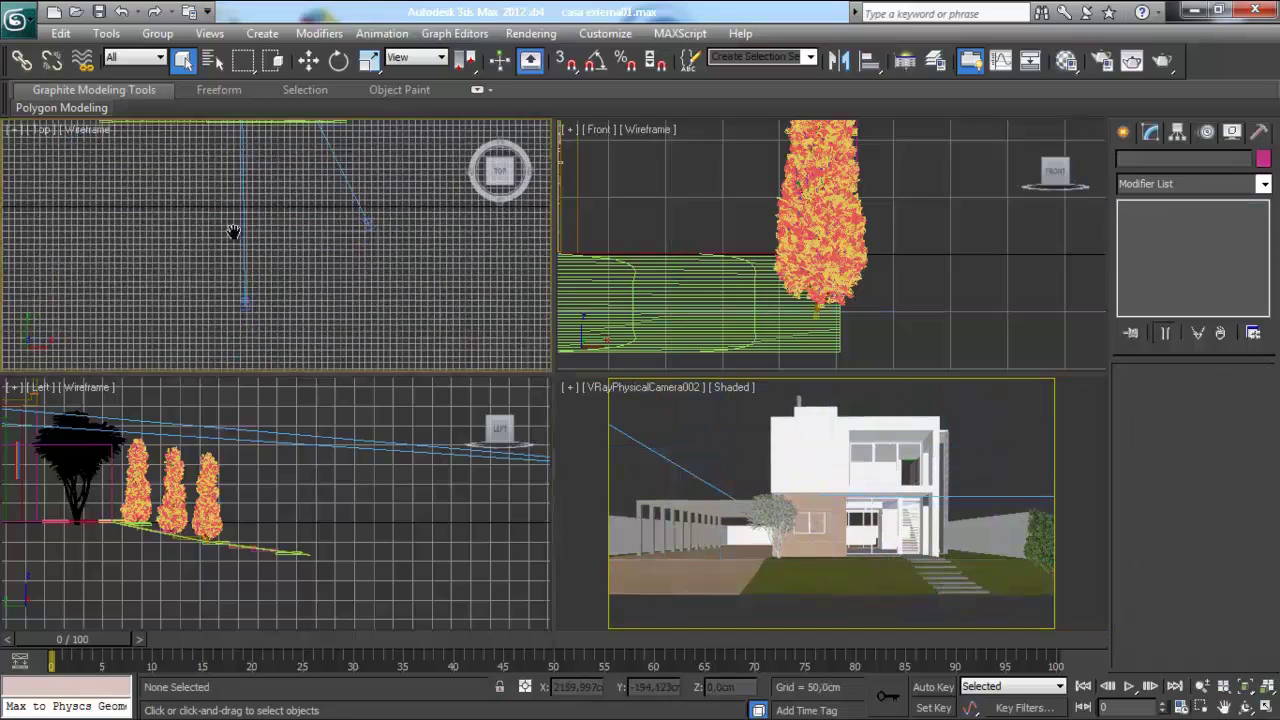
{"action": "left_click", "coordinate": [248, 308]}
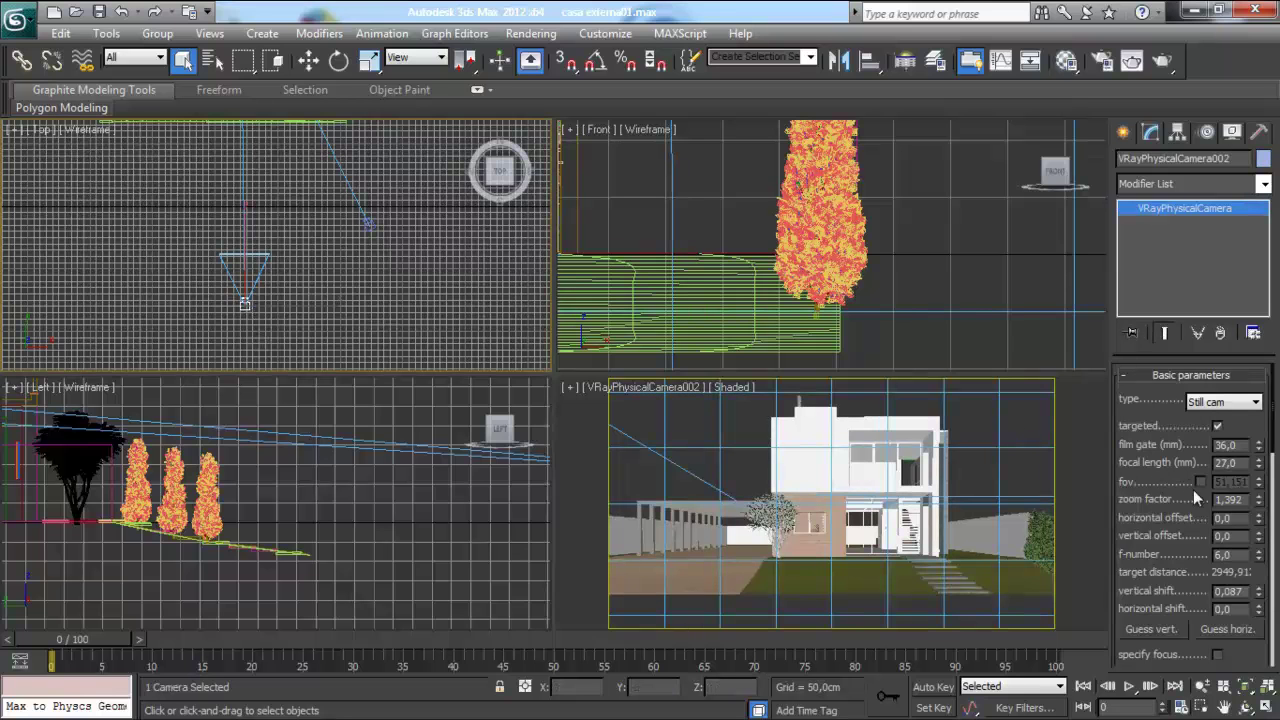
{"action": "mouse_move", "coordinate": [1260, 502]}
{"action": "left_mouse_down"}
{"action": "mouse_move", "coordinate": [1258, 483]}
{"action": "mouse_move", "coordinate": [1262, 497]}
{"action": "left_mouse_up"}
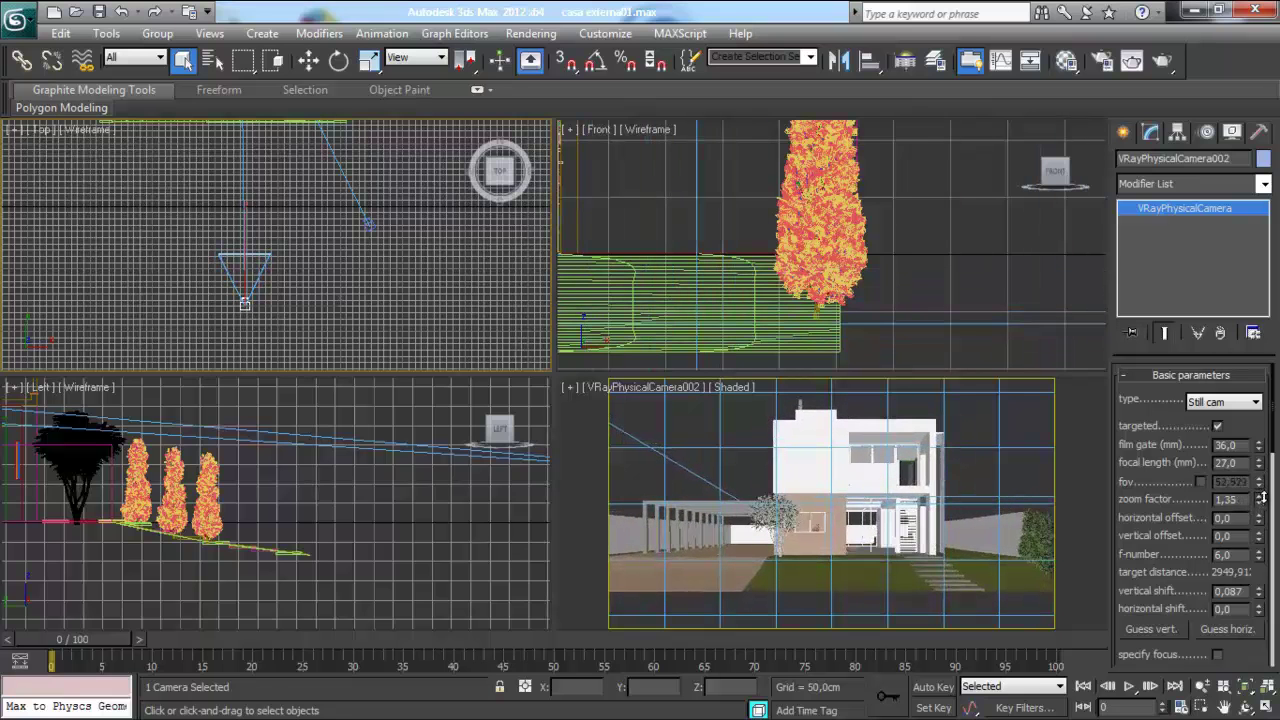
{"action": "middle_click_drag", "start_coordinate": [366, 308], "coordinate": [324, 324]}
{"action": "left_click", "coordinate": [1028, 440]}
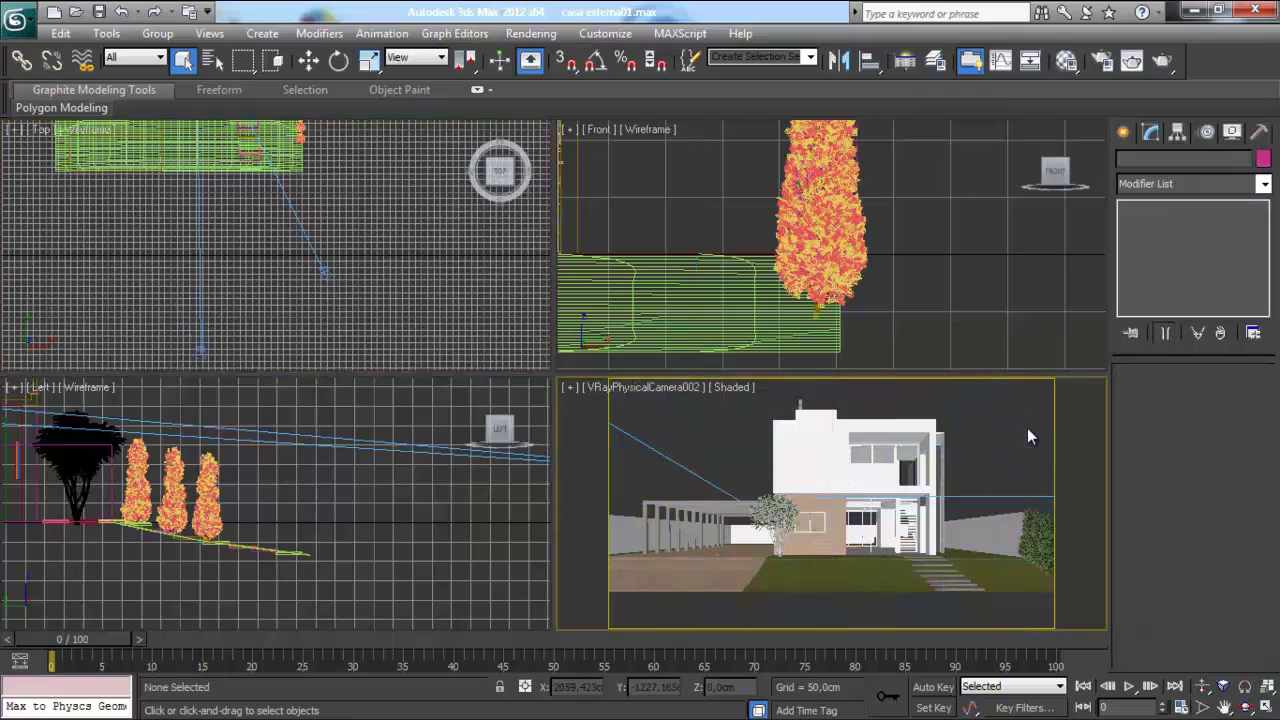
{"action": "left_click", "coordinate": [1161, 60]}
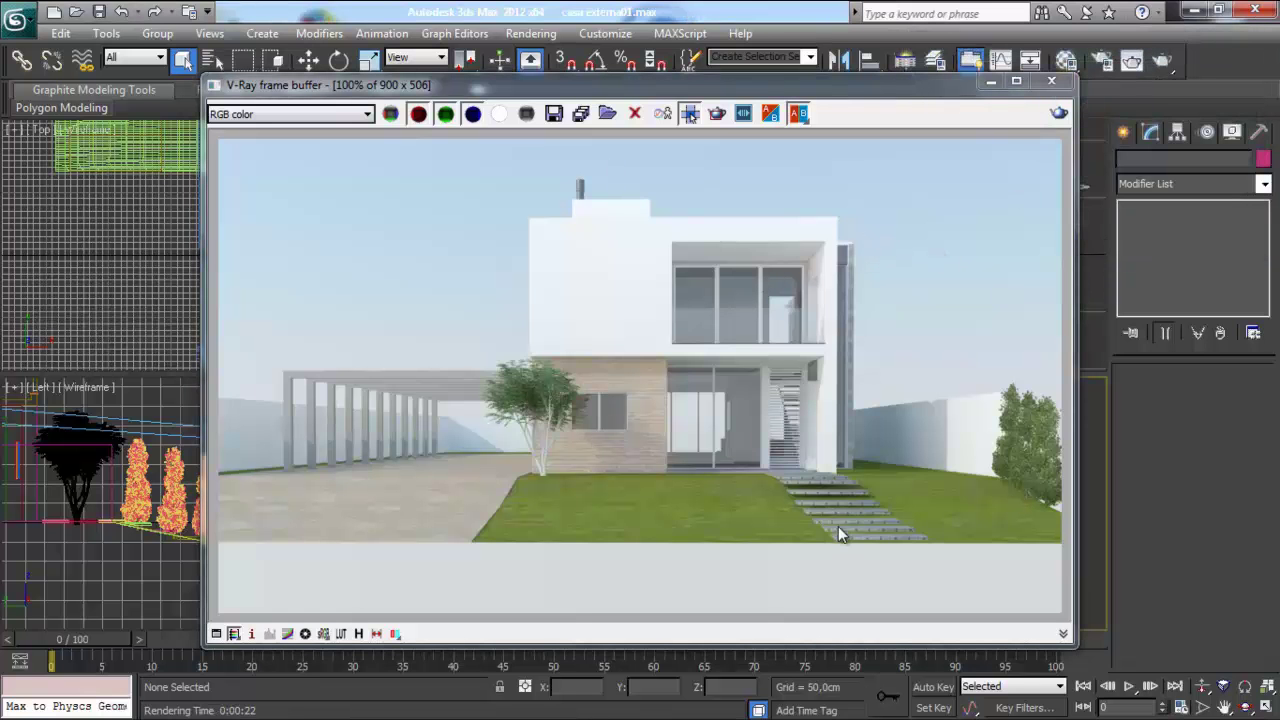
{"action": "left_click", "coordinate": [1051, 80]}
{"action": "middle_click_drag", "start_coordinate": [225, 265], "coordinate": [319, 312]}
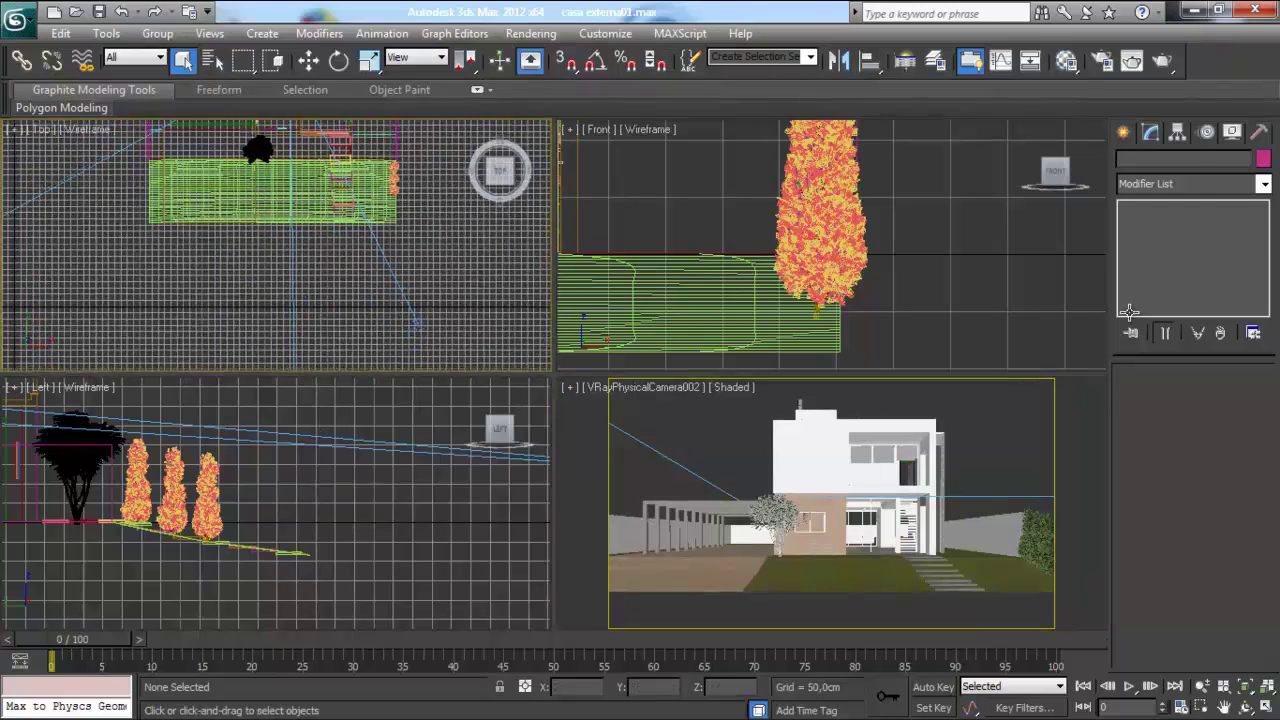
Draw a large plane, Plane001, in front of the house in the Top view
{"action": "left_click", "coordinate": [1123, 132]}
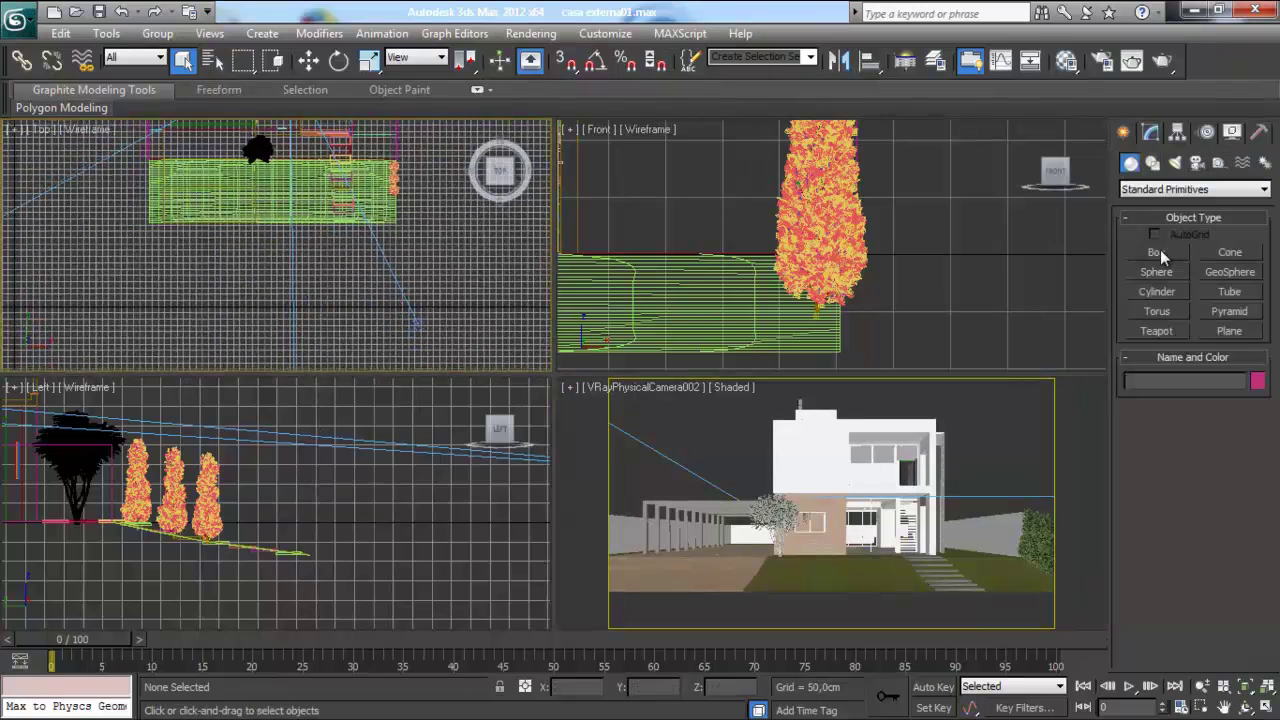
{"action": "left_click", "coordinate": [1214, 333]}
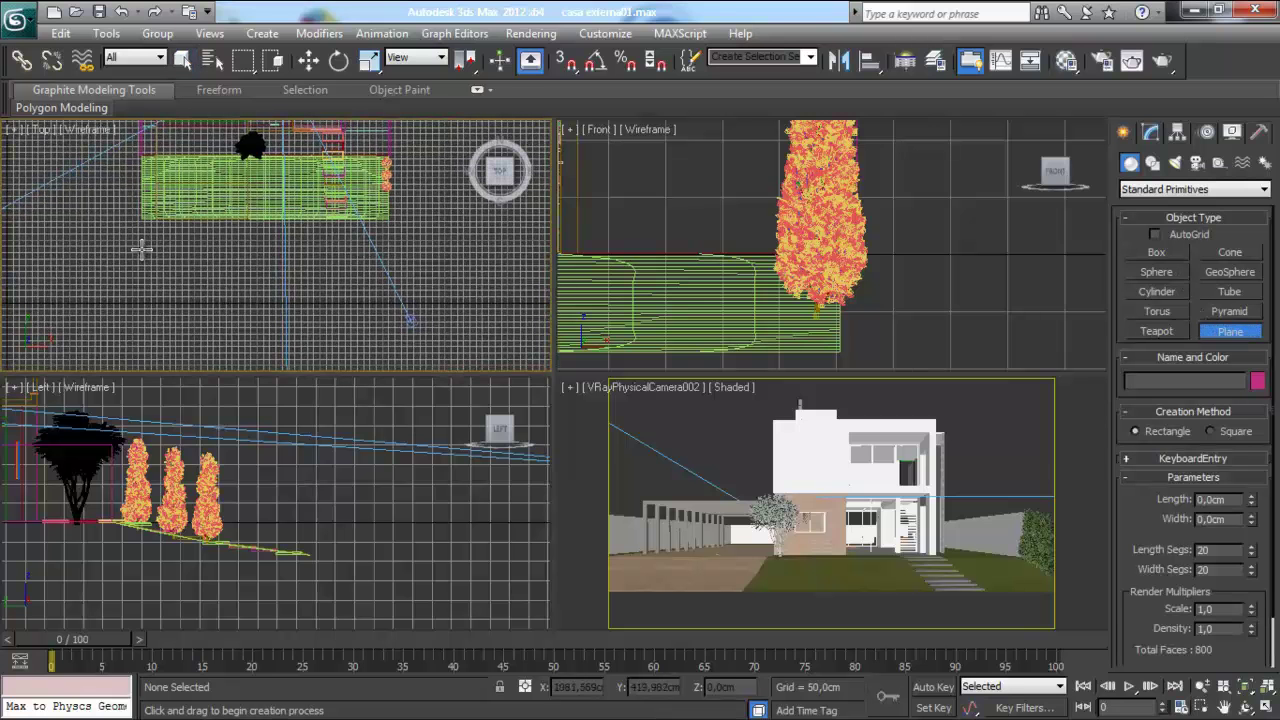
{"action": "middle_click_drag", "start_coordinate": [68, 241], "coordinate": [110, 230]}
{"action": "mouse_move", "coordinate": [101, 223]}
{"action": "left_mouse_down"}
{"action": "mouse_move", "coordinate": [528, 345]}
{"action": "mouse_move", "coordinate": [545, 362]}
{"action": "left_mouse_up"}
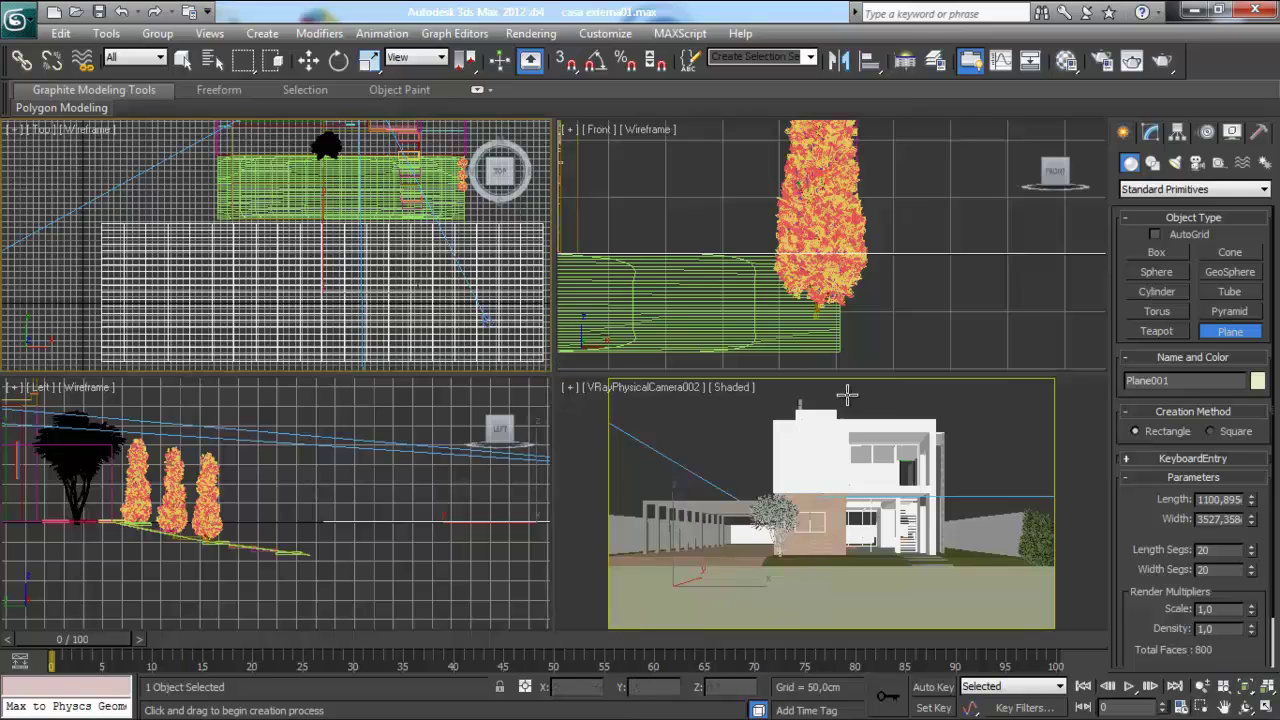
{"action": "type", "text": "1"}
Give the plane 1×1 segments, finish creation, and view reference photo arq_63264.jpg
{"action": "double_click", "coordinate": [1205, 569]}
{"action": "type", "text": "1"}
{"action": "key", "text": "Return"}
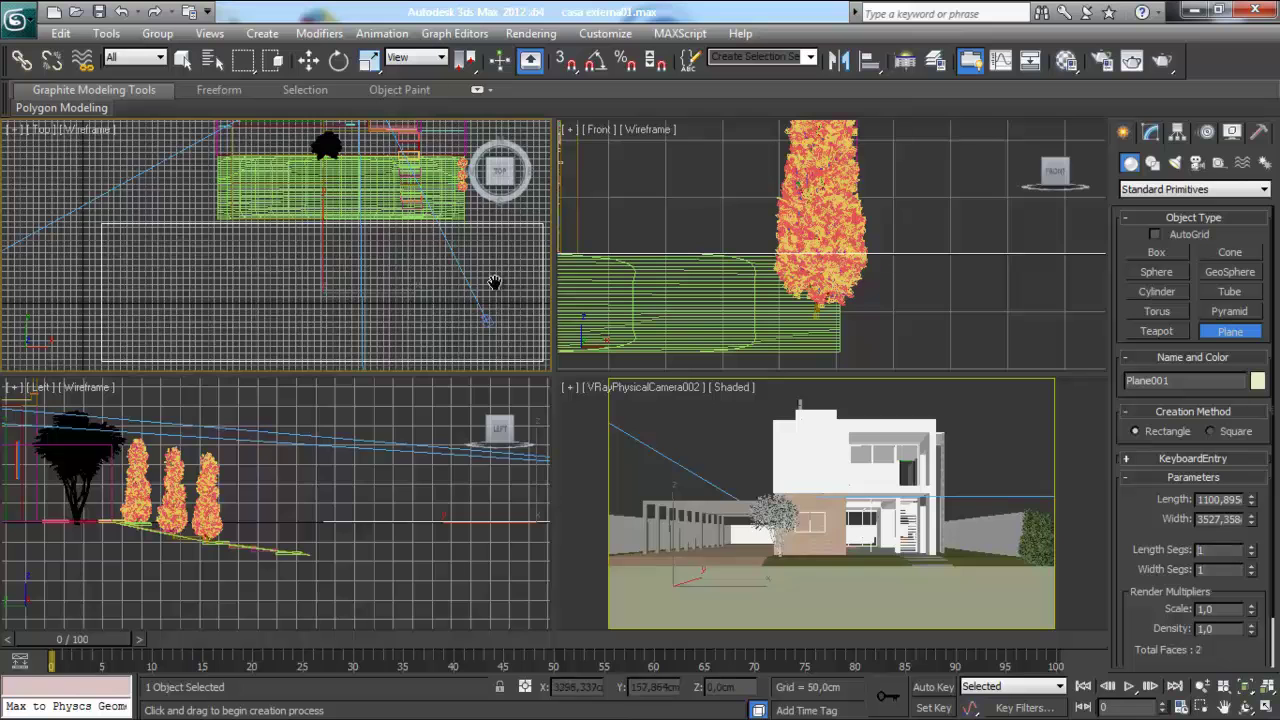
{"action": "scroll", "coordinate": [387, 250], "scroll_direction": "up", "scroll_amount": 2}
{"action": "scroll", "coordinate": [387, 250], "scroll_direction": "down", "scroll_amount": 2}
{"action": "right_click", "coordinate": [357, 277]}
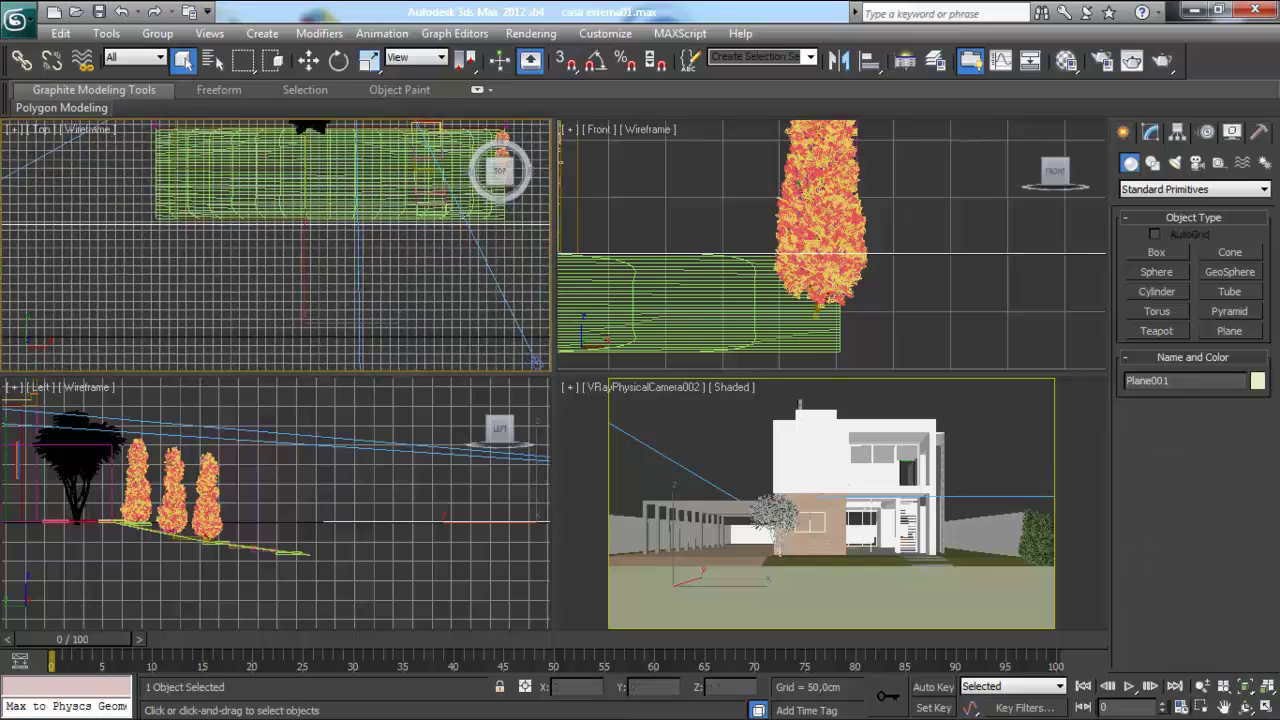
{"action": "left_click", "coordinate": [550, 706]}
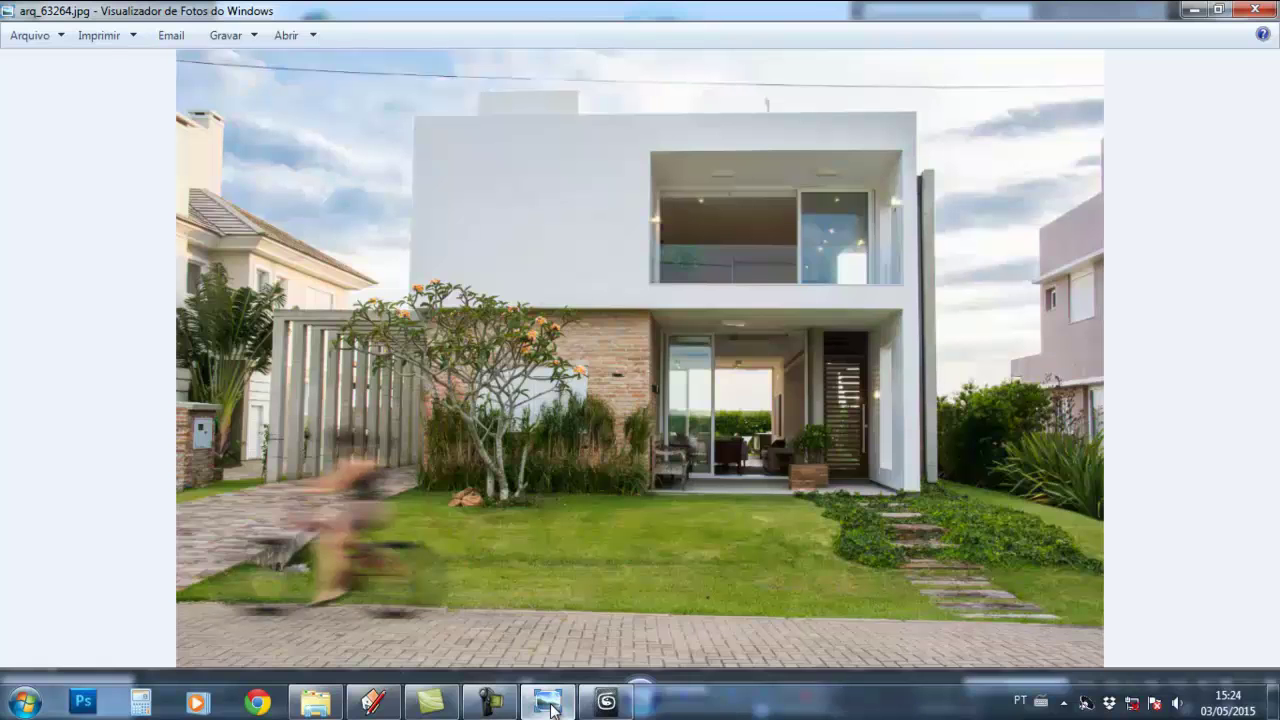
{"action": "left_click", "coordinate": [550, 706]}
{"action": "left_click", "coordinate": [550, 706]}
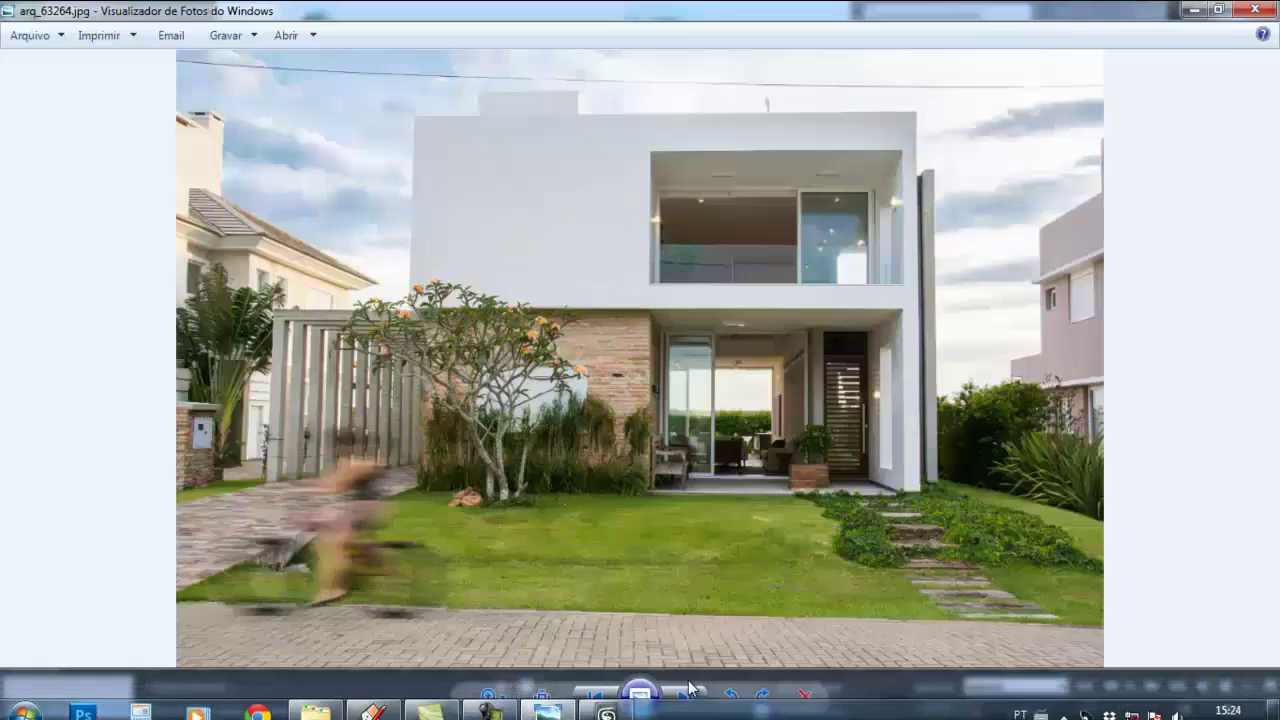
{"action": "left_click", "coordinate": [686, 699]}
{"action": "left_click", "coordinate": [594, 697]}
{"action": "left_click", "coordinate": [592, 697]}
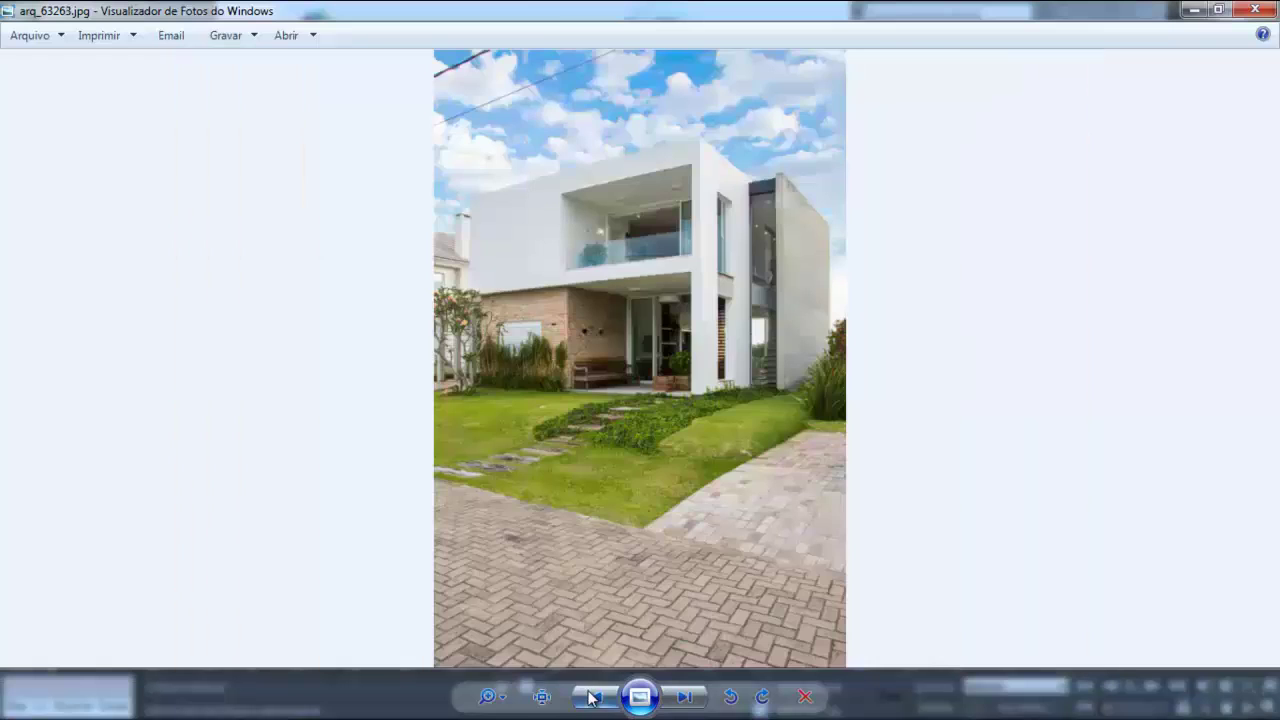
{"action": "left_click", "coordinate": [686, 697]}
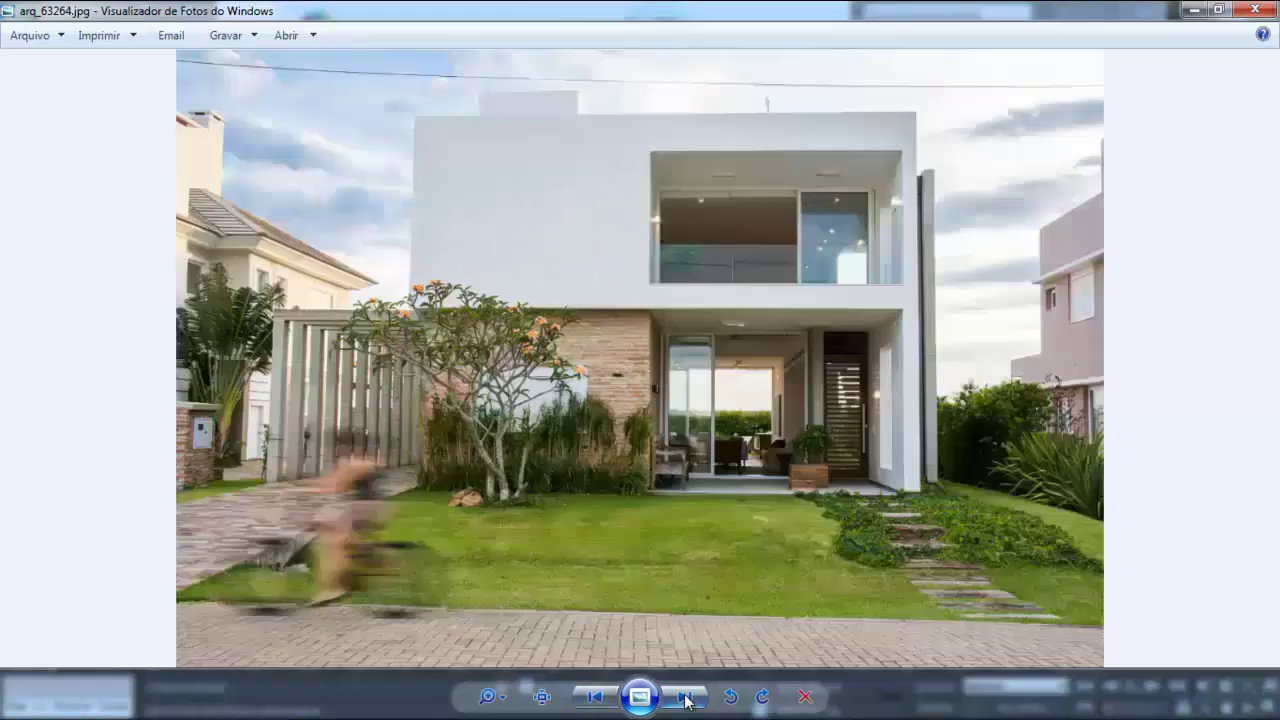
{"action": "left_click", "coordinate": [1194, 9]}
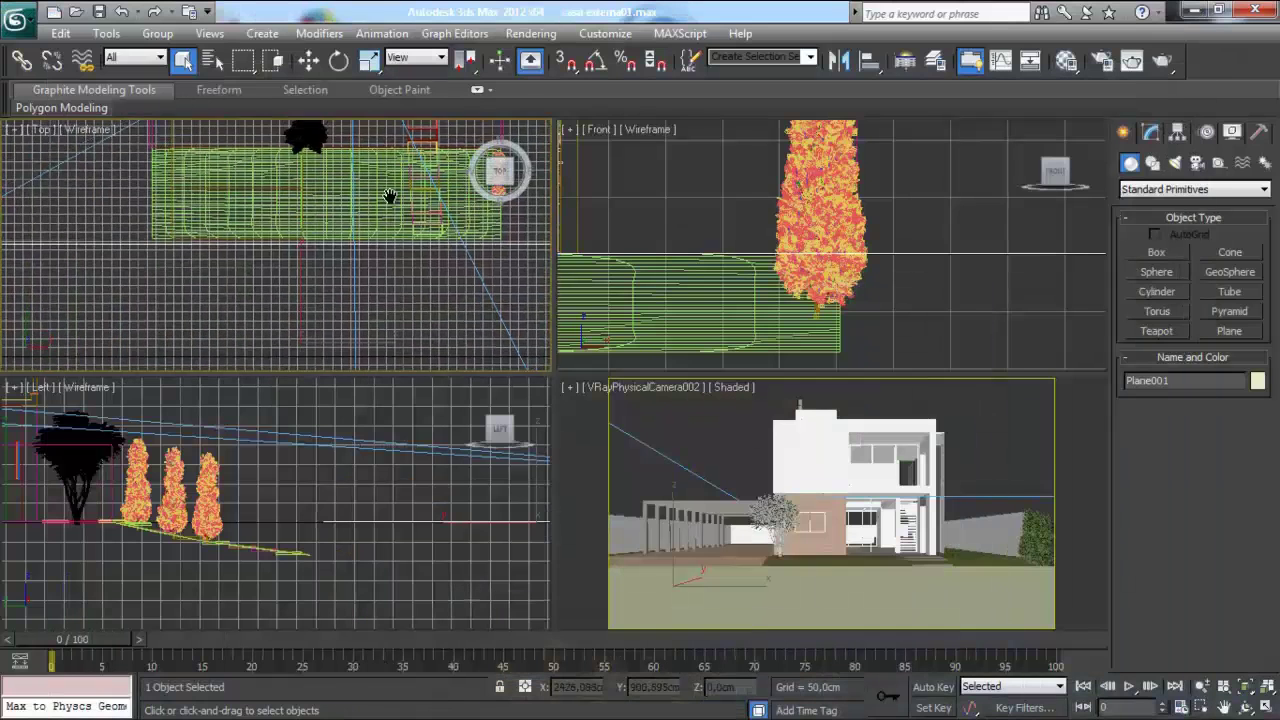
Move Plane001 along Y in the Top viewport toward the house
{"action": "left_click", "coordinate": [308, 60]}
{"action": "scroll", "coordinate": [298, 240], "scroll_direction": "down", "scroll_amount": 2}
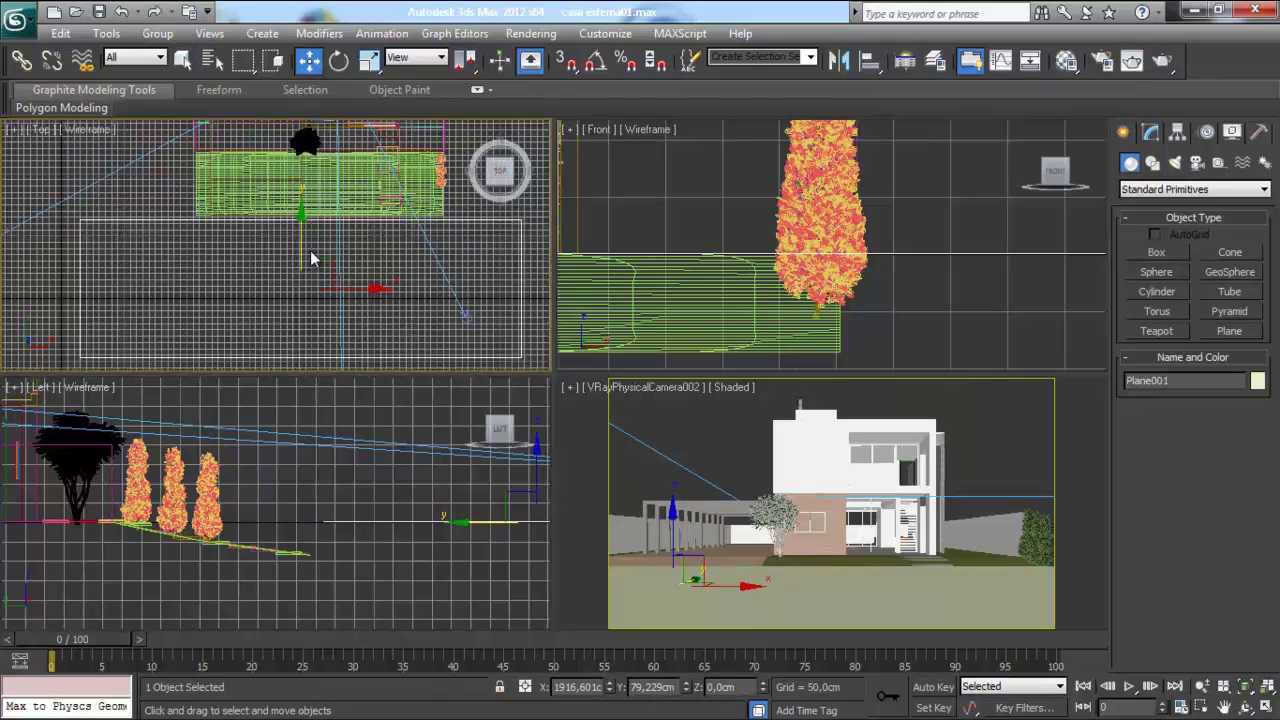
{"action": "left_click_drag", "start_coordinate": [298, 240], "coordinate": [298, 226]}
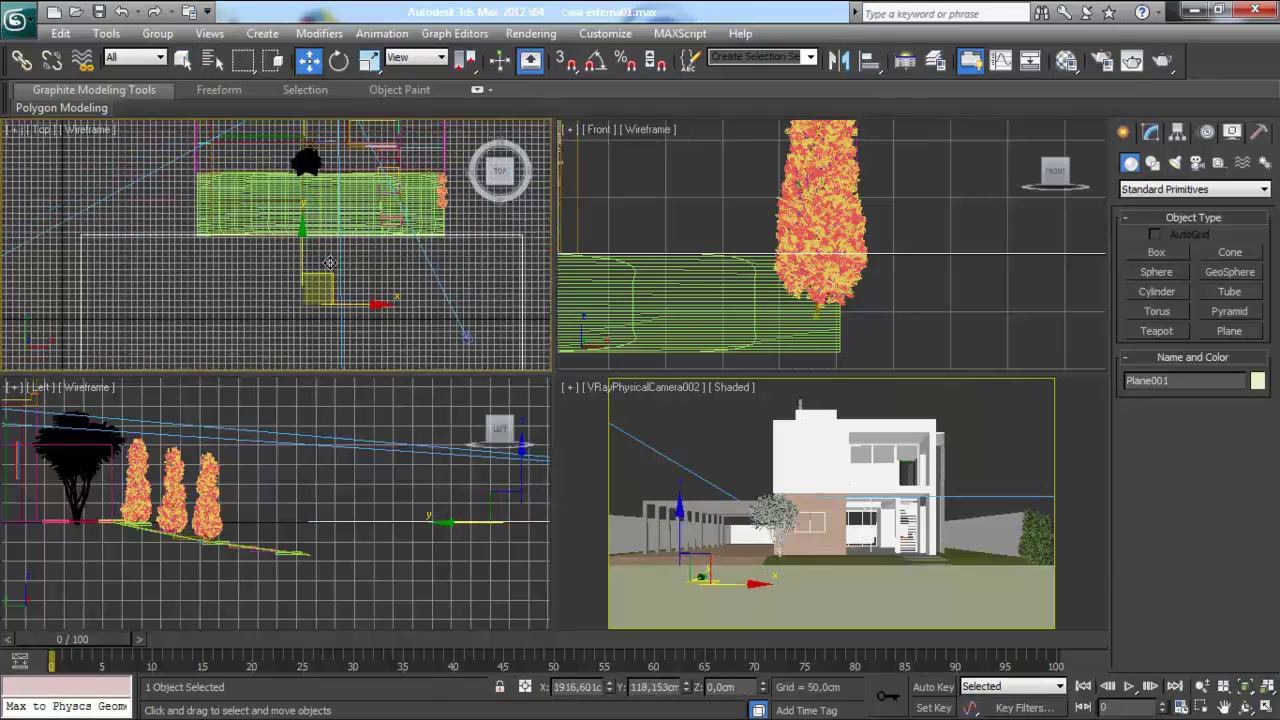
{"action": "scroll", "coordinate": [322, 260], "scroll_direction": "up", "scroll_amount": 2}
{"action": "left_click_drag", "start_coordinate": [329, 302], "coordinate": [329, 300]}
{"action": "middle_click_drag", "start_coordinate": [419, 295], "coordinate": [411, 295]}
Lower Plane001 in the Left viewport to about Z -84.9 cm, below ground level
{"action": "scroll", "coordinate": [715, 317], "scroll_direction": "down", "scroll_amount": 5}
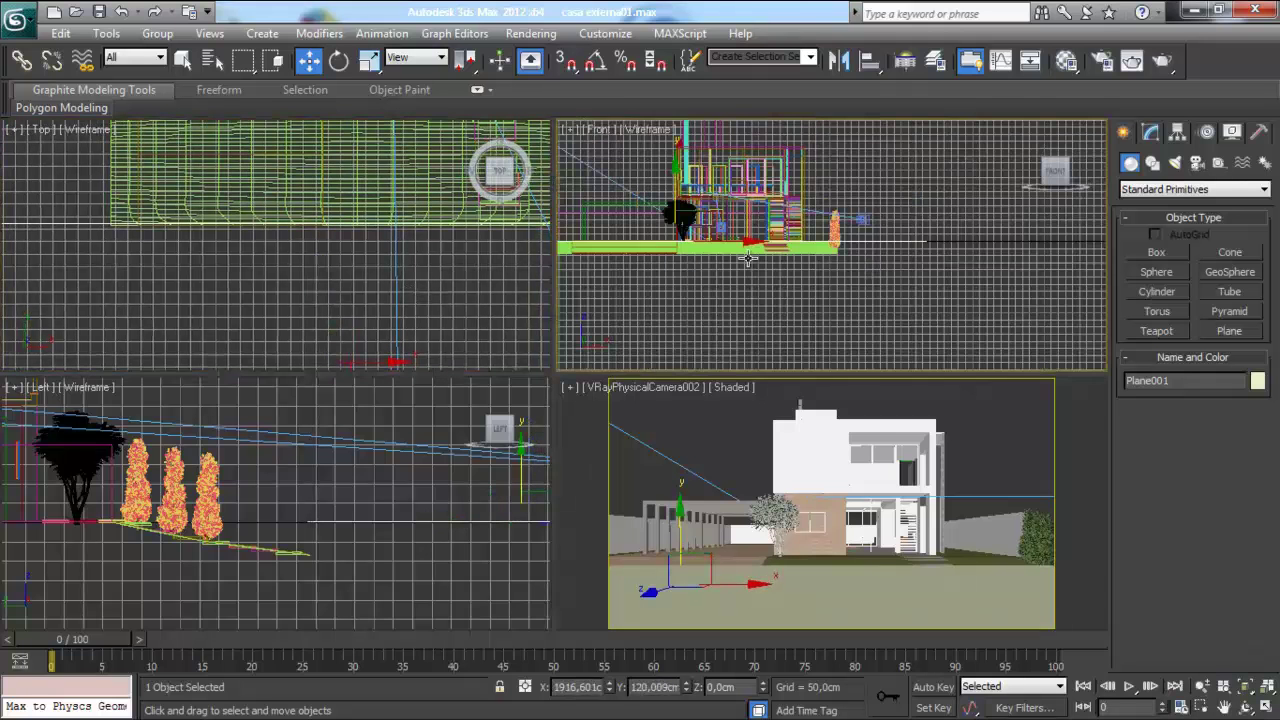
{"action": "mouse_move", "coordinate": [382, 445]}
{"action": "middle_mouse_down"}
{"action": "mouse_move", "coordinate": [372, 433]}
{"action": "mouse_move", "coordinate": [237, 505]}
{"action": "middle_mouse_up"}
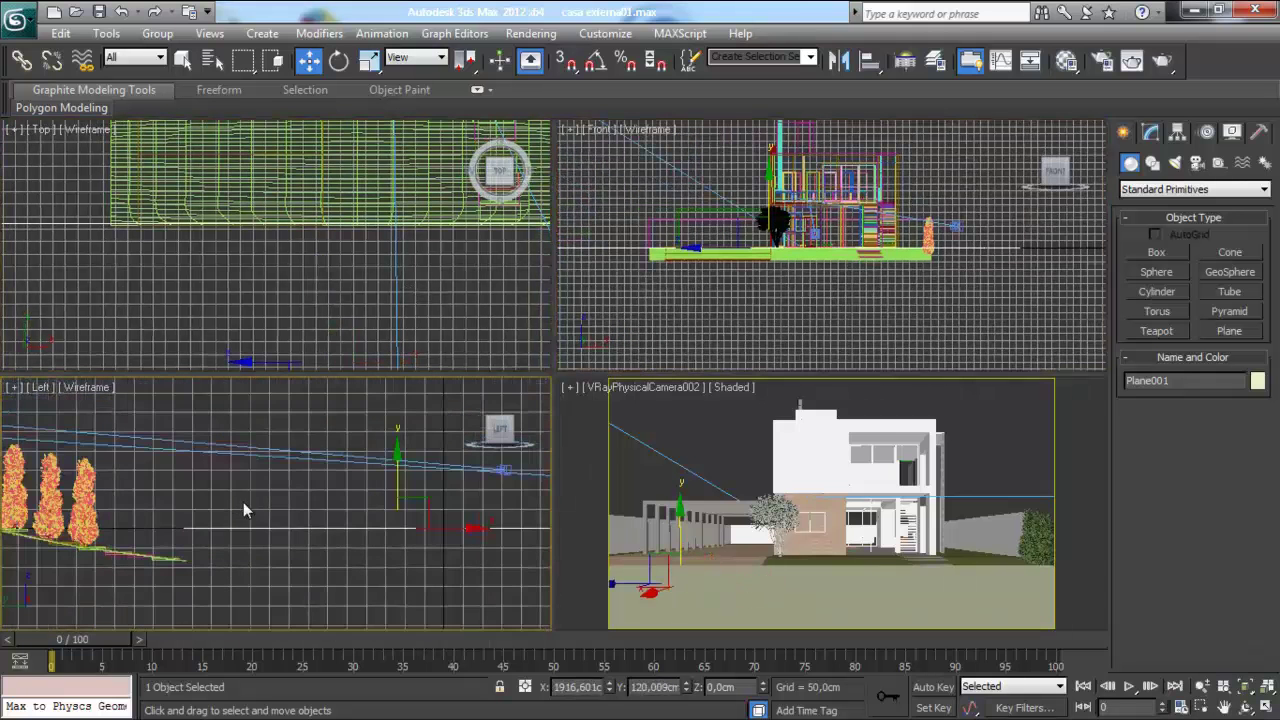
{"action": "left_click_drag", "start_coordinate": [397, 474], "coordinate": [391, 507]}
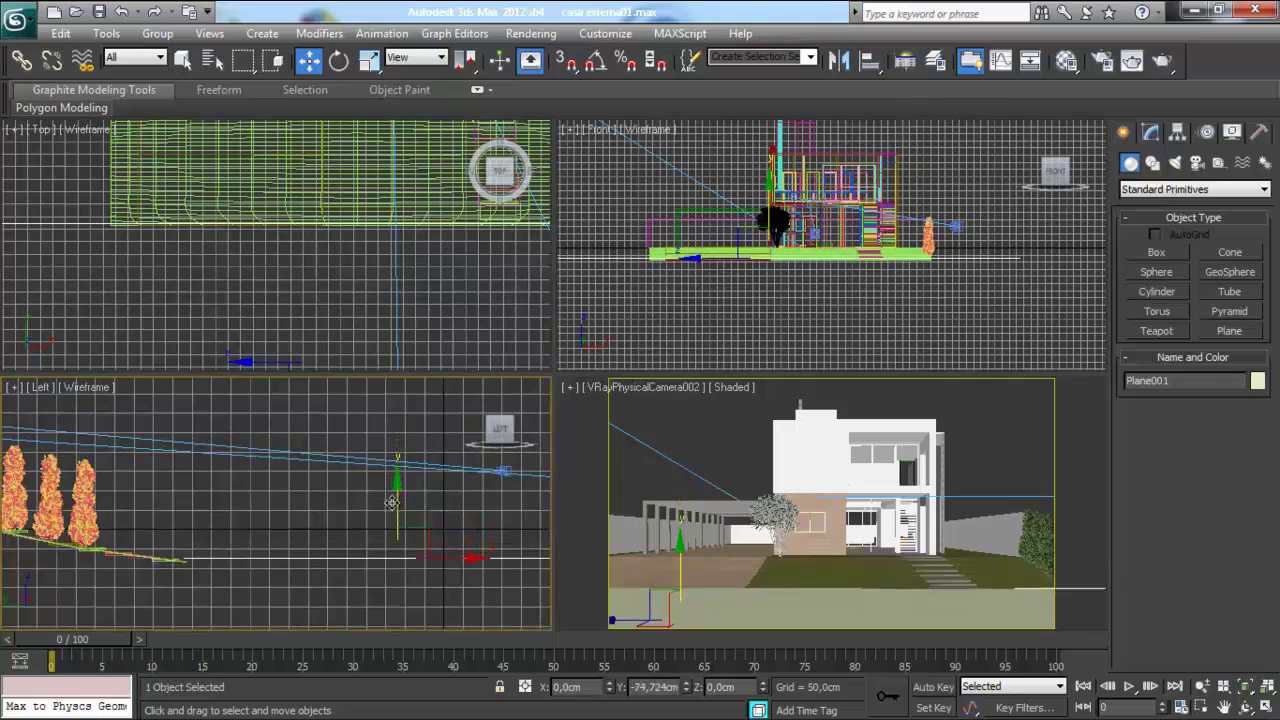
{"action": "scroll", "coordinate": [391, 507], "scroll_direction": "up", "scroll_amount": 5}
{"action": "scroll", "coordinate": [371, 494], "scroll_direction": "up", "scroll_amount": 5}
{"action": "mouse_move", "coordinate": [287, 514]}
{"action": "middle_mouse_down"}
{"action": "mouse_move", "coordinate": [299, 492]}
{"action": "mouse_move", "coordinate": [270, 513]}
{"action": "middle_mouse_up"}
{"action": "scroll", "coordinate": [278, 517], "scroll_direction": "up", "scroll_amount": 3}
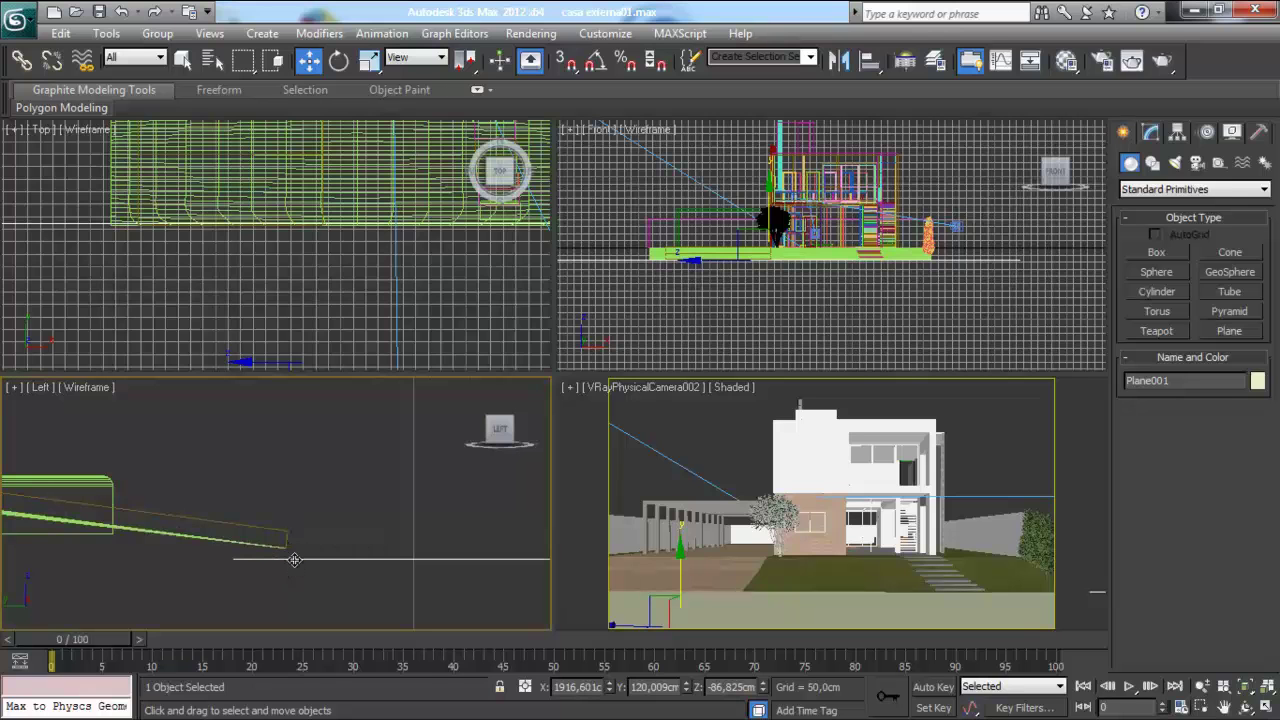
{"action": "left_click_drag", "start_coordinate": [294, 559], "coordinate": [295, 546]}
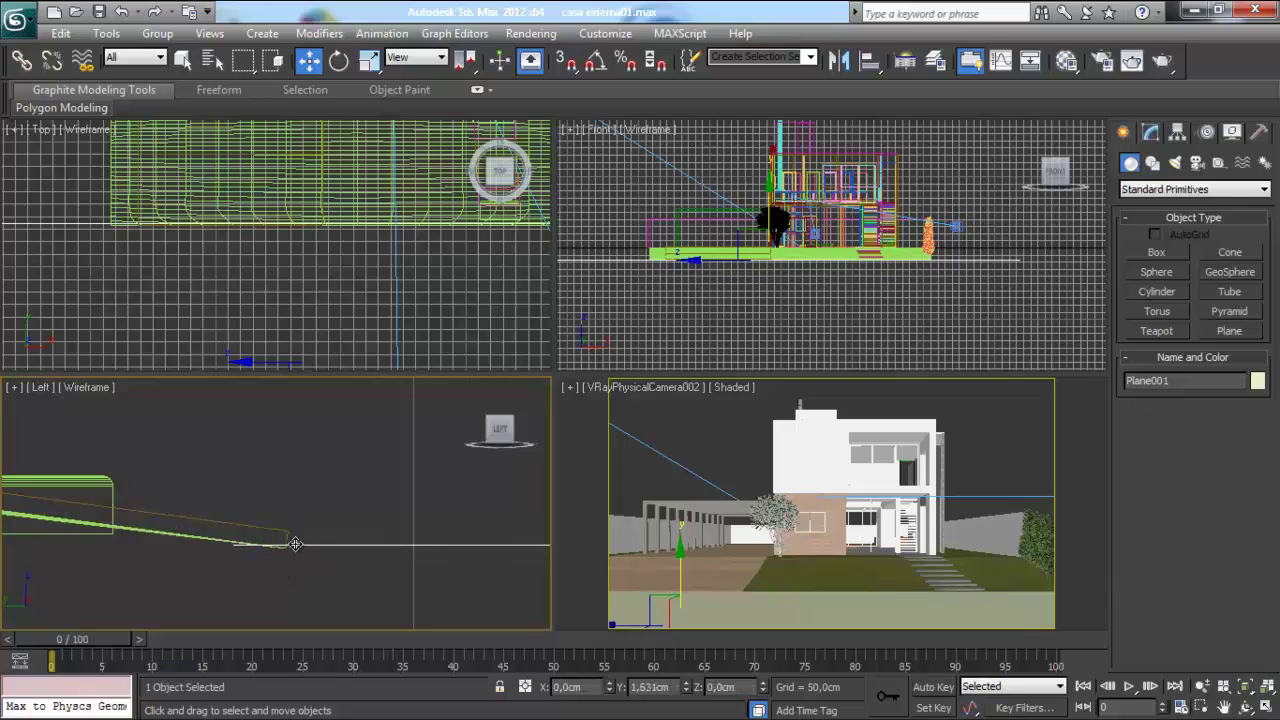
{"action": "scroll", "coordinate": [350, 538], "scroll_direction": "down", "scroll_amount": 4}
{"action": "middle_click_drag", "start_coordinate": [377, 537], "coordinate": [371, 549]}
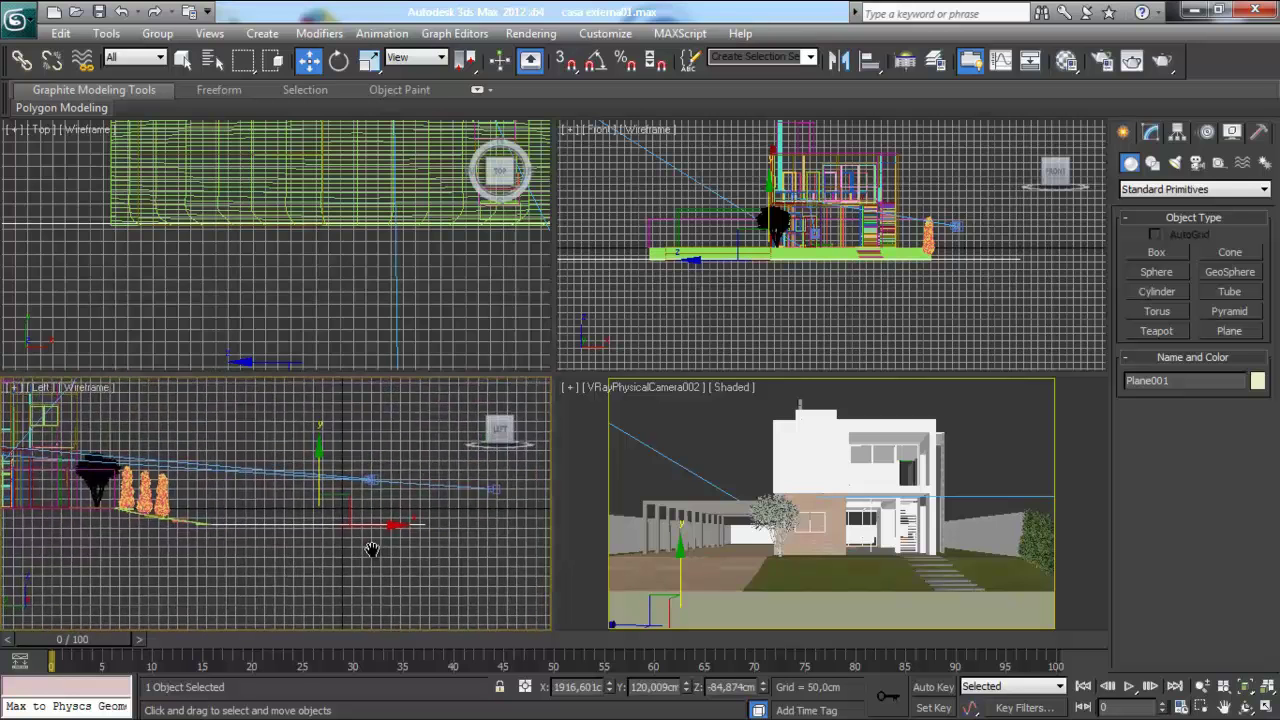
{"action": "scroll", "coordinate": [329, 286], "scroll_direction": "down", "scroll_amount": 3}
Set Plane001's Length parameter to 300 cm
{"action": "middle_click_drag", "start_coordinate": [329, 286], "coordinate": [334, 320]}
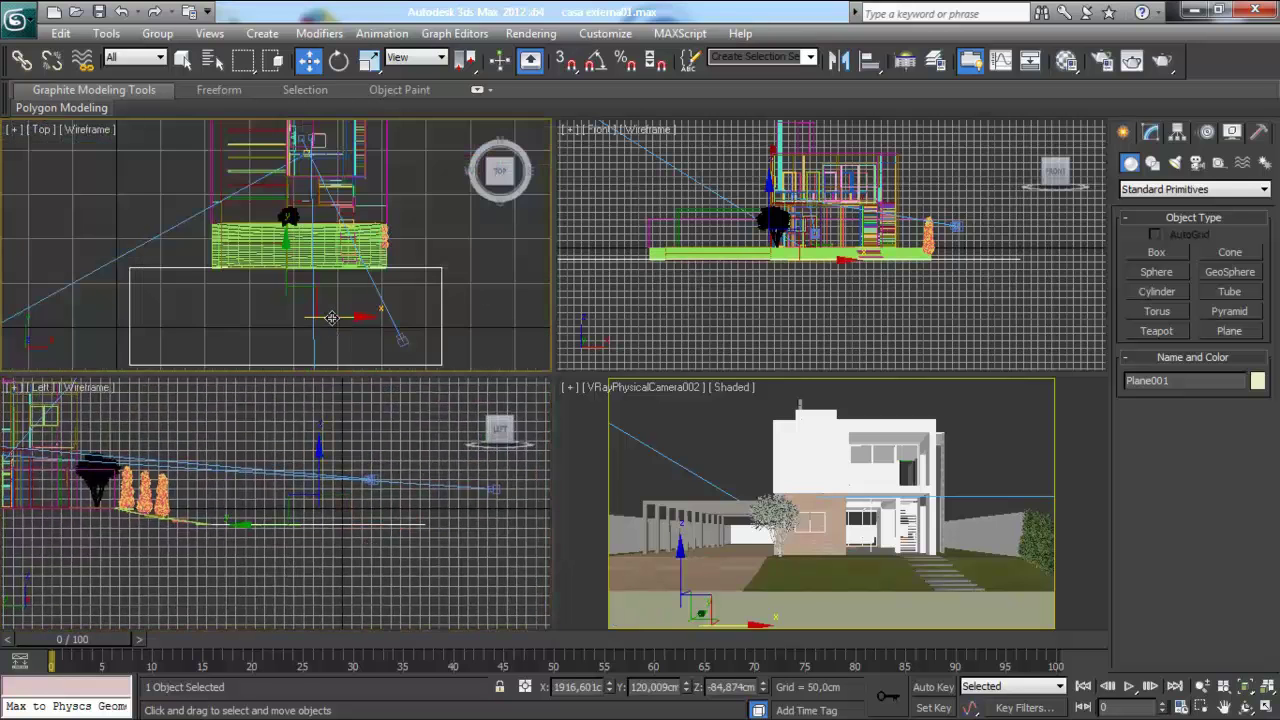
{"action": "left_click", "coordinate": [1151, 132]}
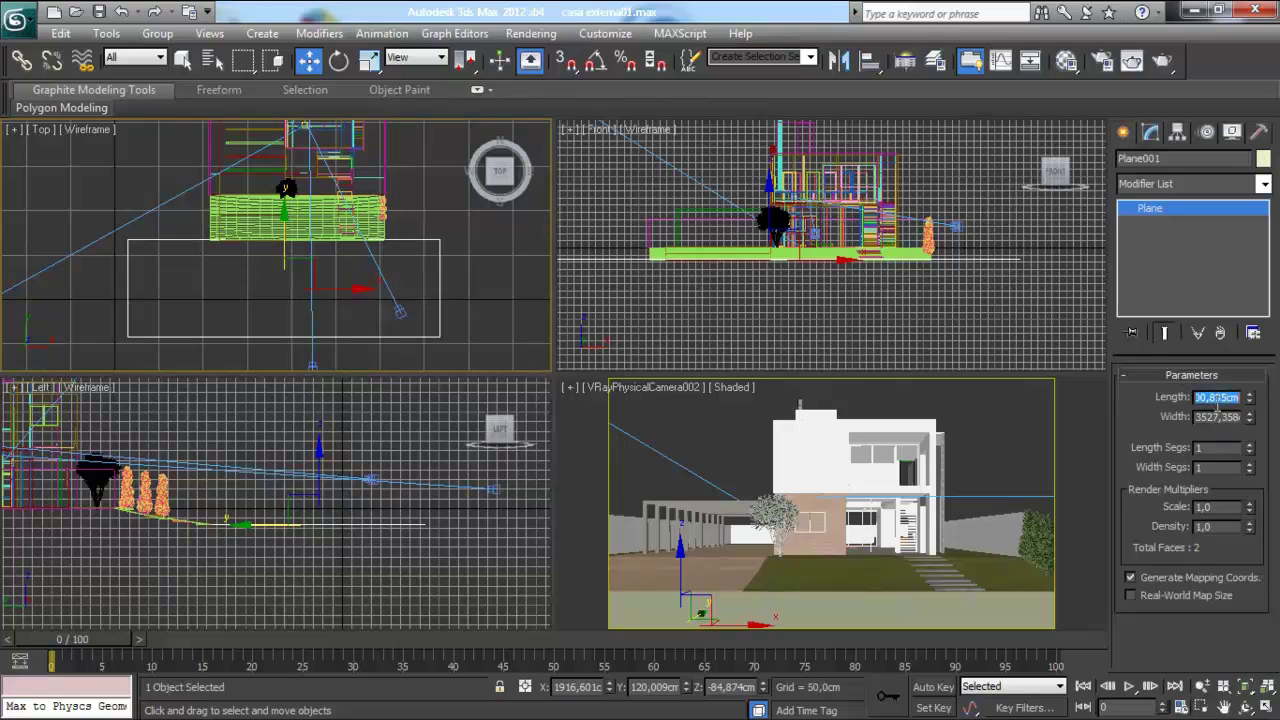
{"action": "left_click_drag", "start_coordinate": [1250, 401], "coordinate": [1254, 458]}
{"action": "middle_click_drag", "start_coordinate": [331, 337], "coordinate": [327, 321]}
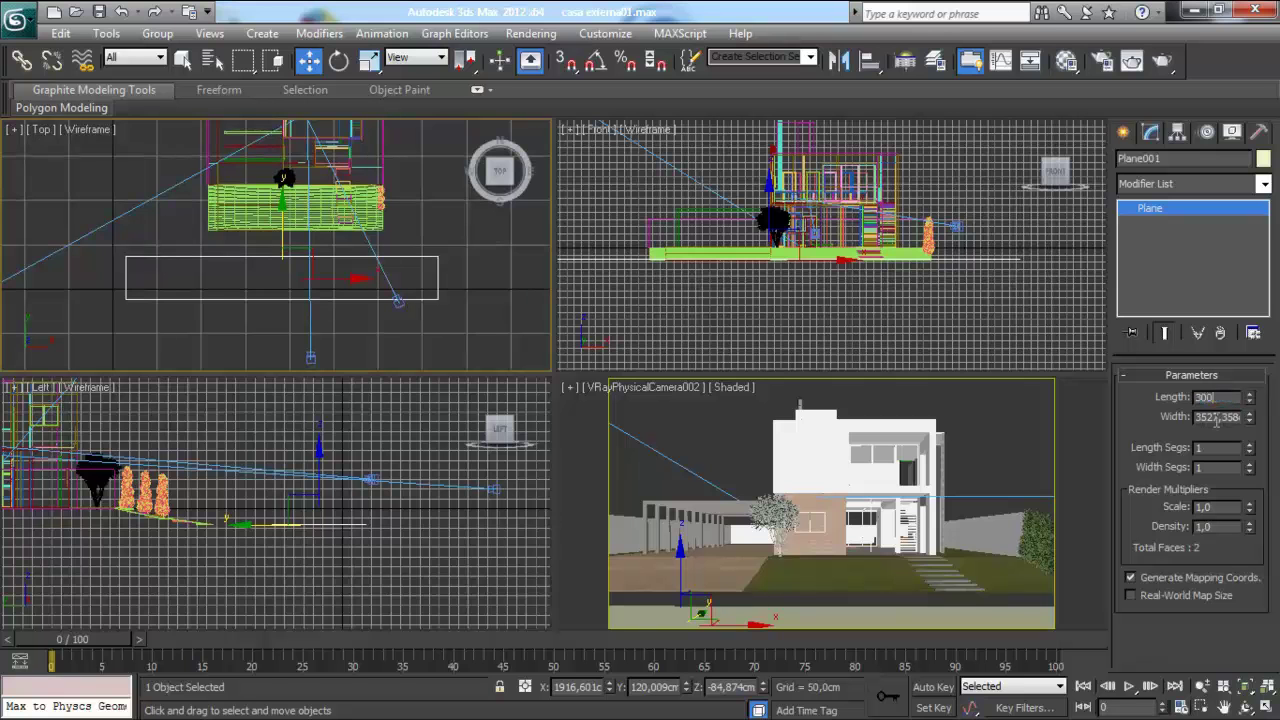
{"action": "key", "text": "Return"}
Move the plane along Y against the house front, to about Y 514.2 cm
{"action": "scroll", "coordinate": [285, 230], "scroll_direction": "up", "scroll_amount": 2}
{"action": "scroll", "coordinate": [283, 271], "scroll_direction": "up", "scroll_amount": 2}
{"action": "left_click_drag", "start_coordinate": [283, 271], "coordinate": [287, 234]}
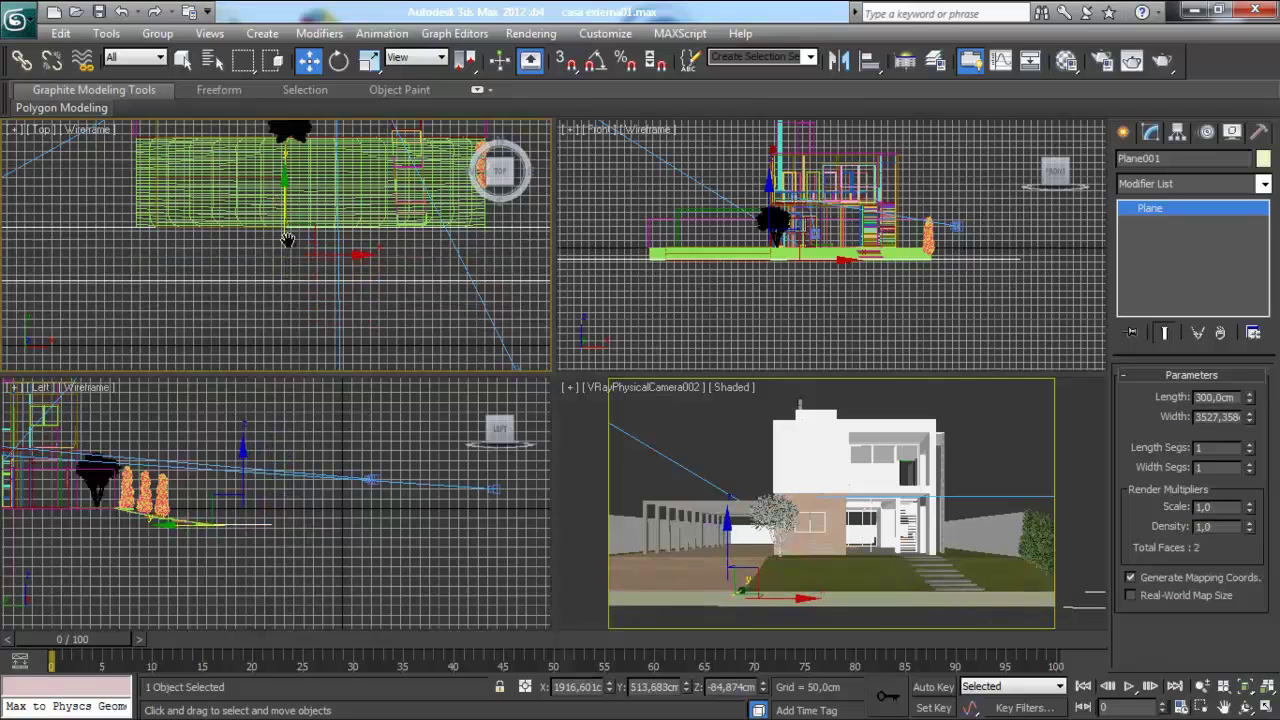
{"action": "scroll", "coordinate": [287, 236], "scroll_direction": "up", "scroll_amount": 2}
{"action": "scroll", "coordinate": [284, 250], "scroll_direction": "up", "scroll_amount": 2}
{"action": "scroll", "coordinate": [292, 260], "scroll_direction": "up", "scroll_amount": 1}
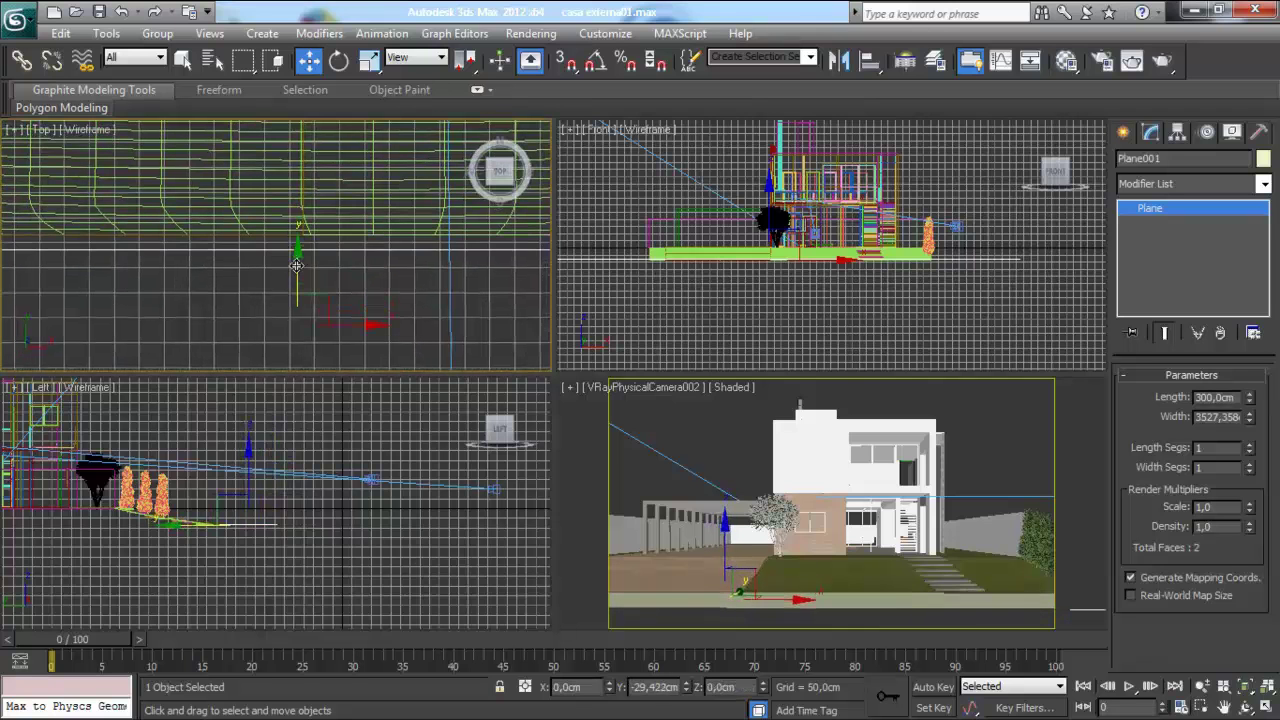
{"action": "scroll", "coordinate": [358, 272], "scroll_direction": "down", "scroll_amount": 3}
{"action": "scroll", "coordinate": [350, 265], "scroll_direction": "down", "scroll_amount": 2}
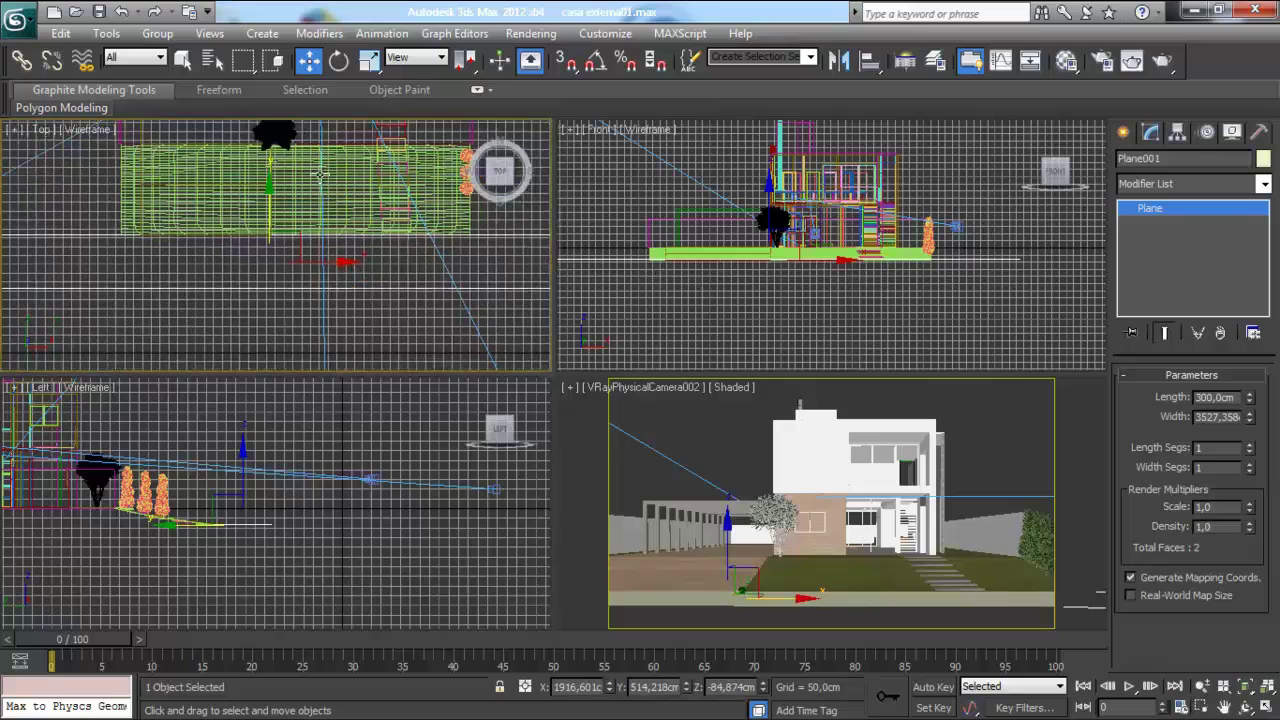
Switch the Create panel to the Itoo Software category and bring up RailClone Pro
{"action": "left_click", "coordinate": [183, 60]}
{"action": "left_click", "coordinate": [1121, 134]}
{"action": "left_click", "coordinate": [1264, 192]}
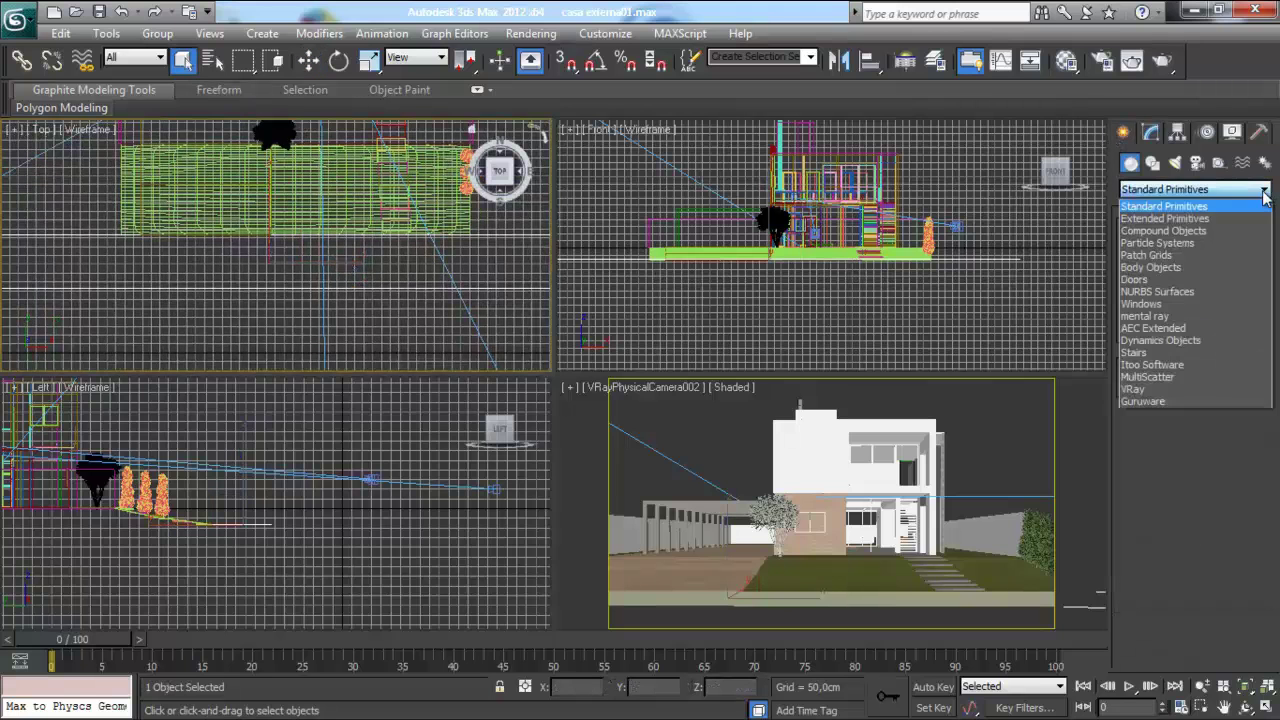
{"action": "left_click", "coordinate": [1186, 365]}
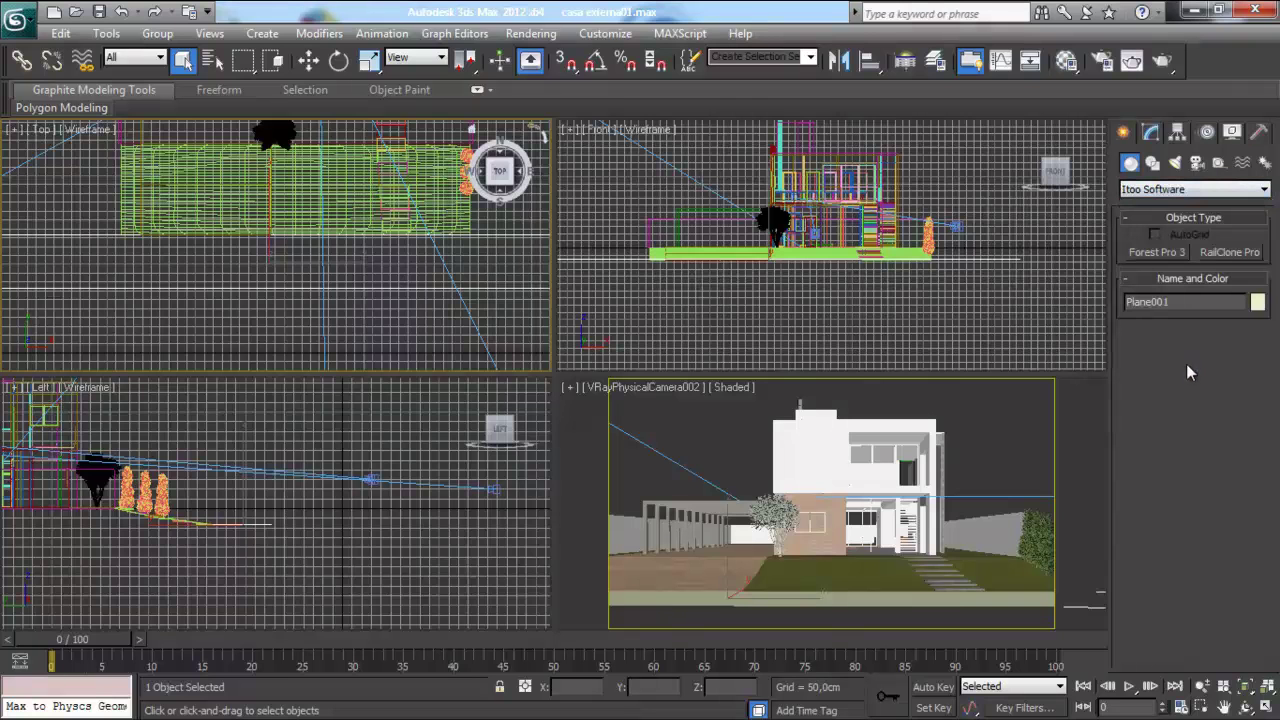
{"action": "left_click", "coordinate": [1228, 255]}
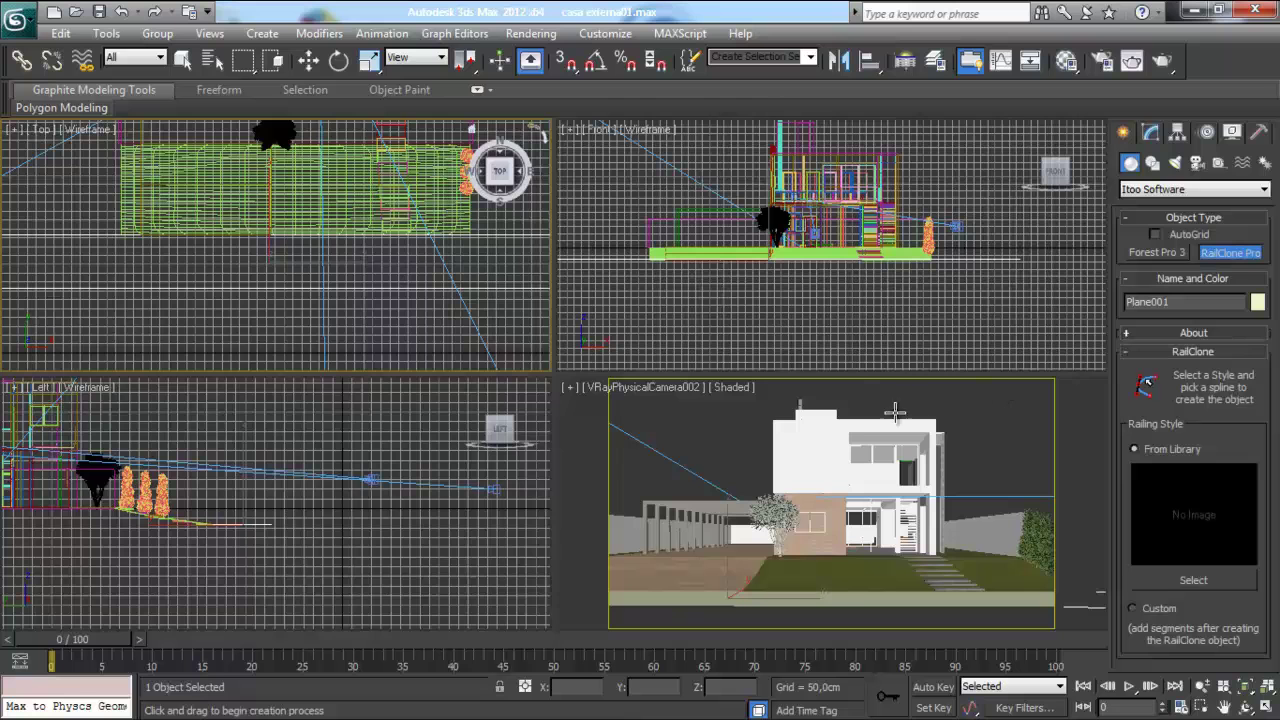
Leave RailClone, frame the house in the Top view, and crossing-select the sidewalk strip
{"action": "left_click", "coordinate": [182, 60]}
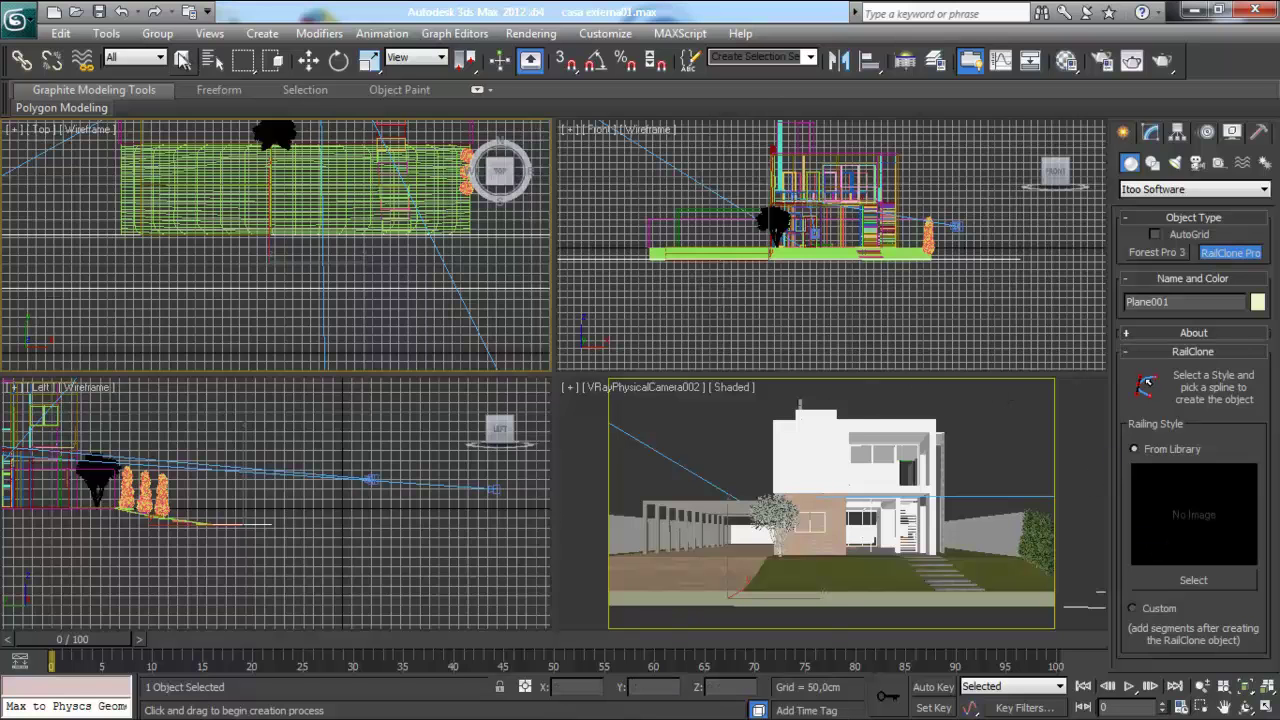
{"action": "middle_click_drag", "start_coordinate": [308, 260], "coordinate": [298, 255]}
{"action": "left_click", "coordinate": [323, 349]}
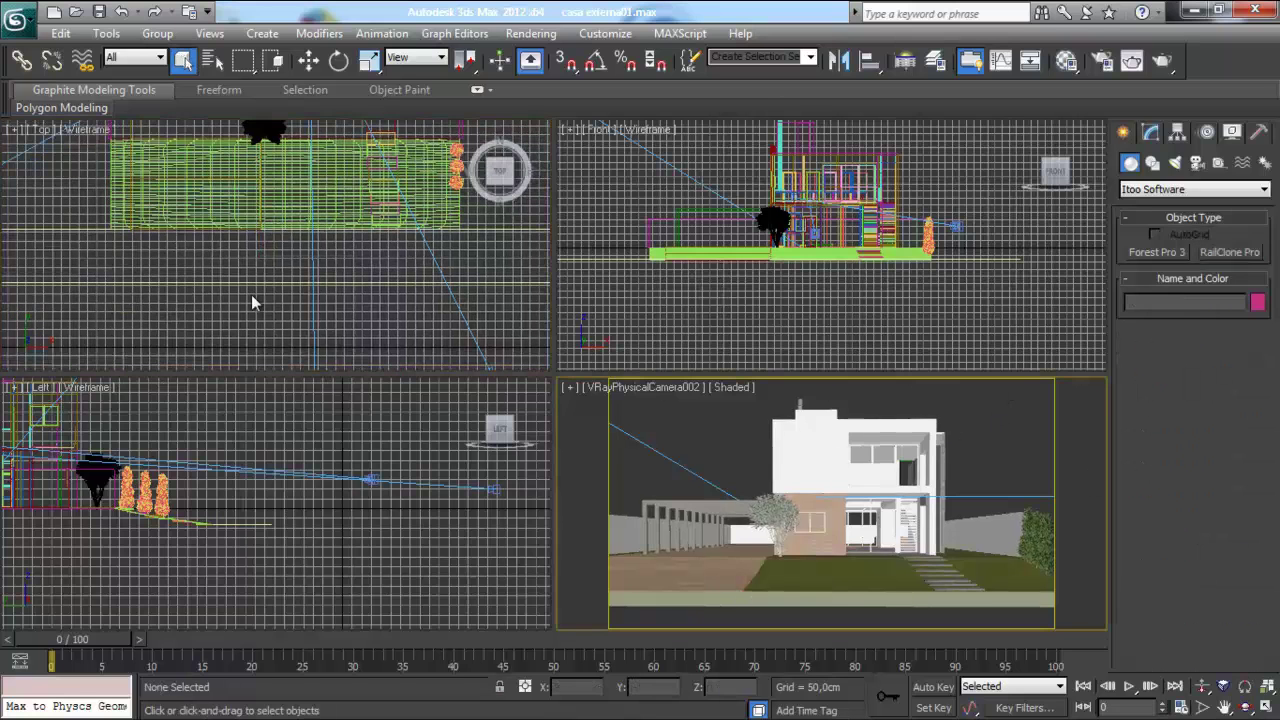
{"action": "scroll", "coordinate": [240, 298], "scroll_direction": "up", "scroll_amount": 3}
{"action": "mouse_move", "coordinate": [240, 298]}
{"action": "middle_mouse_down"}
{"action": "mouse_move", "coordinate": [270, 302]}
{"action": "mouse_move", "coordinate": [258, 309]}
{"action": "middle_mouse_up"}
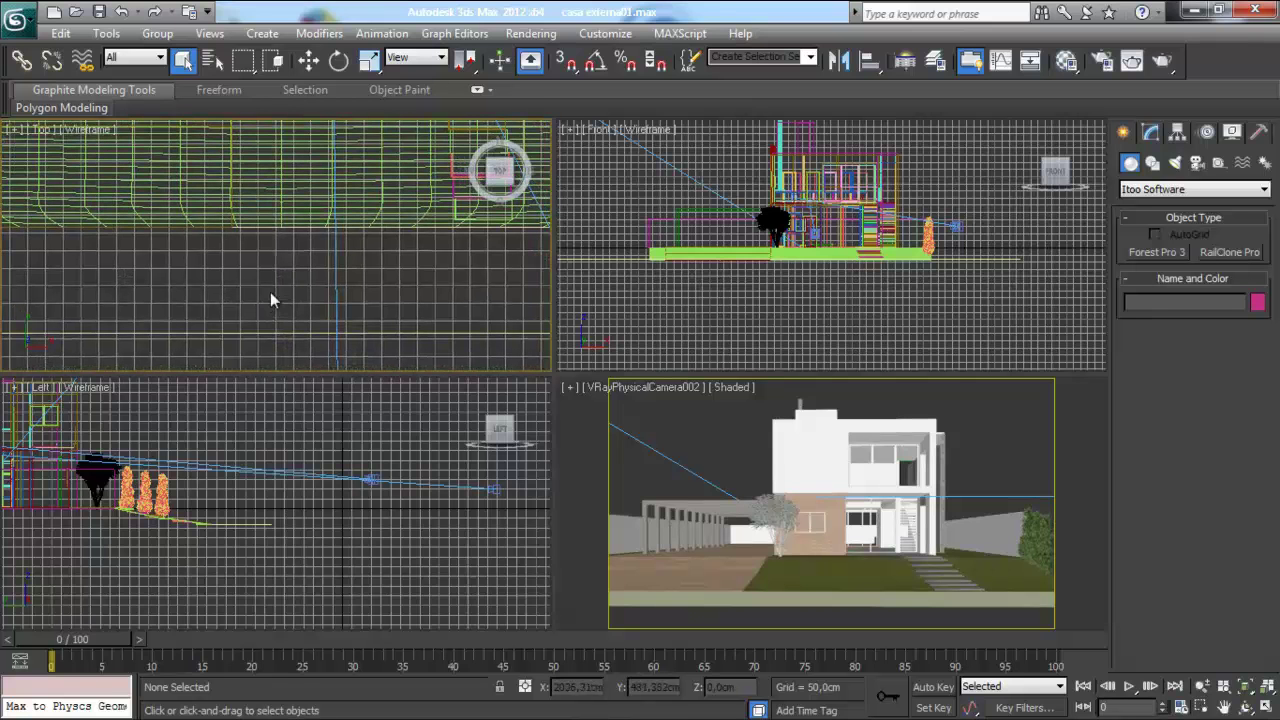
{"action": "scroll", "coordinate": [303, 251], "scroll_direction": "down", "scroll_amount": 5}
{"action": "middle_click_drag", "start_coordinate": [303, 251], "coordinate": [292, 268]}
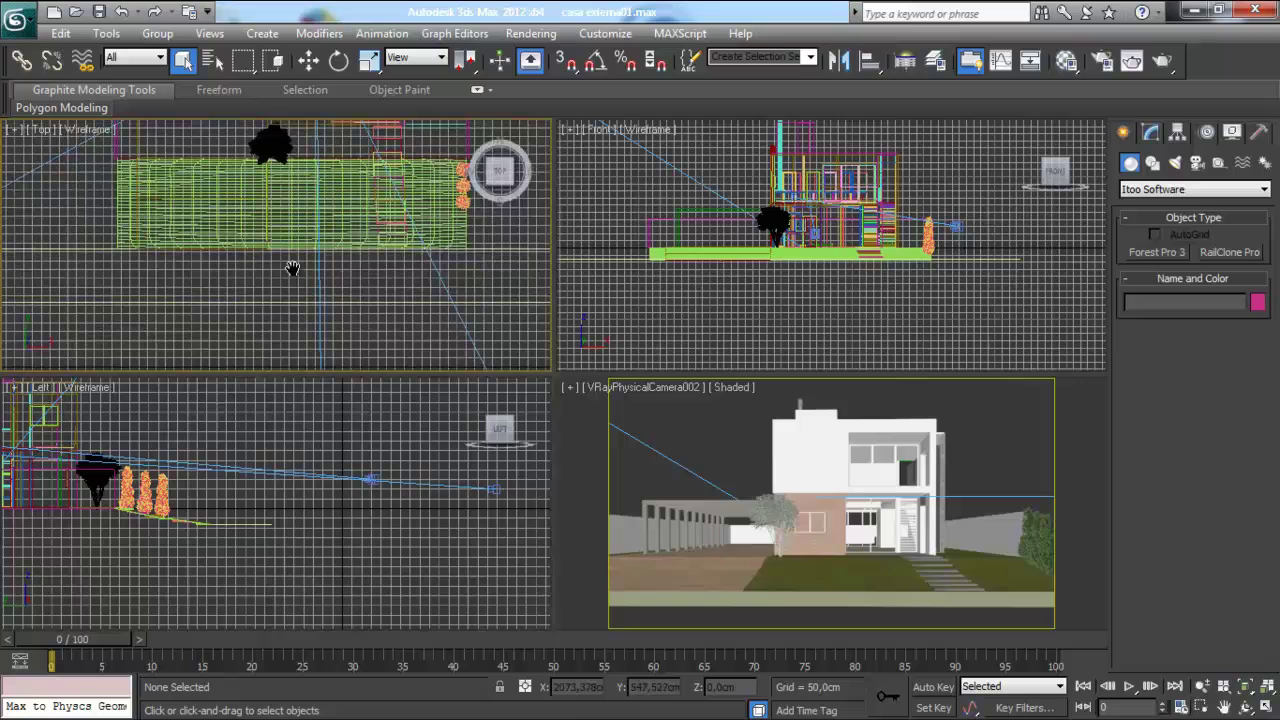
{"action": "scroll", "coordinate": [292, 268], "scroll_direction": "down", "scroll_amount": 3}
{"action": "middle_click_drag", "start_coordinate": [292, 268], "coordinate": [292, 277]}
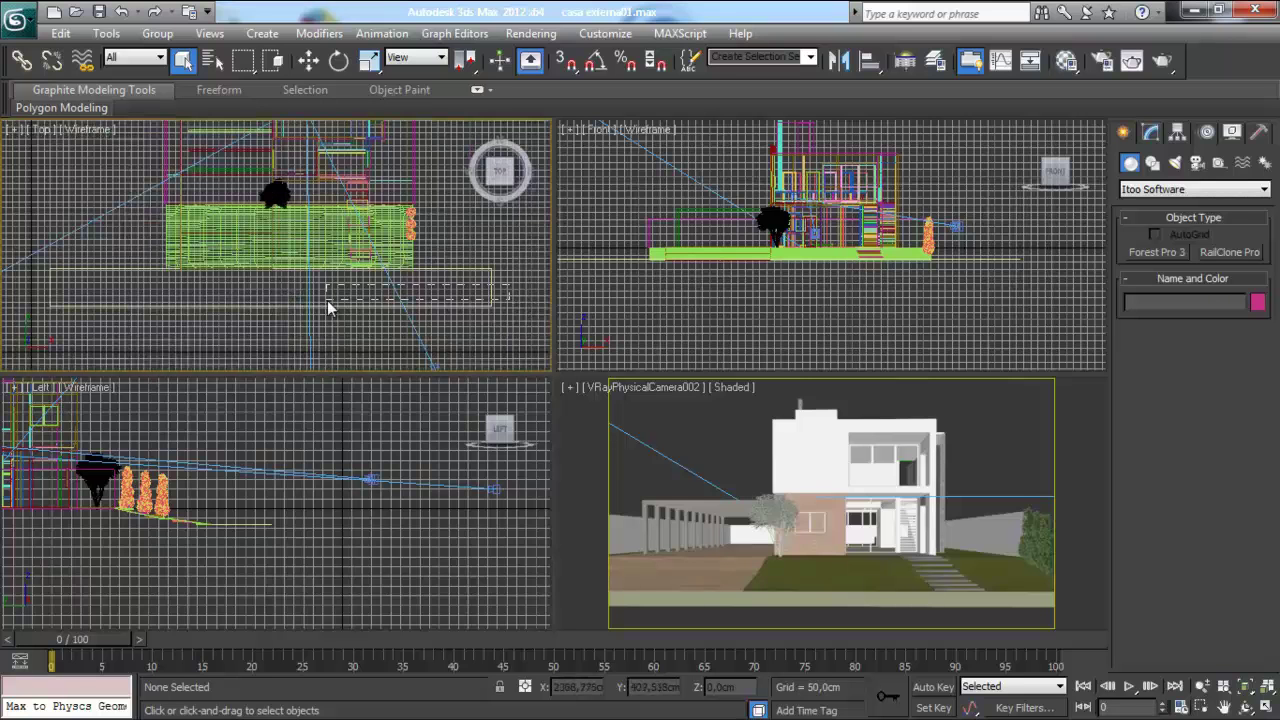
{"action": "left_click_drag", "start_coordinate": [378, 309], "coordinate": [29, 293]}
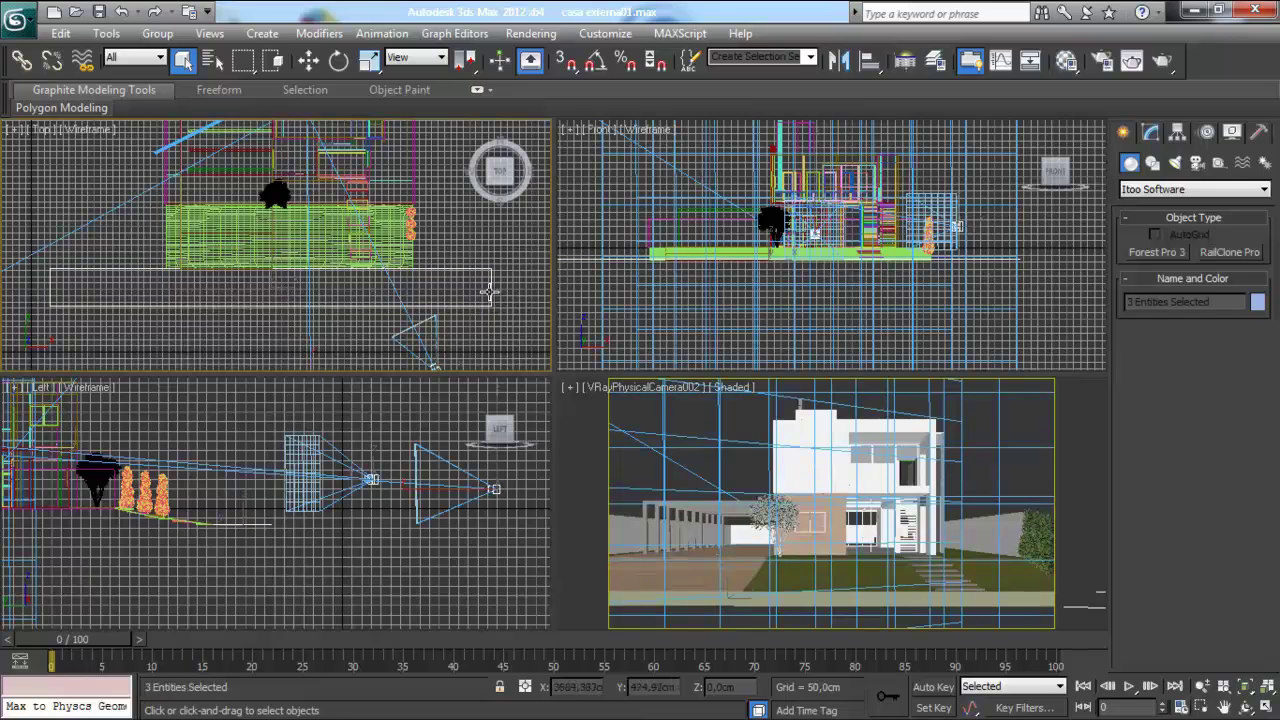
Convert the sidewalk plane Plane001 to an Editable Poly
{"action": "left_click", "coordinate": [490, 293]}
{"action": "right_click", "coordinate": [490, 295]}
{"action": "mouse_move", "coordinate": [523, 456]}
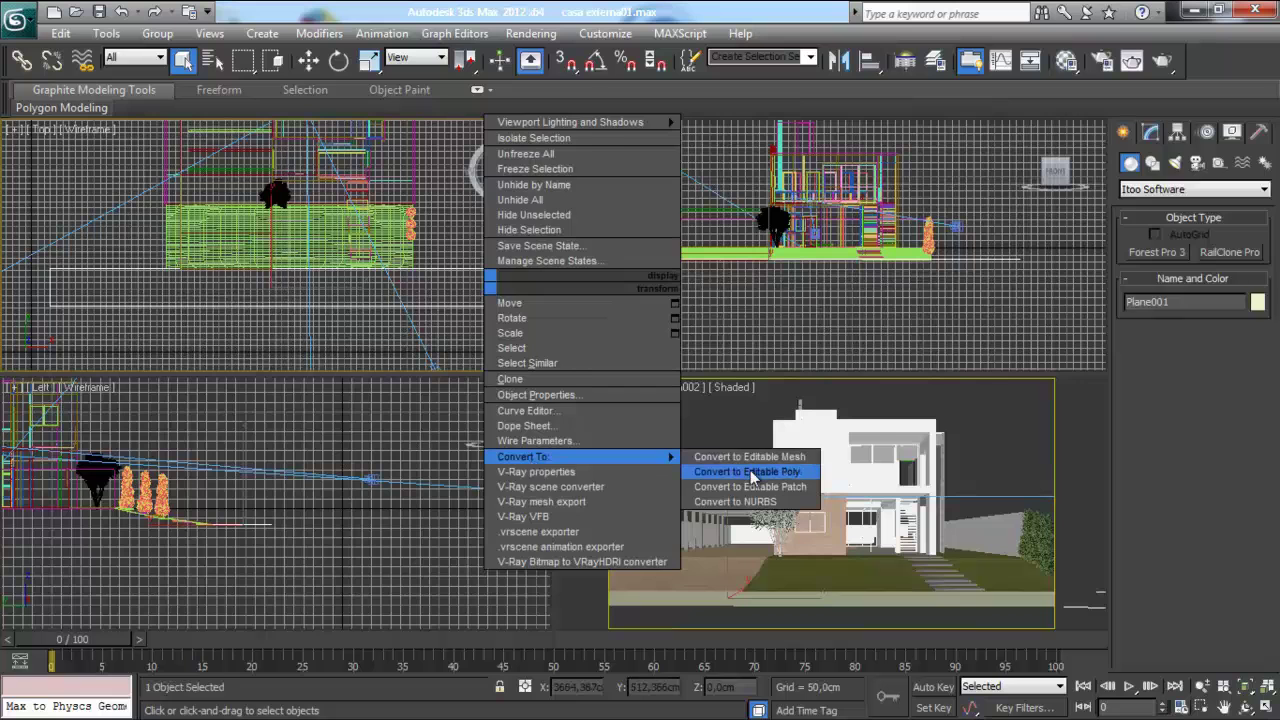
{"action": "left_click", "coordinate": [746, 471]}
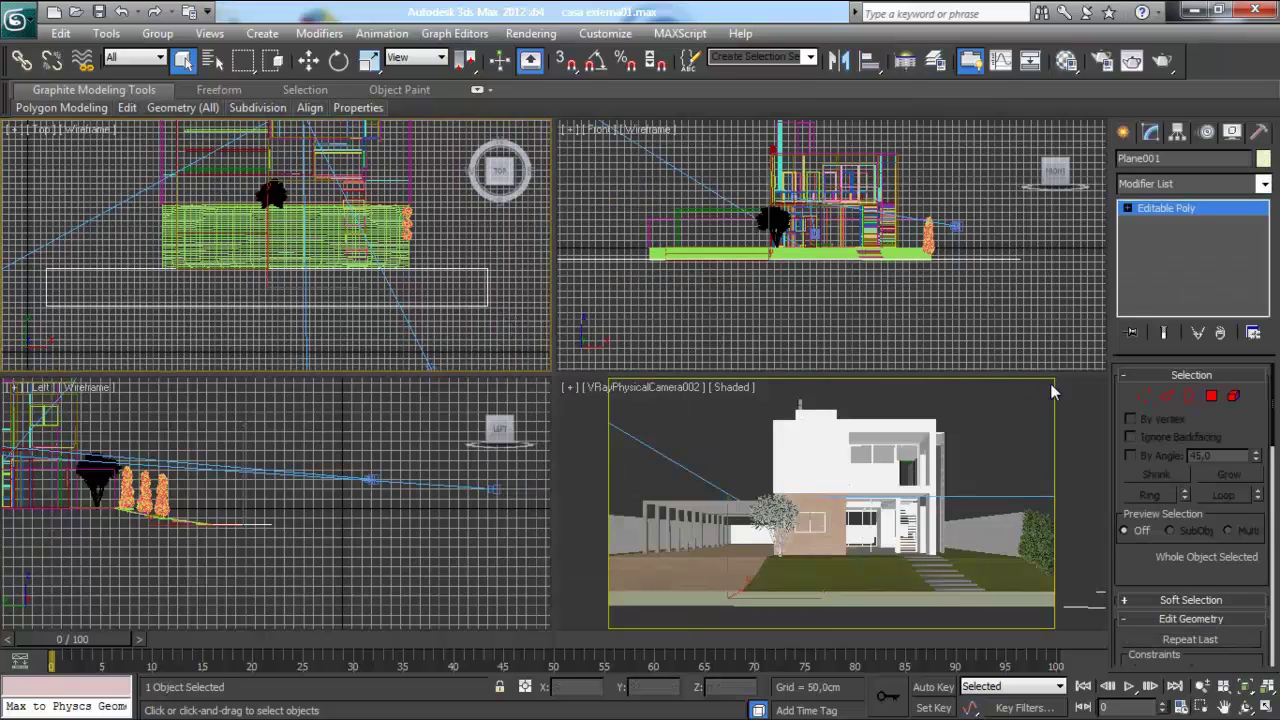
In Edge mode, window-select the strip's two long edges in the Top view
{"action": "left_click", "coordinate": [1167, 396]}
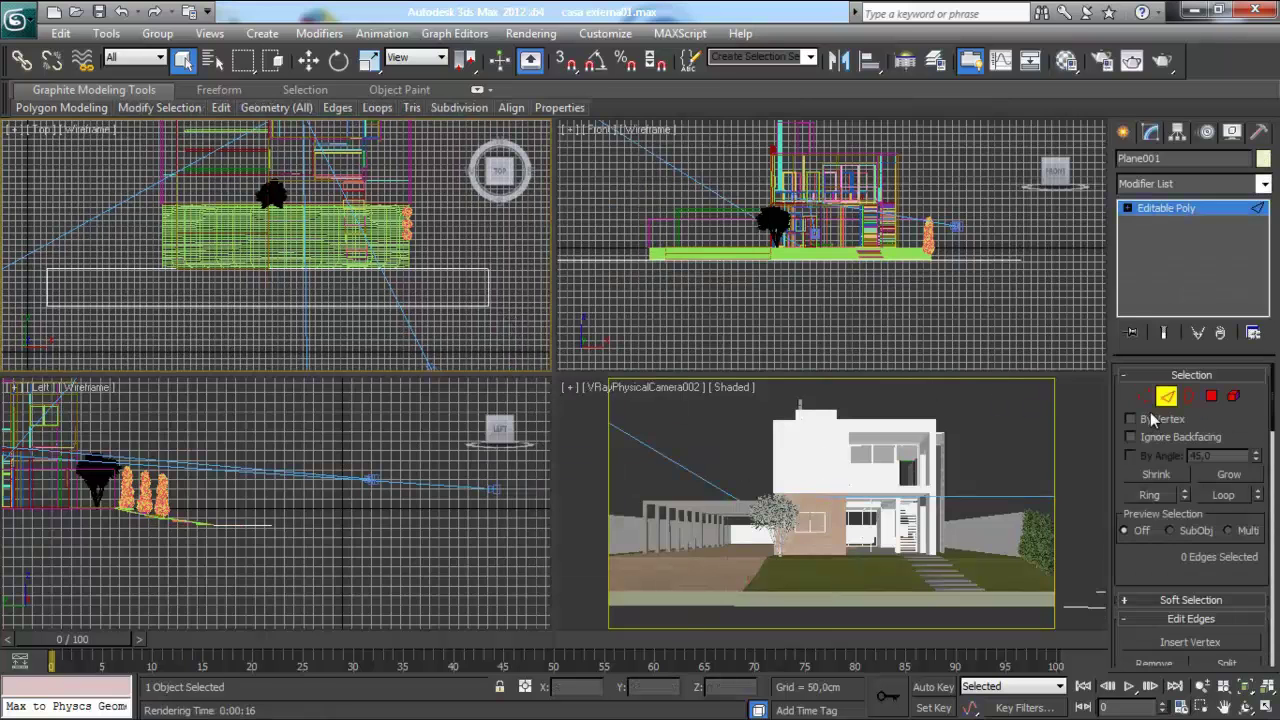
{"action": "middle_click_drag", "start_coordinate": [413, 302], "coordinate": [410, 302]}
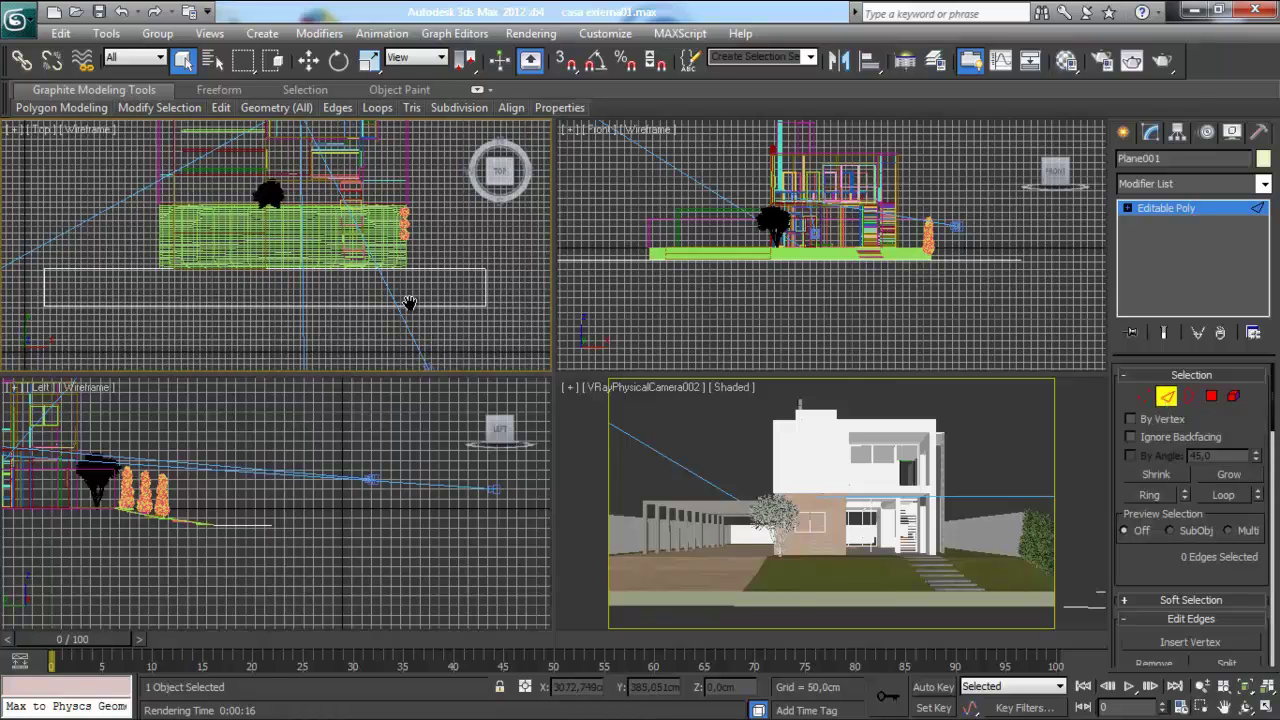
{"action": "left_click_drag", "start_coordinate": [30, 273], "coordinate": [519, 298]}
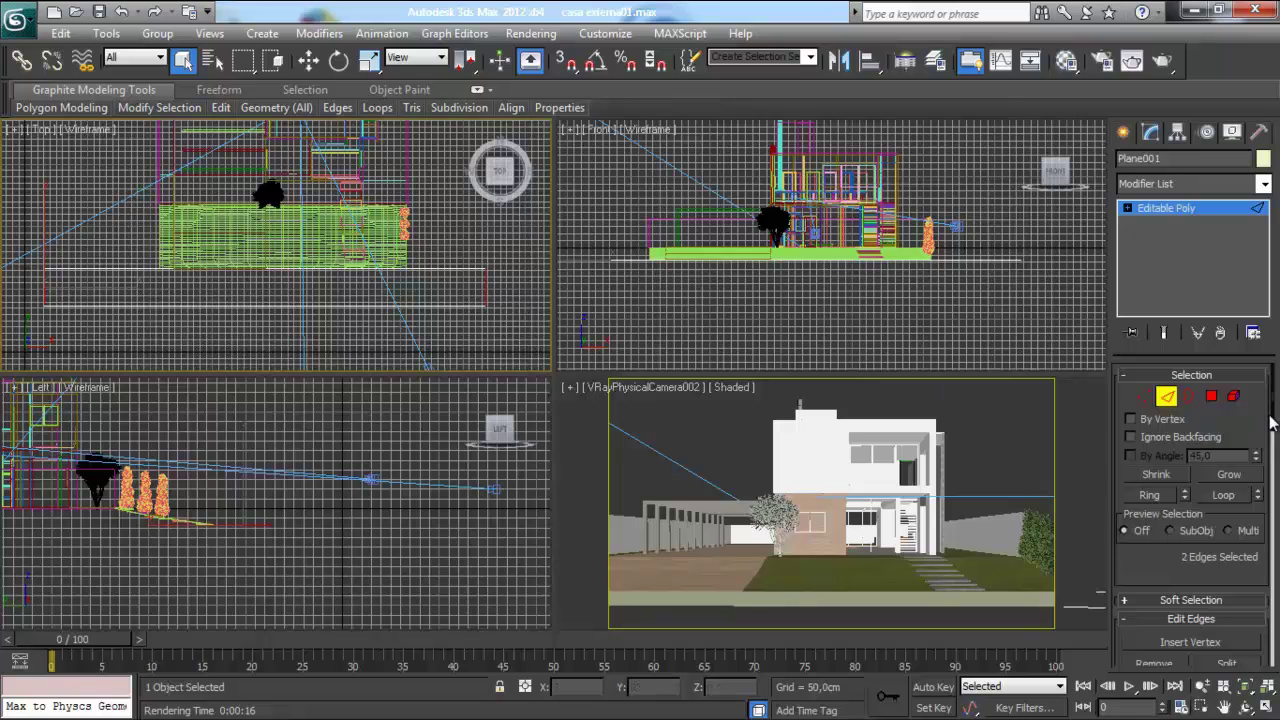
{"action": "scroll", "coordinate": [1267, 415], "scroll_direction": "down", "scroll_amount": 5}
Start connecting the two long edges and frame the strip in the Top view
{"action": "left_click", "coordinate": [1253, 549]}
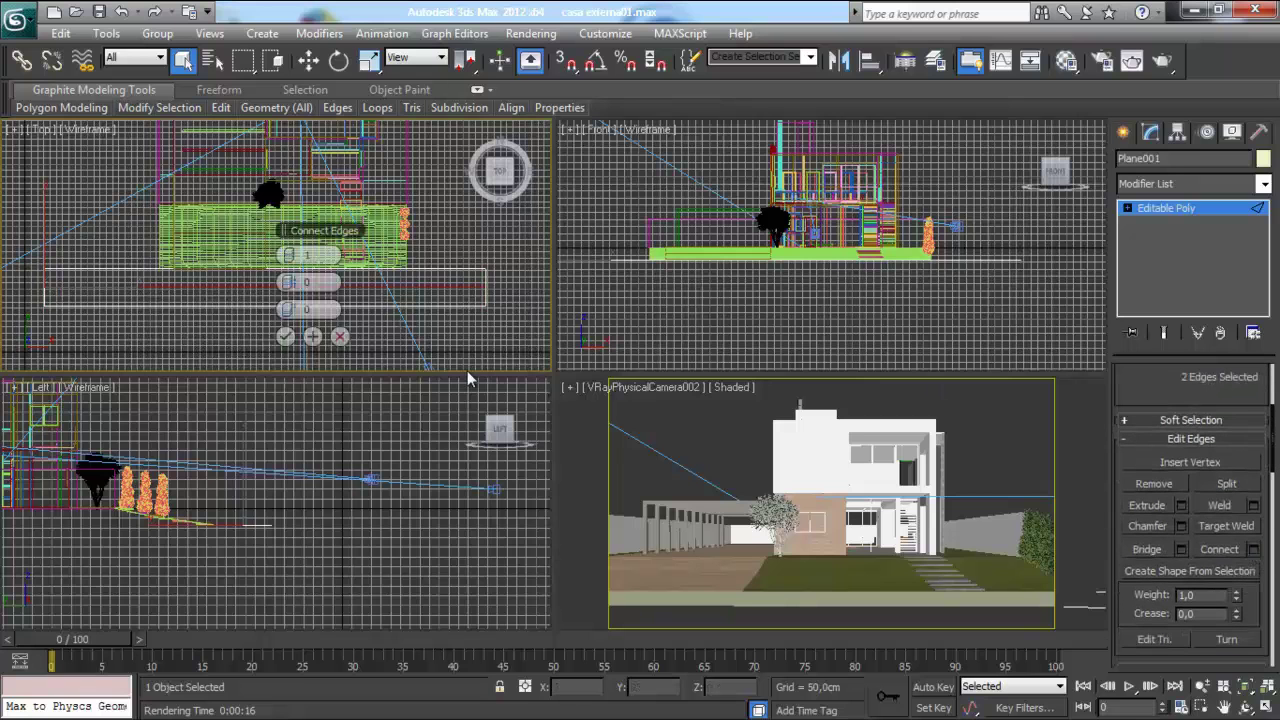
{"action": "scroll", "coordinate": [156, 318], "scroll_direction": "up", "scroll_amount": 2}
{"action": "scroll", "coordinate": [180, 312], "scroll_direction": "up", "scroll_amount": 1}
{"action": "scroll", "coordinate": [180, 311], "scroll_direction": "up", "scroll_amount": 1}
{"action": "scroll", "coordinate": [150, 305], "scroll_direction": "up", "scroll_amount": 1}
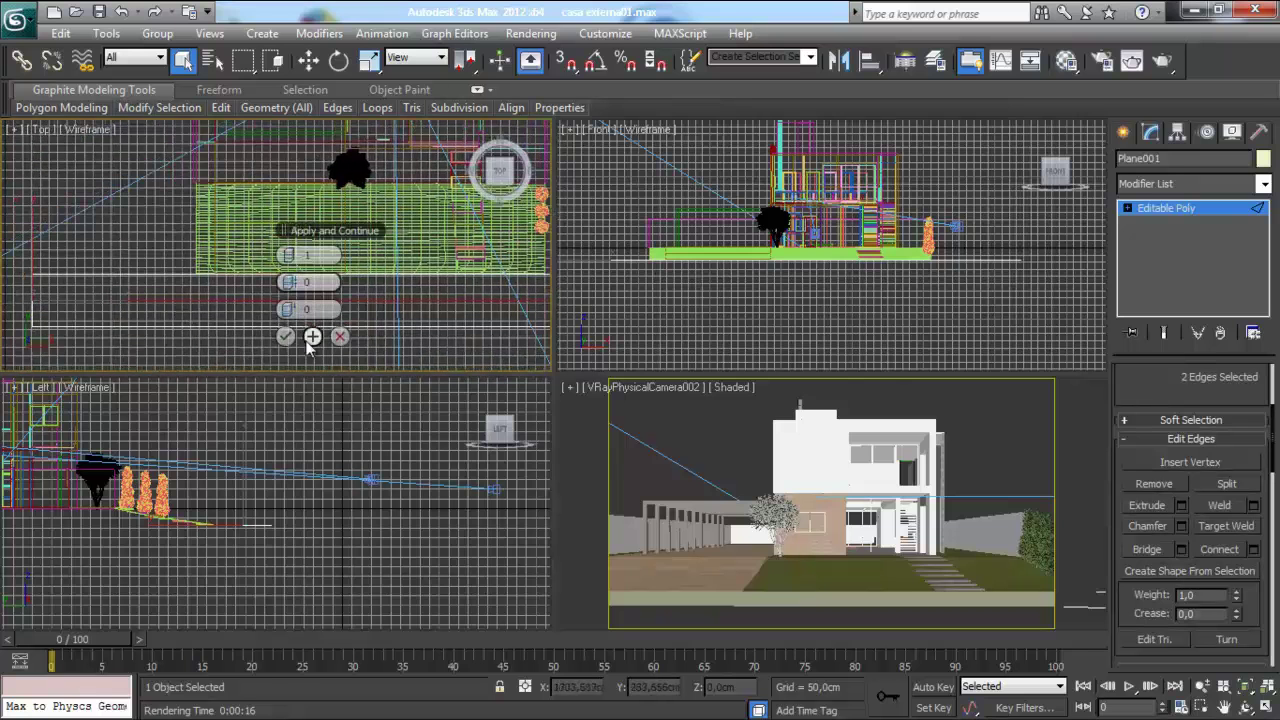
{"action": "left_click", "coordinate": [340, 336]}
{"action": "middle_click_drag", "start_coordinate": [266, 314], "coordinate": [251, 309]}
{"action": "scroll", "coordinate": [258, 314], "scroll_direction": "down", "scroll_amount": 2}
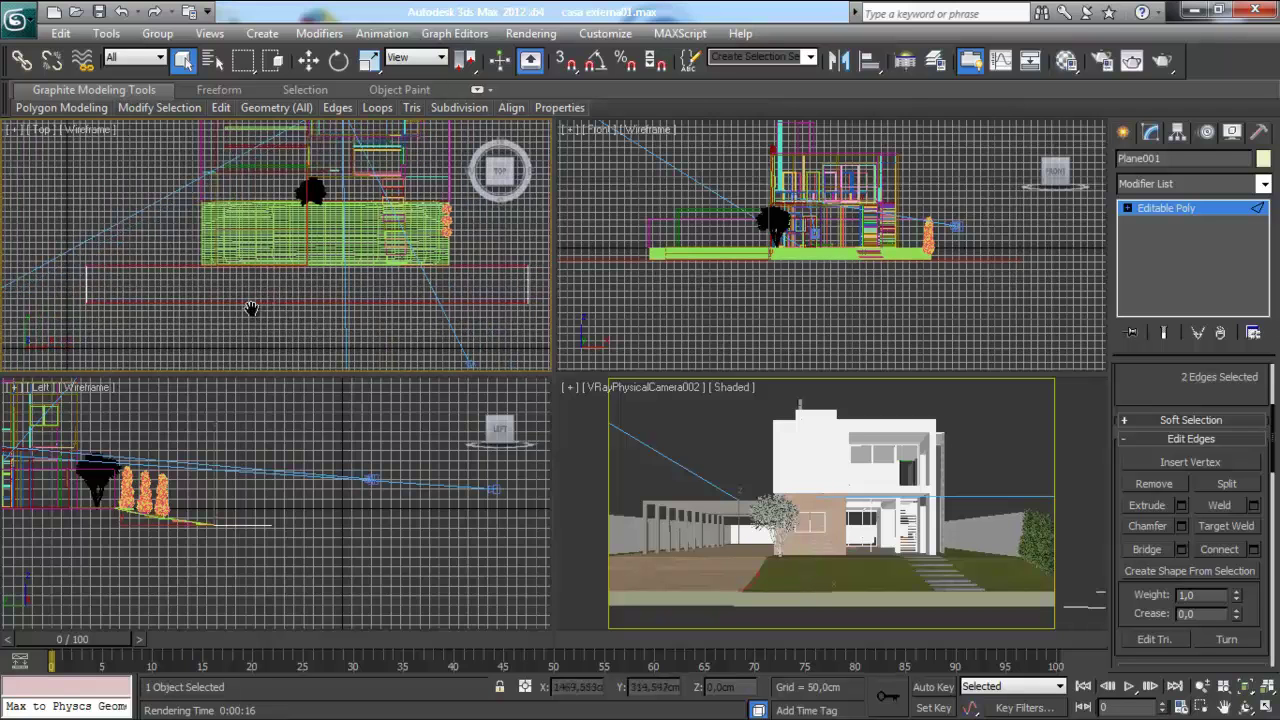
Connect the edges with 2 segments, pinch -11 and slide 35, and accept
{"action": "left_click", "coordinate": [1255, 550]}
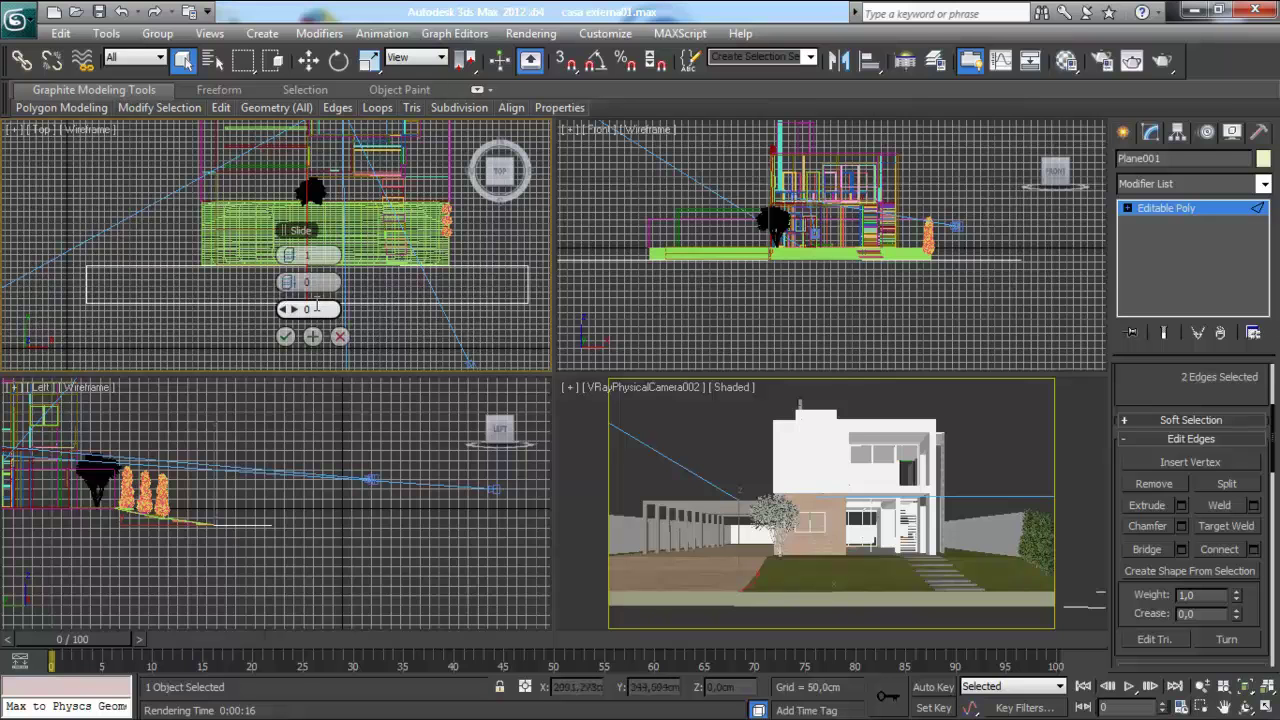
{"action": "left_click", "coordinate": [305, 254]}
{"action": "type", "text": "2"}
{"action": "key", "text": "Return"}
{"action": "left_click_drag", "start_coordinate": [320, 285], "coordinate": [350, 310]}
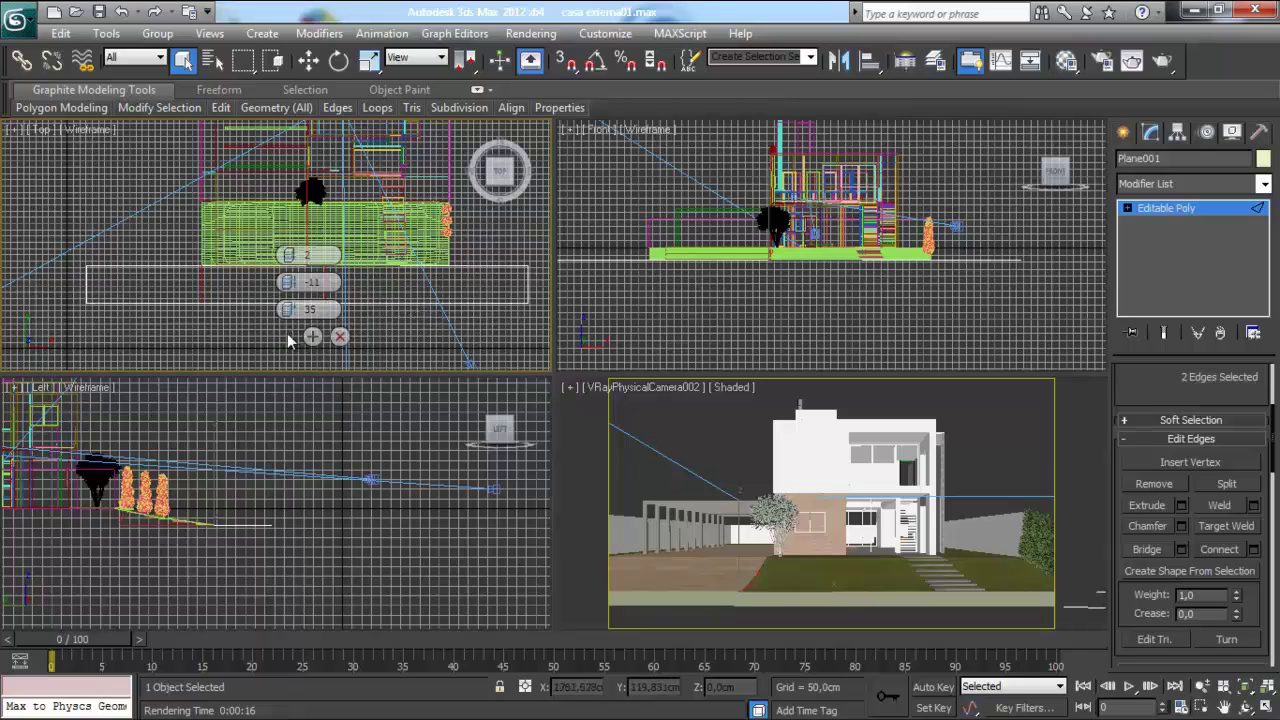
{"action": "left_click", "coordinate": [285, 336]}
{"action": "scroll", "coordinate": [293, 290], "scroll_direction": "up", "scroll_amount": 2}
{"action": "scroll", "coordinate": [293, 300], "scroll_direction": "up", "scroll_amount": 2}
{"action": "middle_click_drag", "start_coordinate": [291, 292], "coordinate": [241, 249]}
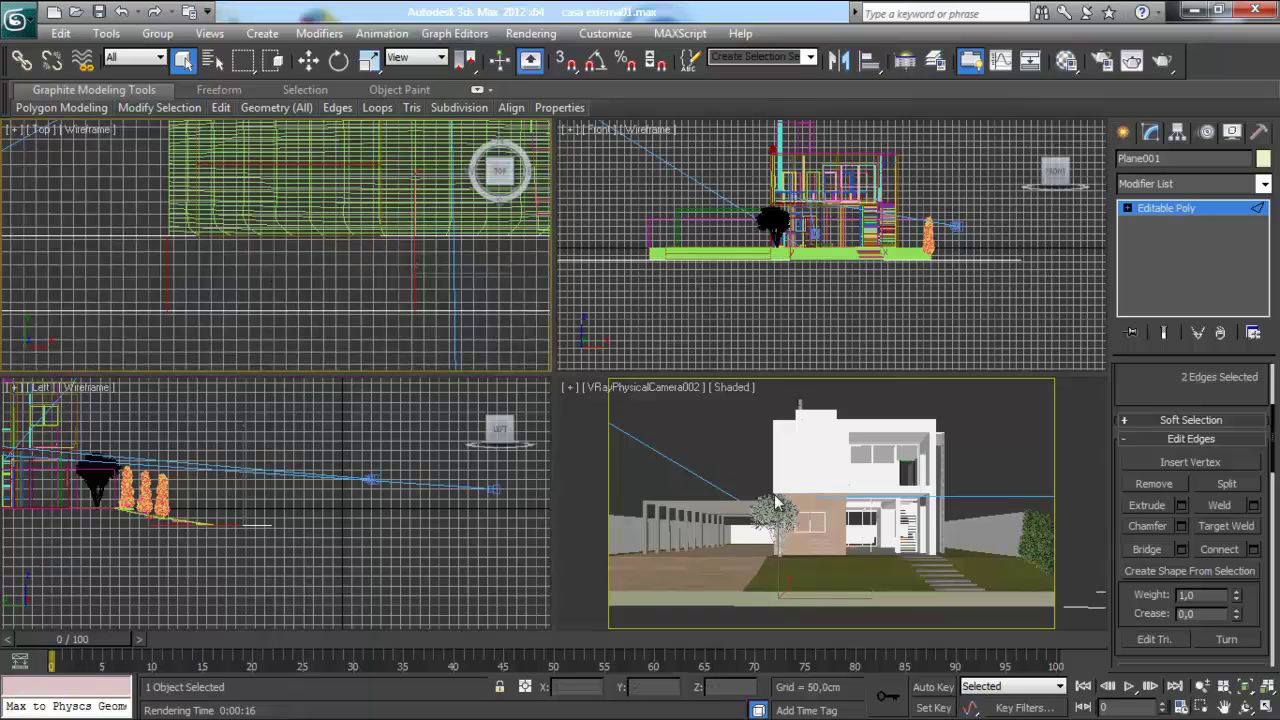
{"action": "left_click", "coordinate": [725, 439]}
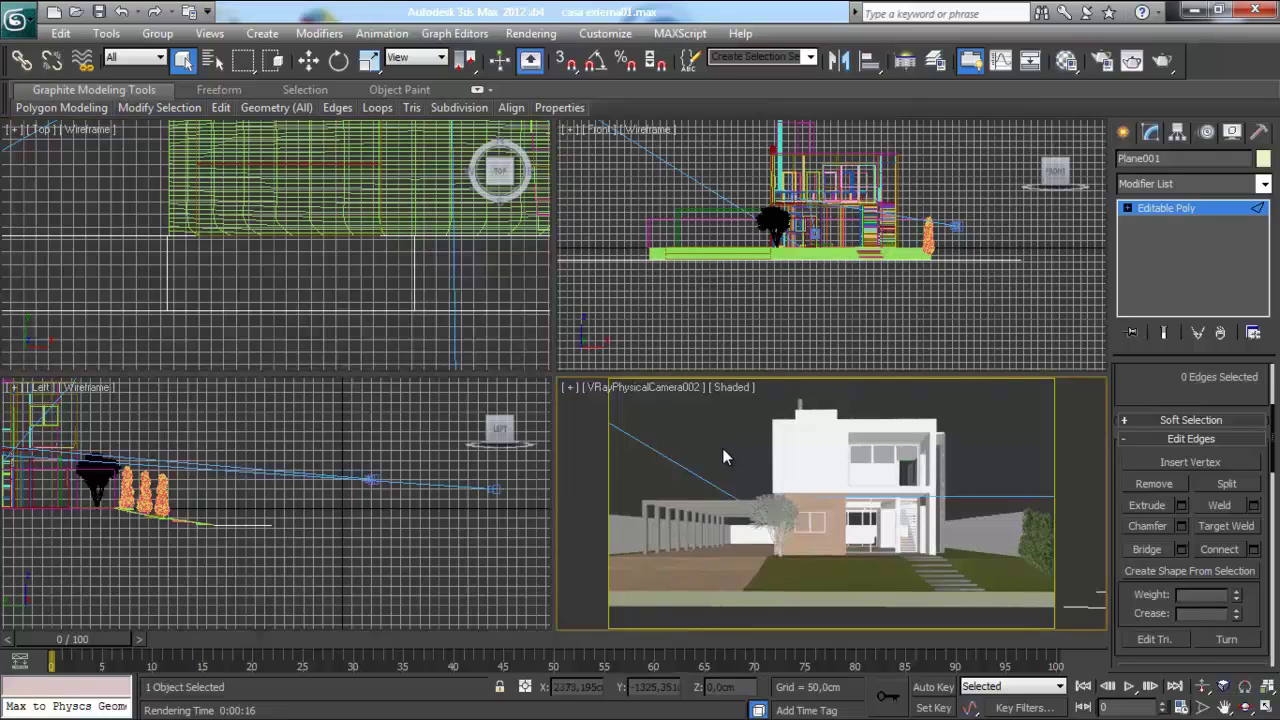
Switch the camera view to Perspective, orbit toward the strip, and turn on edged faces
{"action": "key", "text": "p"}
{"action": "left_click", "coordinate": [1245, 708]}
{"action": "mouse_move", "coordinate": [859, 497]}
{"action": "left_mouse_down"}
{"action": "mouse_move", "coordinate": [814, 557]}
{"action": "mouse_move", "coordinate": [877, 491]}
{"action": "mouse_move", "coordinate": [814, 506]}
{"action": "mouse_move", "coordinate": [812, 531]}
{"action": "mouse_move", "coordinate": [760, 520]}
{"action": "left_mouse_up"}
{"action": "left_click", "coordinate": [183, 60]}
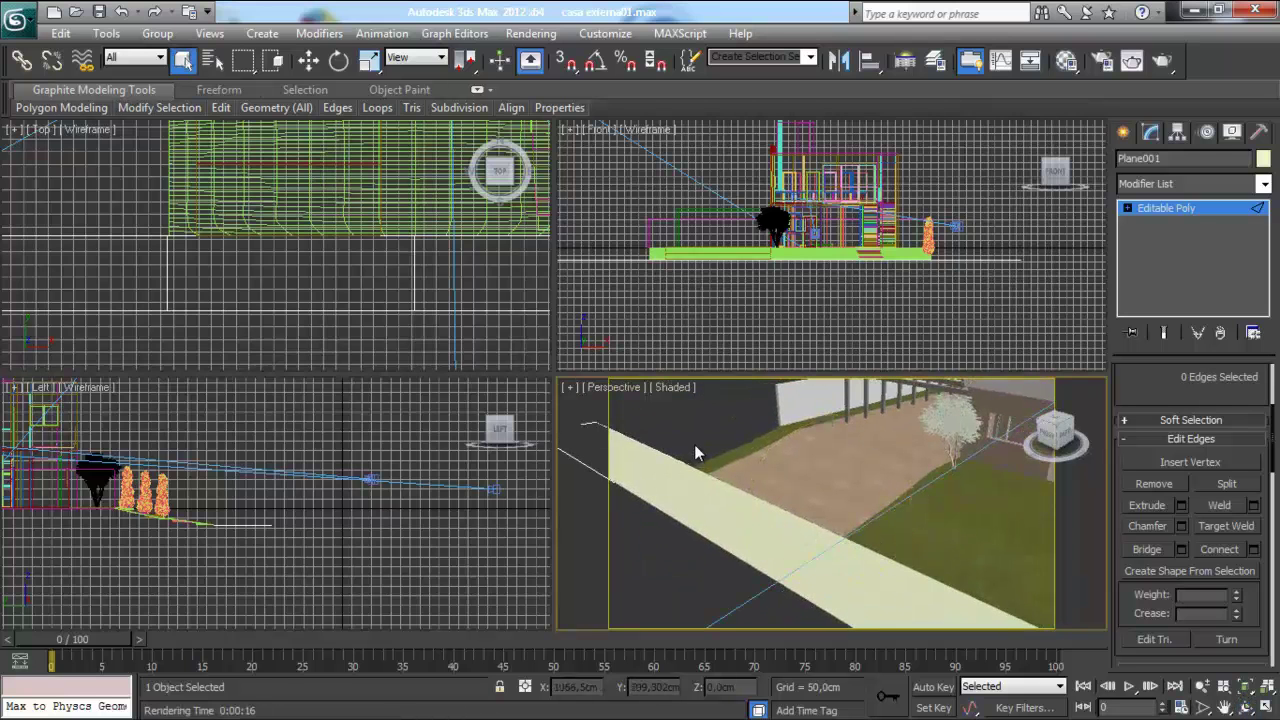
{"action": "key", "text": "F4"}
{"action": "scroll", "coordinate": [830, 539], "scroll_direction": "up", "scroll_amount": 2}
{"action": "mouse_move", "coordinate": [825, 535]}
{"action": "middle_mouse_down"}
{"action": "mouse_move", "coordinate": [874, 513]}
{"action": "mouse_move", "coordinate": [820, 524]}
{"action": "middle_mouse_up"}
{"action": "scroll", "coordinate": [876, 511], "scroll_direction": "down", "scroll_amount": 3}
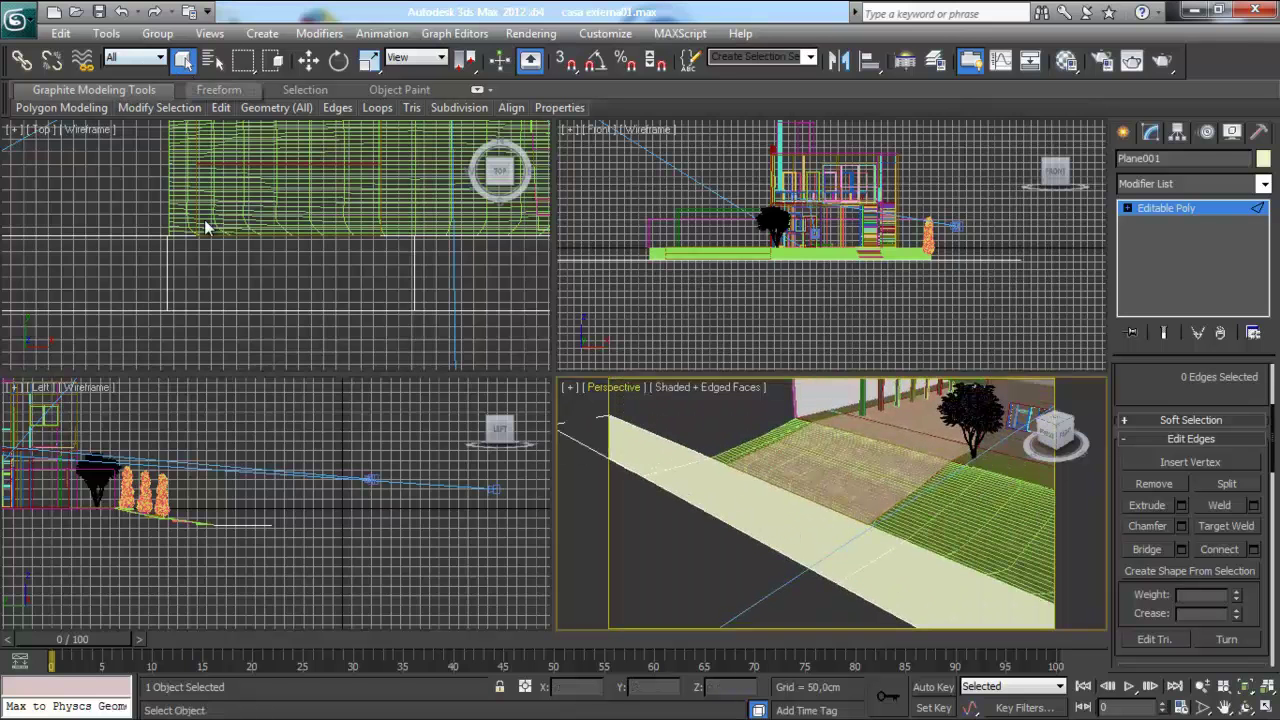
Select a crosswise edge of the sidewalk strip
{"action": "left_click", "coordinate": [215, 293]}
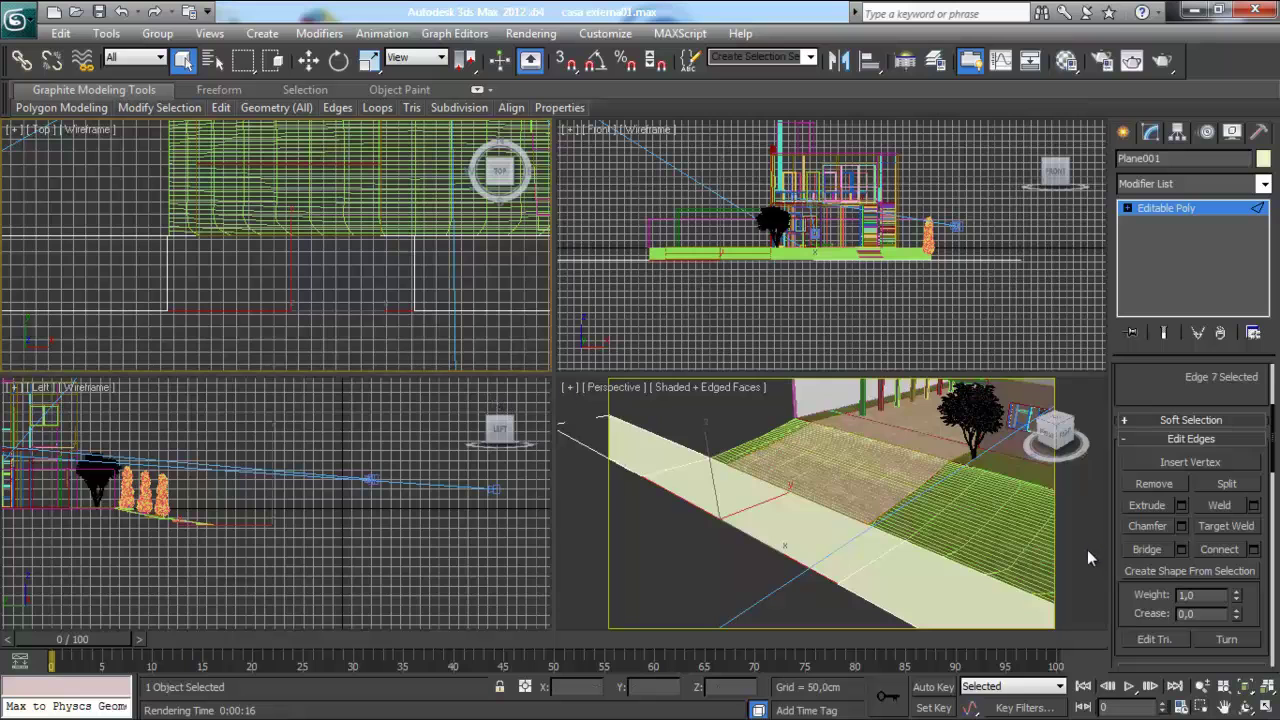
{"action": "scroll", "coordinate": [1268, 446], "scroll_direction": "up", "scroll_amount": 3}
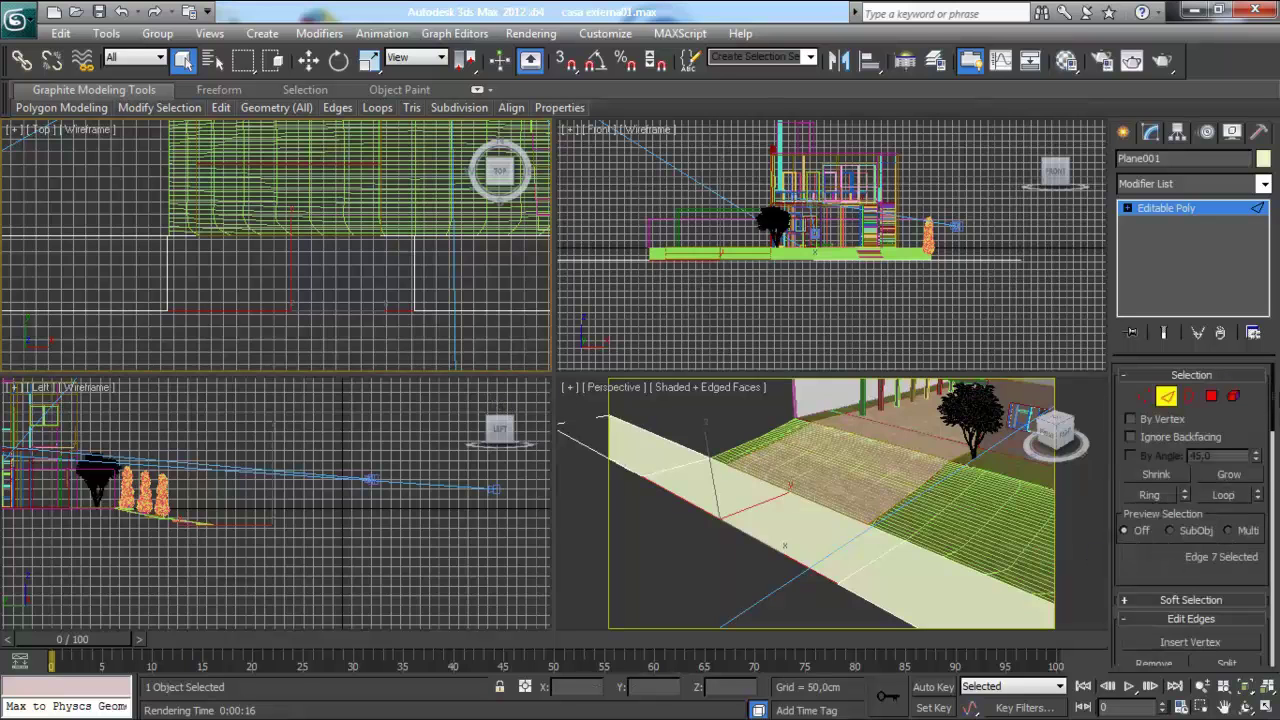
{"action": "left_click", "coordinate": [857, 572]}
{"action": "left_click", "coordinate": [690, 466]}
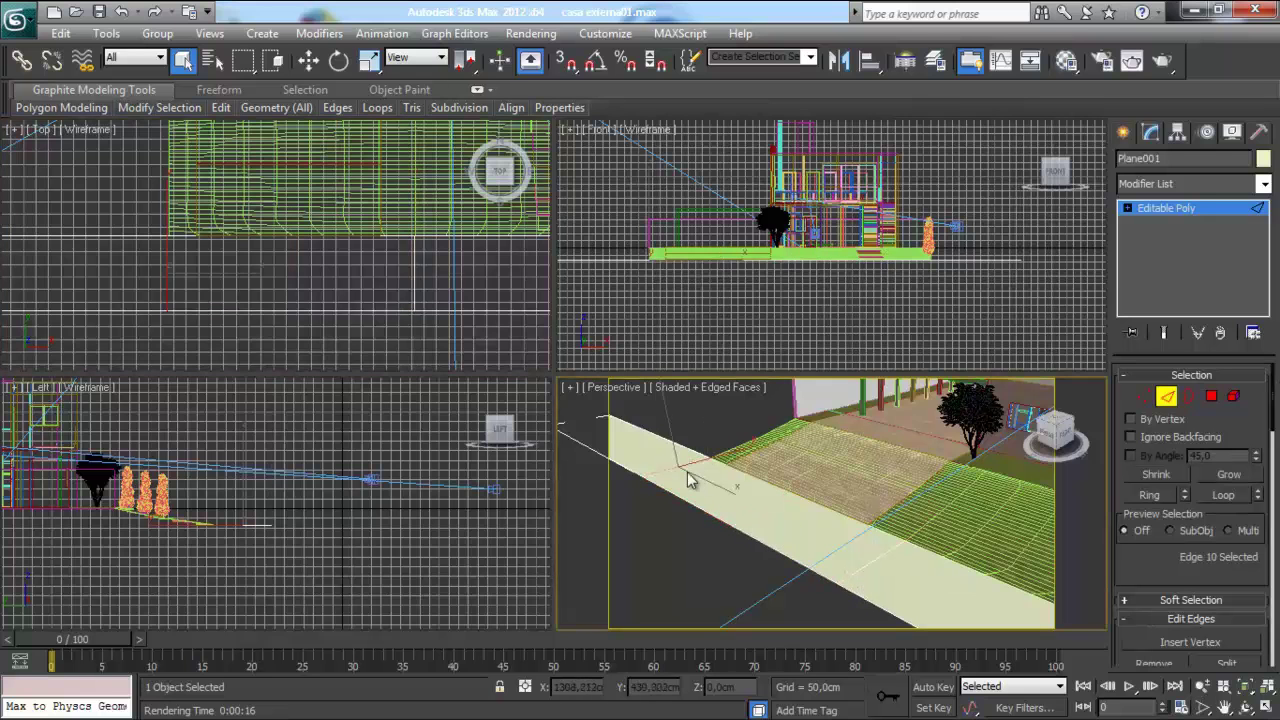
{"action": "left_click", "coordinate": [711, 517]}
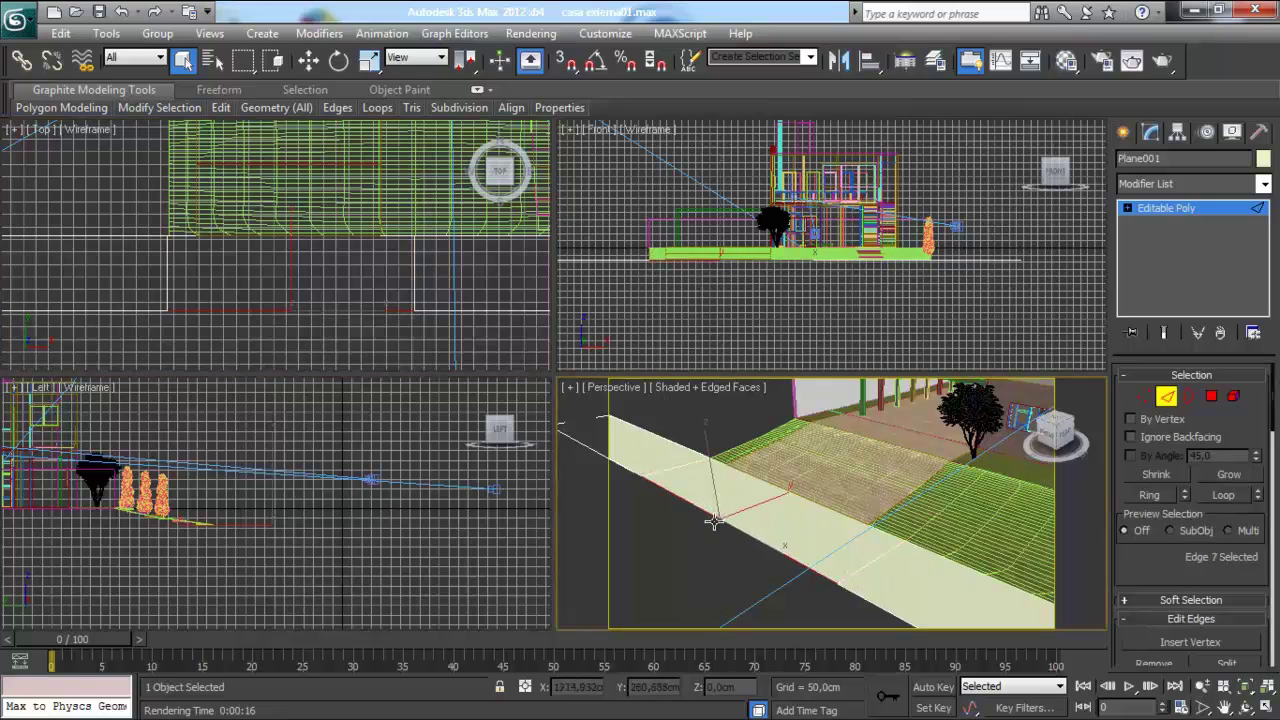
Lower the selected edge about 19 cm in the Left viewport to slope the strip
{"action": "left_click", "coordinate": [308, 62]}
{"action": "middle_click_drag", "start_coordinate": [300, 317], "coordinate": [288, 295]}
{"action": "middle_click_drag", "start_coordinate": [280, 500], "coordinate": [270, 500]}
{"action": "scroll", "coordinate": [269, 500], "scroll_direction": "up", "scroll_amount": 4}
{"action": "scroll", "coordinate": [301, 478], "scroll_direction": "up", "scroll_amount": 3}
{"action": "left_click_drag", "start_coordinate": [272, 477], "coordinate": [277, 491]}
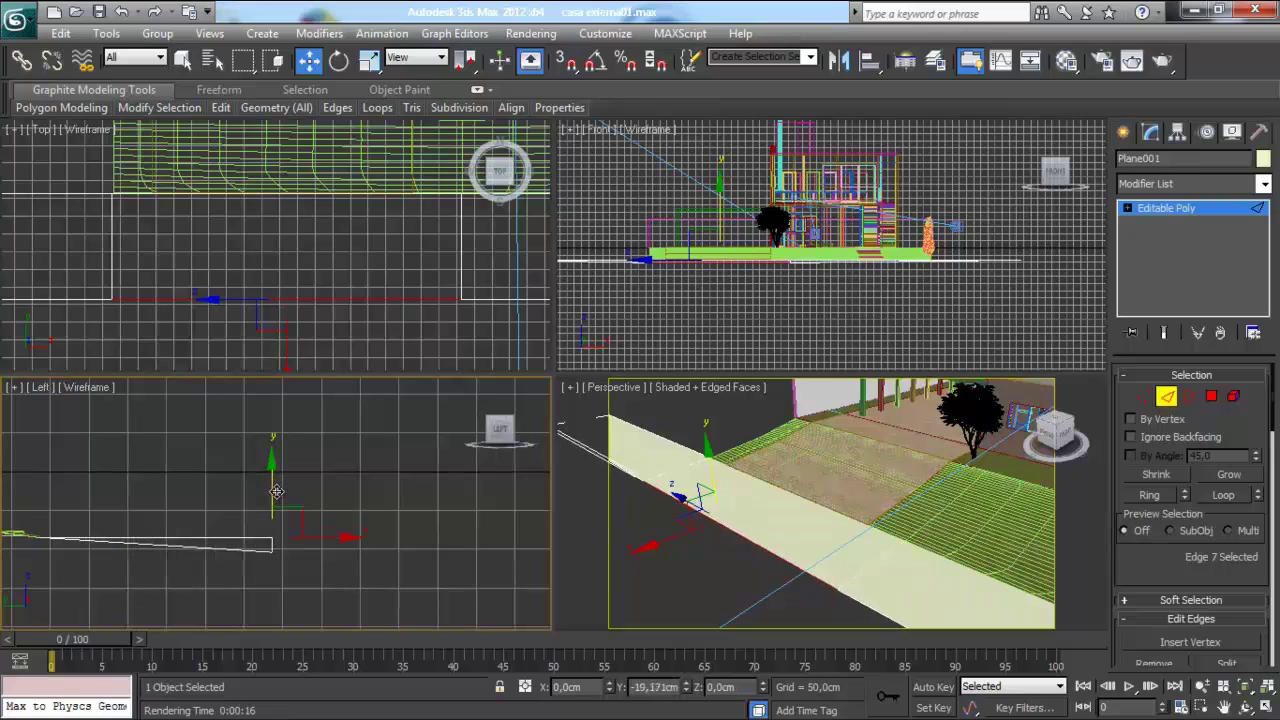
{"action": "key", "text": "q"}
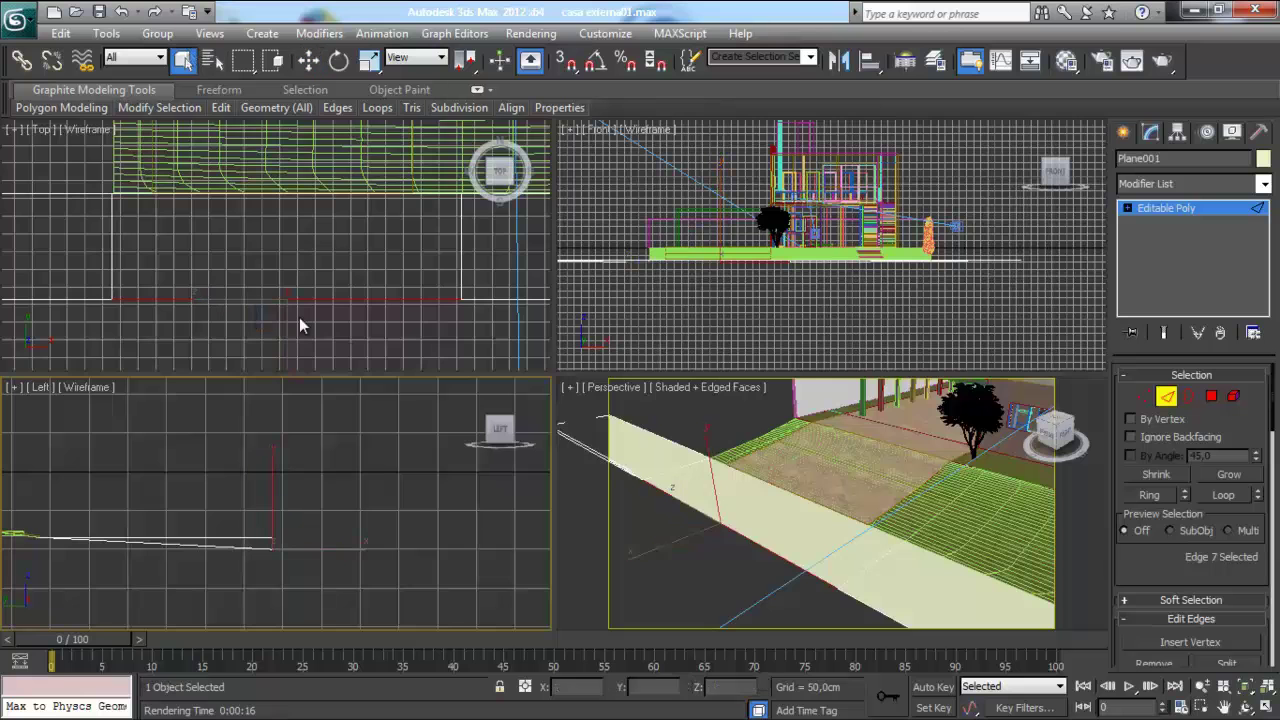
{"action": "middle_click_drag", "start_coordinate": [312, 326], "coordinate": [306, 314]}
{"action": "scroll", "coordinate": [826, 558], "scroll_direction": "up", "scroll_amount": 2}
{"action": "scroll", "coordinate": [835, 544], "scroll_direction": "up", "scroll_amount": 3}
{"action": "scroll", "coordinate": [850, 544], "scroll_direction": "up", "scroll_amount": 2}
{"action": "scroll", "coordinate": [866, 543], "scroll_direction": "up", "scroll_amount": 2}
{"action": "scroll", "coordinate": [858, 534], "scroll_direction": "down", "scroll_amount": 3}
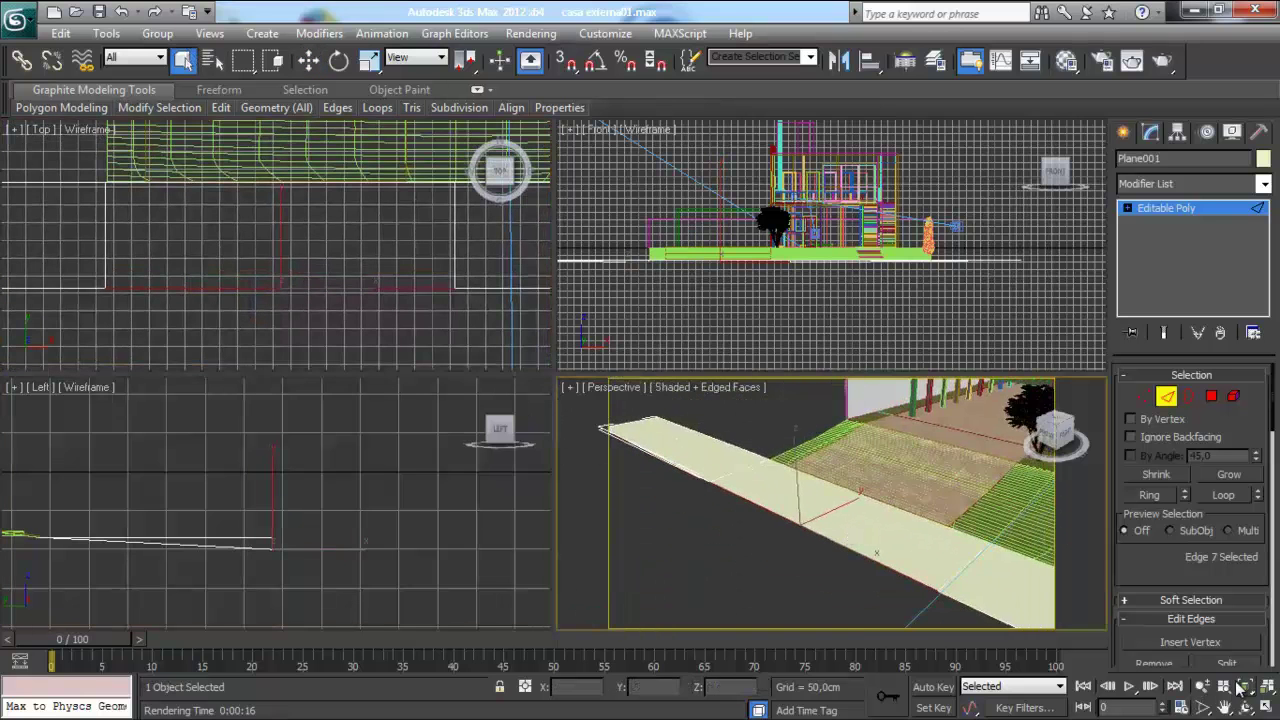
Maximize the Perspective viewport and orbit to face the house across the strip
{"action": "key", "text": "alt+w"}
{"action": "middle_click_drag", "start_coordinate": [493, 418], "coordinate": [476, 406]}
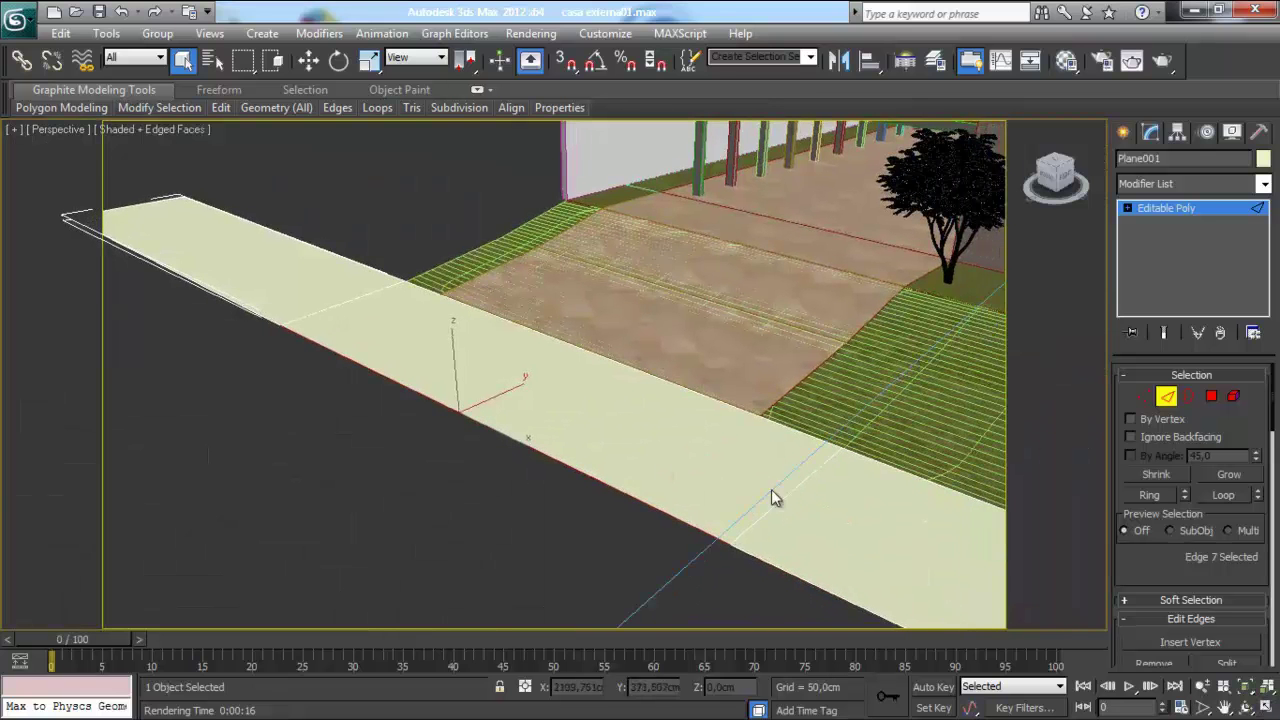
{"action": "left_click", "coordinate": [1247, 708]}
{"action": "mouse_move", "coordinate": [646, 414]}
{"action": "left_mouse_down"}
{"action": "mouse_move", "coordinate": [710, 384]}
{"action": "mouse_move", "coordinate": [815, 390]}
{"action": "mouse_move", "coordinate": [717, 409]}
{"action": "mouse_move", "coordinate": [600, 406]}
{"action": "mouse_move", "coordinate": [580, 389]}
{"action": "mouse_move", "coordinate": [609, 406]}
{"action": "left_mouse_up"}
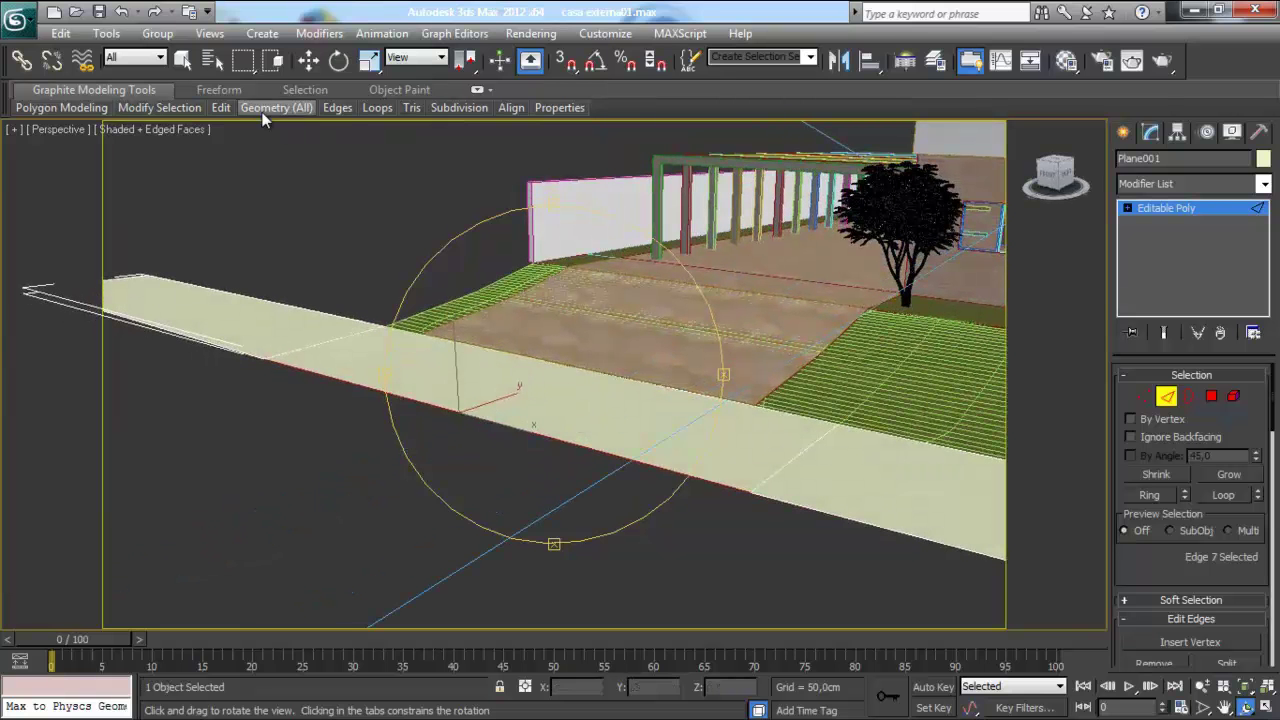
{"action": "left_click", "coordinate": [185, 61]}
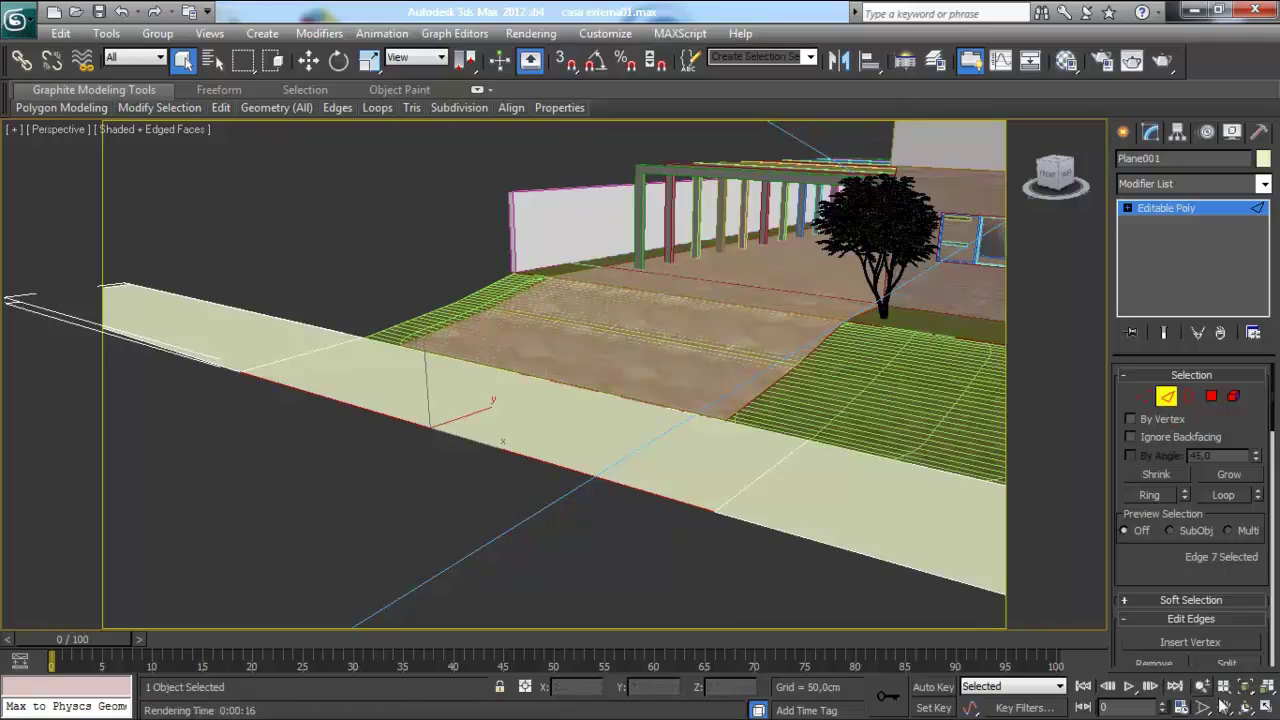
Undo the last edge change and select two edges of the strip
{"action": "left_click", "coordinate": [120, 12]}
{"action": "key", "text": "shift+z"}
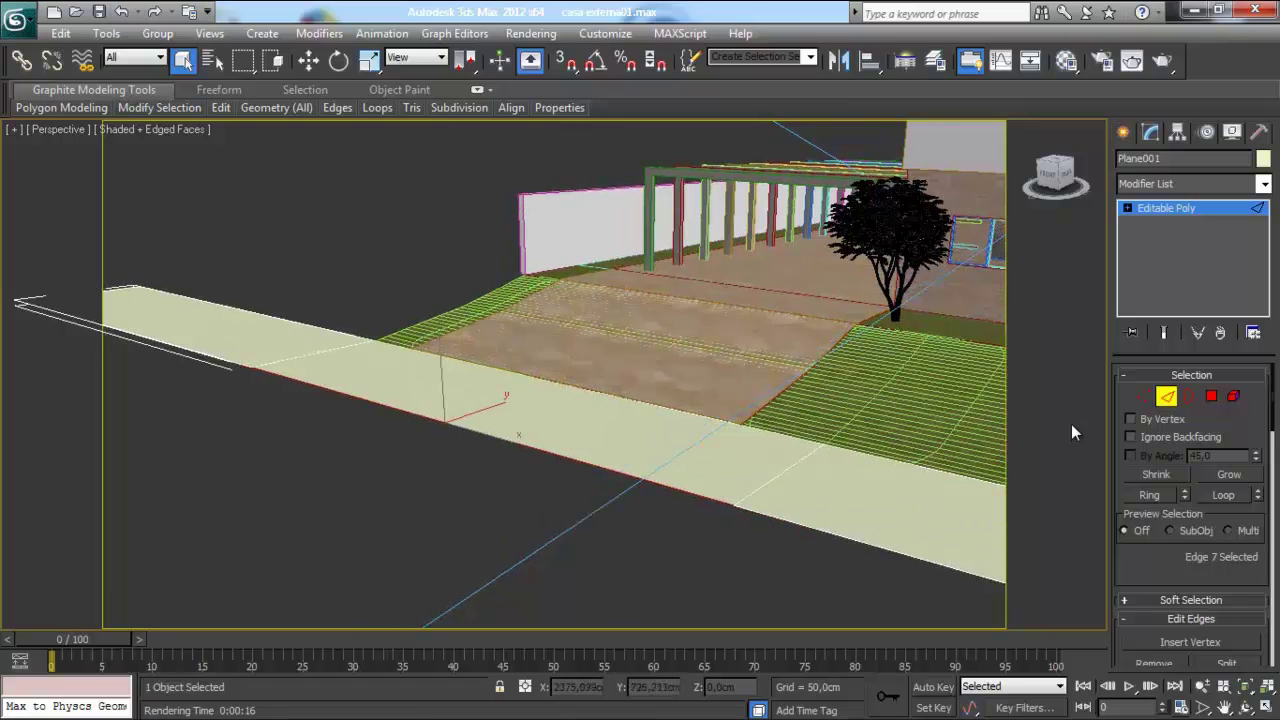
{"action": "left_click", "coordinate": [556, 362], "text": "ctrl"}
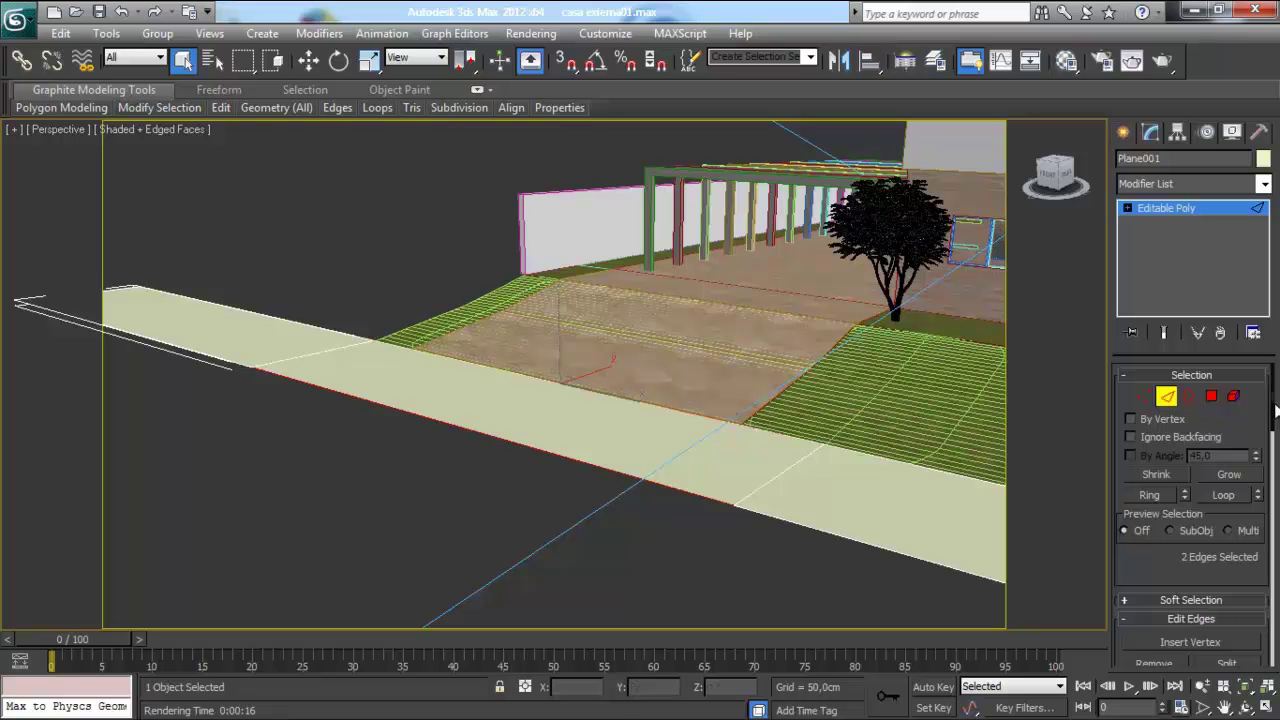
Connect the two edges with 2 segments, pinch 96 and slide 0, then select the front edge
{"action": "scroll", "coordinate": [1272, 420], "scroll_direction": "down", "scroll_amount": 3}
{"action": "left_click", "coordinate": [1255, 581]}
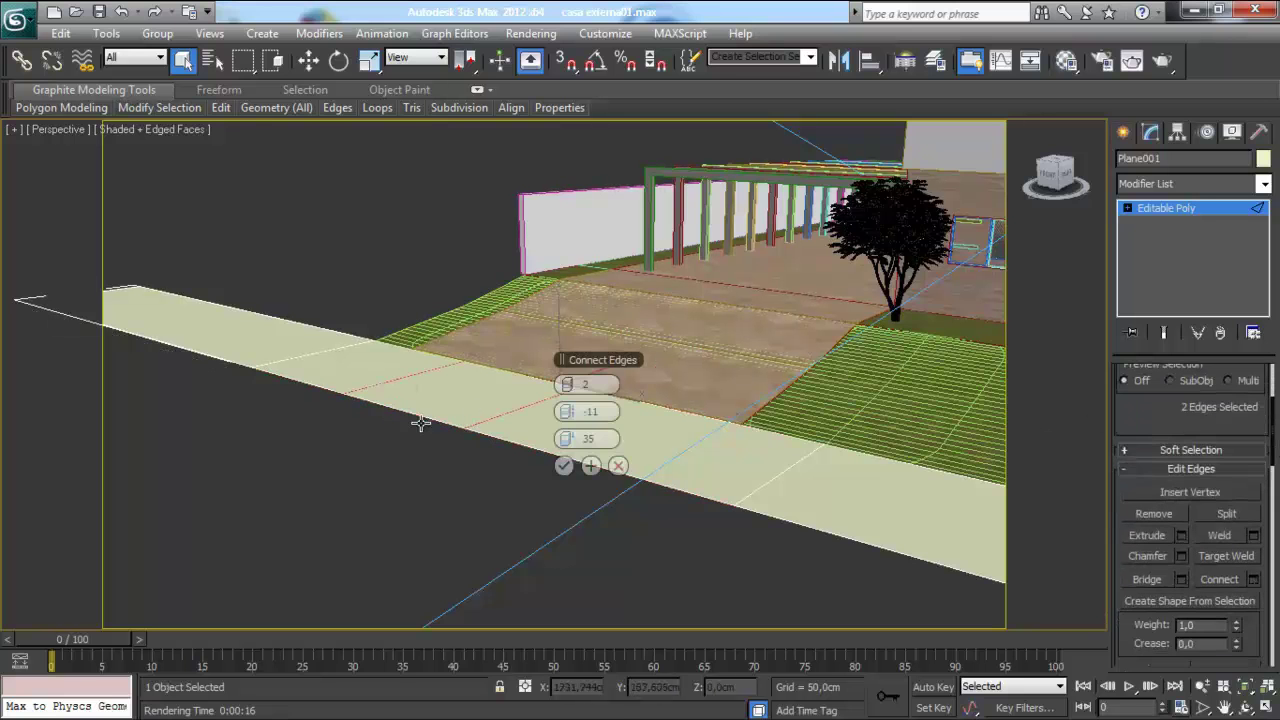
{"action": "mouse_move", "coordinate": [572, 413]}
{"action": "left_mouse_down"}
{"action": "mouse_move", "coordinate": [757, 435]}
{"action": "mouse_move", "coordinate": [587, 413]}
{"action": "mouse_move", "coordinate": [552, 414]}
{"action": "mouse_move", "coordinate": [585, 440]}
{"action": "mouse_move", "coordinate": [447, 440]}
{"action": "left_mouse_up"}
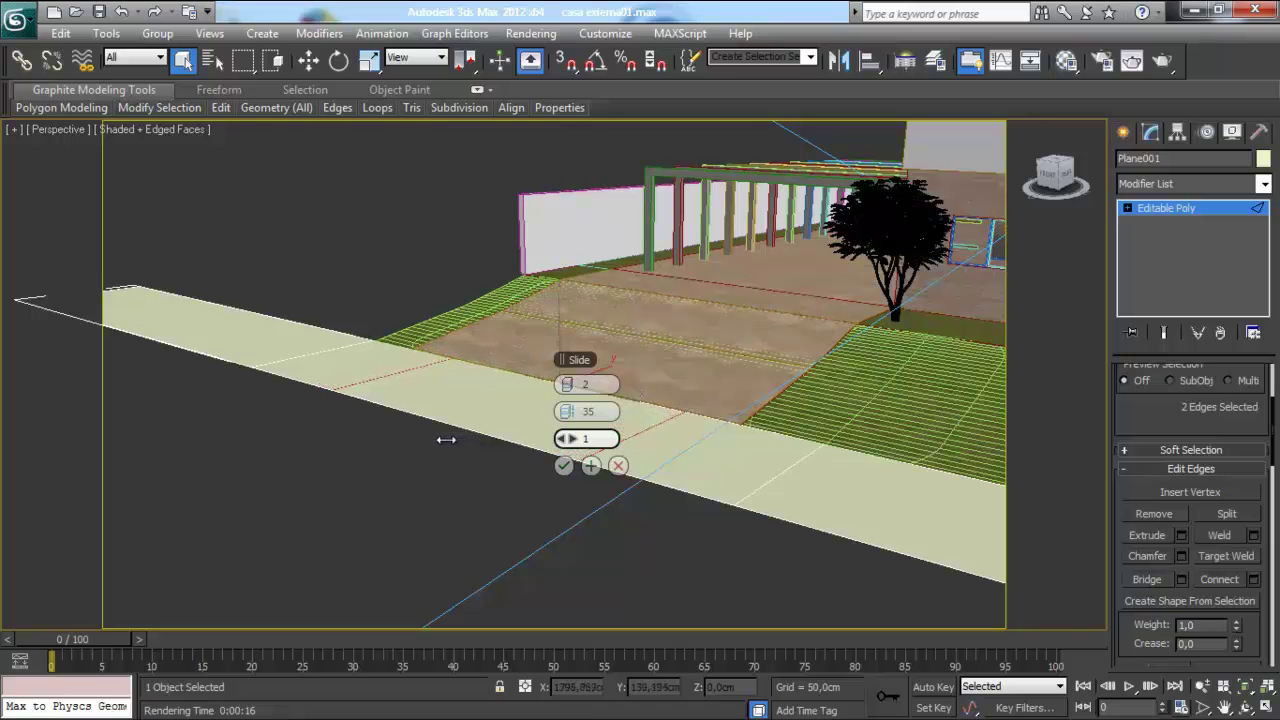
{"action": "left_click", "coordinate": [561, 441]}
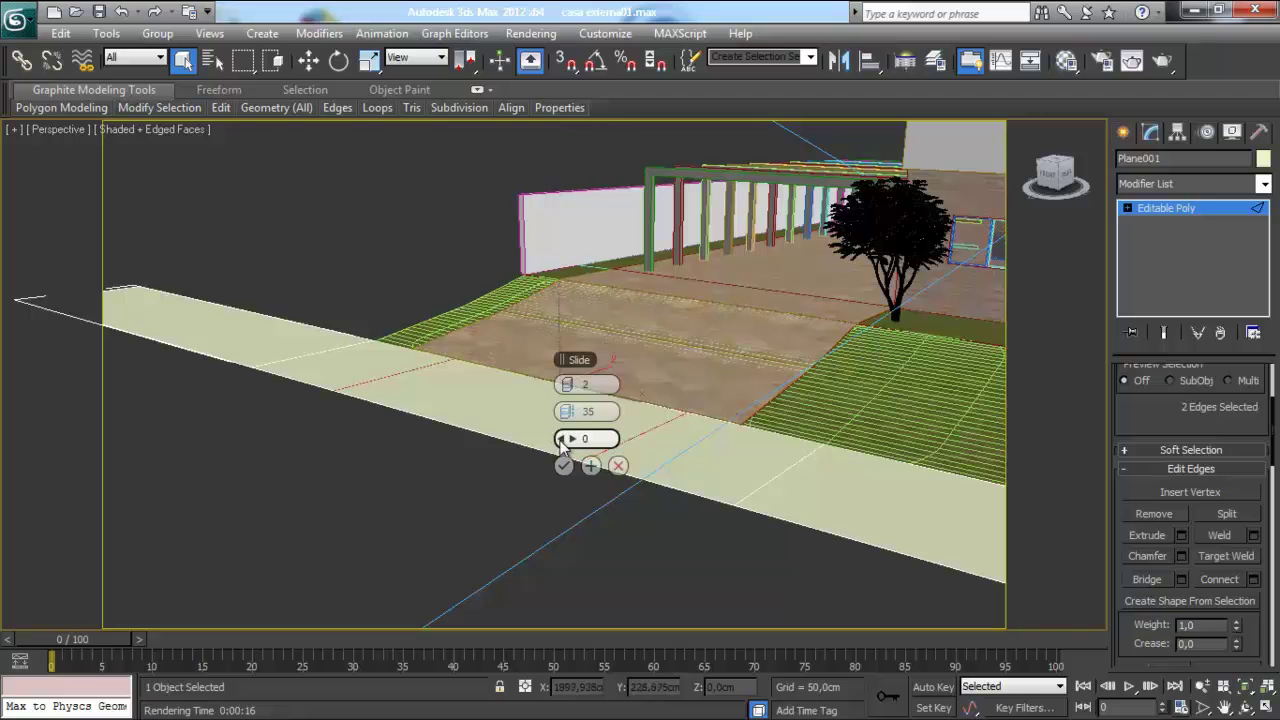
{"action": "left_click_drag", "start_coordinate": [571, 412], "coordinate": [804, 434]}
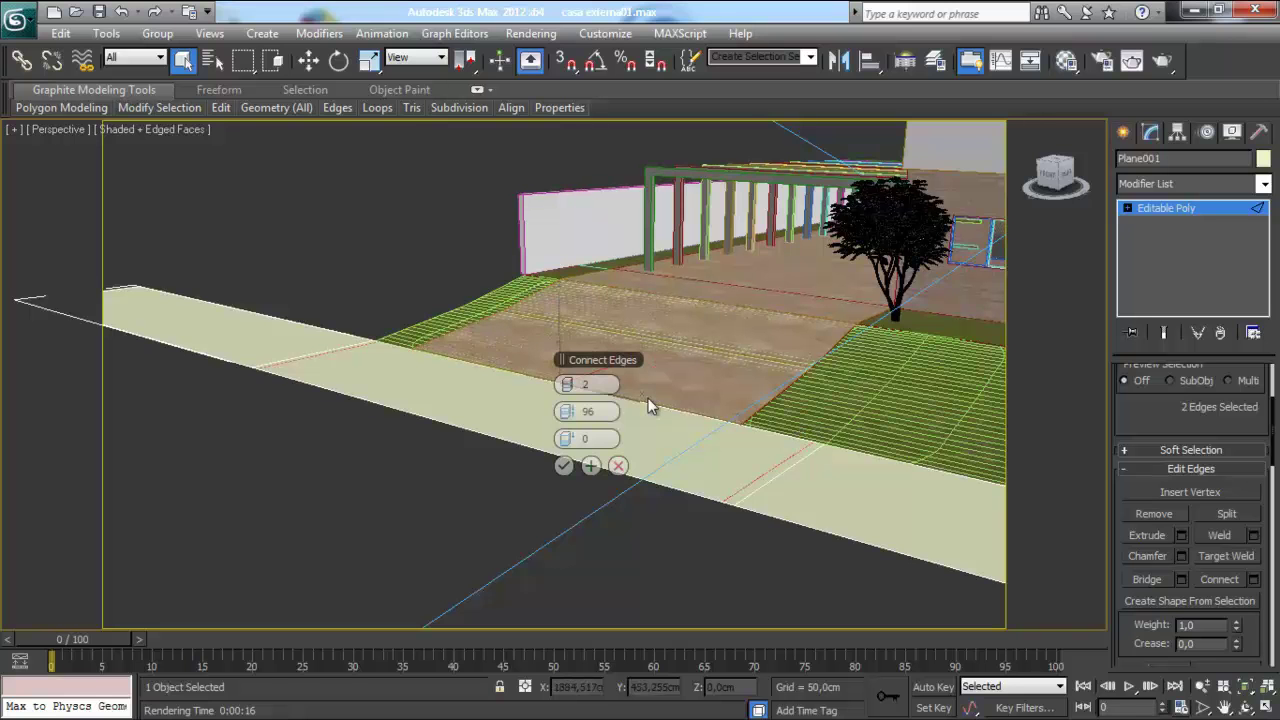
{"action": "left_click", "coordinate": [563, 465]}
{"action": "left_click", "coordinate": [537, 450]}
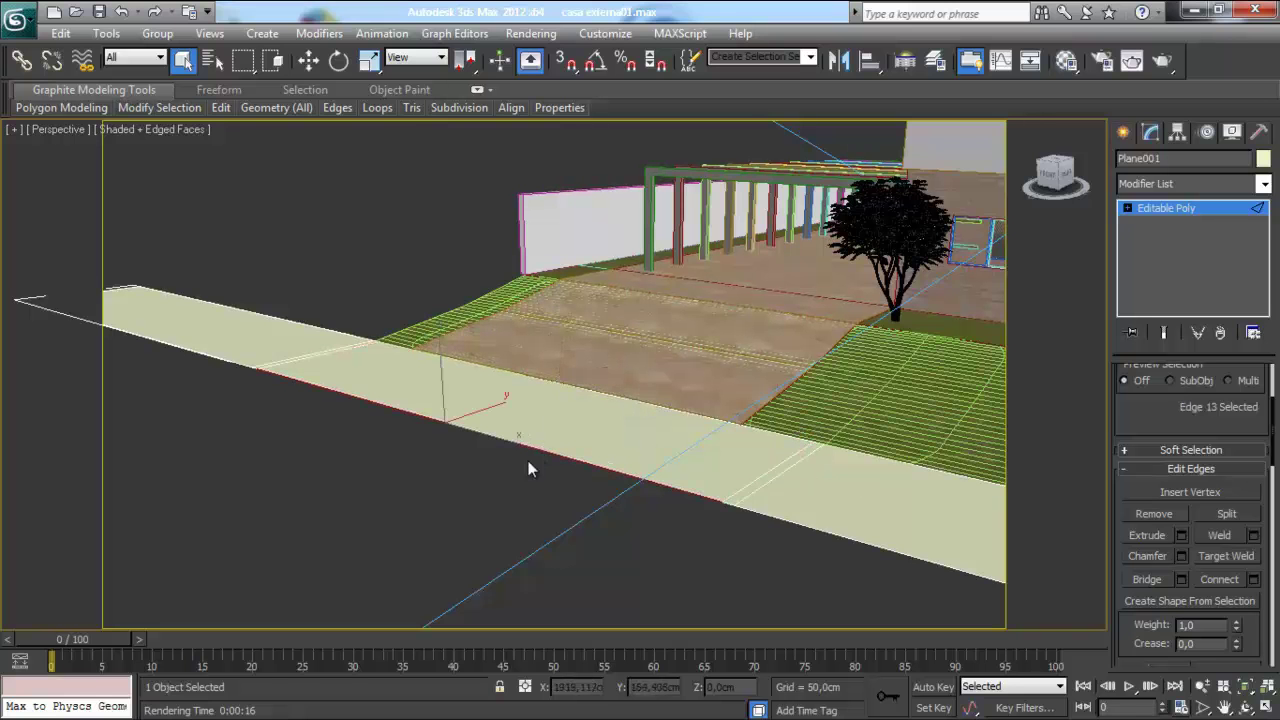
Lower the front edge about 6 cm on Z, then exit Edge sub-object level
{"action": "left_click", "coordinate": [308, 60]}
{"action": "scroll", "coordinate": [430, 447], "scroll_direction": "up", "scroll_amount": 1}
{"action": "scroll", "coordinate": [429, 430], "scroll_direction": "up", "scroll_amount": 3}
{"action": "scroll", "coordinate": [430, 420], "scroll_direction": "down", "scroll_amount": 2}
{"action": "scroll", "coordinate": [432, 413], "scroll_direction": "down", "scroll_amount": 1}
{"action": "mouse_move", "coordinate": [468, 392]}
{"action": "left_mouse_down", "text": "shift"}
{"action": "mouse_move", "coordinate": [478, 414]}
{"action": "mouse_move", "coordinate": [473, 378]}
{"action": "left_mouse_up", "text": "shift"}
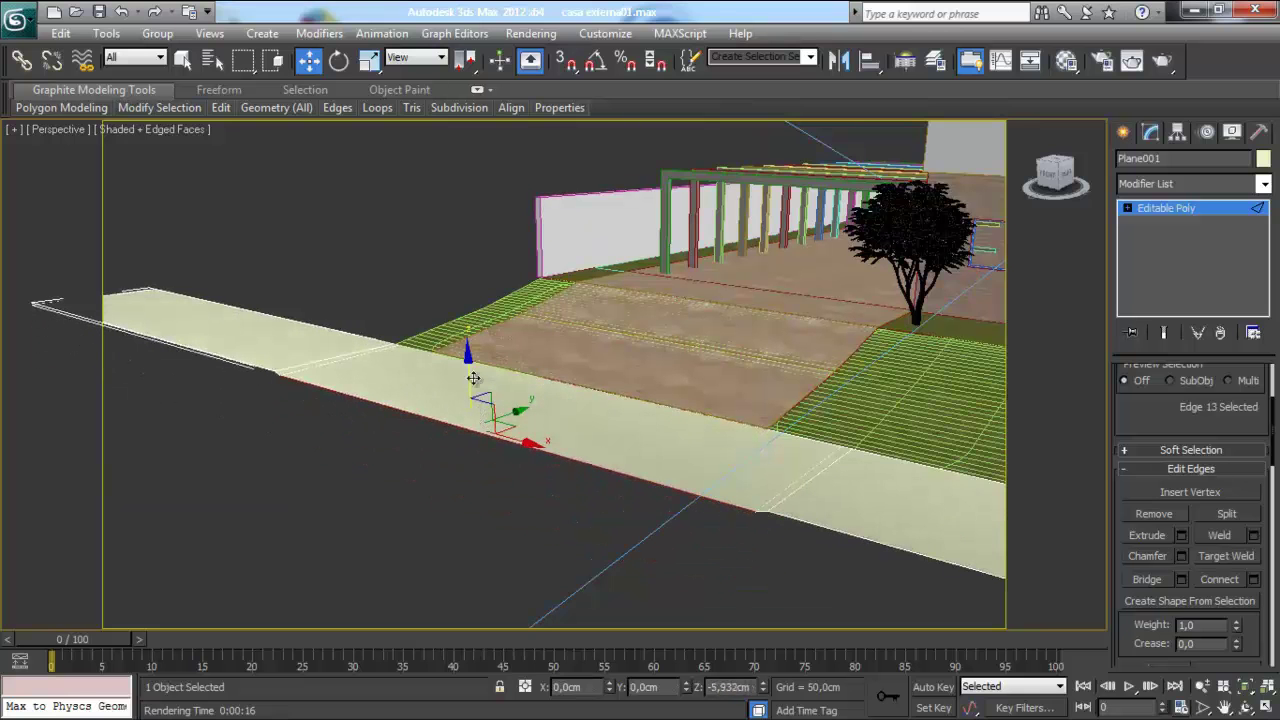
{"action": "scroll", "coordinate": [536, 396], "scroll_direction": "up", "scroll_amount": 4}
{"action": "middle_click_drag", "start_coordinate": [536, 396], "coordinate": [533, 396]}
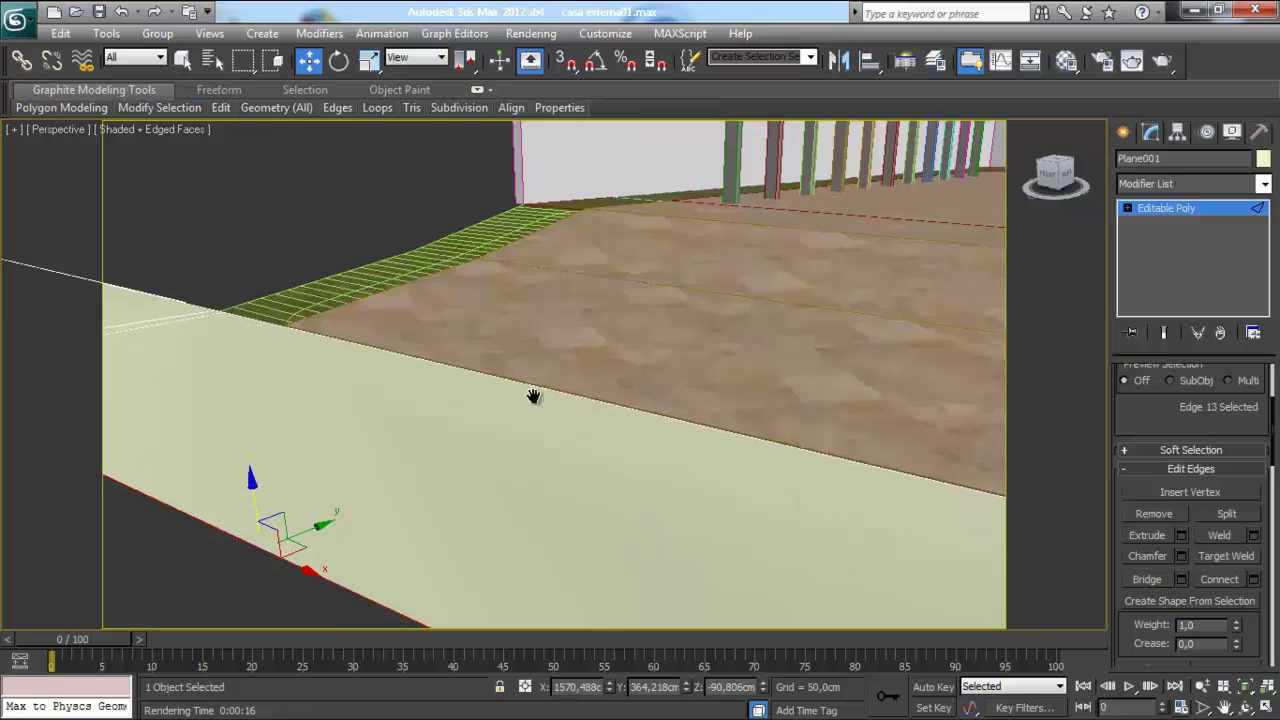
{"action": "scroll", "coordinate": [533, 396], "scroll_direction": "down", "scroll_amount": 5}
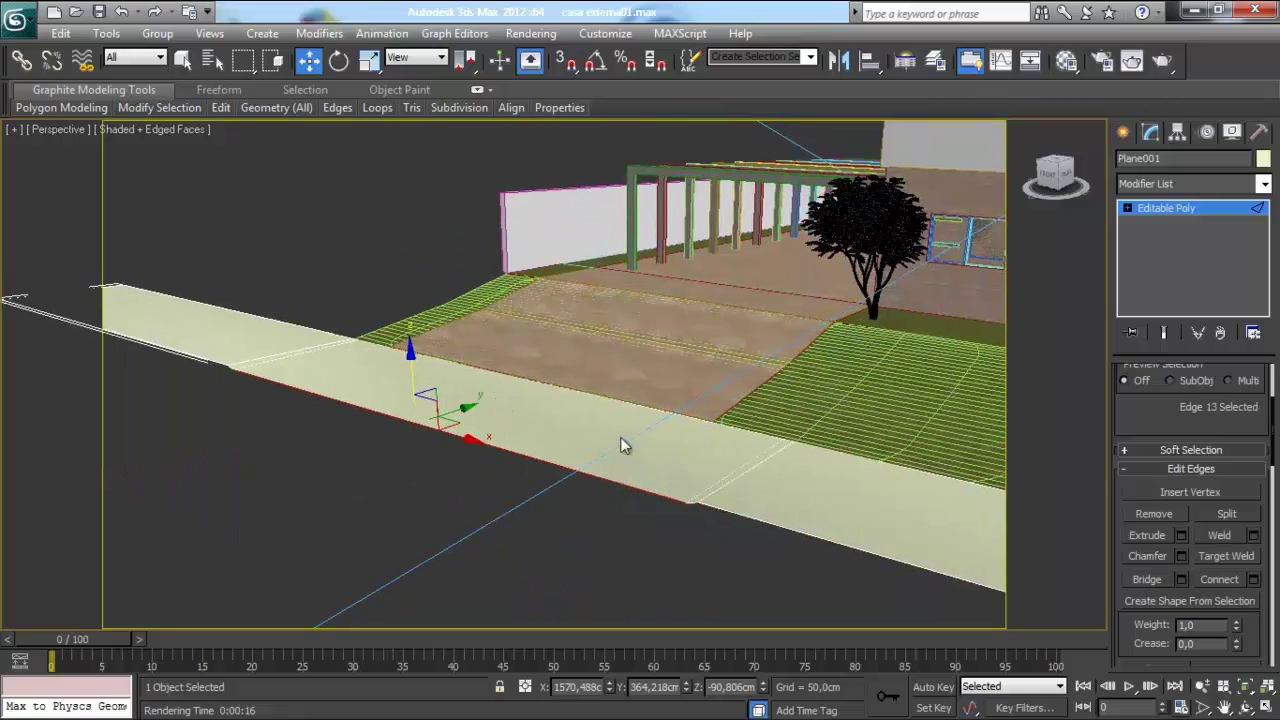
{"action": "left_click_drag", "start_coordinate": [1272, 420], "coordinate": [1272, 370]}
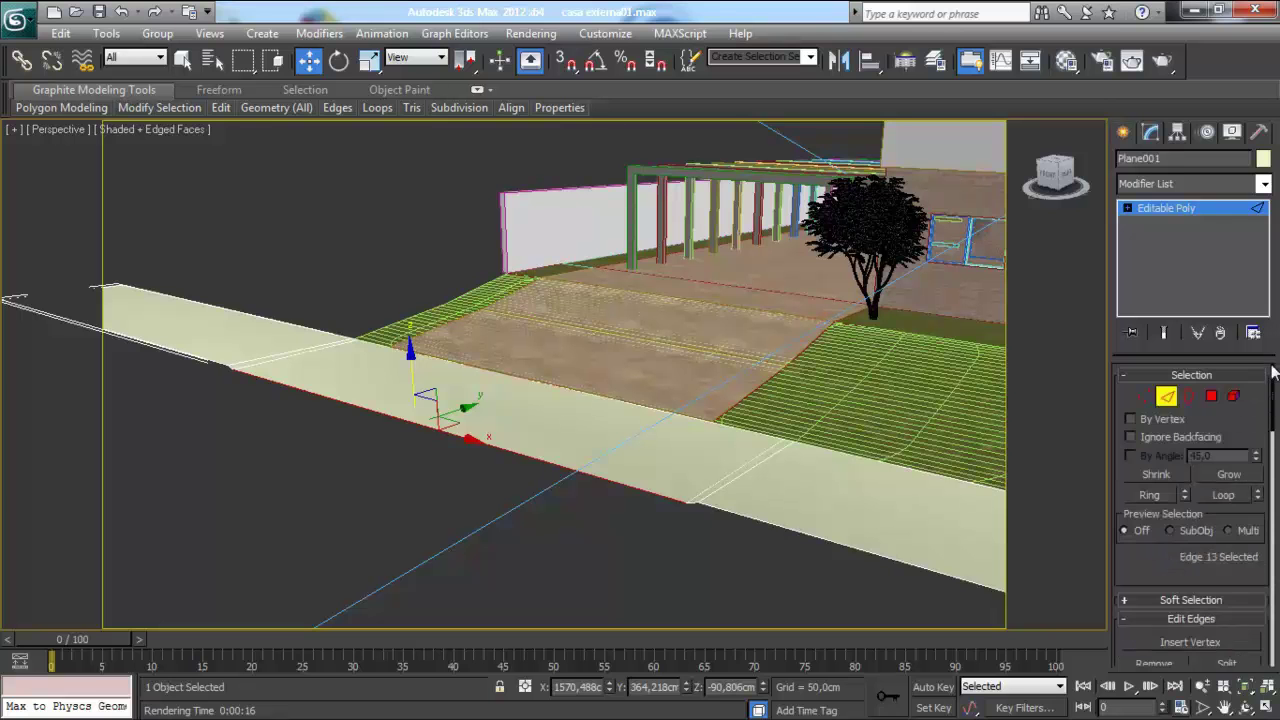
{"action": "left_click", "coordinate": [1166, 396]}
{"action": "middle_click_drag", "start_coordinate": [600, 380], "coordinate": [457, 370], "text": "alt"}
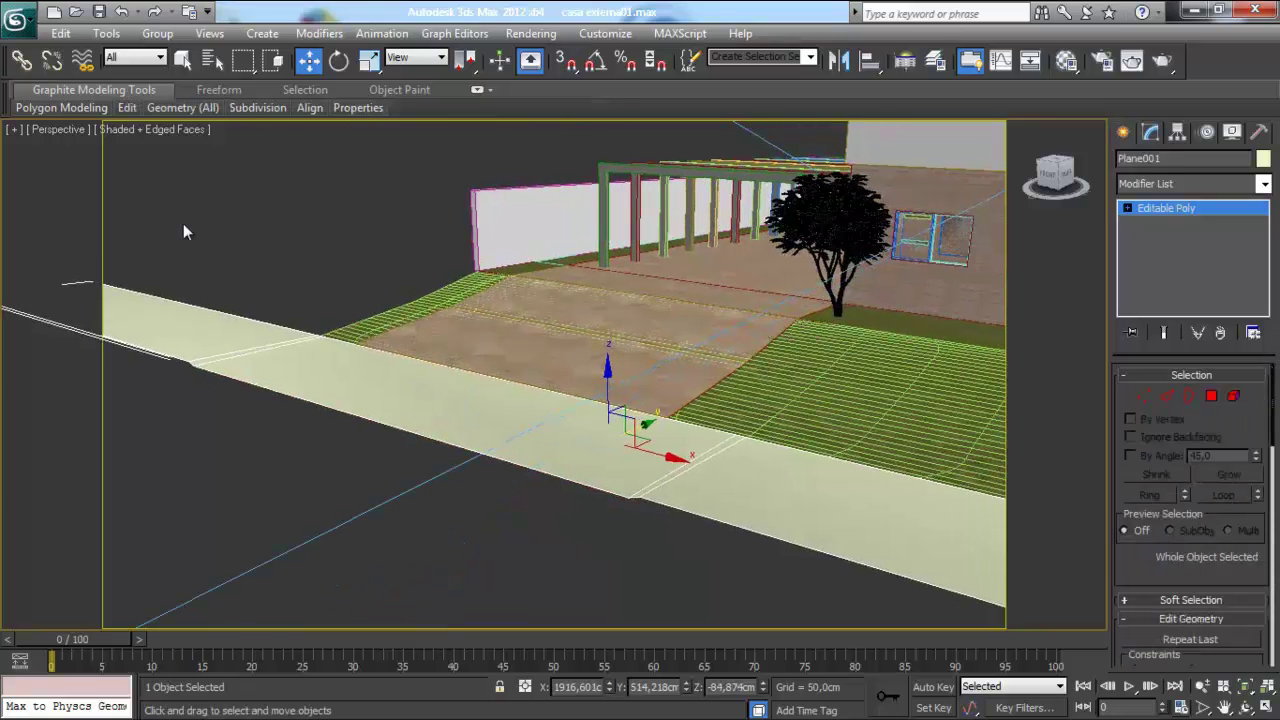
Return to plain object selection and pan the perspective view along the sidewalk
{"action": "left_click", "coordinate": [183, 60]}
{"action": "mouse_move", "coordinate": [697, 466]}
{"action": "middle_mouse_down"}
{"action": "mouse_move", "coordinate": [500, 420]}
{"action": "mouse_move", "coordinate": [603, 449]}
{"action": "middle_mouse_up"}
{"action": "scroll", "coordinate": [645, 450], "scroll_direction": "down", "scroll_amount": 5}
{"action": "scroll", "coordinate": [524, 405], "scroll_direction": "up", "scroll_amount": 5}
{"action": "mouse_move", "coordinate": [524, 405]}
{"action": "middle_mouse_down"}
{"action": "mouse_move", "coordinate": [606, 420]}
{"action": "mouse_move", "coordinate": [586, 433]}
{"action": "middle_mouse_up"}
{"action": "scroll", "coordinate": [574, 414], "scroll_direction": "up", "scroll_amount": 3}
{"action": "scroll", "coordinate": [560, 423], "scroll_direction": "down", "scroll_amount": 5}
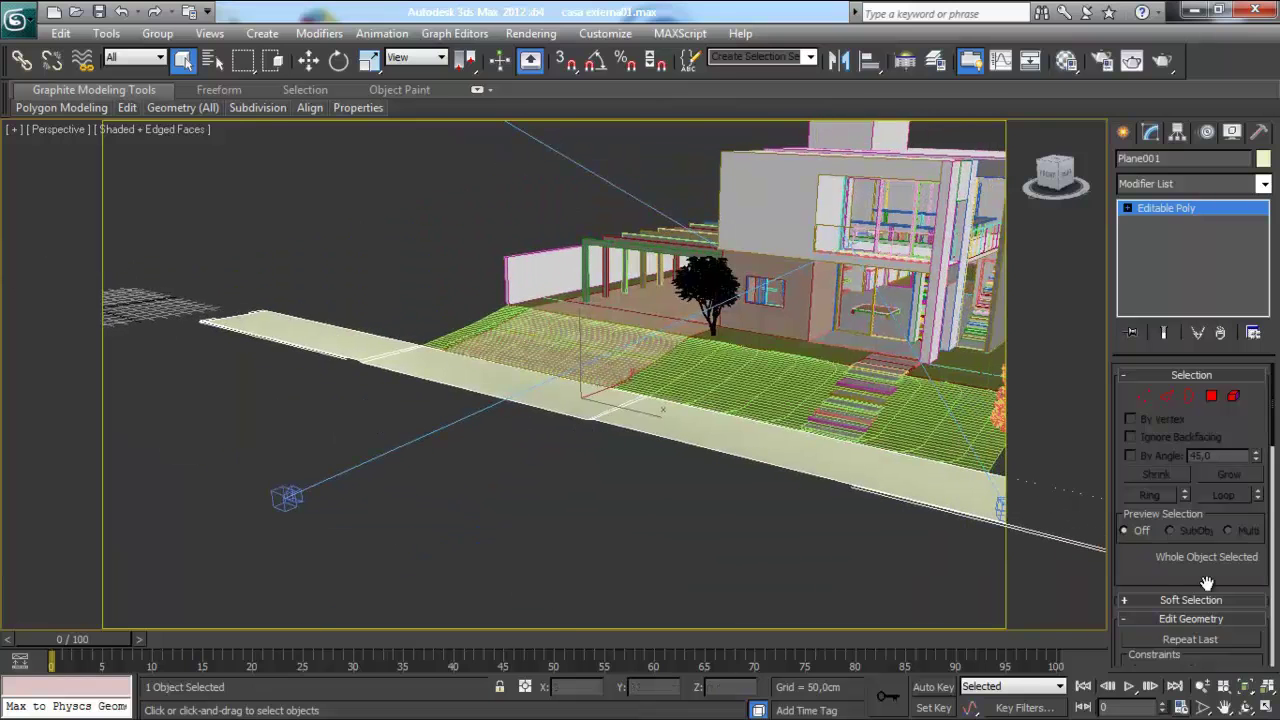
Switch to the four-viewport layout and pan the Top, Front and Left views onto the sidewalk
{"action": "left_click", "coordinate": [1266, 690]}
{"action": "scroll", "coordinate": [374, 286], "scroll_direction": "up", "scroll_amount": 3}
{"action": "middle_click_drag", "start_coordinate": [374, 286], "coordinate": [414, 293]}
{"action": "scroll", "coordinate": [294, 278], "scroll_direction": "up", "scroll_amount": 2}
{"action": "scroll", "coordinate": [292, 286], "scroll_direction": "up", "scroll_amount": 2}
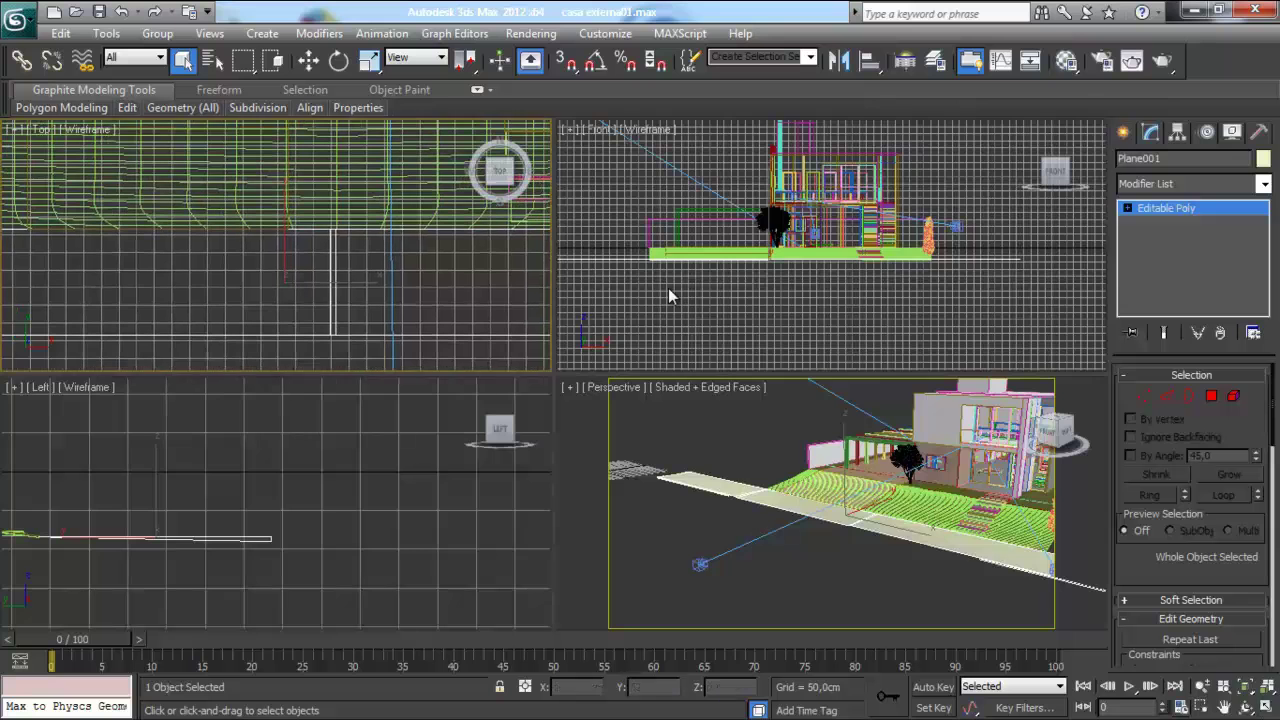
{"action": "middle_click_drag", "start_coordinate": [668, 288], "coordinate": [765, 298]}
{"action": "mouse_move", "coordinate": [322, 525]}
{"action": "middle_mouse_down"}
{"action": "mouse_move", "coordinate": [390, 515]}
{"action": "mouse_move", "coordinate": [327, 516]}
{"action": "middle_mouse_up"}
Zoom the viewports and re-center the sidewalk in the Front and Top views
{"action": "scroll", "coordinate": [340, 515], "scroll_direction": "down", "scroll_amount": 1}
{"action": "scroll", "coordinate": [323, 514], "scroll_direction": "up", "scroll_amount": 2}
{"action": "scroll", "coordinate": [323, 514], "scroll_direction": "up", "scroll_amount": 1}
{"action": "scroll", "coordinate": [292, 264], "scroll_direction": "down", "scroll_amount": 4}
{"action": "scroll", "coordinate": [300, 268], "scroll_direction": "down", "scroll_amount": 2}
{"action": "scroll", "coordinate": [296, 270], "scroll_direction": "up", "scroll_amount": 2}
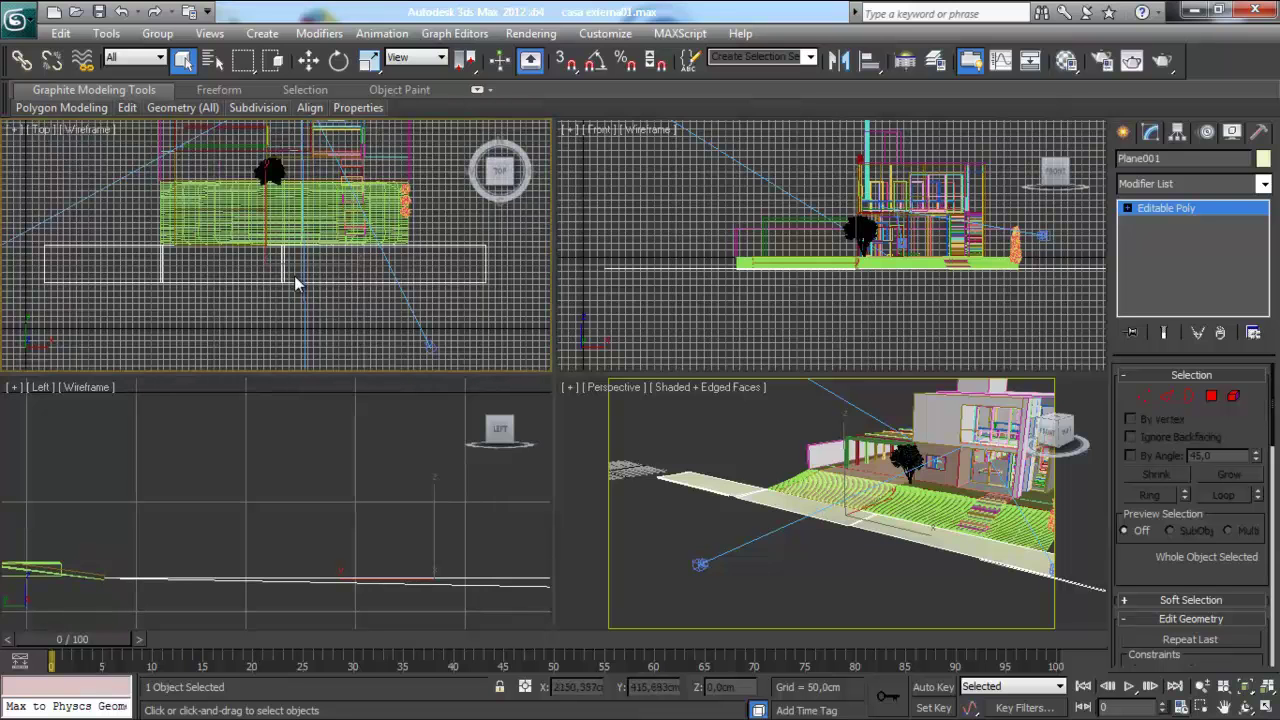
{"action": "middle_click", "coordinate": [883, 320]}
{"action": "middle_click", "coordinate": [342, 330]}
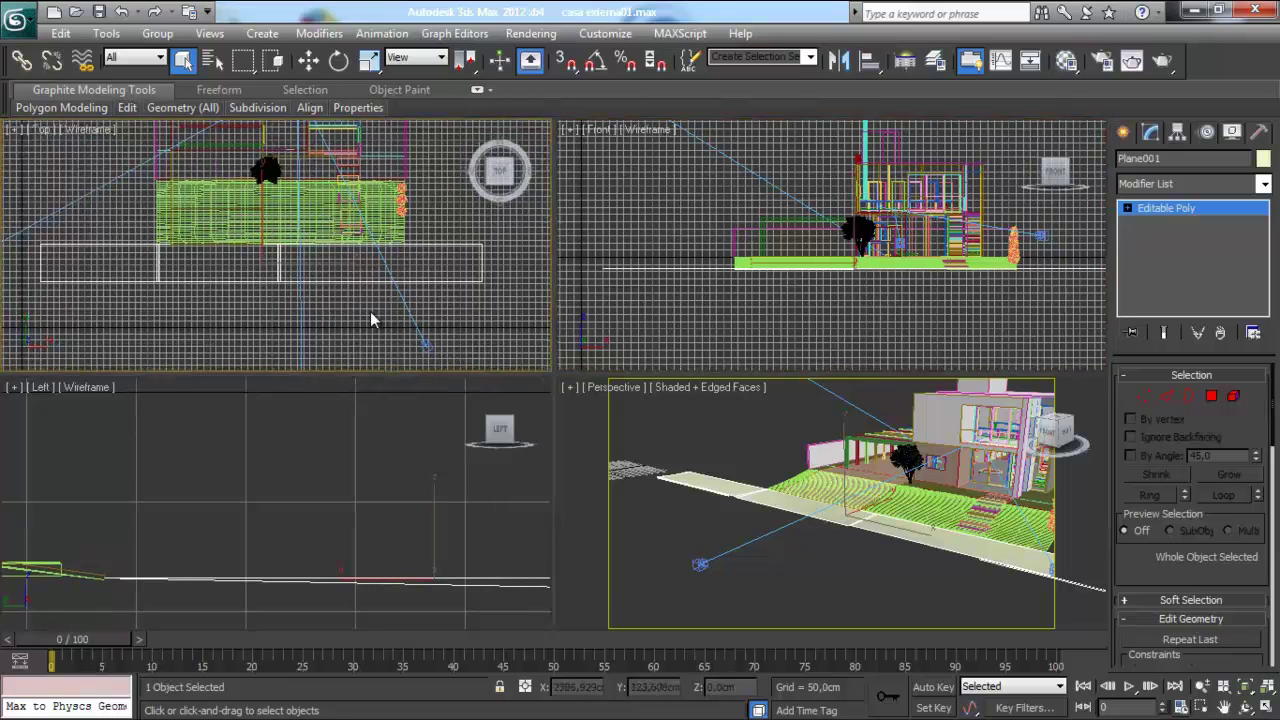
{"action": "middle_click_drag", "start_coordinate": [351, 305], "coordinate": [341, 299]}
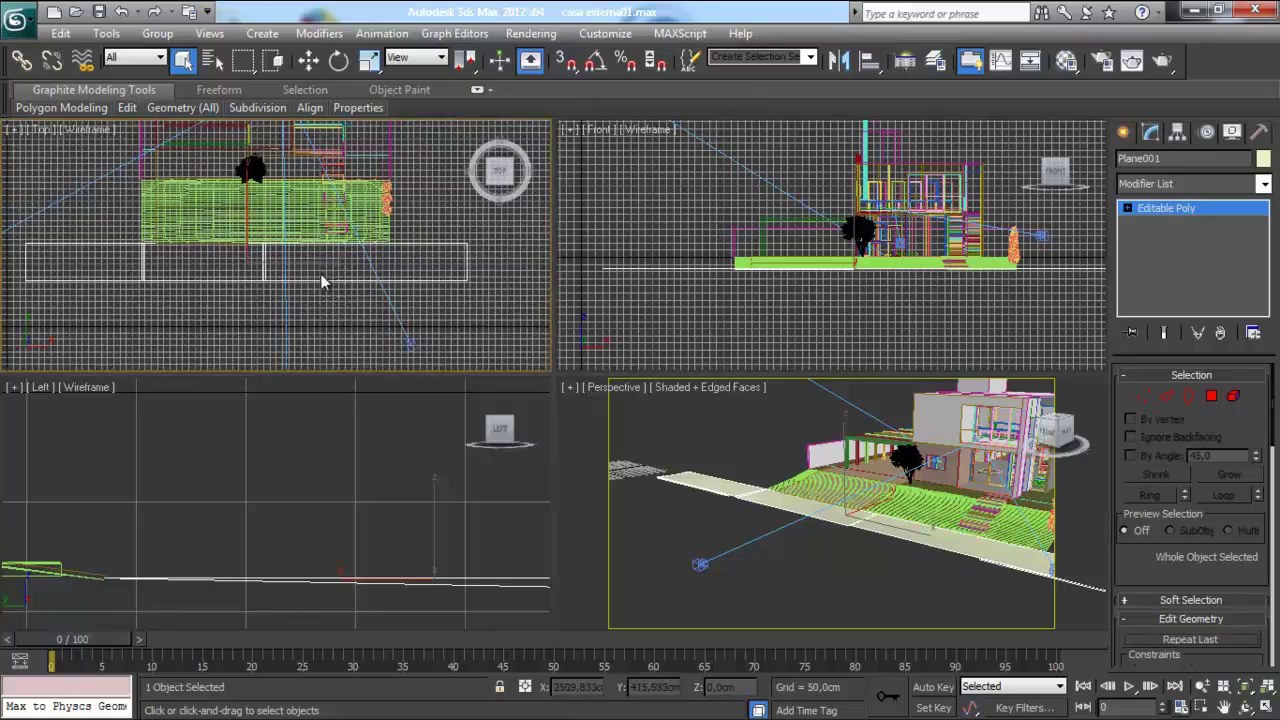
Hide Unselected so only the sidewalk plane remains, then pan the Top and Front views onto it
{"action": "right_click", "coordinate": [321, 276]}
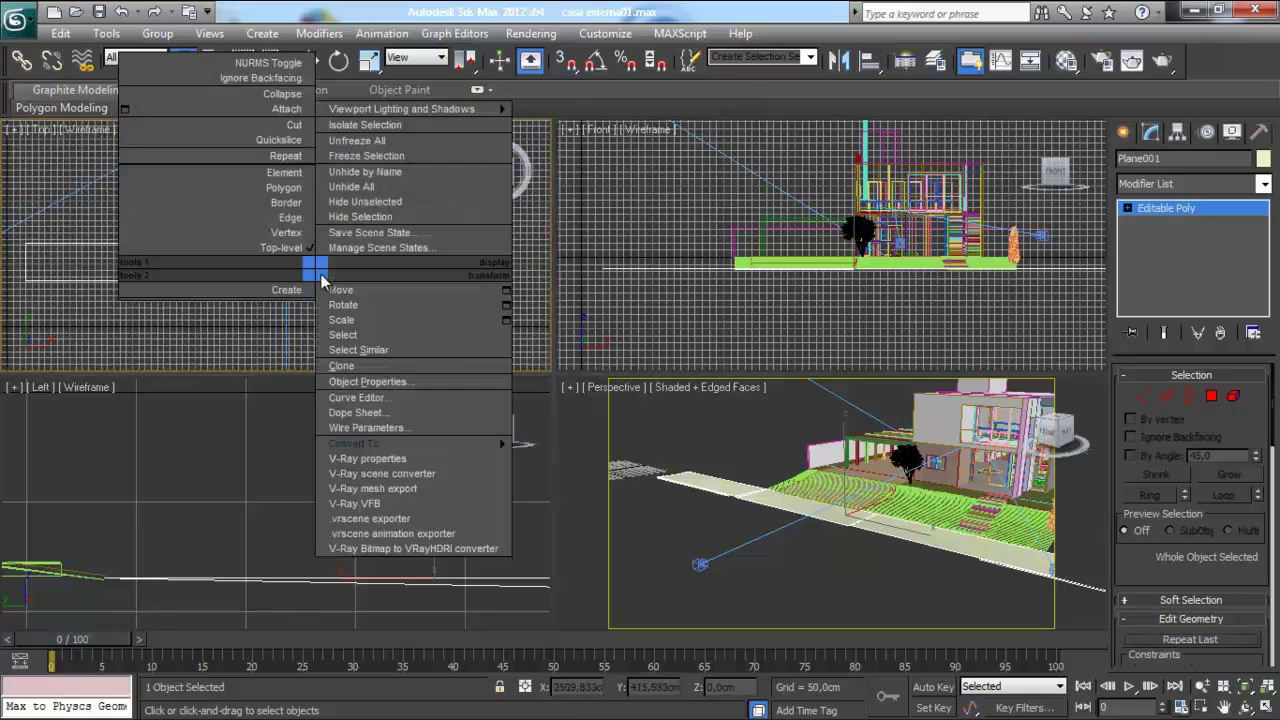
{"action": "left_click", "coordinate": [394, 218]}
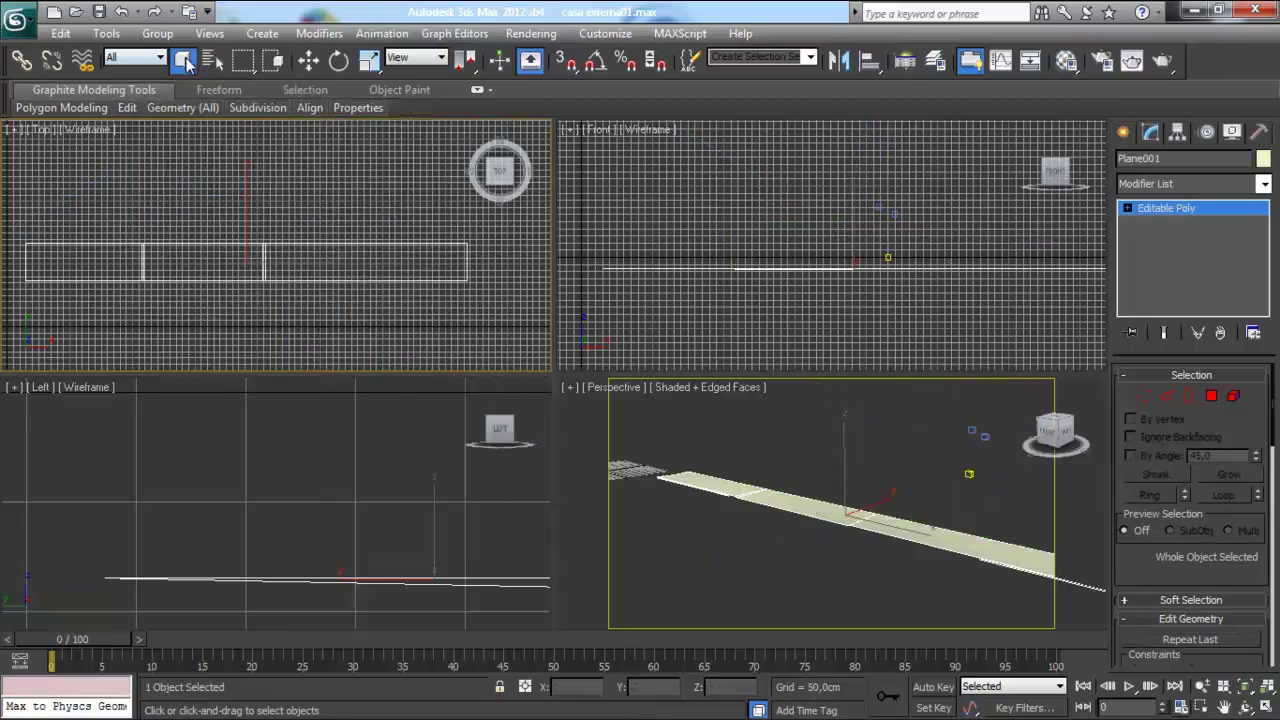
{"action": "scroll", "coordinate": [348, 280], "scroll_direction": "up", "scroll_amount": 3}
{"action": "middle_click_drag", "start_coordinate": [329, 277], "coordinate": [304, 287]}
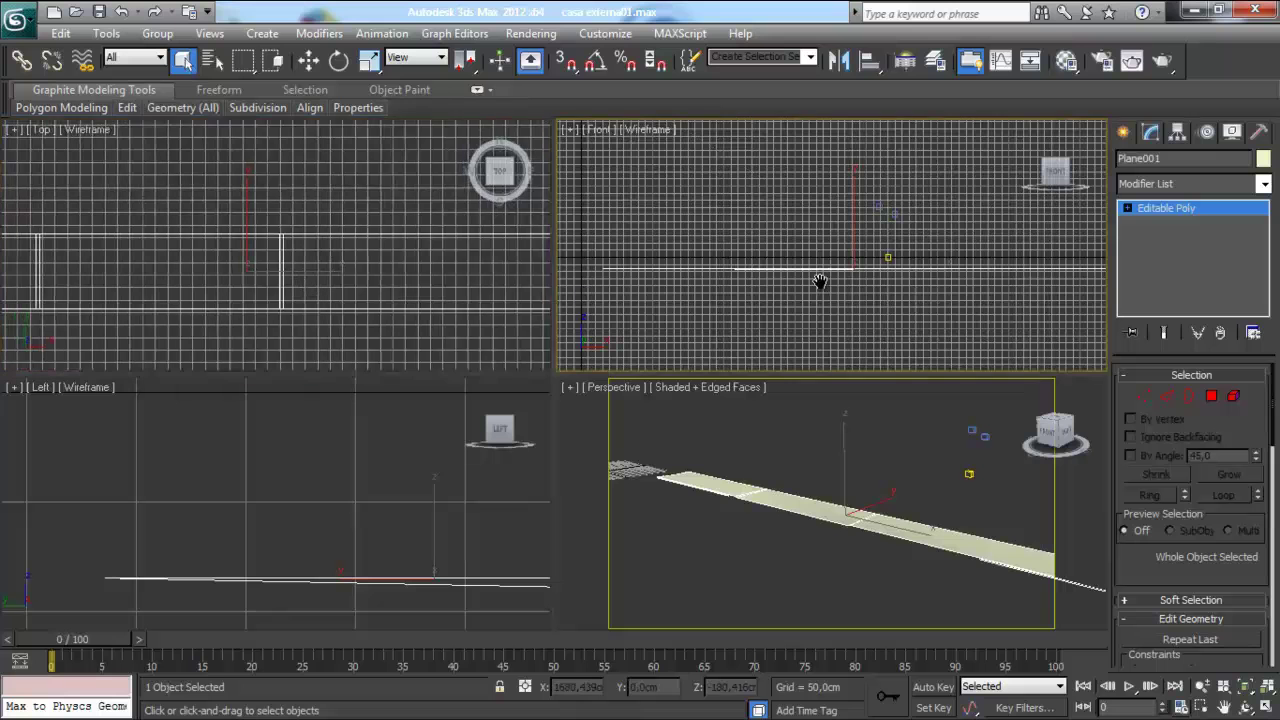
{"action": "middle_click_drag", "start_coordinate": [817, 280], "coordinate": [814, 276]}
{"action": "middle_click_drag", "start_coordinate": [266, 327], "coordinate": [310, 320]}
Zoom and pan the Left, Front and Top views until both sidewalk edges are framed
{"action": "scroll", "coordinate": [251, 478], "scroll_direction": "down", "scroll_amount": 4}
{"action": "scroll", "coordinate": [232, 467], "scroll_direction": "down", "scroll_amount": 1}
{"action": "middle_click_drag", "start_coordinate": [291, 476], "coordinate": [249, 508]}
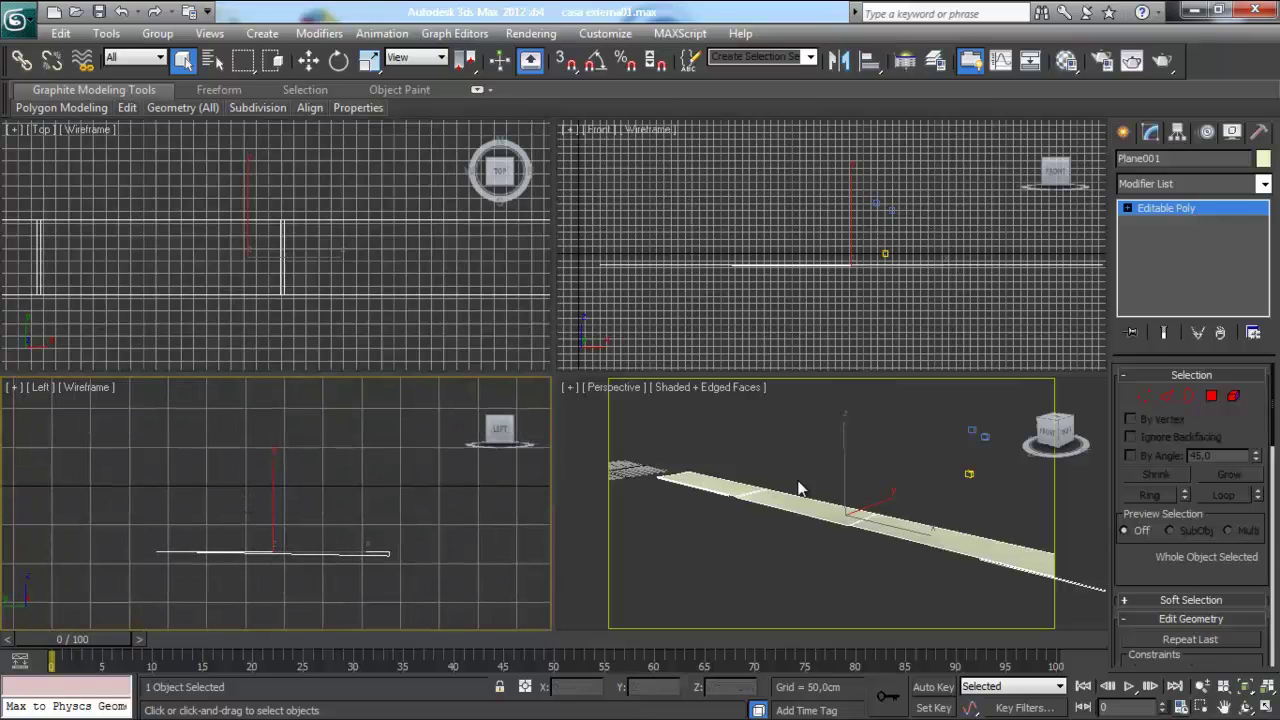
{"action": "middle_click_drag", "start_coordinate": [884, 347], "coordinate": [871, 345]}
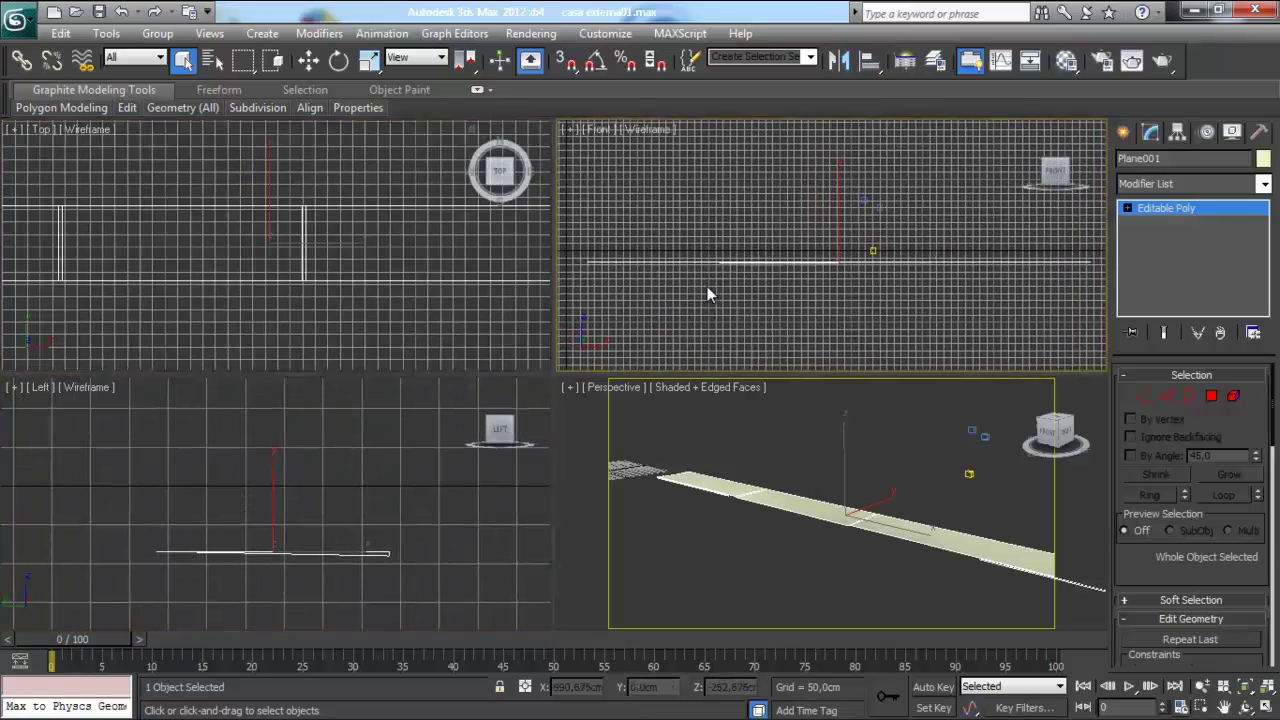
{"action": "middle_click_drag", "start_coordinate": [303, 280], "coordinate": [299, 278]}
{"action": "scroll", "coordinate": [285, 280], "scroll_direction": "up", "scroll_amount": 3}
{"action": "scroll", "coordinate": [289, 280], "scroll_direction": "down", "scroll_amount": 2}
{"action": "middle_click_drag", "start_coordinate": [397, 277], "coordinate": [203, 282]}
{"action": "middle_click_drag", "start_coordinate": [647, 285], "coordinate": [769, 287]}
{"action": "scroll", "coordinate": [692, 286], "scroll_direction": "up", "scroll_amount": 1}
{"action": "scroll", "coordinate": [413, 283], "scroll_direction": "down", "scroll_amount": 2}
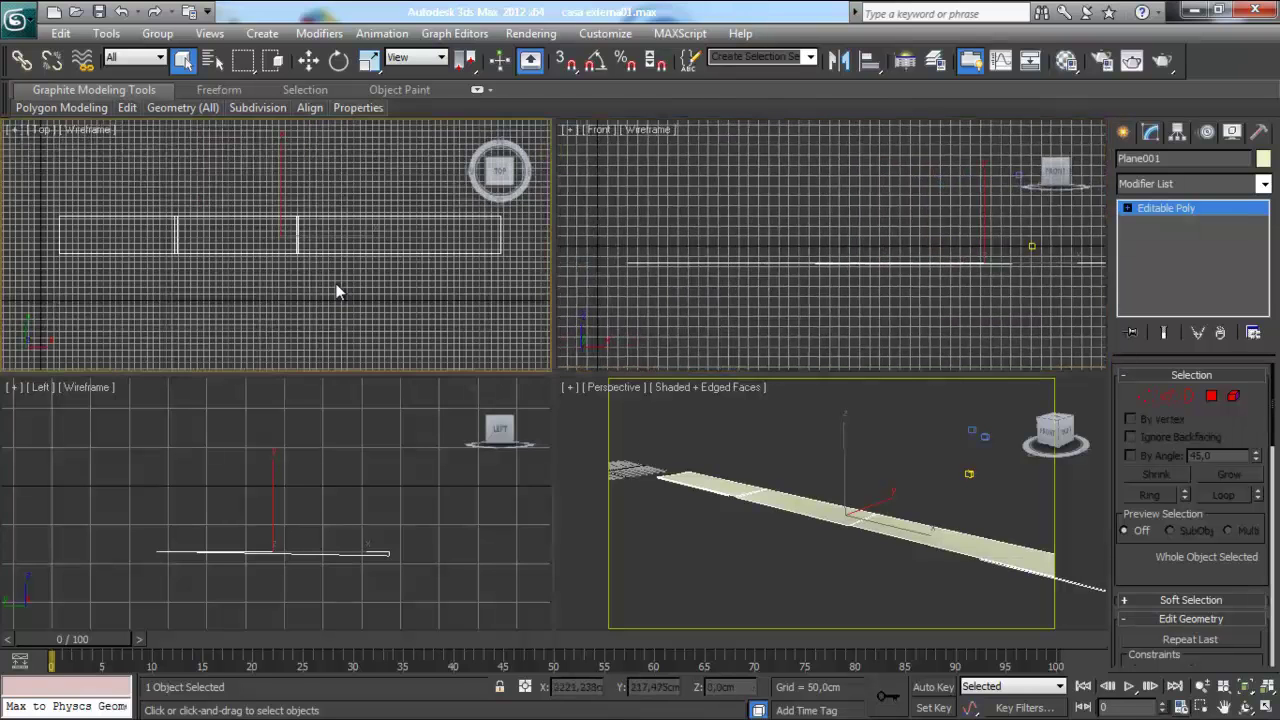
{"action": "middle_click_drag", "start_coordinate": [335, 283], "coordinate": [328, 285]}
Start the Box tool from Standard Primitives and frame the sidewalk edge in the Top view
{"action": "left_click", "coordinate": [1124, 133]}
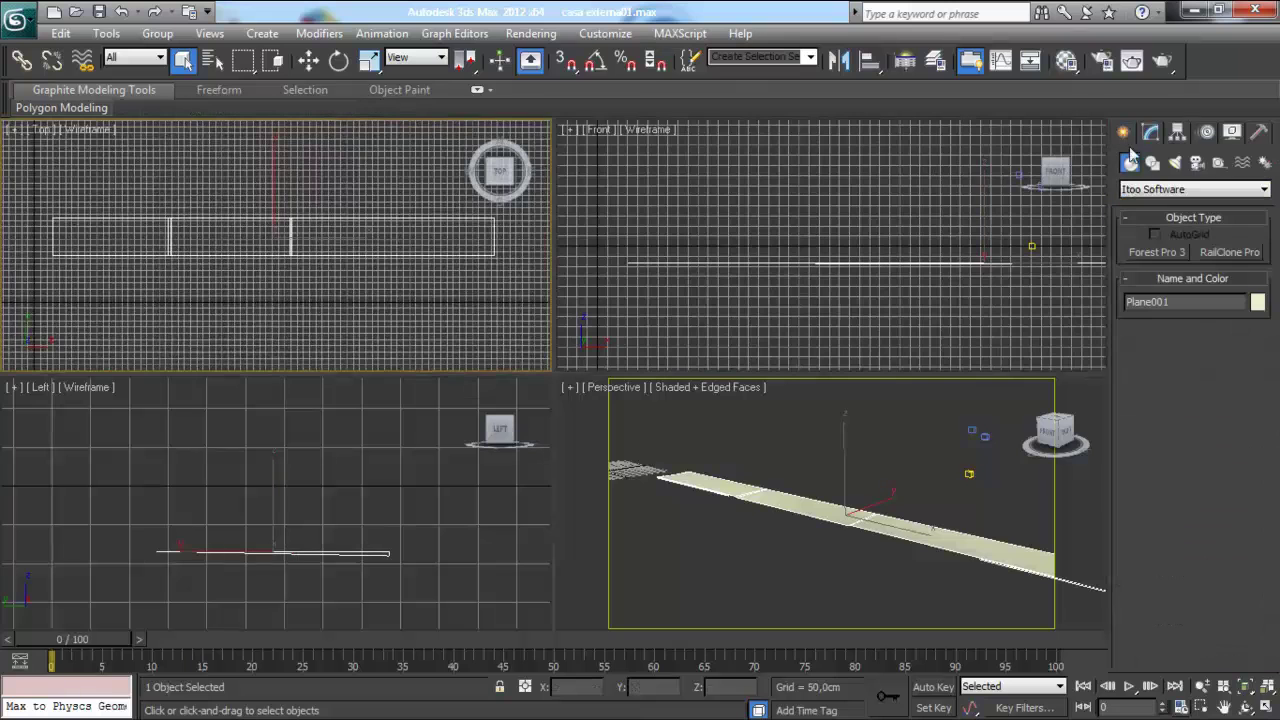
{"action": "left_click", "coordinate": [1208, 190]}
{"action": "left_click", "coordinate": [1170, 203]}
{"action": "left_click", "coordinate": [1157, 253]}
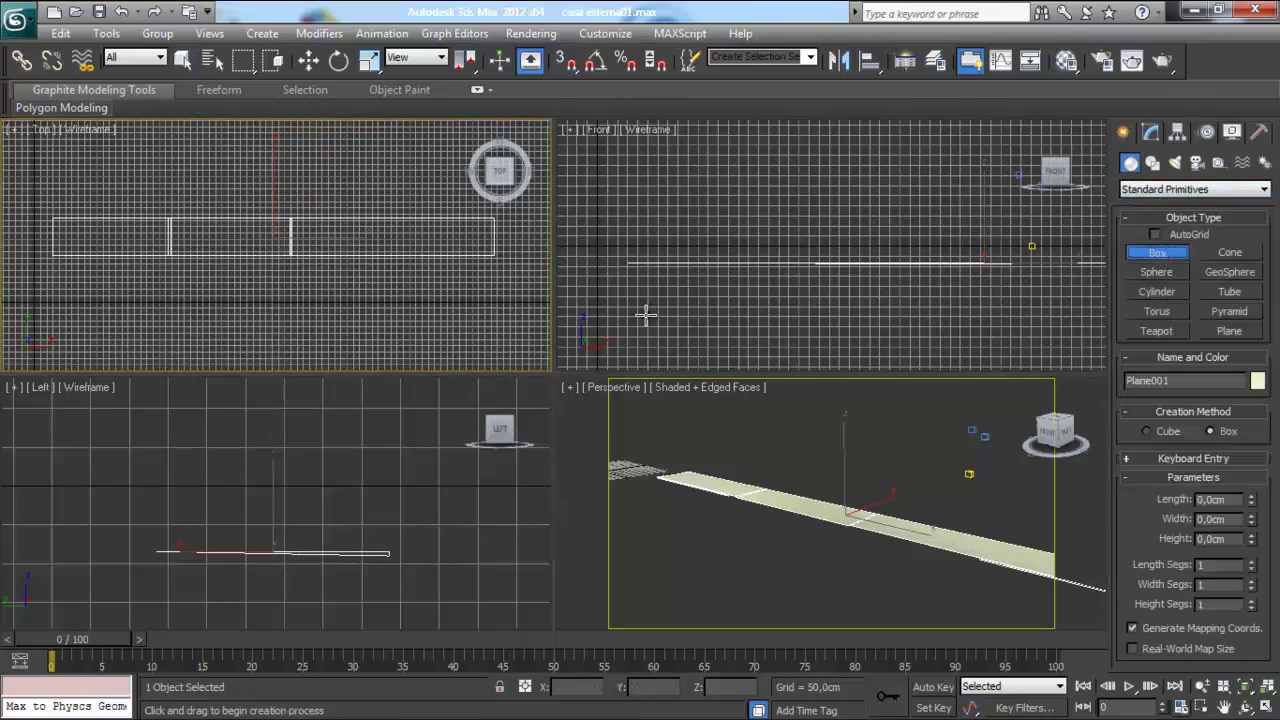
{"action": "middle_click_drag", "start_coordinate": [250, 297], "coordinate": [339, 300]}
{"action": "scroll", "coordinate": [324, 279], "scroll_direction": "up", "scroll_amount": 3}
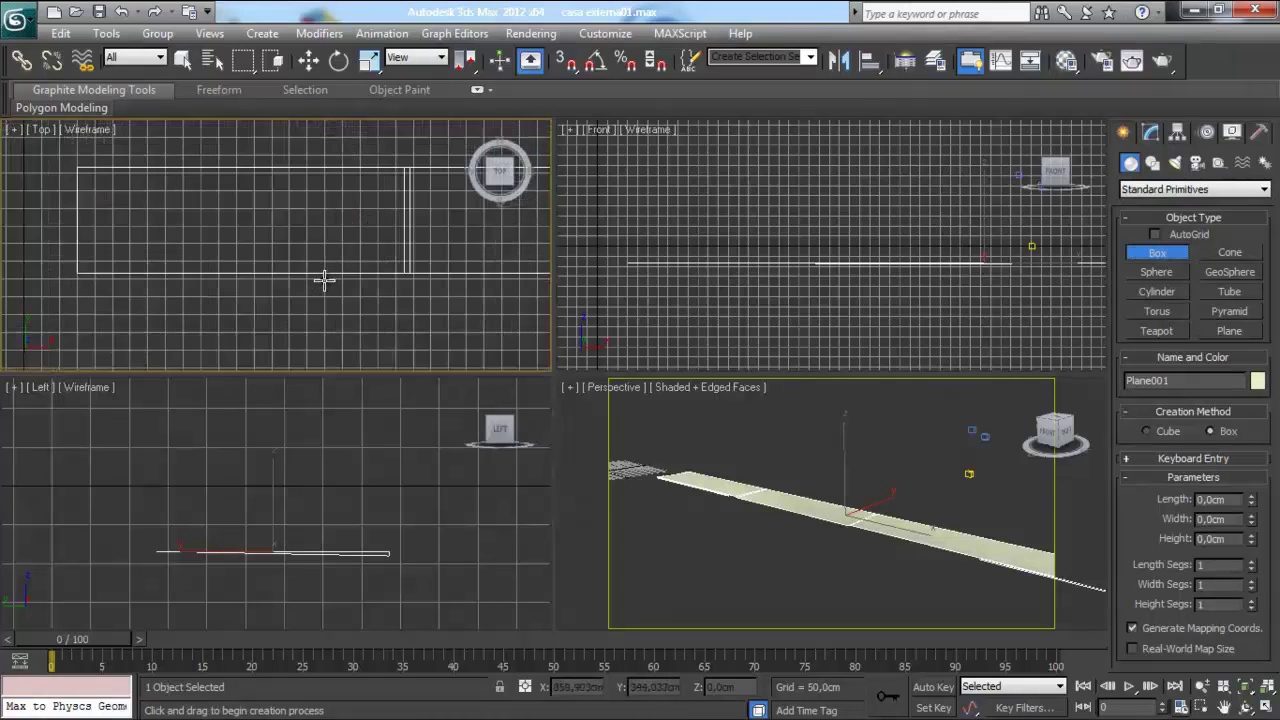
Draw a long thin box along the sidewalk's front edge and move it down on Z
{"action": "left_click_drag", "start_coordinate": [76, 271], "coordinate": [411, 280]}
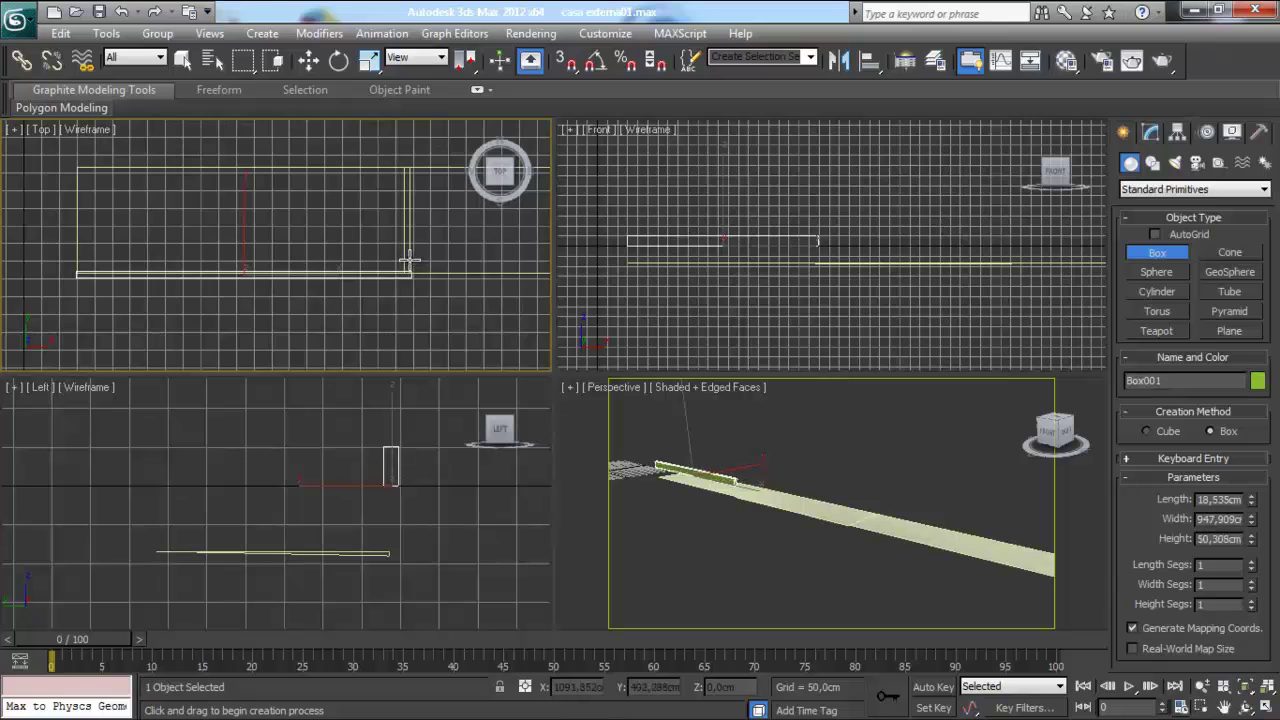
{"action": "left_click", "coordinate": [411, 268]}
{"action": "key", "text": "w"}
{"action": "middle_click_drag", "start_coordinate": [392, 476], "coordinate": [362, 478]}
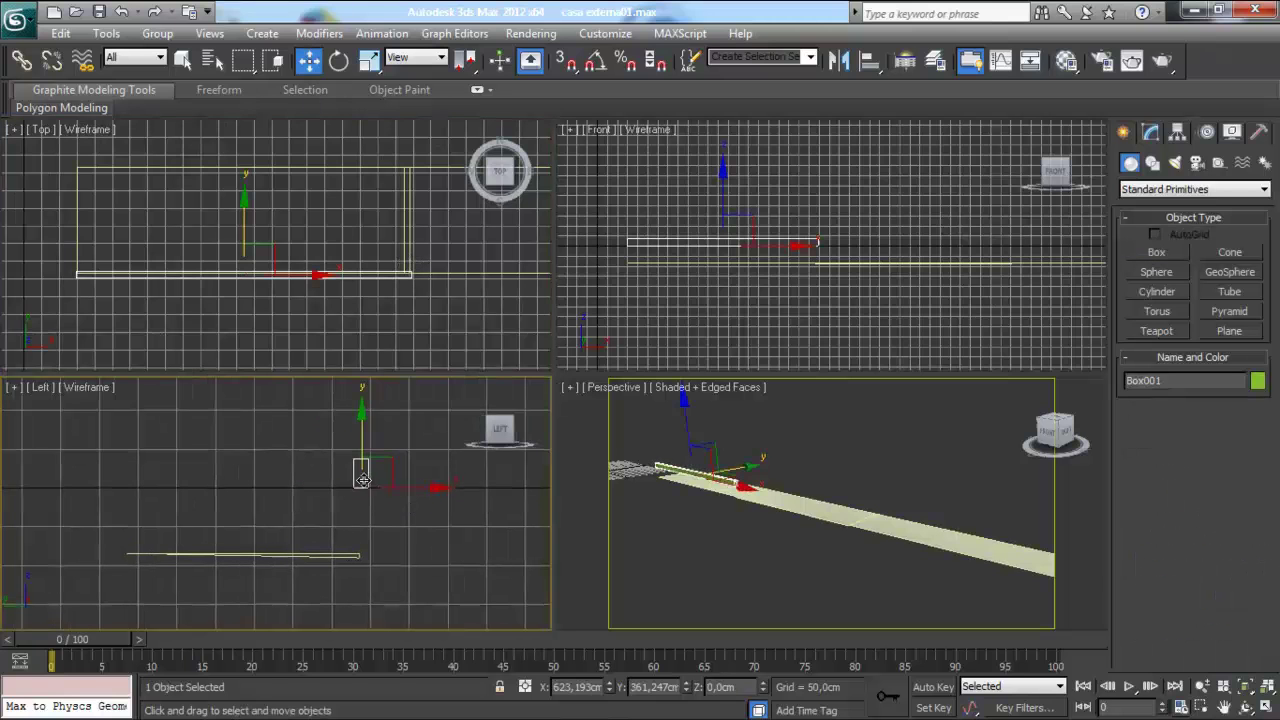
{"action": "left_click_drag", "start_coordinate": [362, 438], "coordinate": [362, 510]}
Nudge Box001 down against the sidewalk to about Z -90.9 cm
{"action": "scroll", "coordinate": [396, 541], "scroll_direction": "up", "scroll_amount": 3}
{"action": "scroll", "coordinate": [396, 541], "scroll_direction": "up", "scroll_amount": 3}
{"action": "scroll", "coordinate": [307, 492], "scroll_direction": "down", "scroll_amount": 5}
{"action": "scroll", "coordinate": [310, 500], "scroll_direction": "up", "scroll_amount": 2}
{"action": "left_click_drag", "start_coordinate": [331, 489], "coordinate": [331, 525]}
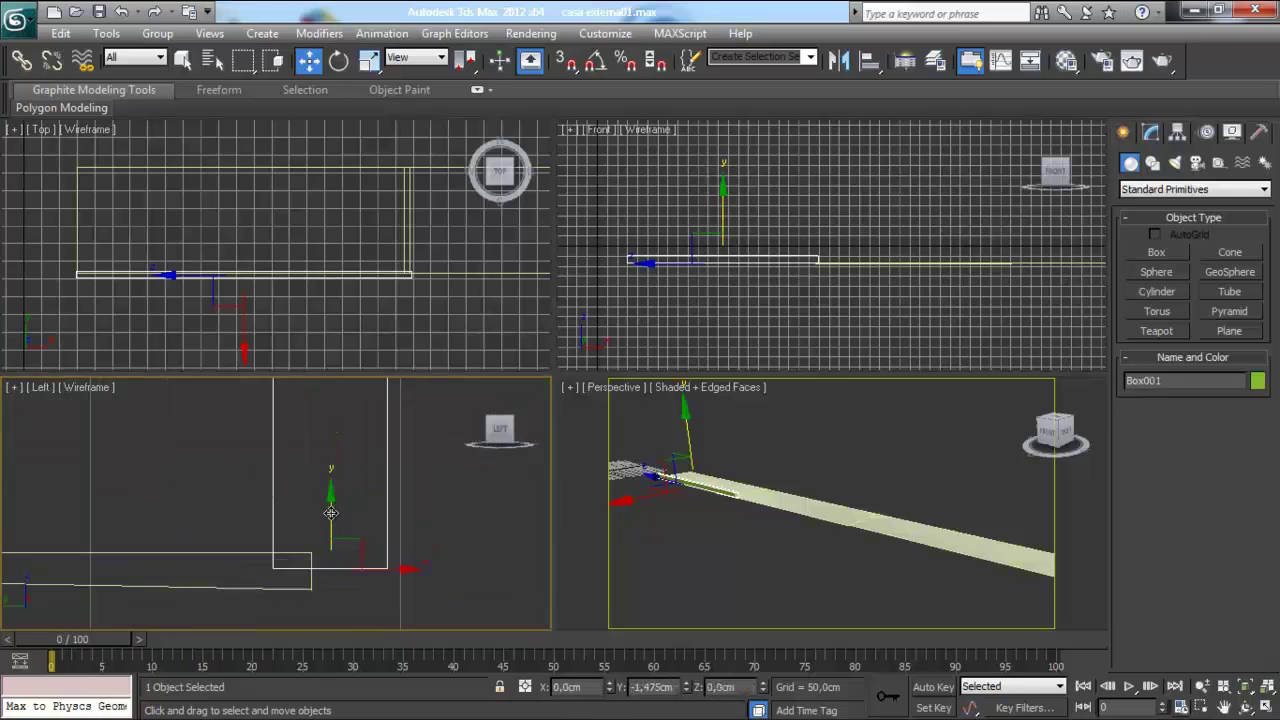
{"action": "scroll", "coordinate": [278, 282], "scroll_direction": "up", "scroll_amount": 2}
{"action": "scroll", "coordinate": [280, 290], "scroll_direction": "up", "scroll_amount": 2}
{"action": "scroll", "coordinate": [280, 292], "scroll_direction": "up", "scroll_amount": 2}
{"action": "left_click", "coordinate": [1150, 132]}
{"action": "type", "text": "15"}
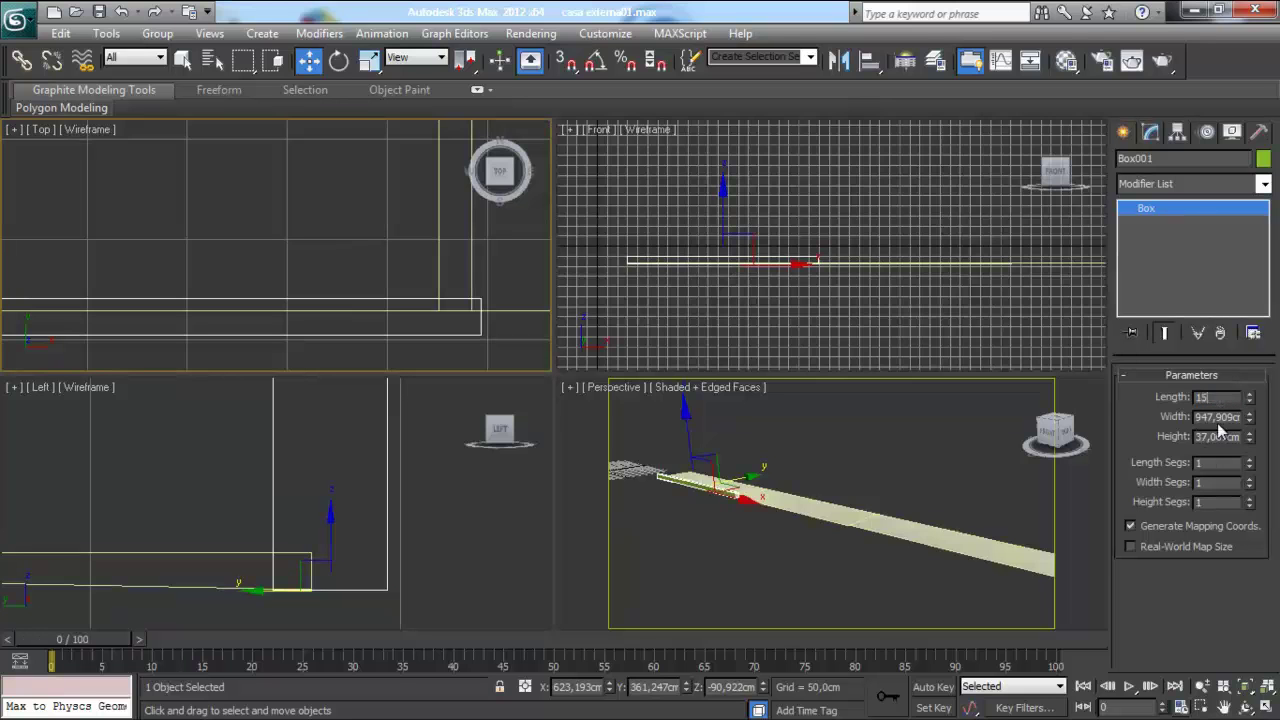
Enter a 15 cm length and 15 cm height in the box parameters
{"action": "key", "text": "Return"}
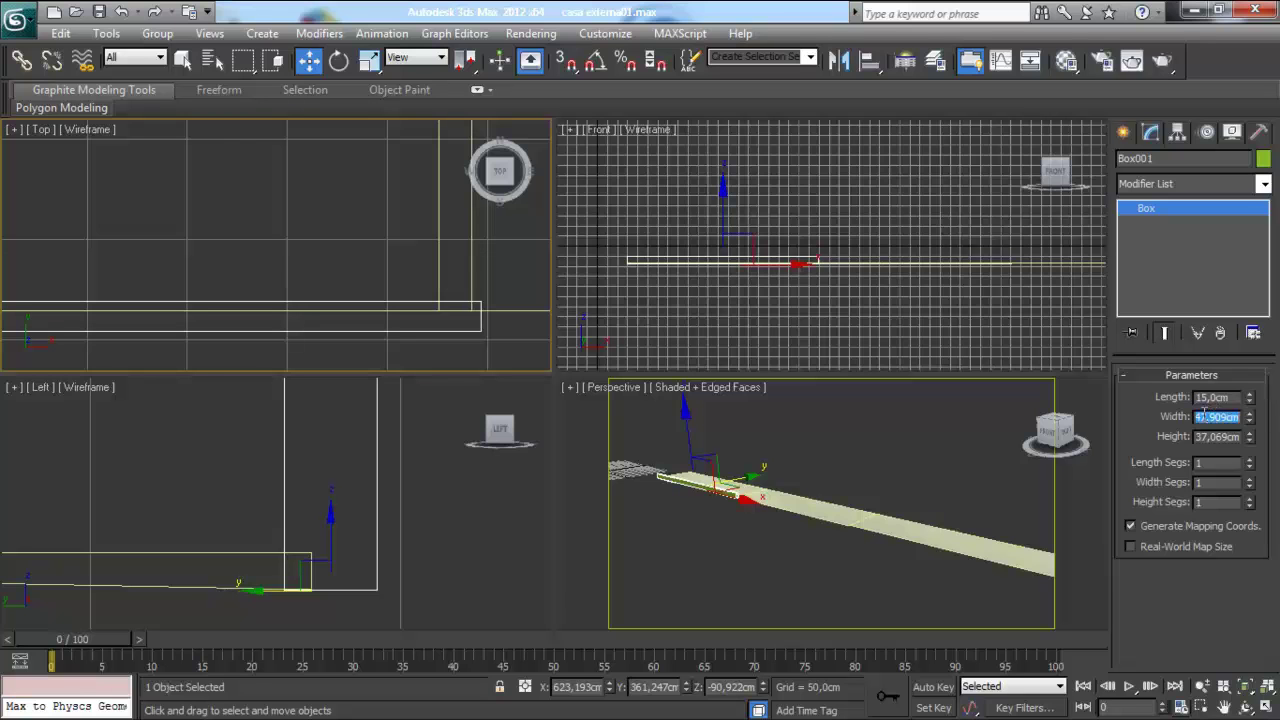
{"action": "type", "text": "950"}
{"action": "double_click", "coordinate": [1212, 438]}
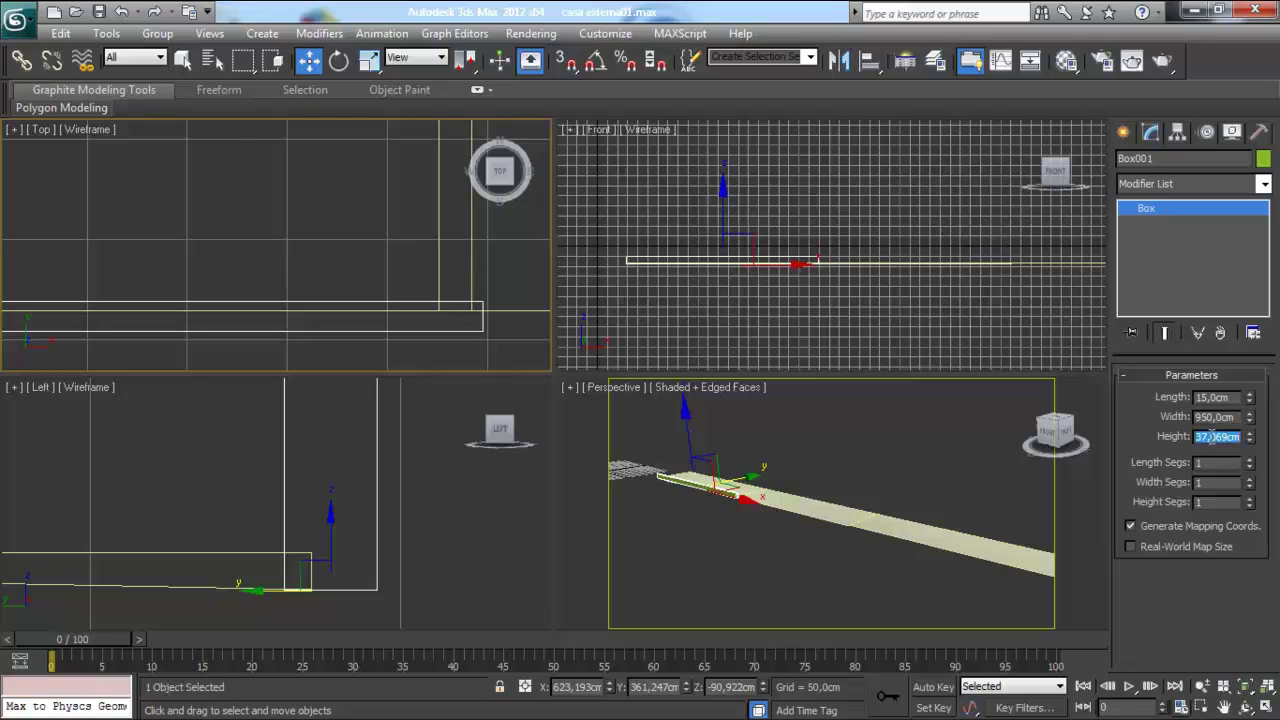
{"action": "type", "text": "15"}
{"action": "key", "text": "Return"}
Move the box down in the Left view to align it with the sidewalk
{"action": "scroll", "coordinate": [287, 534], "scroll_direction": "up", "scroll_amount": 2}
{"action": "scroll", "coordinate": [287, 534], "scroll_direction": "up", "scroll_amount": 3}
{"action": "middle_click_drag", "start_coordinate": [287, 534], "coordinate": [332, 526]}
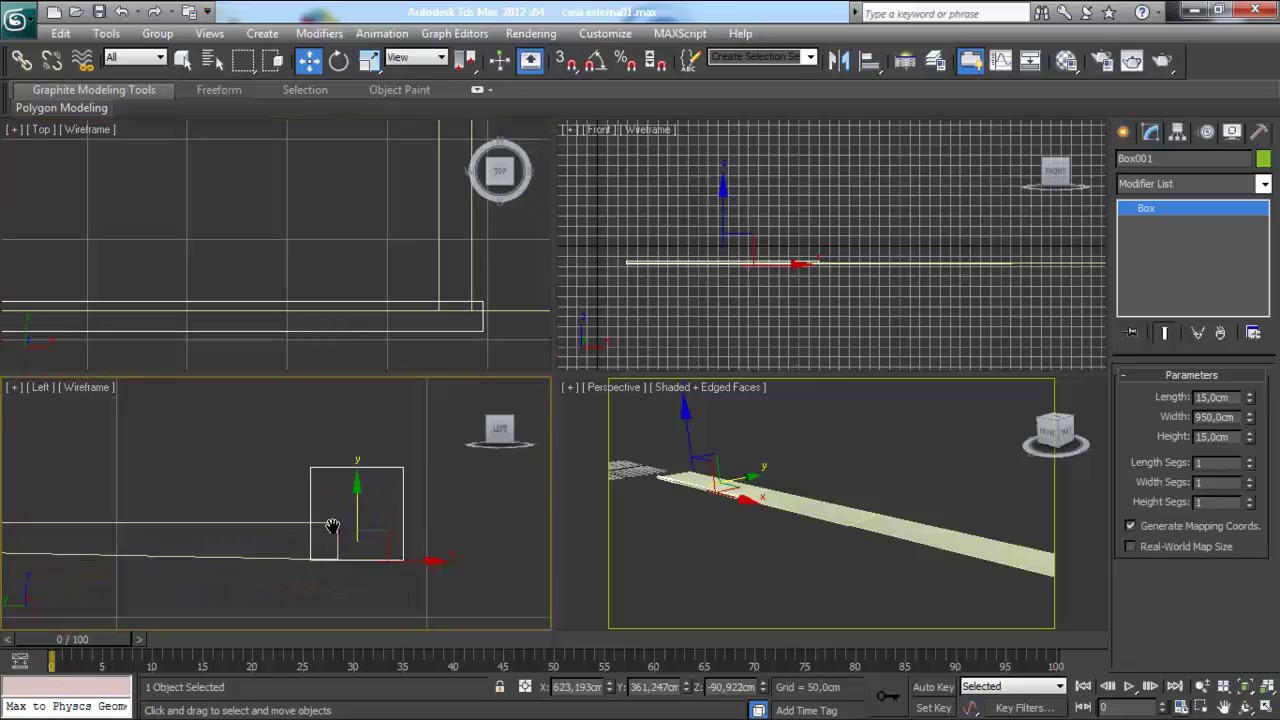
{"action": "left_click_drag", "start_coordinate": [356, 510], "coordinate": [366, 555]}
{"action": "middle_click_drag", "start_coordinate": [233, 319], "coordinate": [280, 309]}
{"action": "scroll", "coordinate": [739, 272], "scroll_direction": "up", "scroll_amount": 3}
{"action": "scroll", "coordinate": [714, 243], "scroll_direction": "up", "scroll_amount": 2}
{"action": "scroll", "coordinate": [825, 306], "scroll_direction": "up", "scroll_amount": 2}
{"action": "scroll", "coordinate": [742, 249], "scroll_direction": "up", "scroll_amount": 3}
{"action": "middle_click_drag", "start_coordinate": [742, 249], "coordinate": [783, 281]}
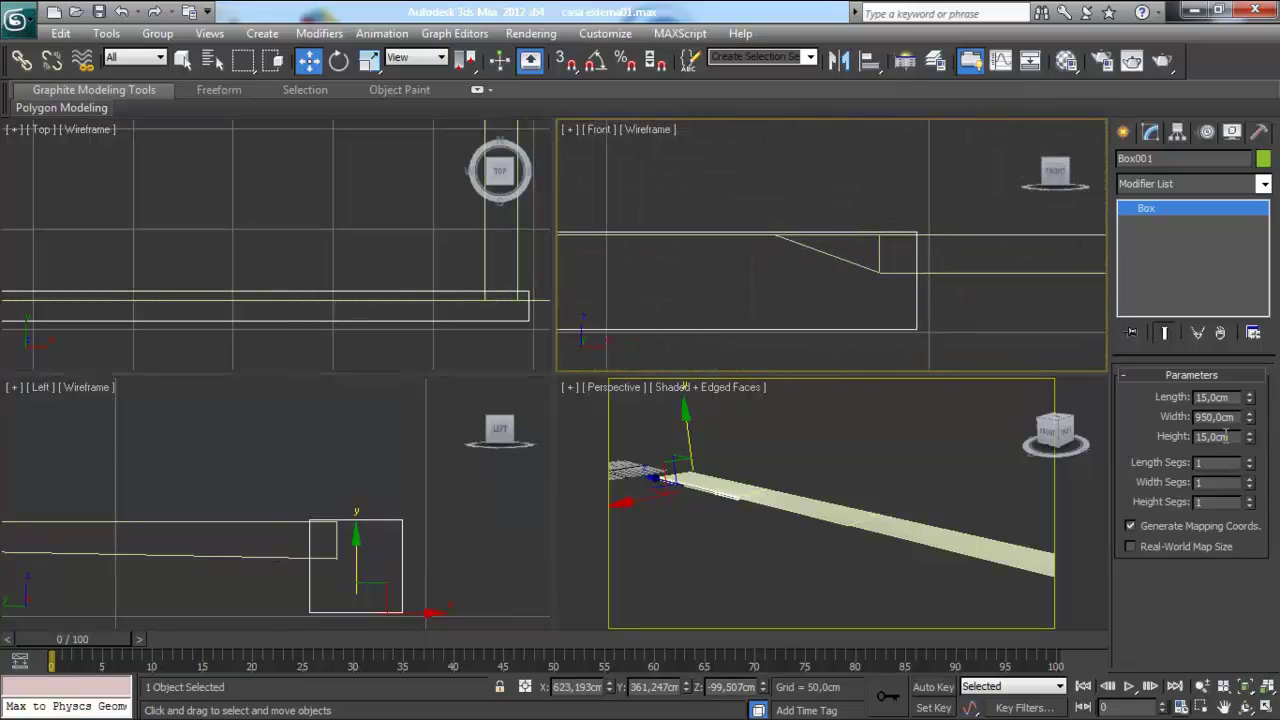
Change the box height to 10 cm and lift the curb slightly in the side view
{"action": "key", "text": "Return"}
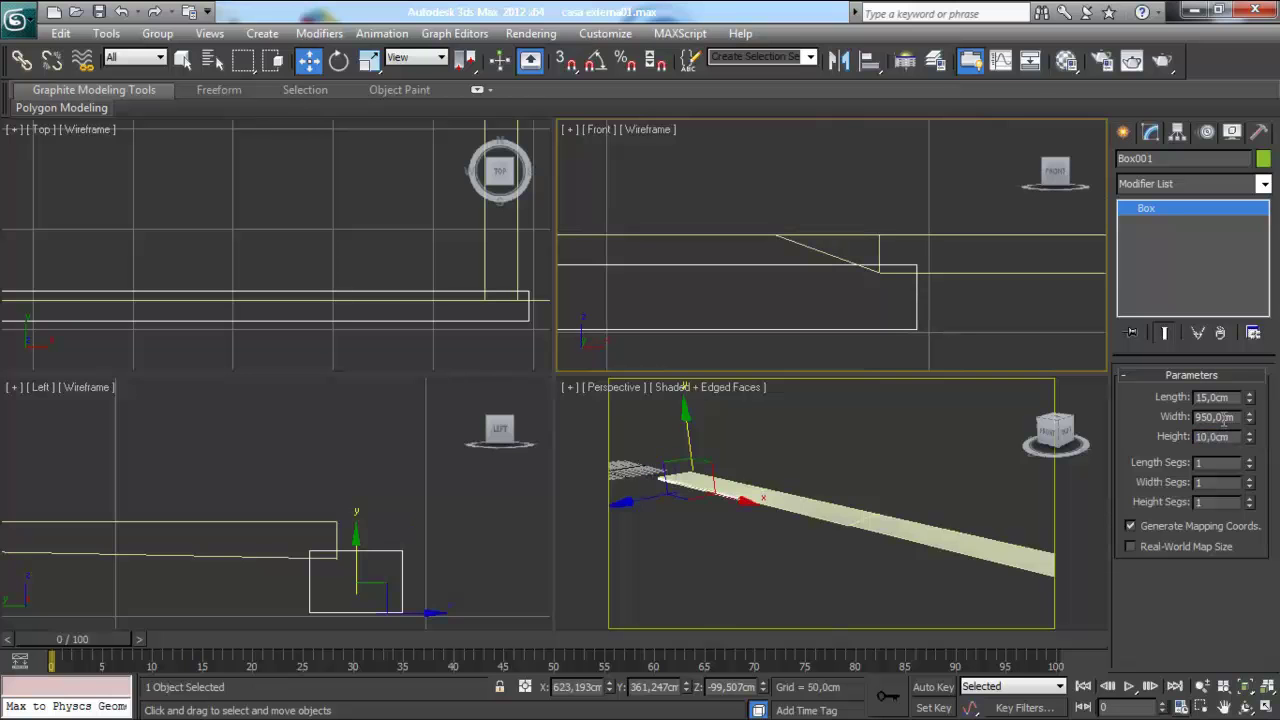
{"action": "middle_click_drag", "start_coordinate": [371, 549], "coordinate": [366, 536]}
{"action": "left_click_drag", "start_coordinate": [349, 543], "coordinate": [349, 492]}
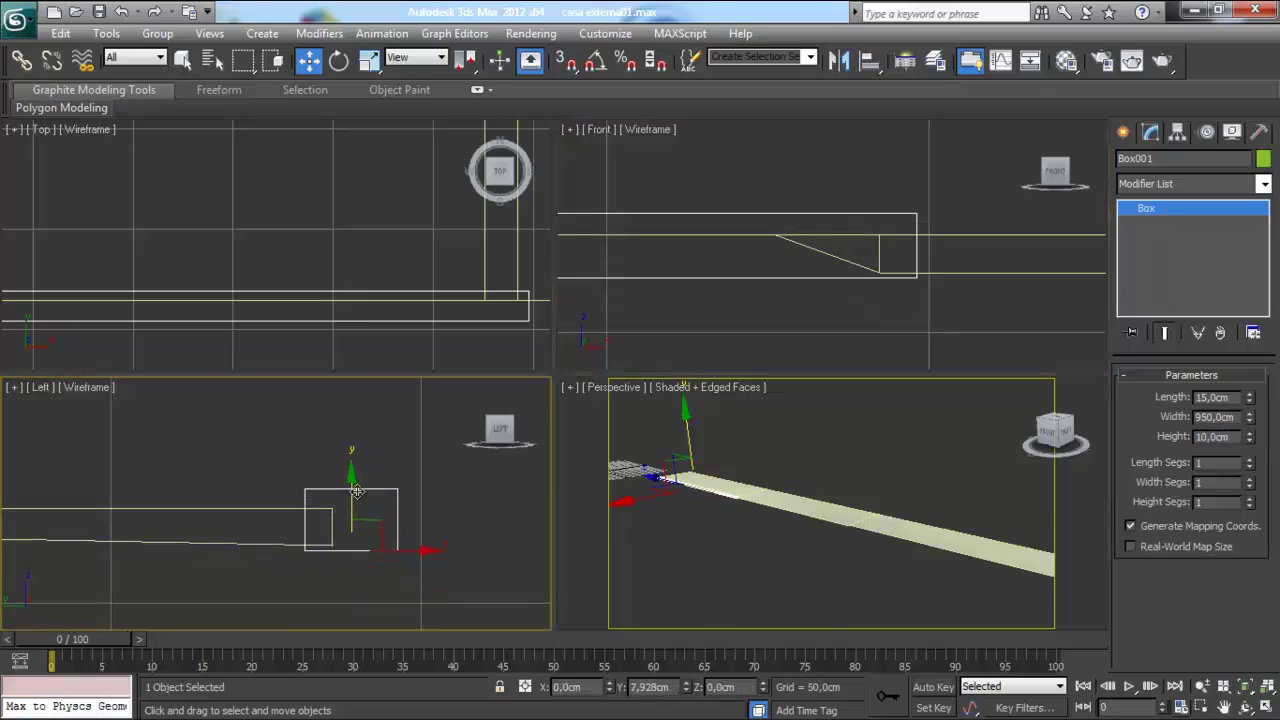
{"action": "middle_click", "coordinate": [807, 241]}
{"action": "scroll", "coordinate": [845, 258], "scroll_direction": "down", "scroll_amount": 3}
{"action": "scroll", "coordinate": [870, 290], "scroll_direction": "down", "scroll_amount": 3}
{"action": "scroll", "coordinate": [875, 296], "scroll_direction": "up", "scroll_amount": 3}
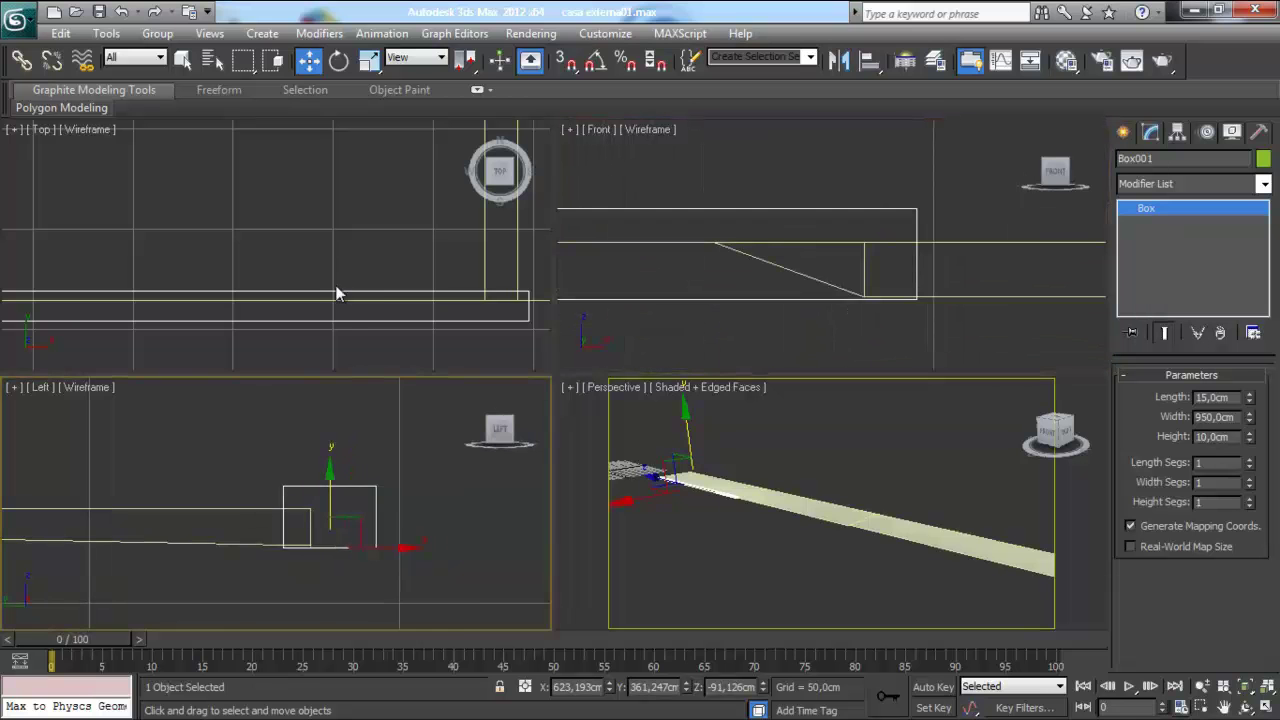
{"action": "scroll", "coordinate": [334, 289], "scroll_direction": "up", "scroll_amount": 2}
{"action": "scroll", "coordinate": [300, 282], "scroll_direction": "up", "scroll_amount": 3}
{"action": "scroll", "coordinate": [323, 284], "scroll_direction": "up", "scroll_amount": 3}
{"action": "scroll", "coordinate": [306, 248], "scroll_direction": "up", "scroll_amount": 2}
{"action": "scroll", "coordinate": [306, 248], "scroll_direction": "up", "scroll_amount": 2}
{"action": "scroll", "coordinate": [300, 244], "scroll_direction": "up", "scroll_amount": 2}
Nudge the curb box slightly toward the sidewalk in the Top view
{"action": "middle_click_drag", "start_coordinate": [300, 244], "coordinate": [260, 284]}
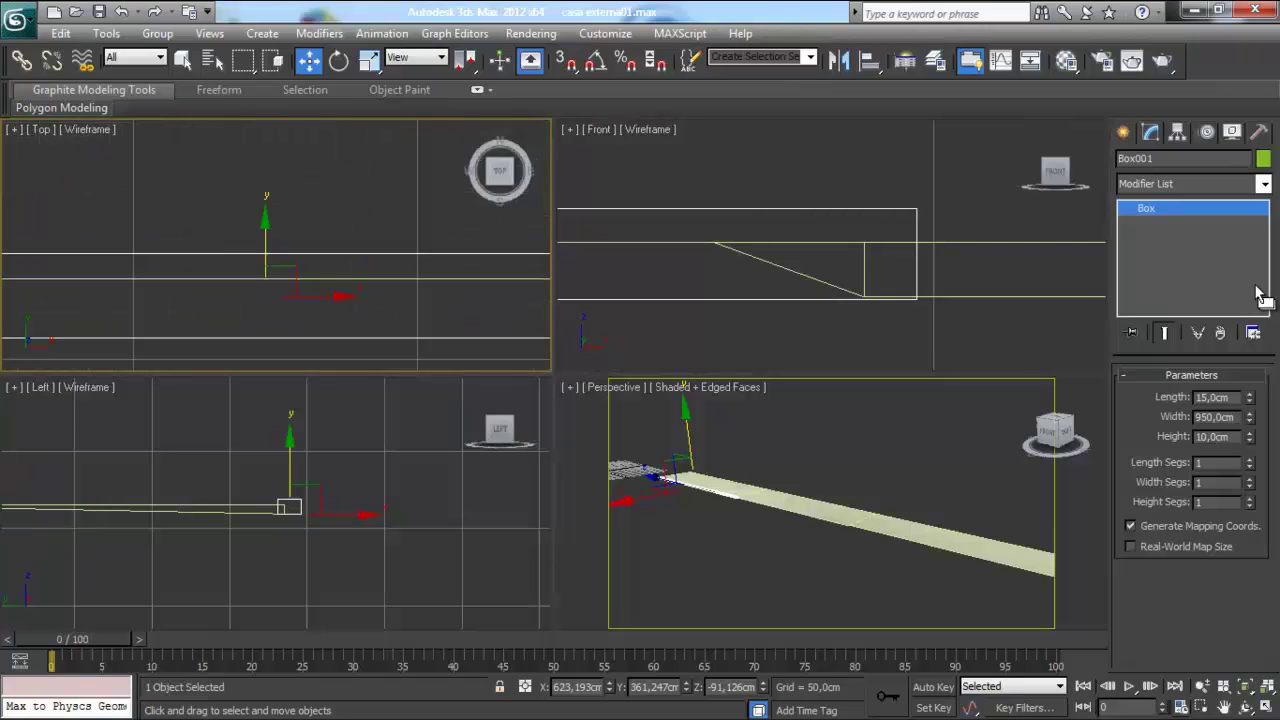
{"action": "left_click_drag", "start_coordinate": [264, 229], "coordinate": [264, 241]}
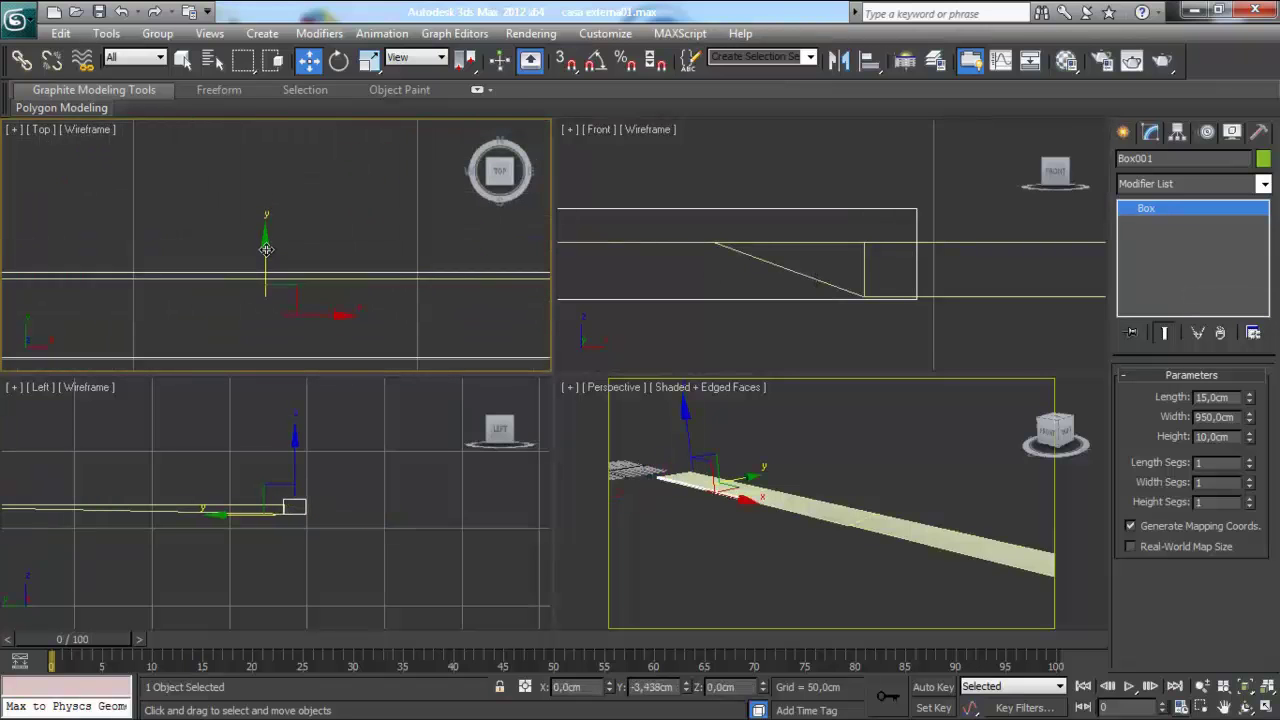
{"action": "mouse_move", "coordinate": [437, 261]}
{"action": "middle_mouse_down"}
{"action": "mouse_move", "coordinate": [341, 273]}
{"action": "mouse_move", "coordinate": [450, 288]}
{"action": "mouse_move", "coordinate": [229, 305]}
{"action": "mouse_move", "coordinate": [341, 373]}
{"action": "middle_mouse_up"}
{"action": "scroll", "coordinate": [469, 294], "scroll_direction": "up", "scroll_amount": 2}
{"action": "scroll", "coordinate": [333, 490], "scroll_direction": "up", "scroll_amount": 2}
{"action": "scroll", "coordinate": [333, 490], "scroll_direction": "up", "scroll_amount": 2}
Convert the curb box to an Editable Poly
{"action": "middle_click_drag", "start_coordinate": [333, 490], "coordinate": [315, 484]}
{"action": "right_click", "coordinate": [322, 448]}
{"action": "mouse_move", "coordinate": [358, 608]}
{"action": "left_click", "coordinate": [575, 627]}
{"action": "middle_click_drag", "start_coordinate": [271, 623], "coordinate": [265, 574]}
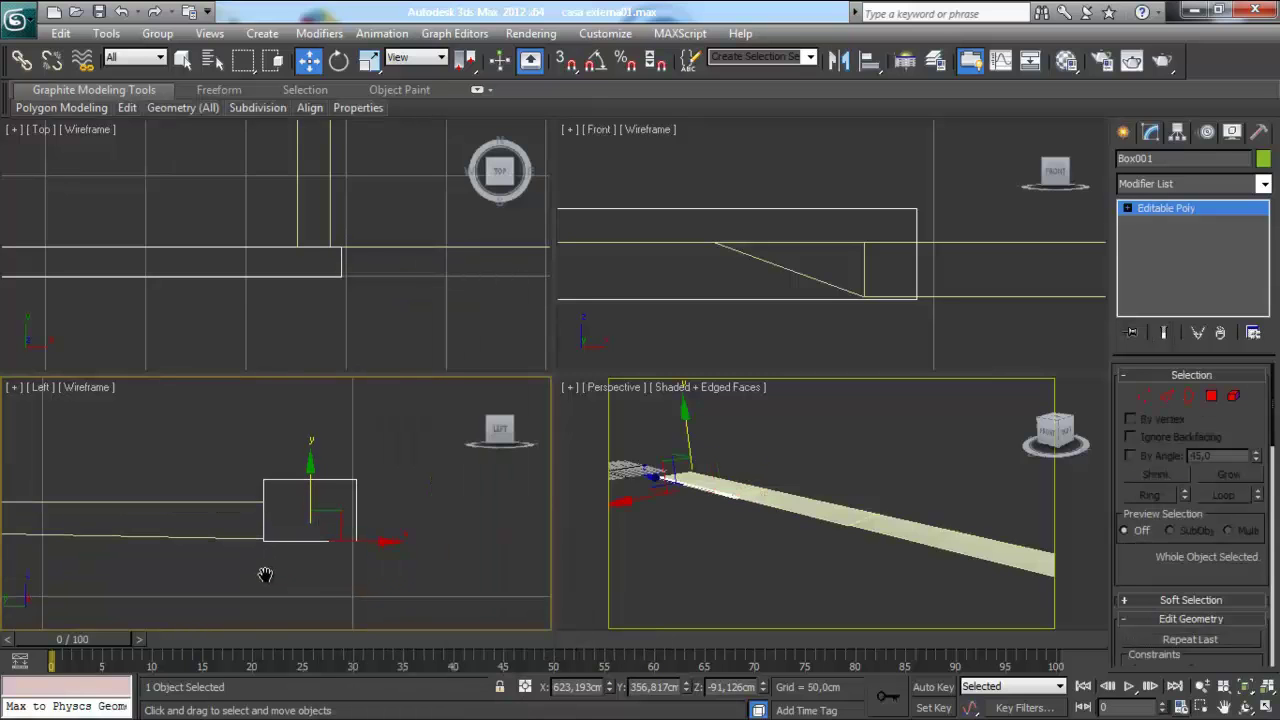
{"action": "mouse_move", "coordinate": [849, 264]}
{"action": "middle_mouse_down"}
{"action": "mouse_move", "coordinate": [859, 244]}
{"action": "mouse_move", "coordinate": [853, 255]}
{"action": "mouse_move", "coordinate": [899, 281]}
{"action": "middle_mouse_up"}
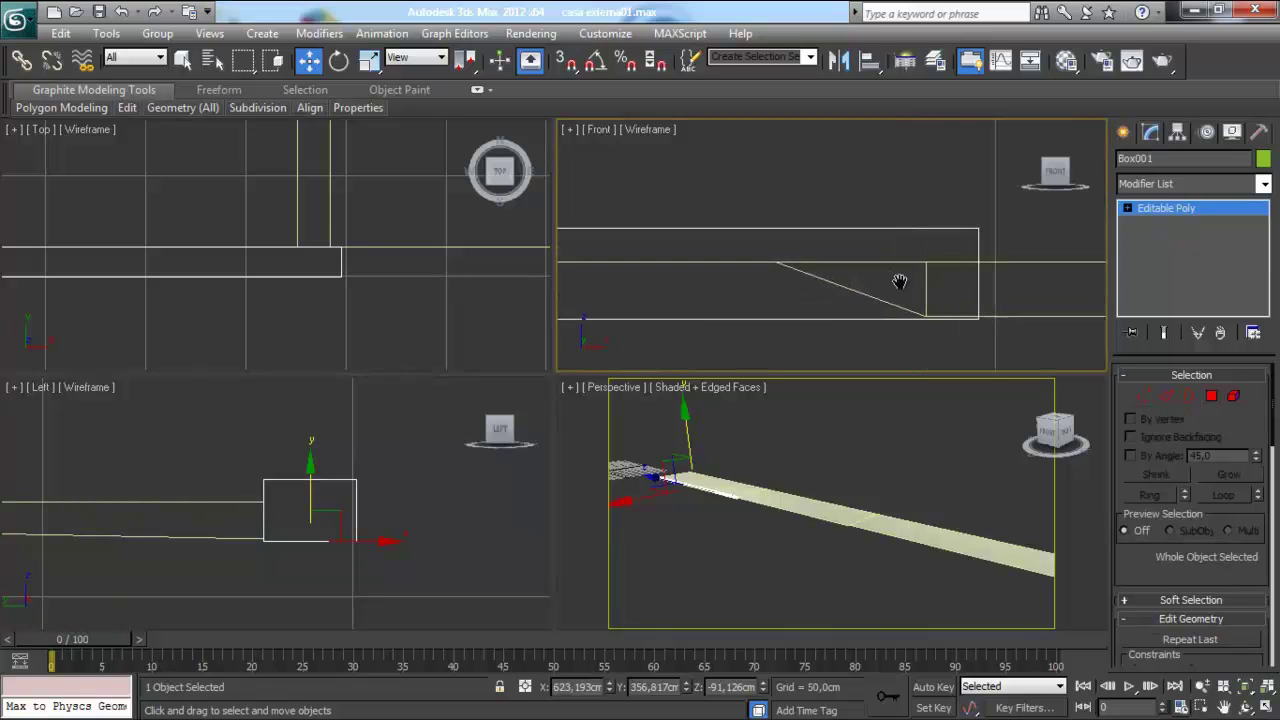
Switch to Edge level and select the edge at the box's end
{"action": "left_click", "coordinate": [1168, 397]}
{"action": "scroll", "coordinate": [888, 285], "scroll_direction": "down", "scroll_amount": 3}
{"action": "scroll", "coordinate": [888, 285], "scroll_direction": "down", "scroll_amount": 3}
{"action": "scroll", "coordinate": [882, 285], "scroll_direction": "down", "scroll_amount": 2}
{"action": "left_click", "coordinate": [885, 264]}
Add the opposite end edge to the selection
{"action": "mouse_move", "coordinate": [829, 289]}
{"action": "middle_mouse_down"}
{"action": "mouse_move", "coordinate": [944, 277]}
{"action": "mouse_move", "coordinate": [617, 297]}
{"action": "mouse_move", "coordinate": [783, 303]}
{"action": "middle_mouse_up"}
{"action": "scroll", "coordinate": [953, 280], "scroll_direction": "up", "scroll_amount": 2}
{"action": "scroll", "coordinate": [783, 303], "scroll_direction": "up", "scroll_amount": 3}
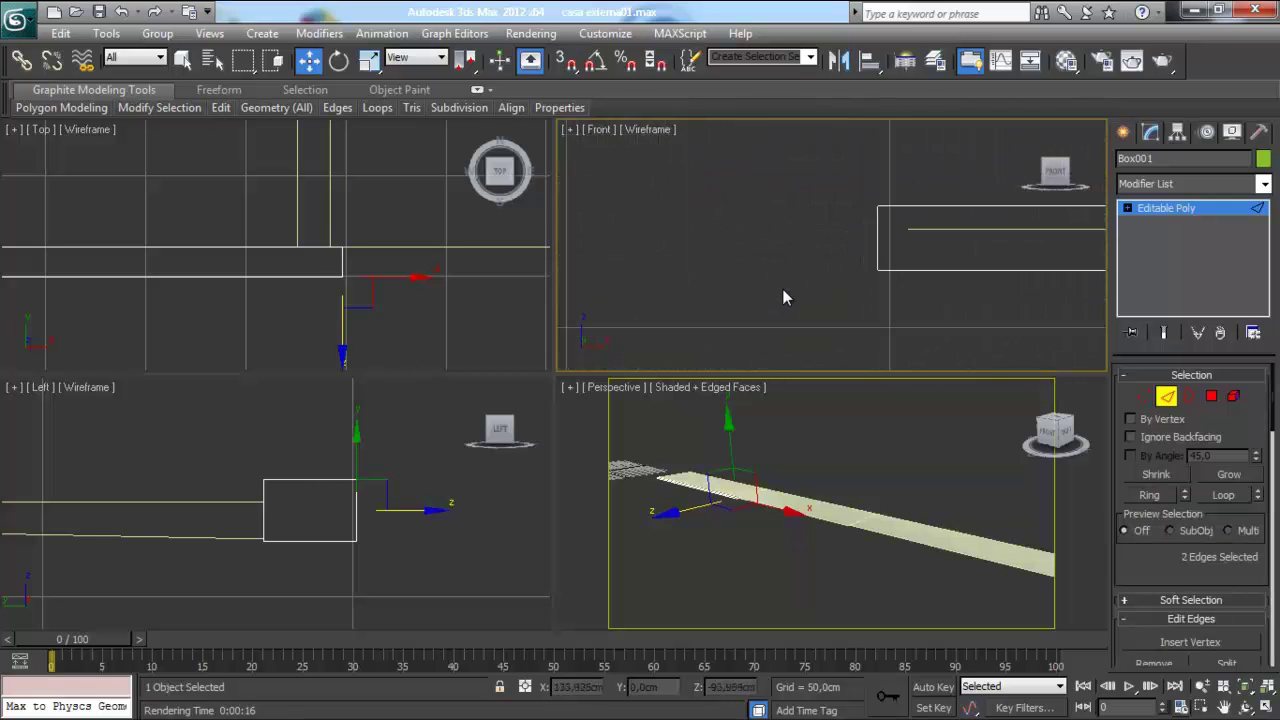
{"action": "left_click", "coordinate": [880, 252], "text": "ctrl"}
{"action": "scroll", "coordinate": [829, 266], "scroll_direction": "down", "scroll_amount": 3}
{"action": "middle_click_drag", "start_coordinate": [829, 266], "coordinate": [766, 286]}
{"action": "scroll", "coordinate": [910, 320], "scroll_direction": "down", "scroll_amount": 2}
{"action": "scroll", "coordinate": [909, 320], "scroll_direction": "down", "scroll_amount": 2}
{"action": "mouse_move", "coordinate": [849, 308]}
{"action": "middle_mouse_down"}
{"action": "mouse_move", "coordinate": [786, 290]}
{"action": "mouse_move", "coordinate": [839, 292]}
{"action": "middle_mouse_up"}
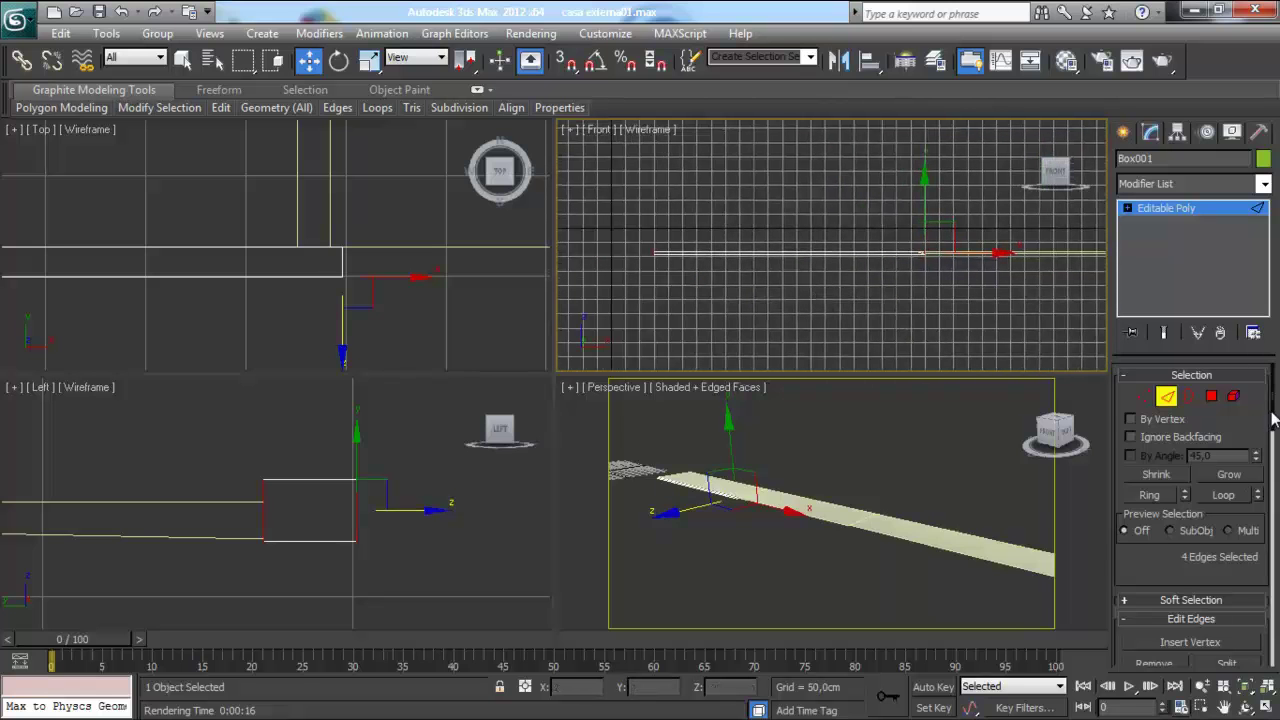
Open the Connect edge settings and dismiss them without applying
{"action": "left_click_drag", "start_coordinate": [1272, 420], "coordinate": [1274, 476]}
{"action": "left_click", "coordinate": [1254, 548]}
{"action": "middle_click_drag", "start_coordinate": [733, 288], "coordinate": [711, 295]}
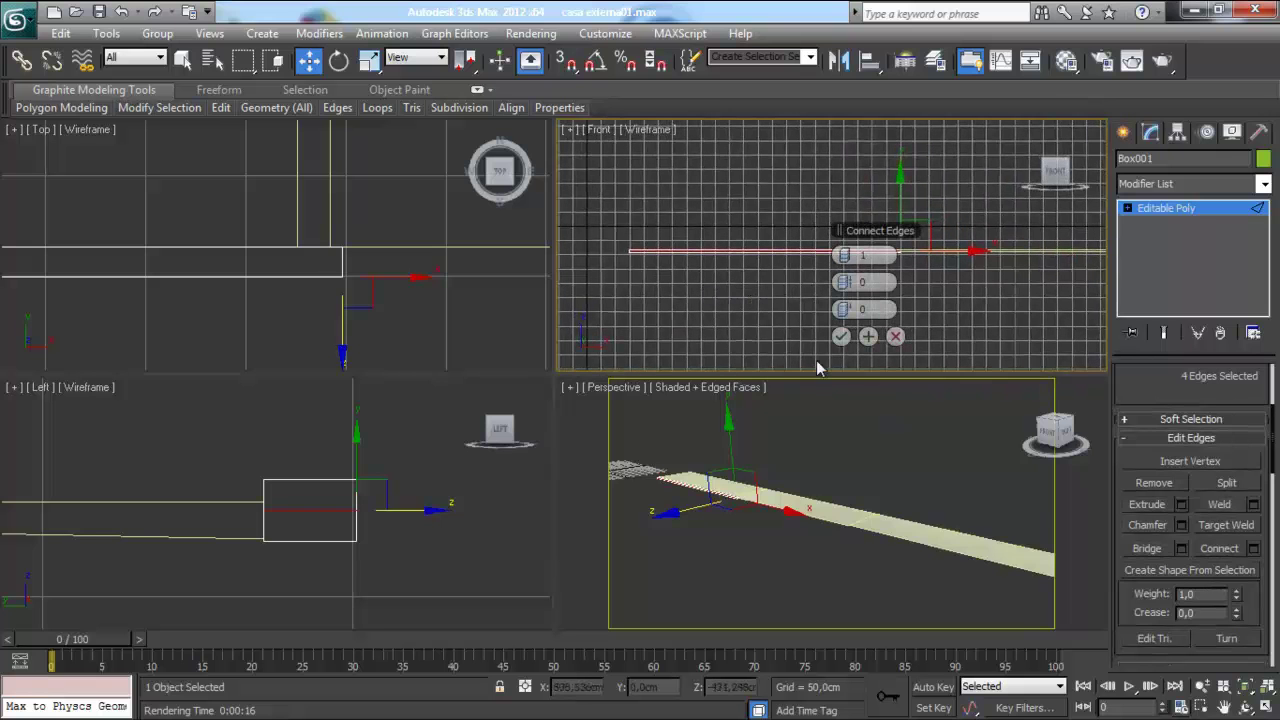
{"action": "left_click", "coordinate": [895, 337]}
{"action": "middle_click_drag", "start_coordinate": [786, 253], "coordinate": [807, 313]}
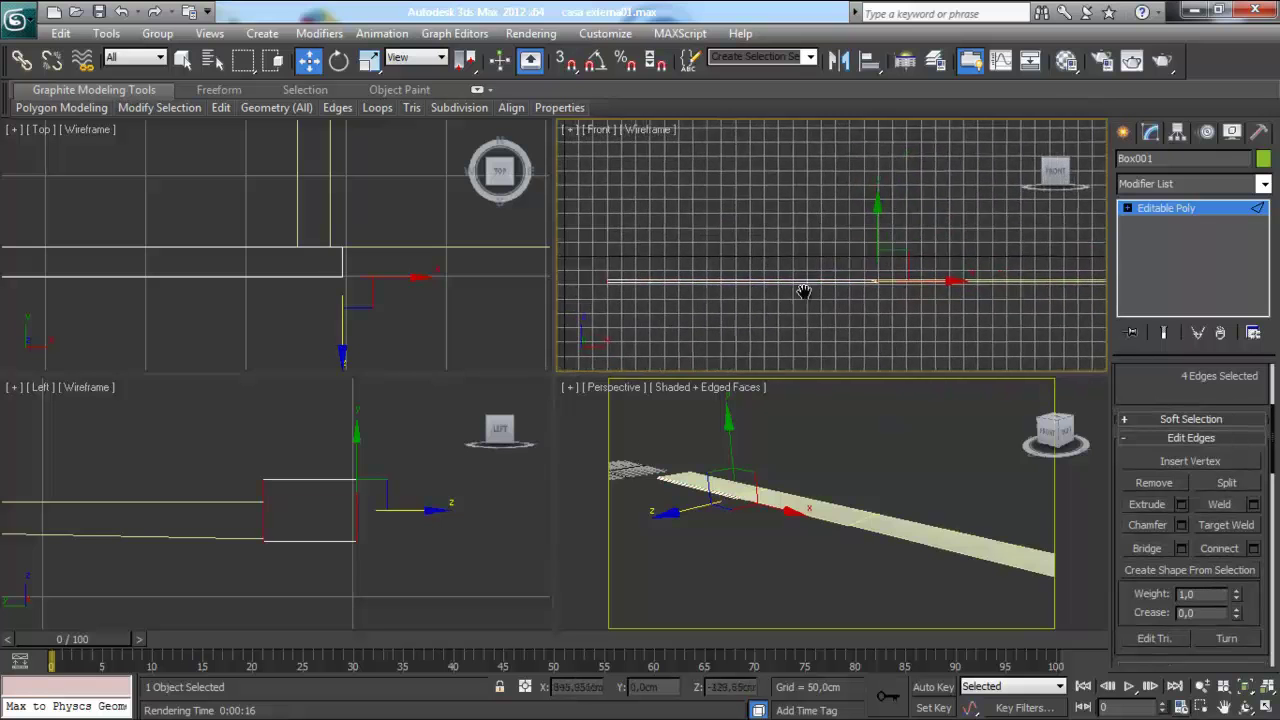
{"action": "scroll", "coordinate": [807, 313], "scroll_direction": "up", "scroll_amount": 2}
Select the long edges running along the box
{"action": "left_click", "coordinate": [894, 289]}
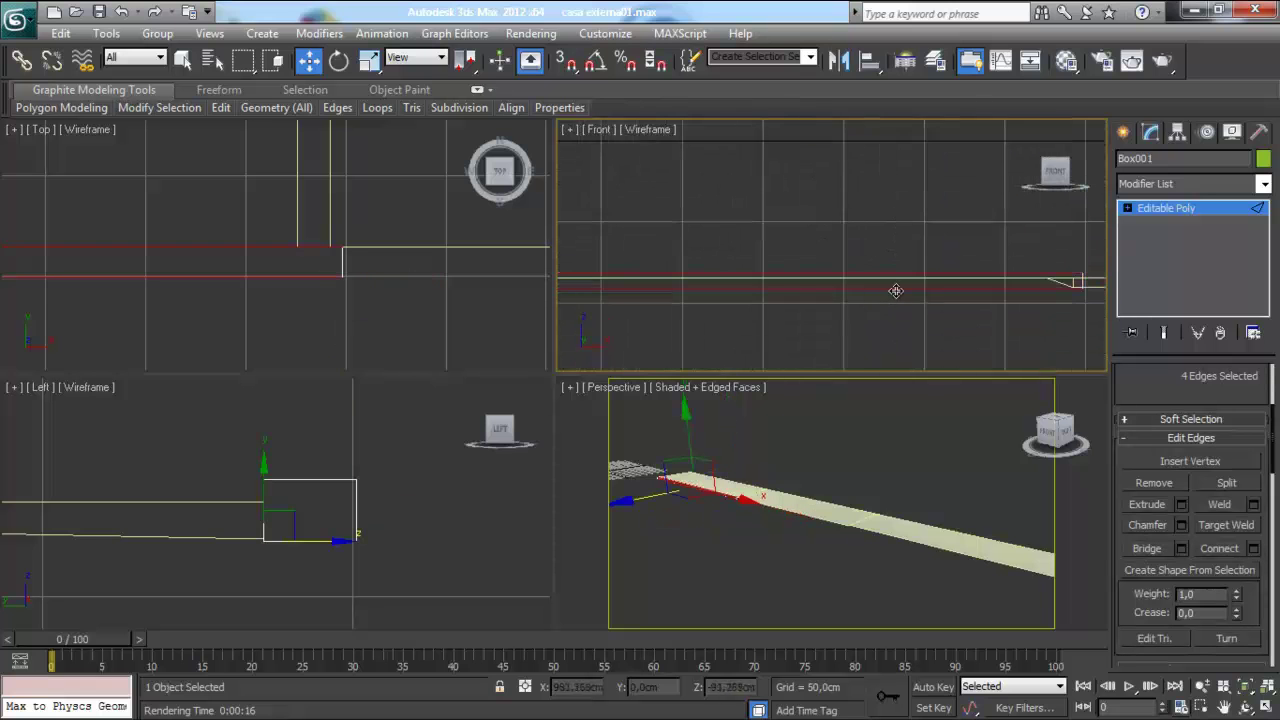
{"action": "scroll", "coordinate": [814, 289], "scroll_direction": "down", "scroll_amount": 2}
{"action": "middle_click_drag", "start_coordinate": [814, 289], "coordinate": [908, 305]}
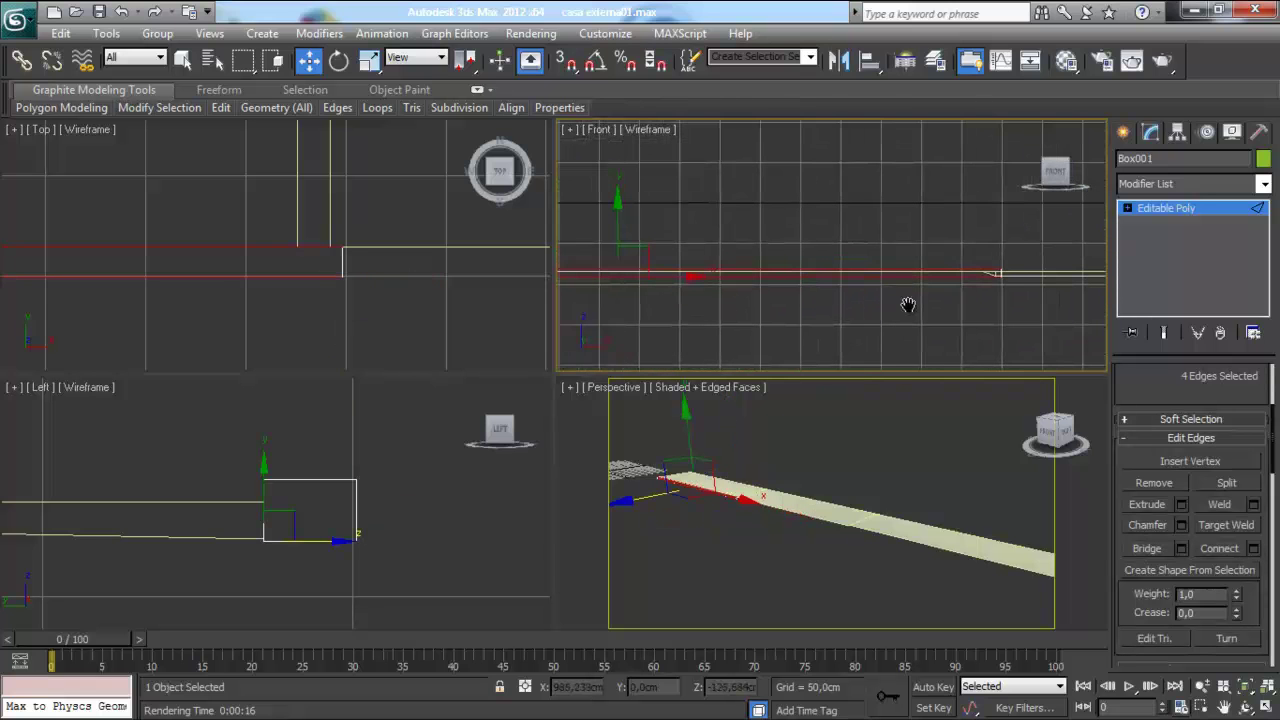
{"action": "middle_click_drag", "start_coordinate": [835, 337], "coordinate": [851, 323]}
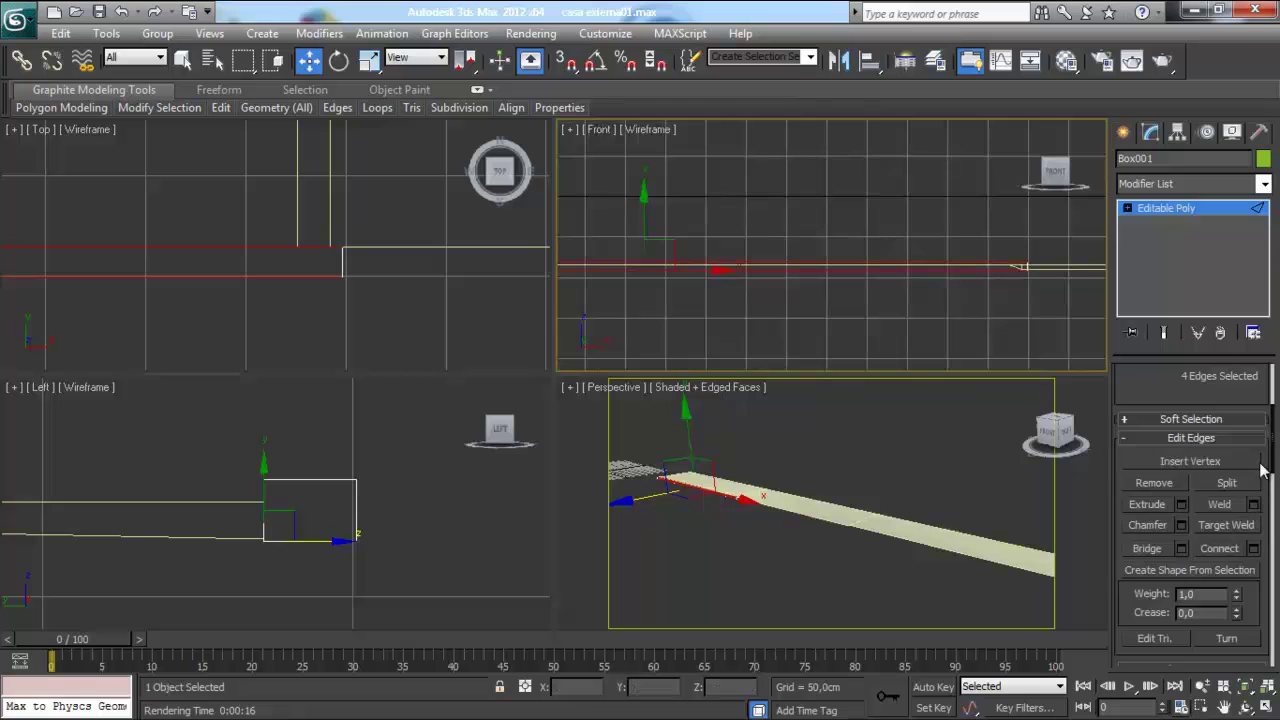
{"action": "scroll", "coordinate": [1273, 456], "scroll_direction": "down", "scroll_amount": 1}
Connect the selected edges with 1 segment, pinch 0 and slide 97 near the box end
{"action": "left_click", "coordinate": [1253, 537]}
{"action": "mouse_move", "coordinate": [671, 286]}
{"action": "middle_mouse_down"}
{"action": "mouse_move", "coordinate": [703, 289]}
{"action": "mouse_move", "coordinate": [671, 289]}
{"action": "middle_mouse_up"}
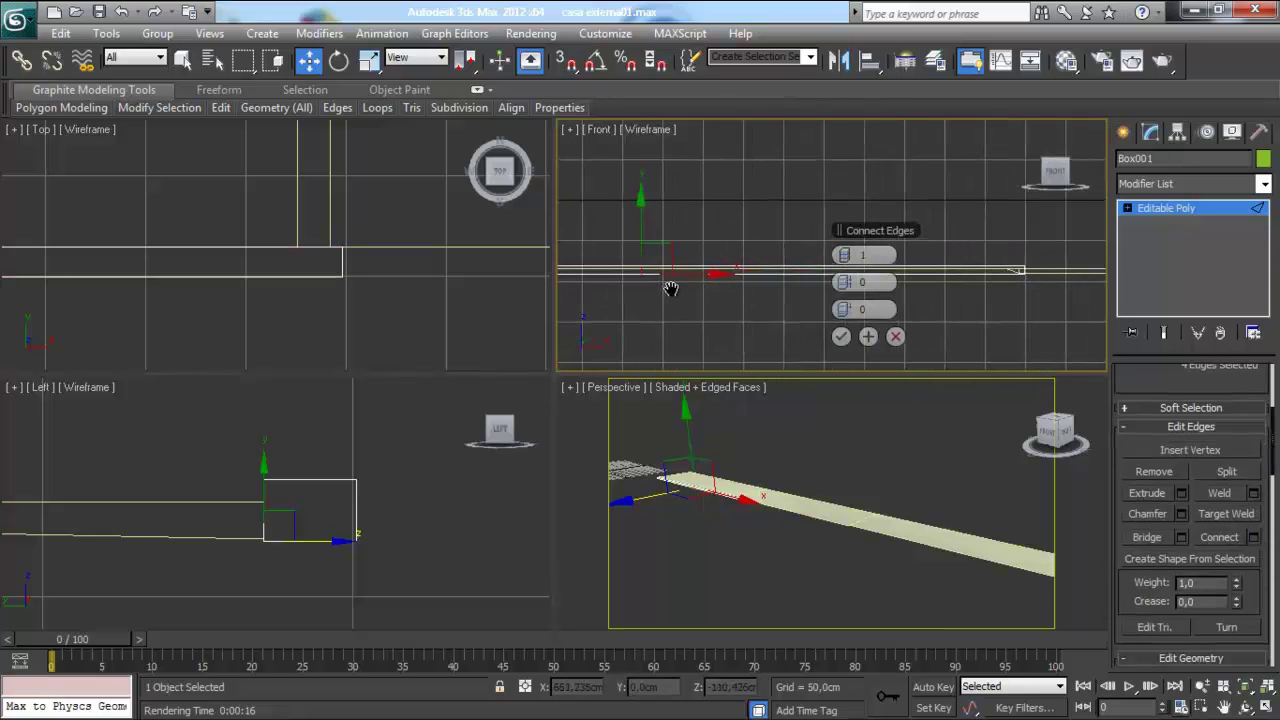
{"action": "middle_click_drag", "start_coordinate": [750, 334], "coordinate": [736, 334]}
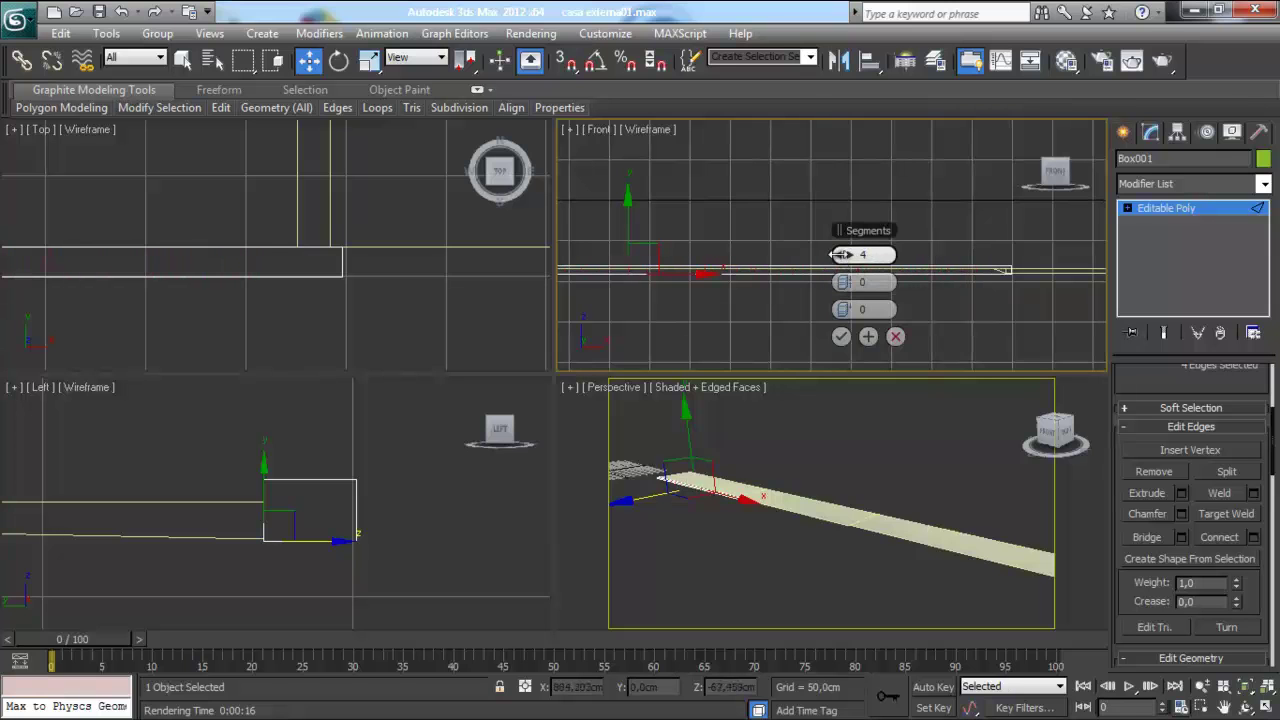
{"action": "middle_click_drag", "start_coordinate": [704, 290], "coordinate": [748, 288]}
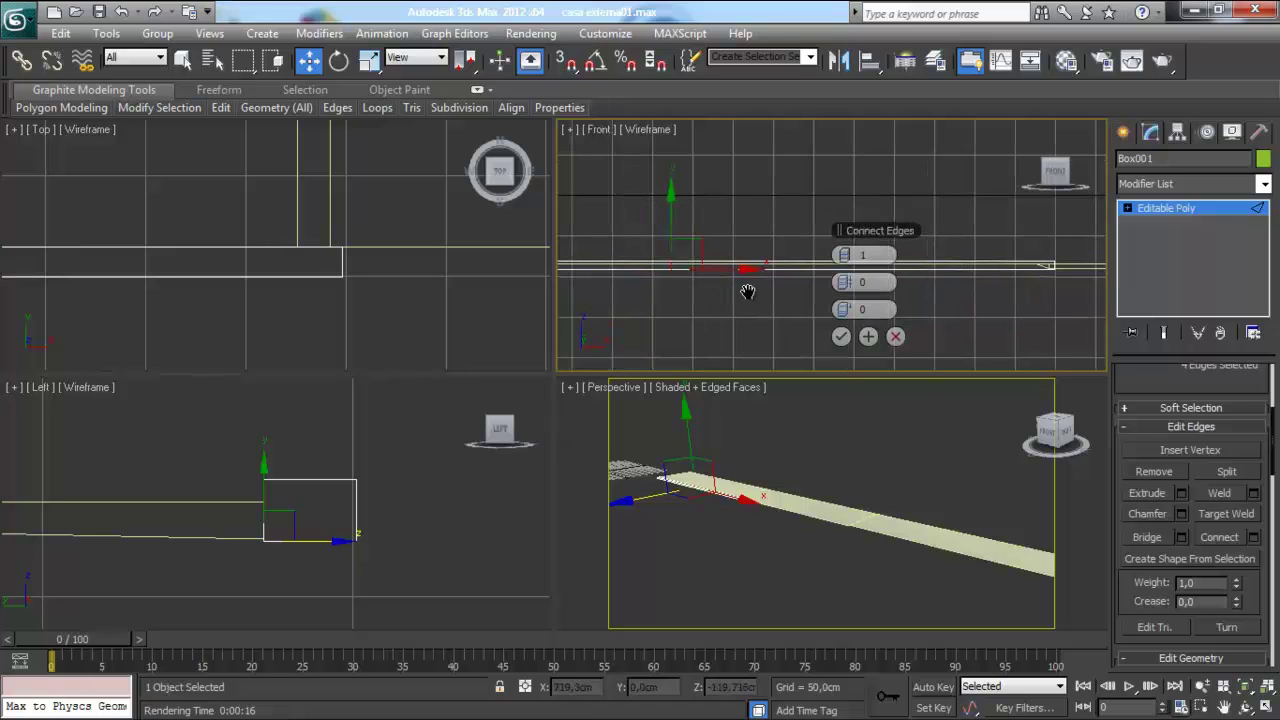
{"action": "left_click_drag", "start_coordinate": [848, 283], "coordinate": [943, 286]}
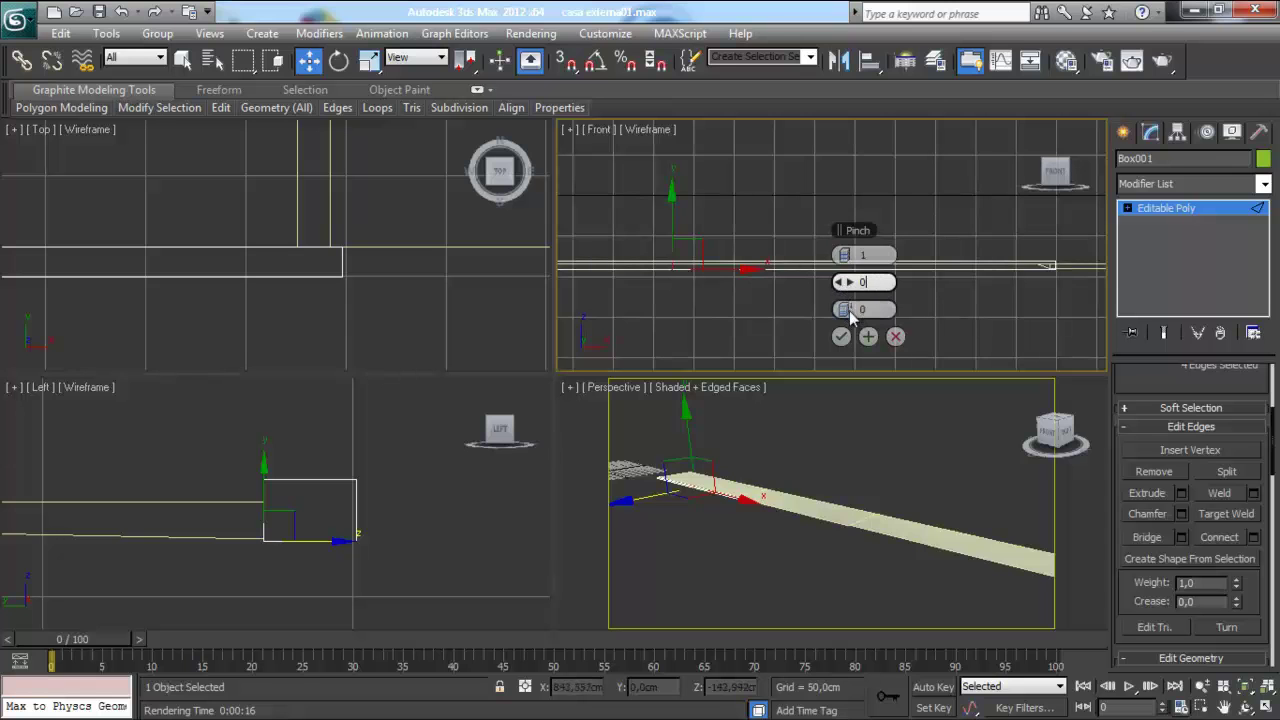
{"action": "key", "text": "Return"}
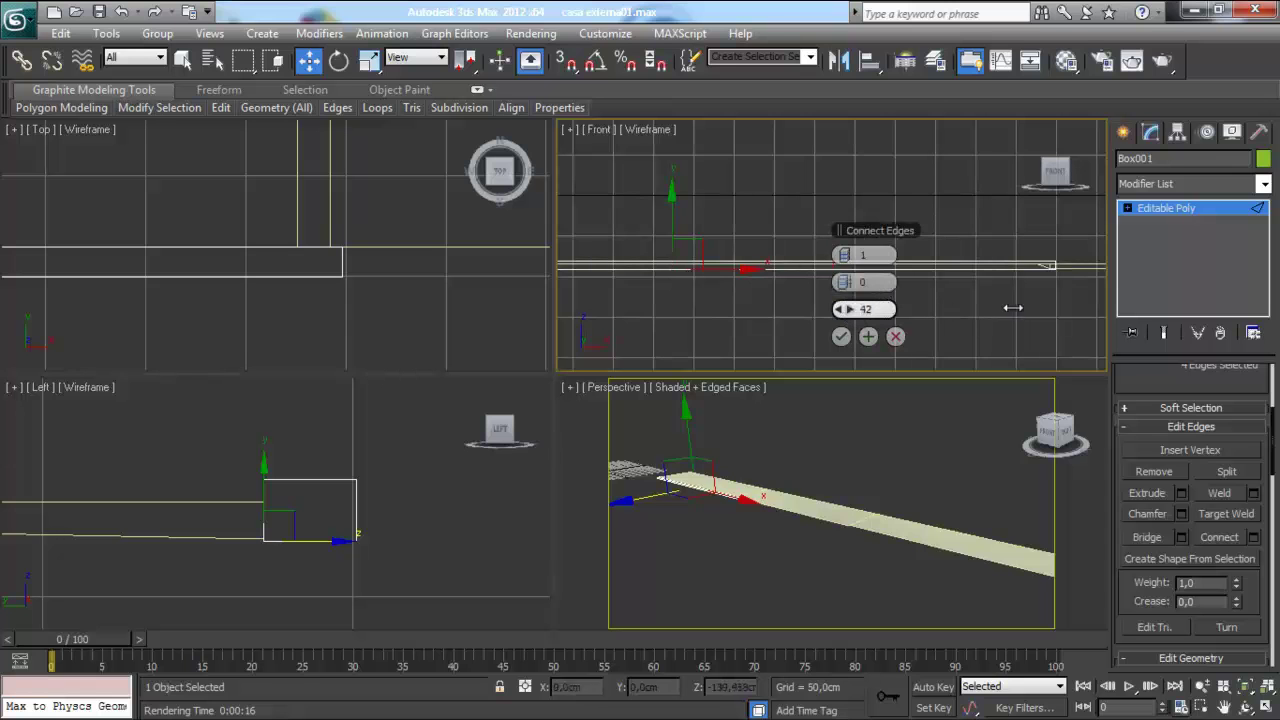
{"action": "left_click_drag", "start_coordinate": [1079, 308], "coordinate": [1213, 308]}
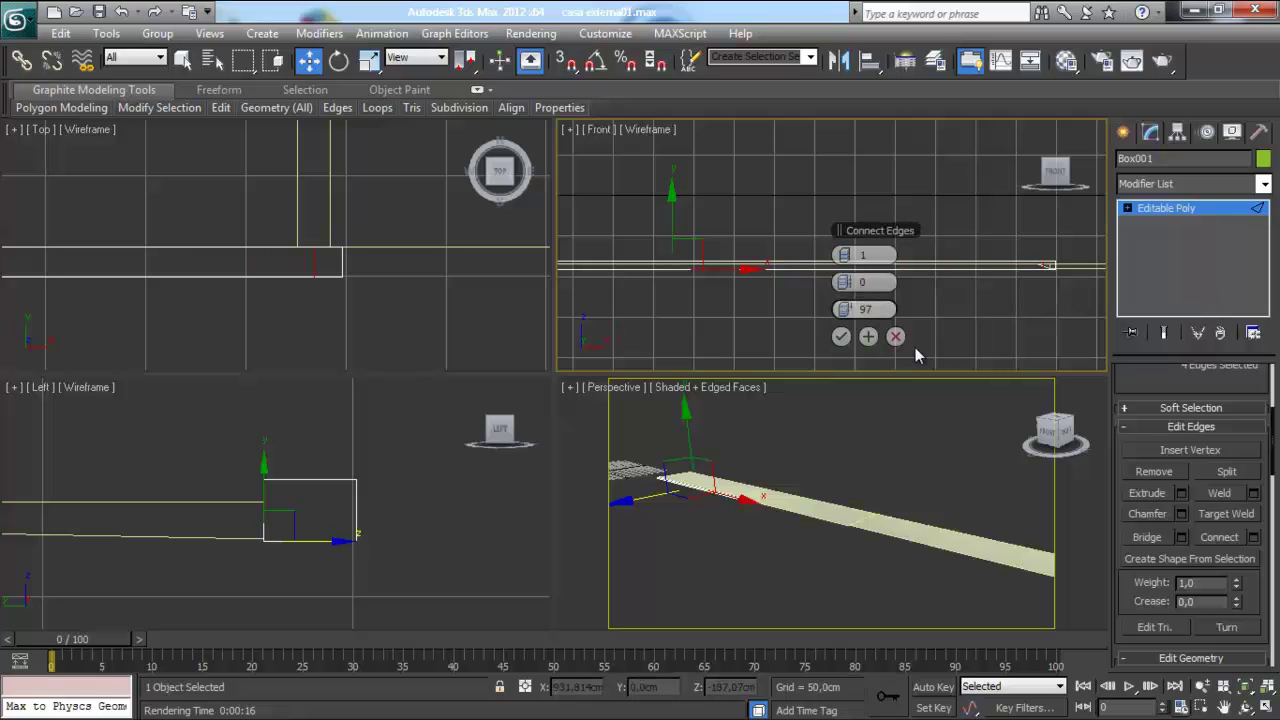
{"action": "left_click", "coordinate": [840, 337]}
{"action": "scroll", "coordinate": [723, 249], "scroll_direction": "up", "scroll_amount": 3}
{"action": "scroll", "coordinate": [766, 266], "scroll_direction": "up", "scroll_amount": 2}
{"action": "scroll", "coordinate": [692, 290], "scroll_direction": "up", "scroll_amount": 2}
{"action": "scroll", "coordinate": [720, 288], "scroll_direction": "up", "scroll_amount": 2}
{"action": "scroll", "coordinate": [830, 285], "scroll_direction": "up", "scroll_amount": 2}
{"action": "scroll", "coordinate": [880, 276], "scroll_direction": "up", "scroll_amount": 1}
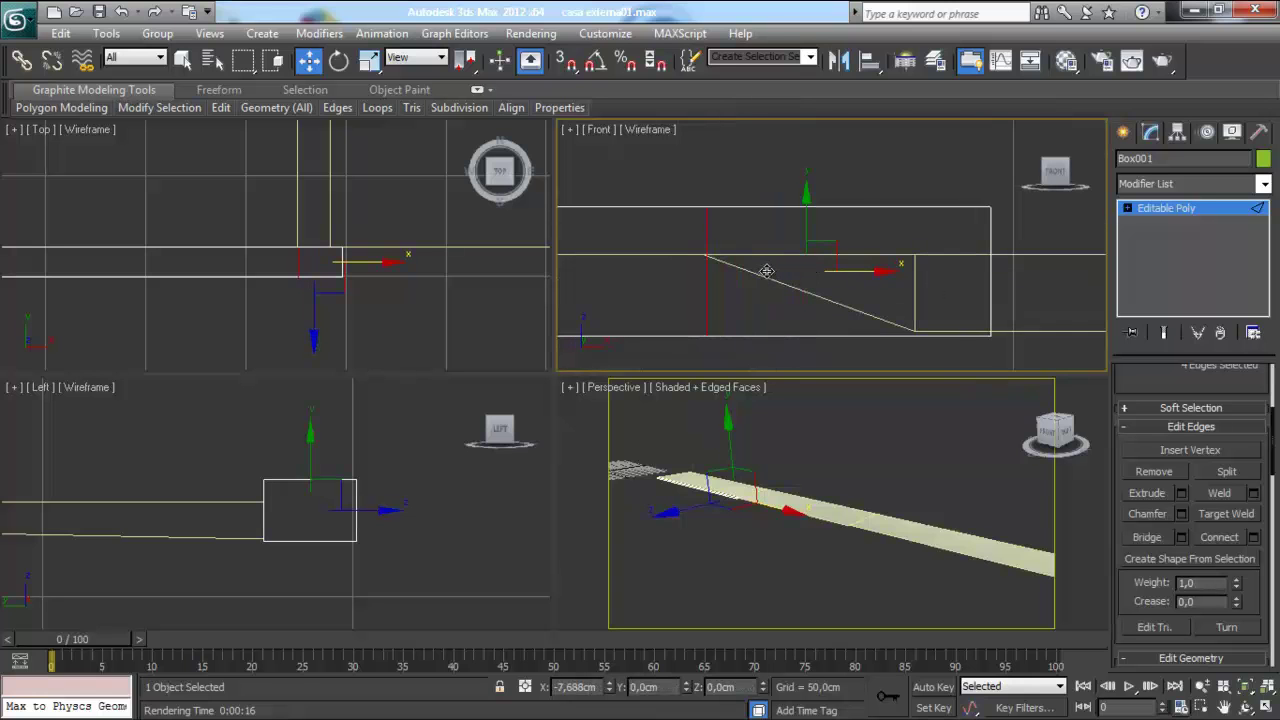
At Vertex level, drag the top corner vertices at the box end down and left into a ramp
{"action": "middle_click_drag", "start_coordinate": [825, 290], "coordinate": [797, 283]}
{"action": "left_click_drag", "start_coordinate": [1275, 440], "coordinate": [1275, 380]}
{"action": "left_click", "coordinate": [1143, 396]}
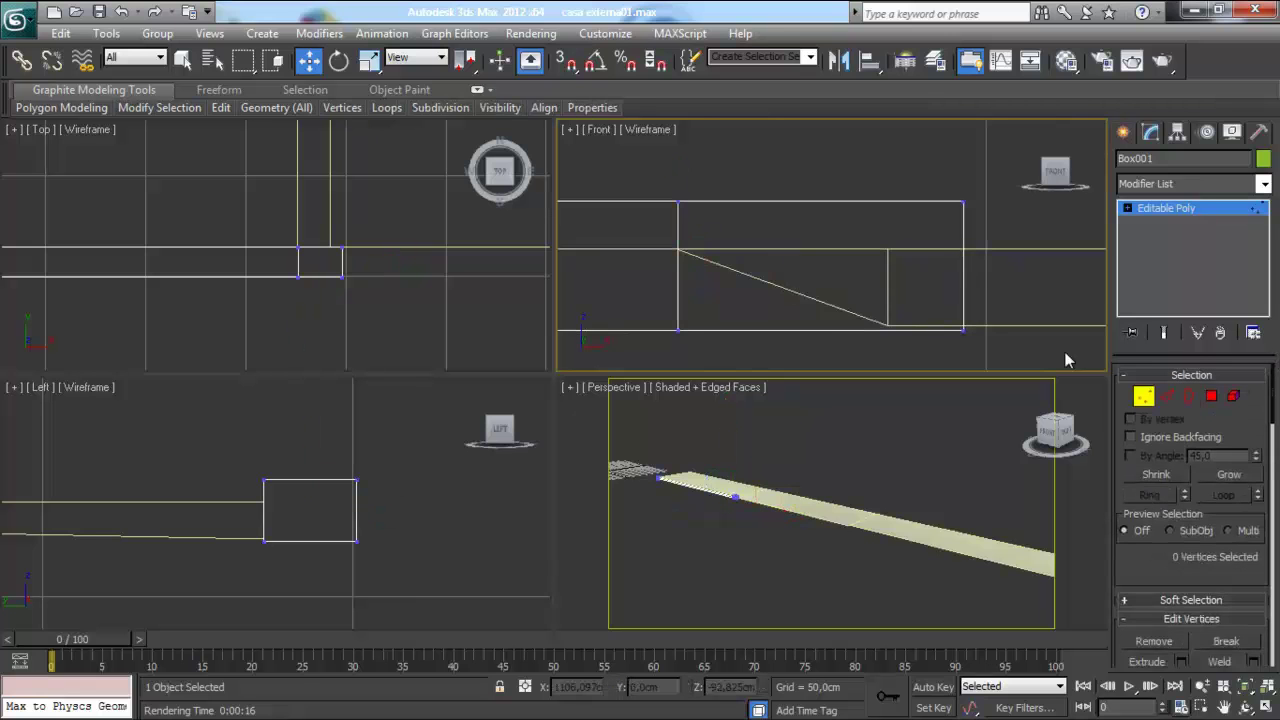
{"action": "middle_click_drag", "start_coordinate": [909, 274], "coordinate": [903, 274]}
{"action": "left_click_drag", "start_coordinate": [911, 194], "coordinate": [974, 257]}
{"action": "mouse_move", "coordinate": [985, 175]}
{"action": "left_mouse_down"}
{"action": "mouse_move", "coordinate": [899, 239]}
{"action": "mouse_move", "coordinate": [928, 325]}
{"action": "left_mouse_up"}
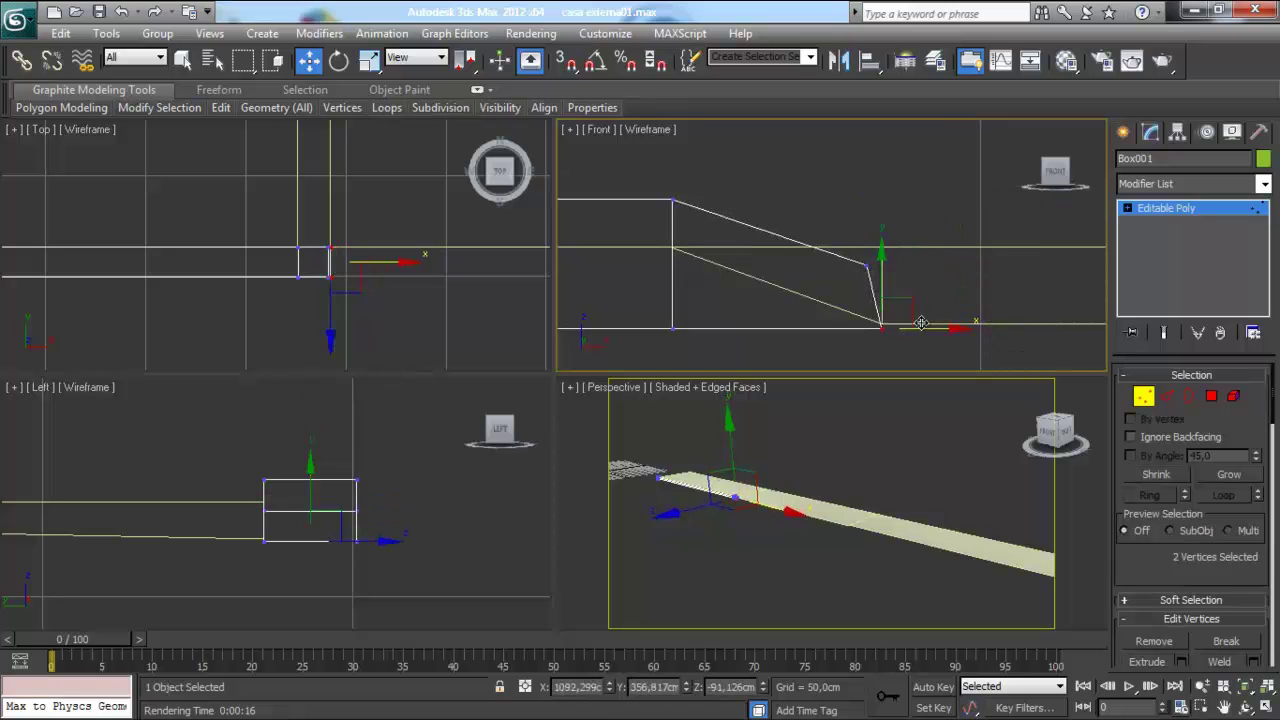
{"action": "key", "text": "ctrl+z"}
{"action": "mouse_move", "coordinate": [899, 242]}
{"action": "left_mouse_down"}
{"action": "mouse_move", "coordinate": [798, 232]}
{"action": "mouse_move", "coordinate": [820, 230]}
{"action": "left_mouse_up"}
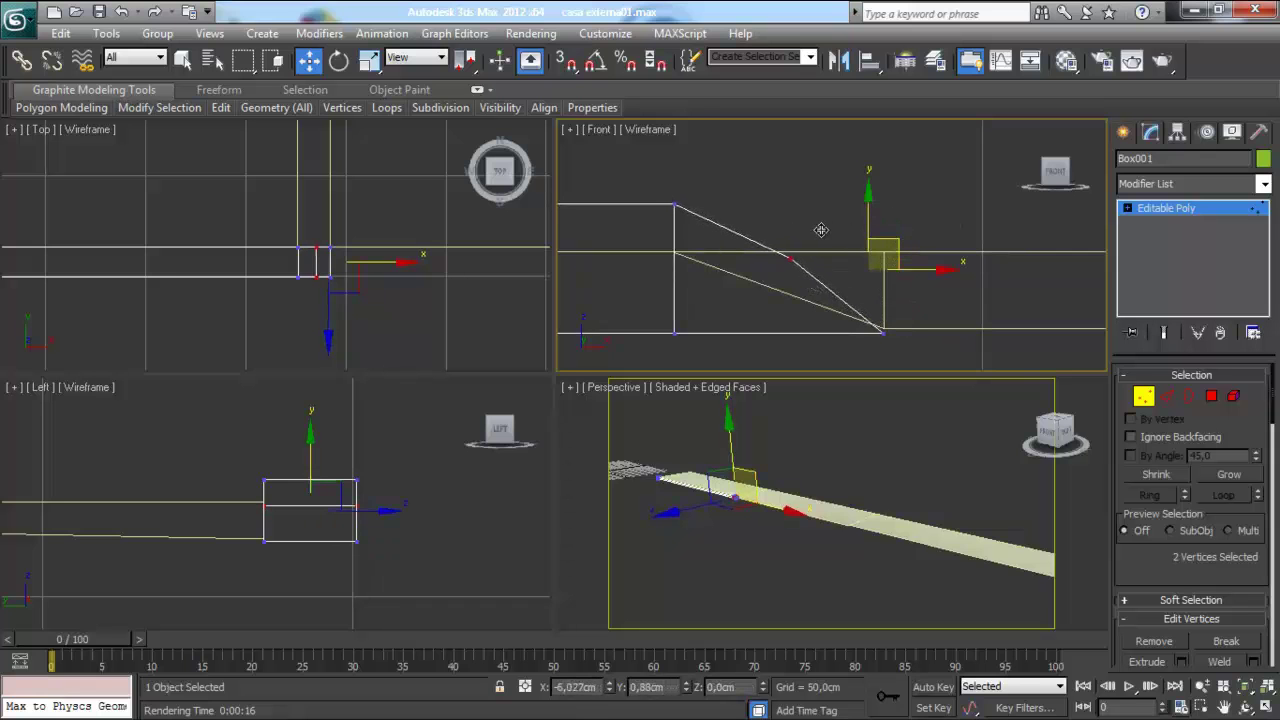
Reframe the top, side, perspective and front views around the curb's ramp end
{"action": "middle_click_drag", "start_coordinate": [750, 299], "coordinate": [789, 293]}
{"action": "scroll", "coordinate": [286, 309], "scroll_direction": "up", "scroll_amount": 3}
{"action": "middle_click_drag", "start_coordinate": [286, 309], "coordinate": [286, 329]}
{"action": "middle_click_drag", "start_coordinate": [241, 499], "coordinate": [226, 499]}
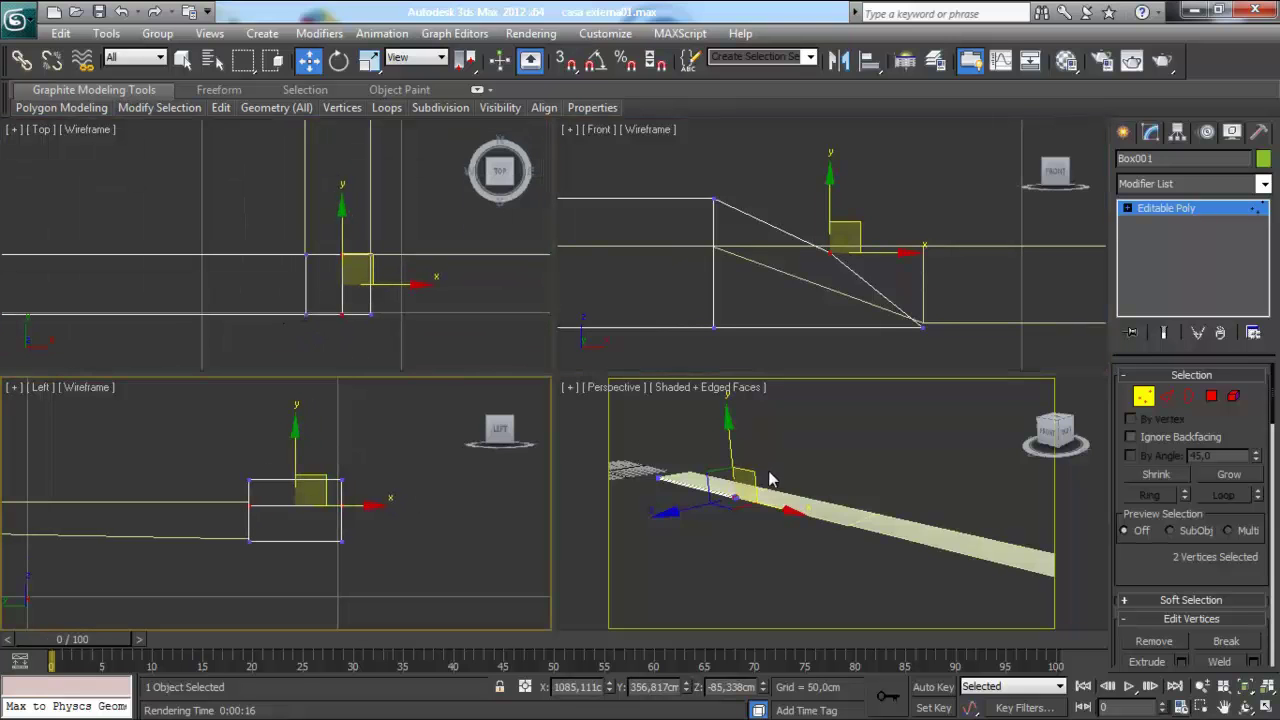
{"action": "scroll", "coordinate": [770, 480], "scroll_direction": "up", "scroll_amount": 3}
{"action": "scroll", "coordinate": [800, 477], "scroll_direction": "up", "scroll_amount": 2}
{"action": "mouse_move", "coordinate": [749, 491]}
{"action": "middle_mouse_down"}
{"action": "mouse_move", "coordinate": [863, 497]}
{"action": "mouse_move", "coordinate": [792, 476]}
{"action": "middle_mouse_up"}
{"action": "middle_click_drag", "start_coordinate": [843, 277], "coordinate": [832, 268]}
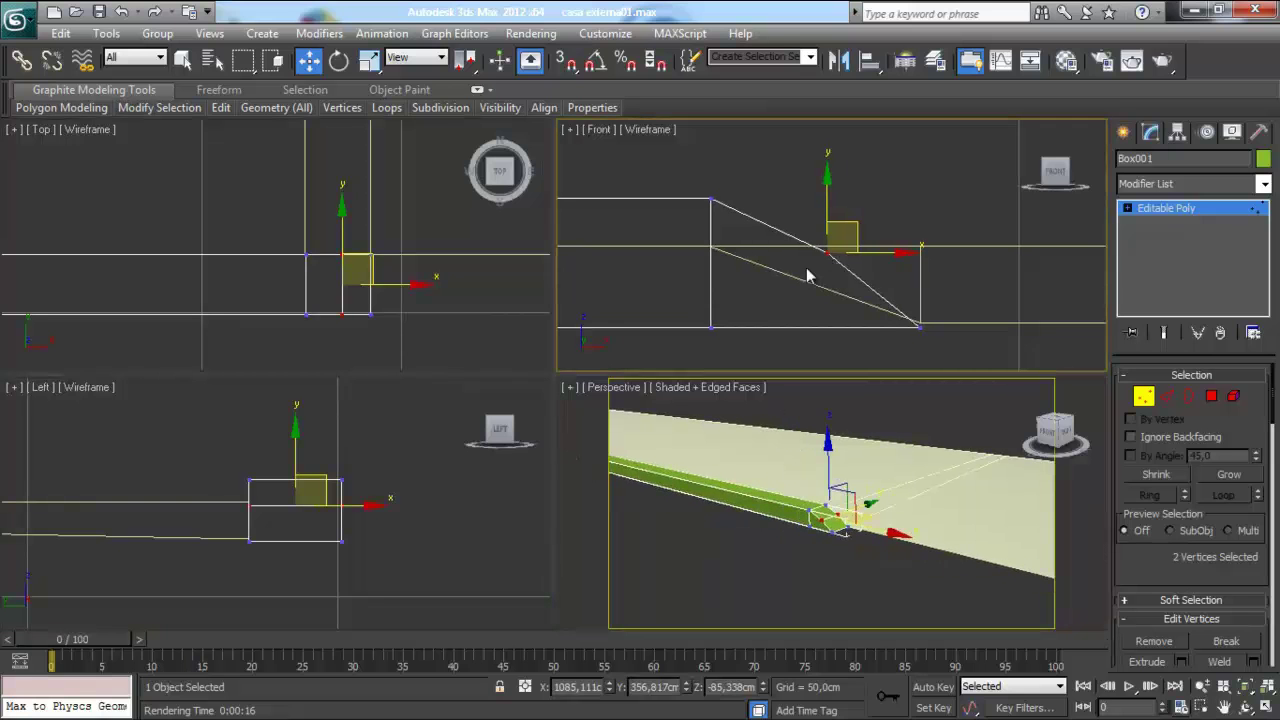
{"action": "scroll", "coordinate": [840, 277], "scroll_direction": "down", "scroll_amount": 3}
{"action": "middle_click_drag", "start_coordinate": [840, 277], "coordinate": [865, 274]}
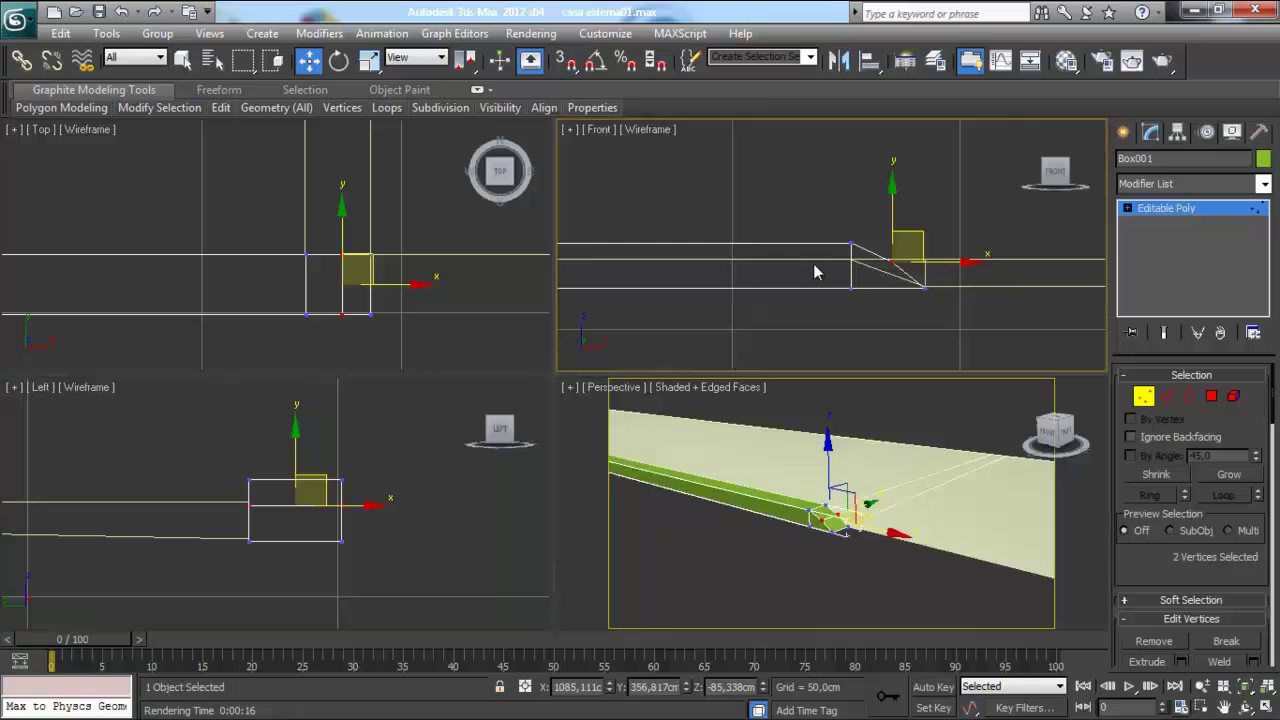
{"action": "middle_click_drag", "start_coordinate": [763, 266], "coordinate": [790, 271]}
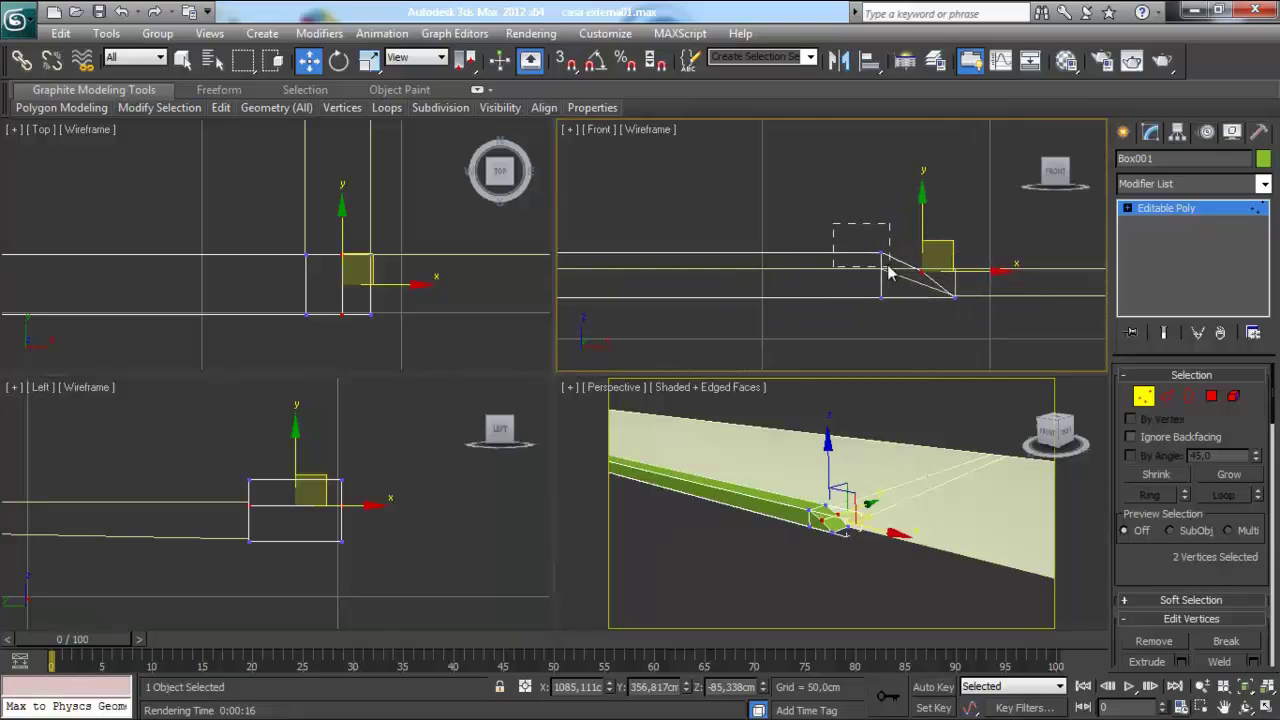
Select the matching vertices at the ramp end in the Front view, adding two more ramp vertices
{"action": "left_click_drag", "start_coordinate": [889, 272], "coordinate": [887, 268]}
{"action": "mouse_move", "coordinate": [839, 262]}
{"action": "middle_mouse_down"}
{"action": "mouse_move", "coordinate": [709, 274]}
{"action": "mouse_move", "coordinate": [968, 289]}
{"action": "middle_mouse_up"}
{"action": "scroll", "coordinate": [757, 266], "scroll_direction": "up", "scroll_amount": 3}
{"action": "scroll", "coordinate": [842, 274], "scroll_direction": "up", "scroll_amount": 2}
{"action": "middle_click_drag", "start_coordinate": [842, 274], "coordinate": [768, 276]}
{"action": "left_click_drag", "start_coordinate": [709, 250], "coordinate": [762, 278]}
{"action": "scroll", "coordinate": [766, 270], "scroll_direction": "down", "scroll_amount": 3}
{"action": "scroll", "coordinate": [823, 262], "scroll_direction": "up", "scroll_amount": 2}
{"action": "mouse_move", "coordinate": [811, 251]}
{"action": "middle_mouse_down"}
{"action": "mouse_move", "coordinate": [689, 246]}
{"action": "mouse_move", "coordinate": [803, 254]}
{"action": "mouse_move", "coordinate": [770, 252]}
{"action": "middle_mouse_up"}
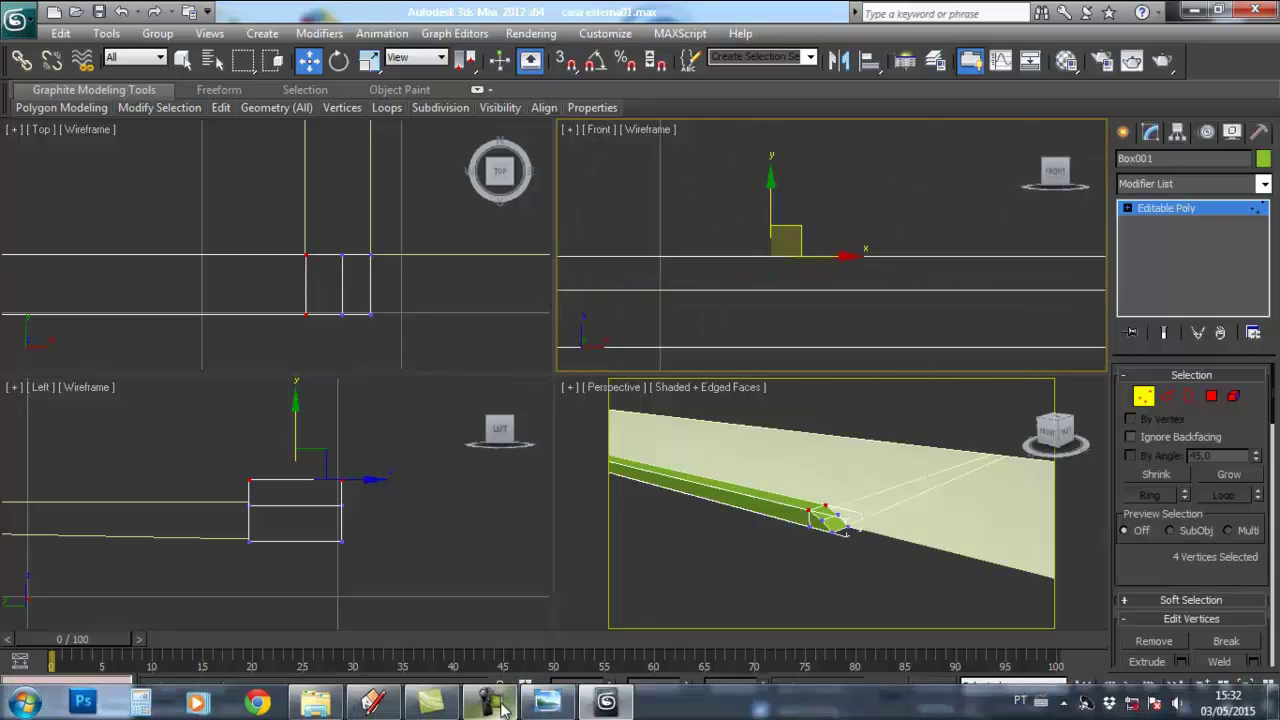
Frame the box end in the top and side views and nudge the selected end vertices slightly
{"action": "mouse_move", "coordinate": [547, 703]}
{"action": "left_click", "coordinate": [543, 645]}
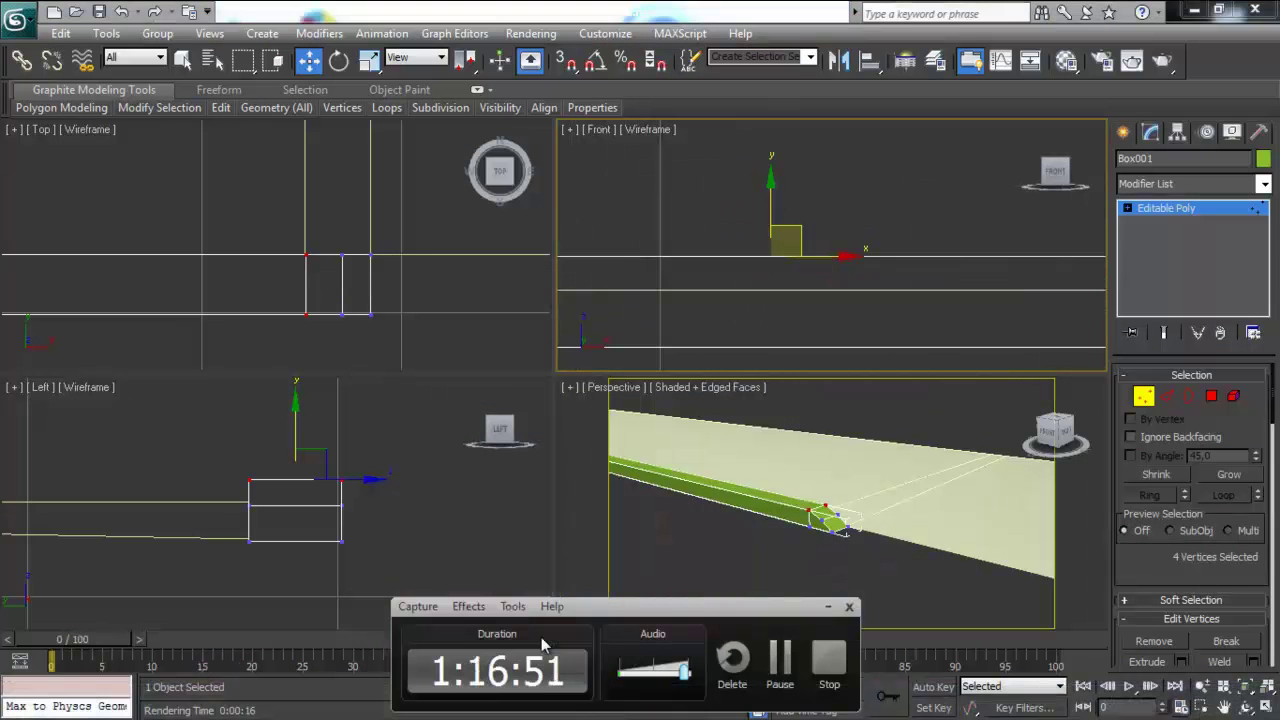
{"action": "left_click", "coordinate": [777, 666]}
{"action": "mouse_move", "coordinate": [787, 264]}
{"action": "middle_mouse_down"}
{"action": "mouse_move", "coordinate": [816, 266]}
{"action": "mouse_move", "coordinate": [768, 285]}
{"action": "middle_mouse_up"}
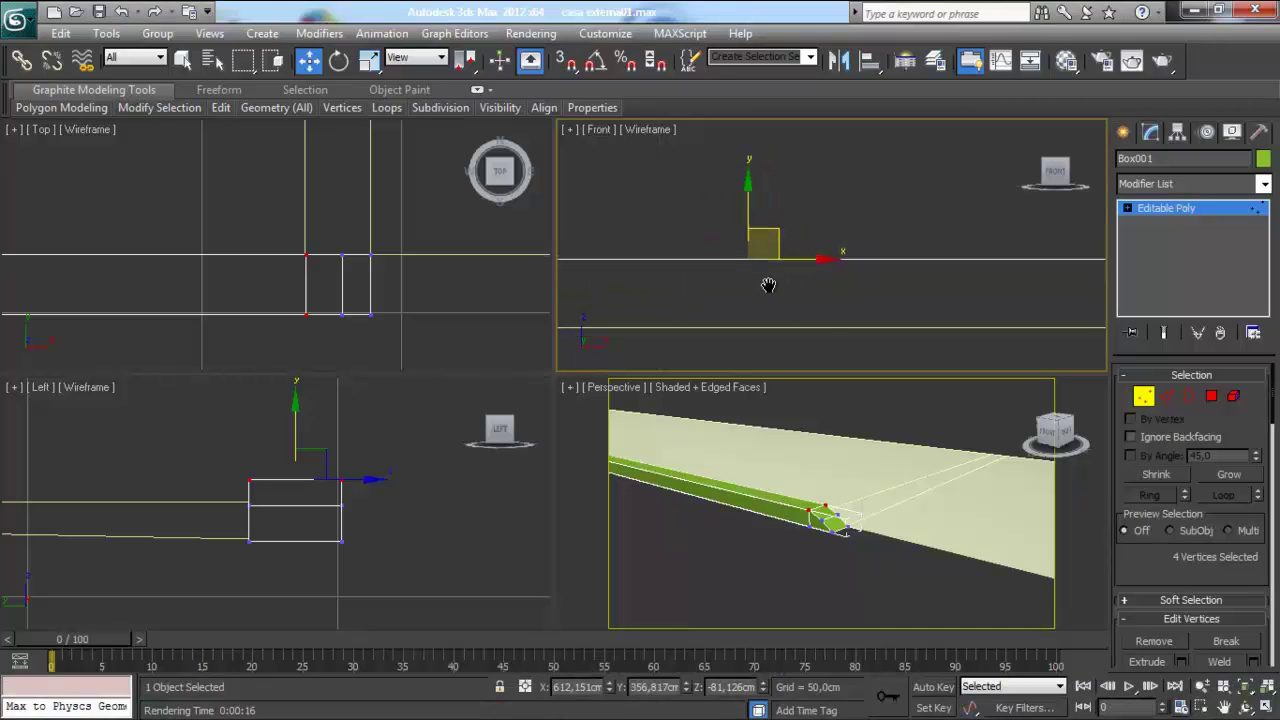
{"action": "middle_click_drag", "start_coordinate": [320, 260], "coordinate": [252, 250]}
{"action": "mouse_move", "coordinate": [354, 517]}
{"action": "middle_mouse_down"}
{"action": "mouse_move", "coordinate": [306, 517]}
{"action": "mouse_move", "coordinate": [327, 520]}
{"action": "middle_mouse_up"}
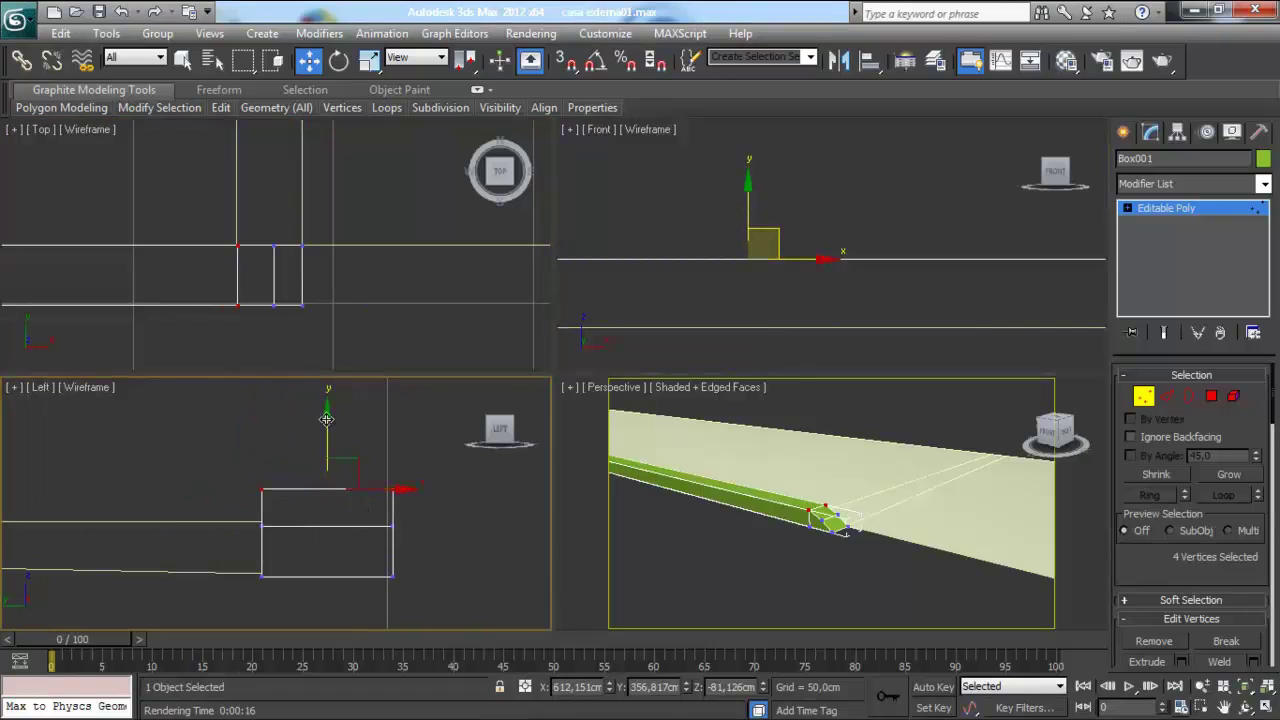
{"action": "scroll", "coordinate": [290, 522], "scroll_direction": "up", "scroll_amount": 3}
{"action": "left_click_drag", "start_coordinate": [387, 497], "coordinate": [387, 495]}
Region-select the two top end vertices in the Front view and drop them to the bottom corner
{"action": "middle_click_drag", "start_coordinate": [414, 265], "coordinate": [389, 265]}
{"action": "middle_click_drag", "start_coordinate": [872, 343], "coordinate": [847, 297]}
{"action": "middle_click_drag", "start_coordinate": [844, 549], "coordinate": [829, 491], "text": "alt"}
{"action": "mouse_move", "coordinate": [805, 300]}
{"action": "middle_mouse_down"}
{"action": "mouse_move", "coordinate": [792, 263]}
{"action": "mouse_move", "coordinate": [1049, 306]}
{"action": "mouse_move", "coordinate": [940, 306]}
{"action": "middle_mouse_up"}
{"action": "scroll", "coordinate": [840, 300], "scroll_direction": "up", "scroll_amount": 3}
{"action": "scroll", "coordinate": [865, 299], "scroll_direction": "up", "scroll_amount": 3}
{"action": "scroll", "coordinate": [865, 299], "scroll_direction": "up", "scroll_amount": 2}
{"action": "mouse_move", "coordinate": [853, 309]}
{"action": "middle_mouse_down"}
{"action": "mouse_move", "coordinate": [752, 254]}
{"action": "mouse_move", "coordinate": [800, 272]}
{"action": "middle_mouse_up"}
{"action": "mouse_move", "coordinate": [835, 224]}
{"action": "left_mouse_down"}
{"action": "mouse_move", "coordinate": [861, 238]}
{"action": "mouse_move", "coordinate": [845, 236]}
{"action": "left_mouse_up"}
{"action": "left_click", "coordinate": [960, 325]}
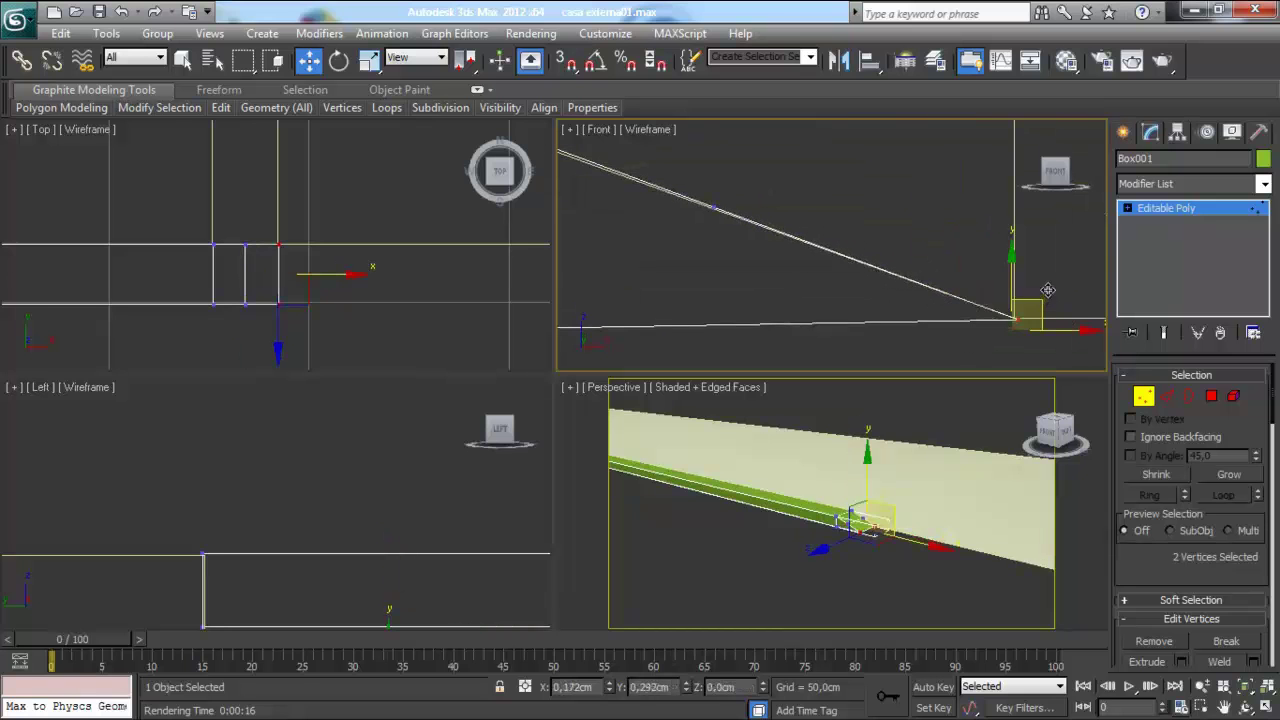
{"action": "scroll", "coordinate": [966, 286], "scroll_direction": "down", "scroll_amount": 3}
{"action": "middle_click_drag", "start_coordinate": [966, 286], "coordinate": [832, 283]}
Switch to Edge level and maximize the Perspective view, zoomed in close on the ramp end
{"action": "left_click", "coordinate": [1166, 396]}
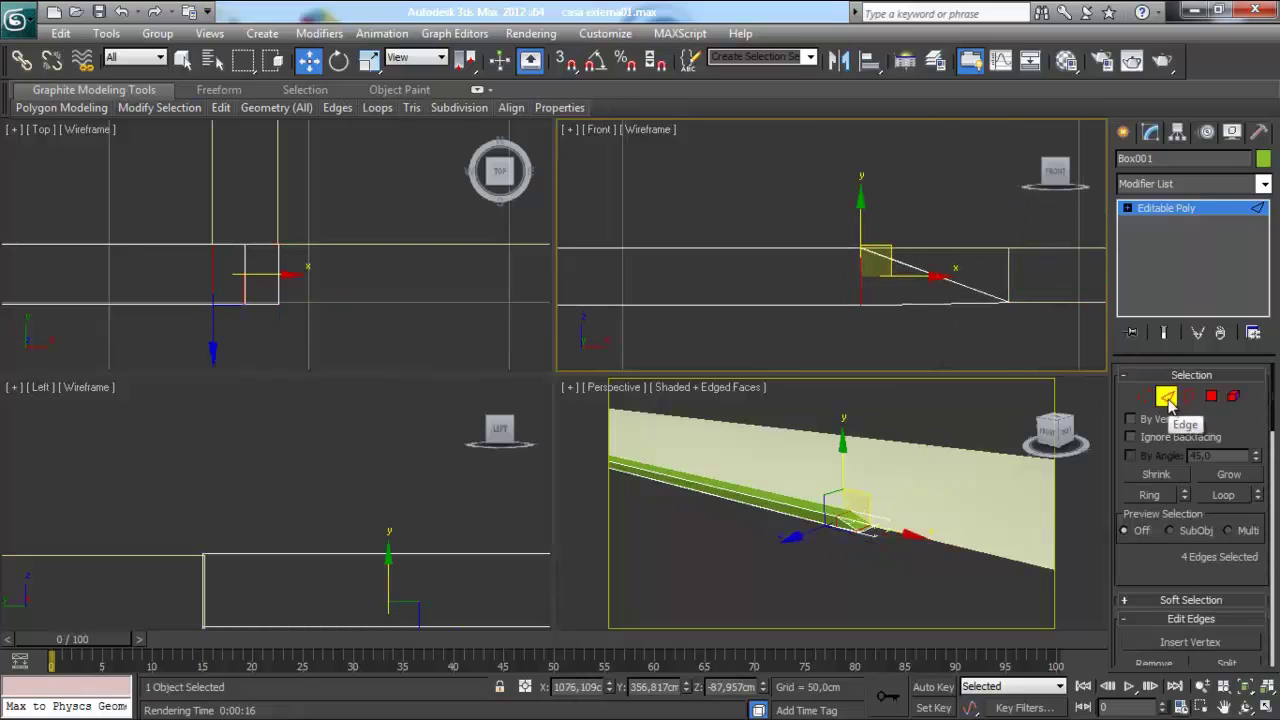
{"action": "middle_click_drag", "start_coordinate": [765, 500], "coordinate": [752, 466]}
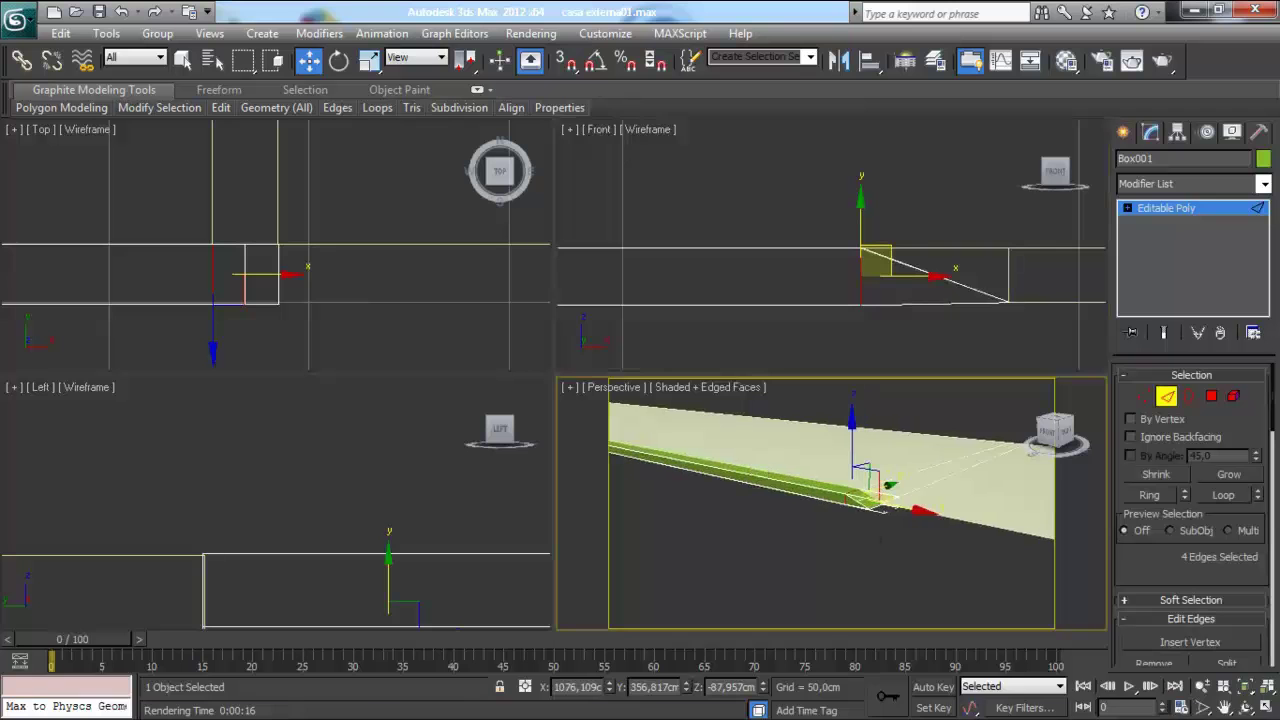
{"action": "left_click", "coordinate": [1265, 707]}
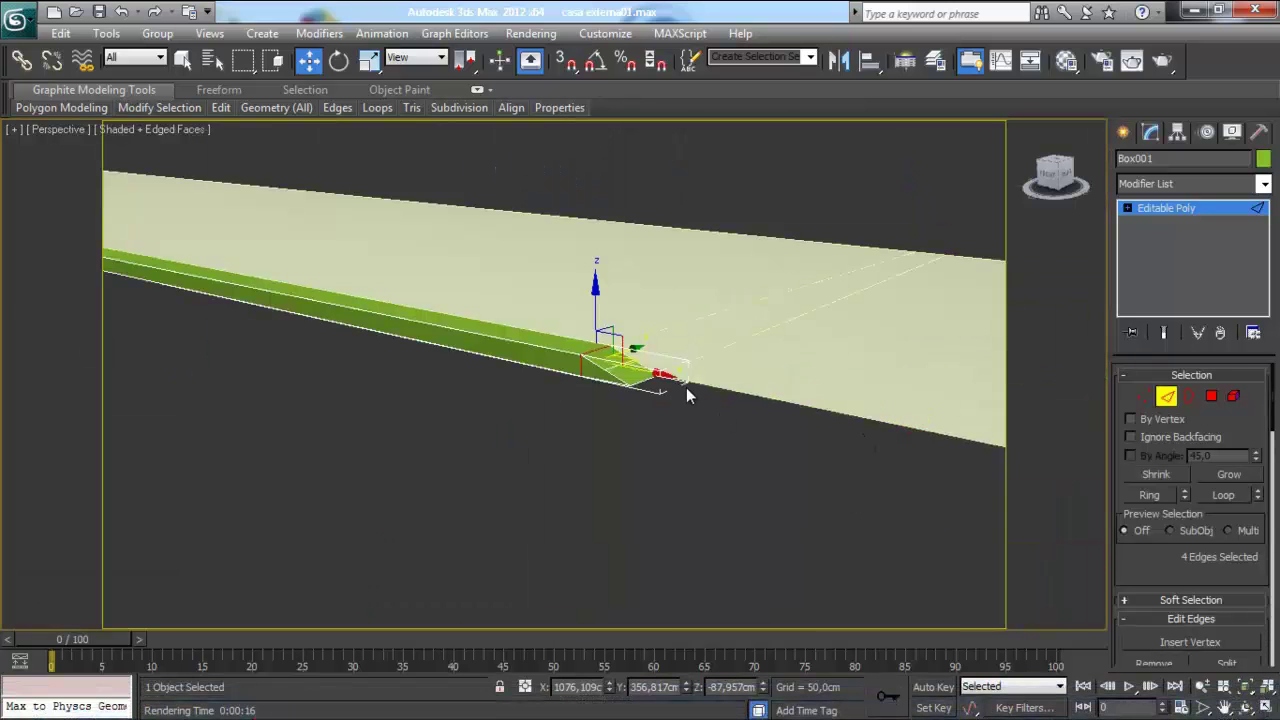
{"action": "middle_click_drag", "start_coordinate": [686, 387], "coordinate": [683, 407], "text": "alt"}
{"action": "left_click", "coordinate": [1202, 686]}
{"action": "mouse_move", "coordinate": [680, 488]}
{"action": "left_mouse_down"}
{"action": "mouse_move", "coordinate": [666, 460]}
{"action": "mouse_move", "coordinate": [660, 484]}
{"action": "left_mouse_up"}
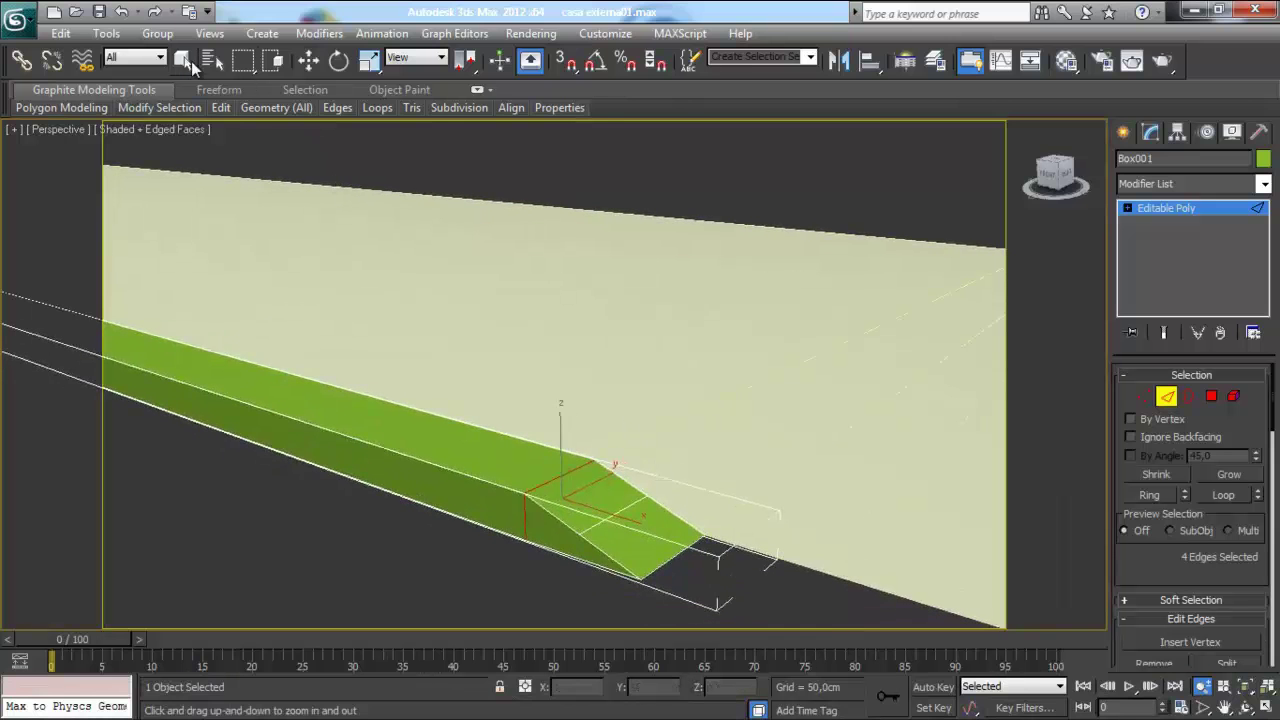
Select the three ramp-end edges and open the Chamfer settings
{"action": "left_click", "coordinate": [187, 60]}
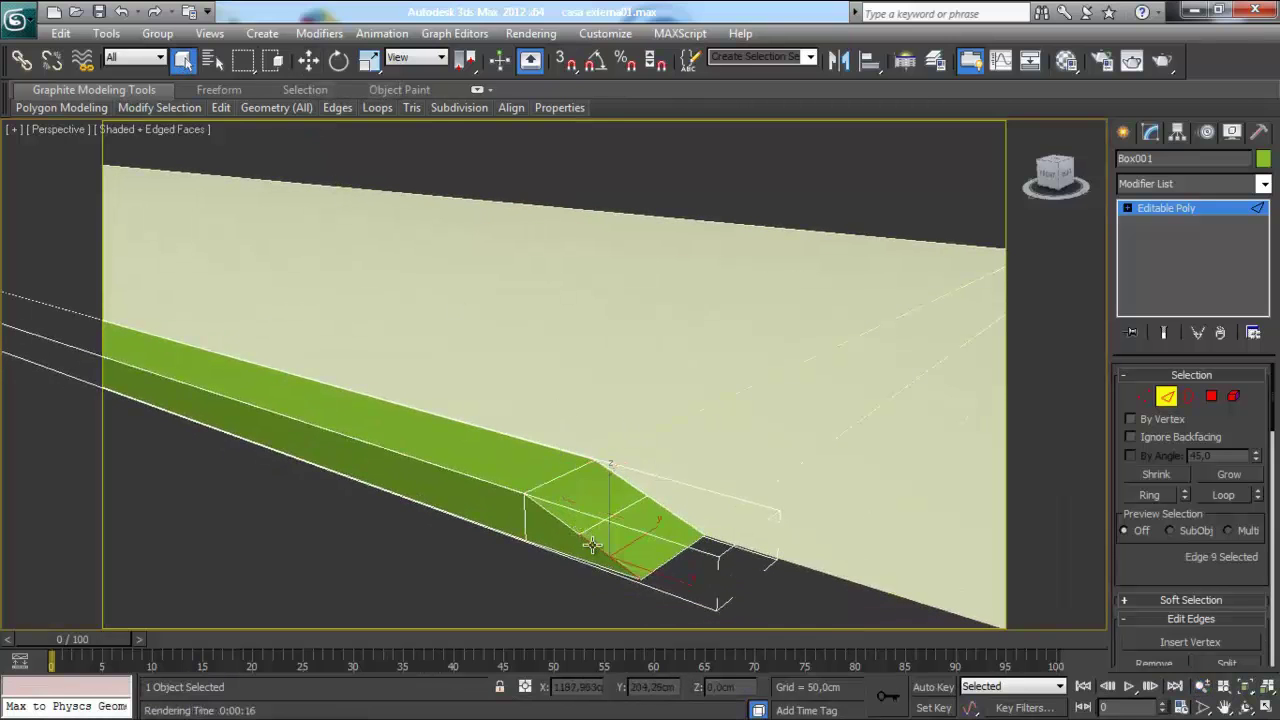
{"action": "left_click_drag", "start_coordinate": [640, 560], "coordinate": [500, 475]}
{"action": "left_click", "coordinate": [484, 486], "text": "ctrl"}
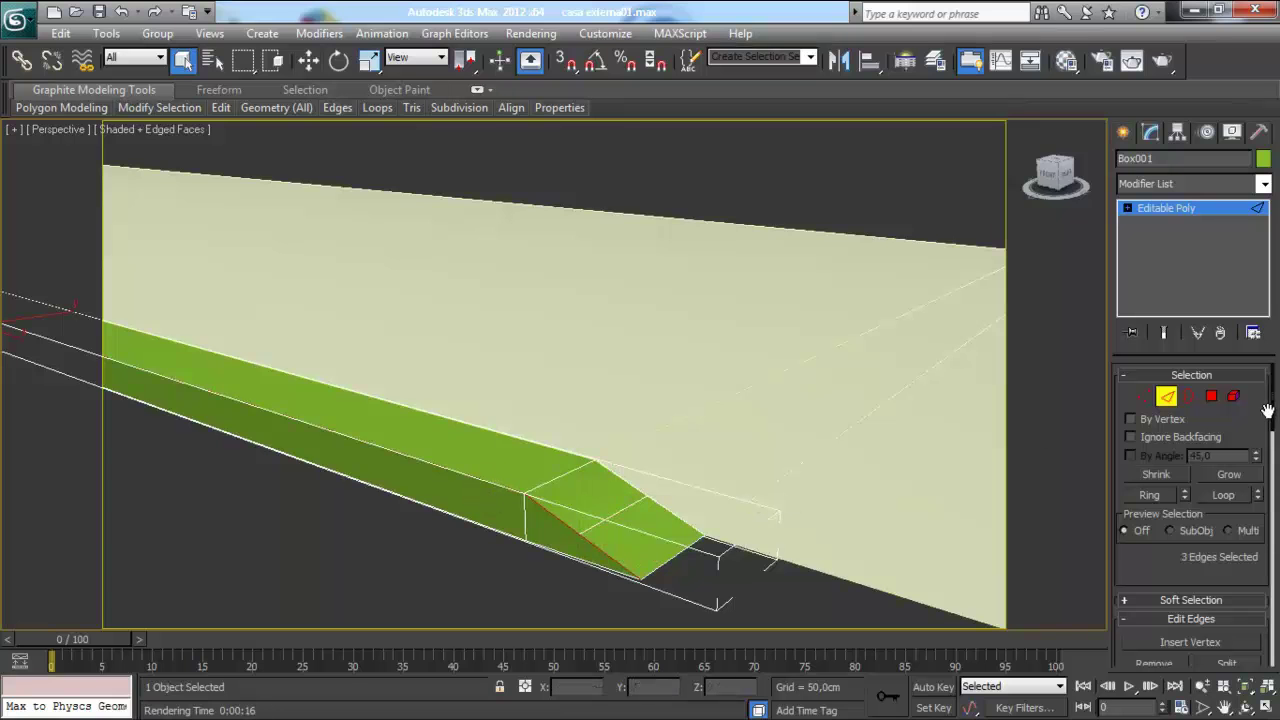
{"action": "scroll", "coordinate": [1274, 410], "scroll_direction": "down", "scroll_amount": 5}
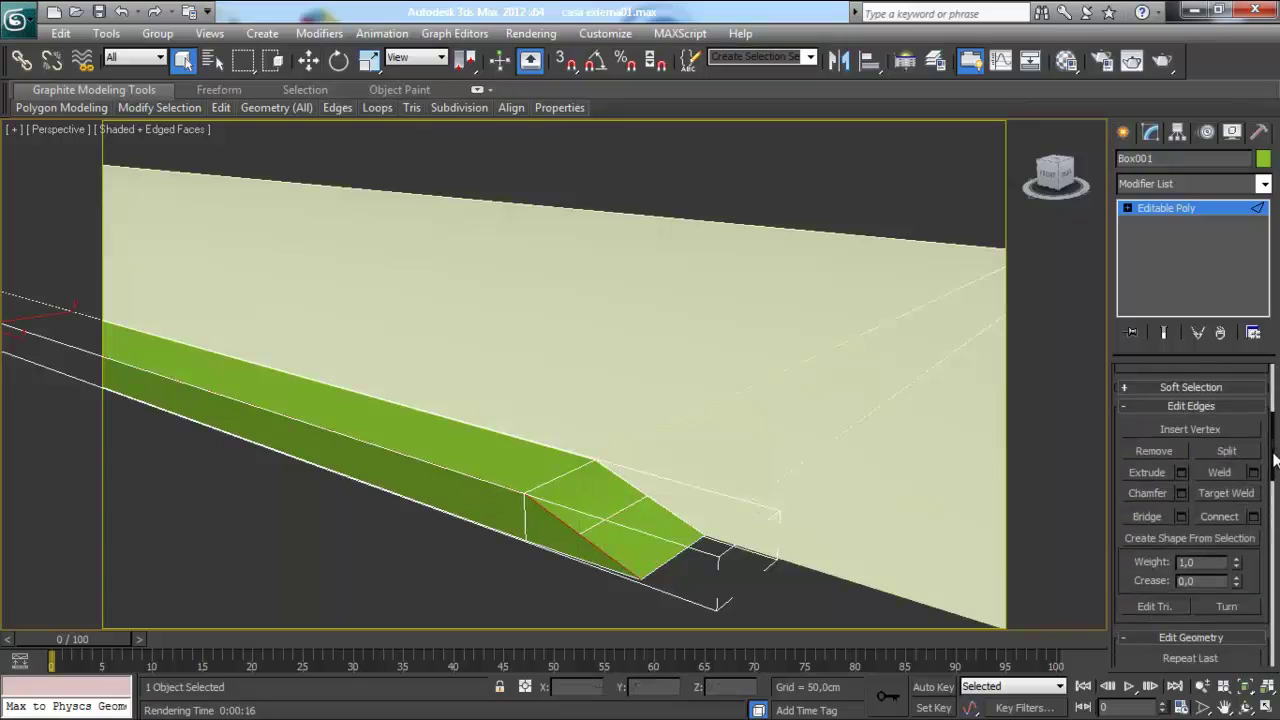
{"action": "left_click", "coordinate": [1181, 485]}
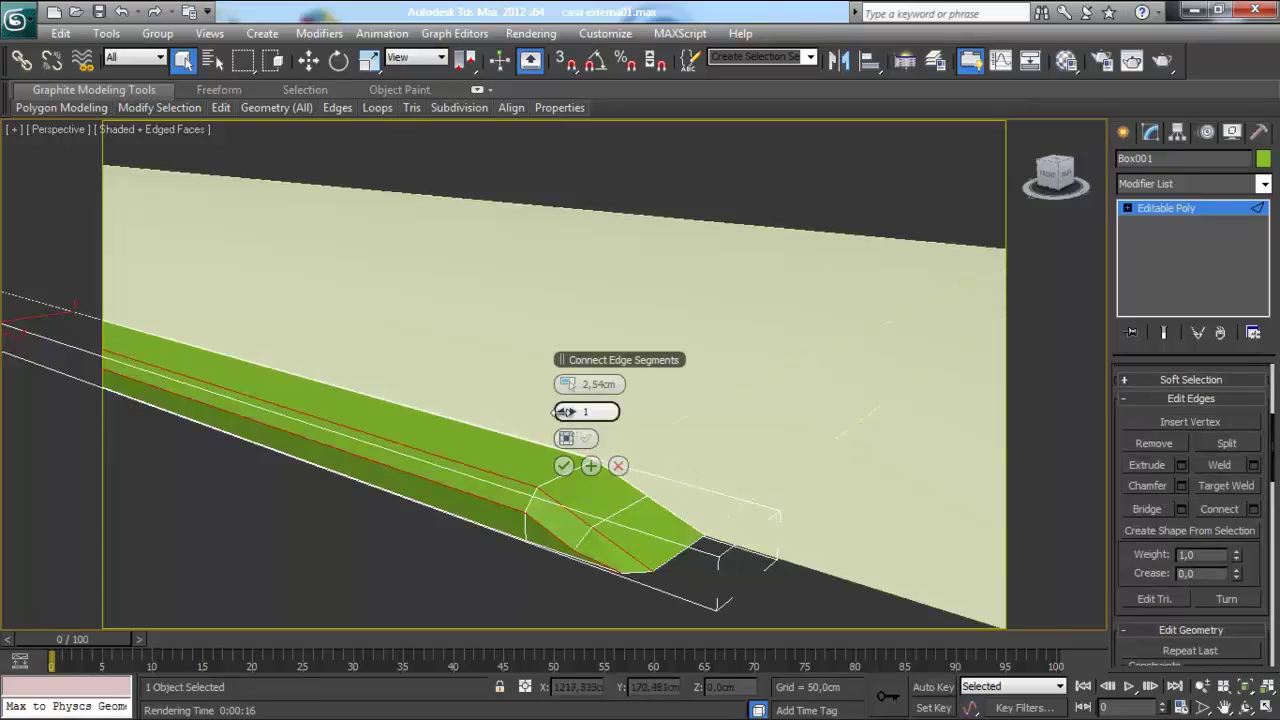
Chamfer the selected edges with amount 1,275 cm and 4 segments, then confirm
{"action": "left_click_drag", "start_coordinate": [565, 385], "coordinate": [565, 386]}
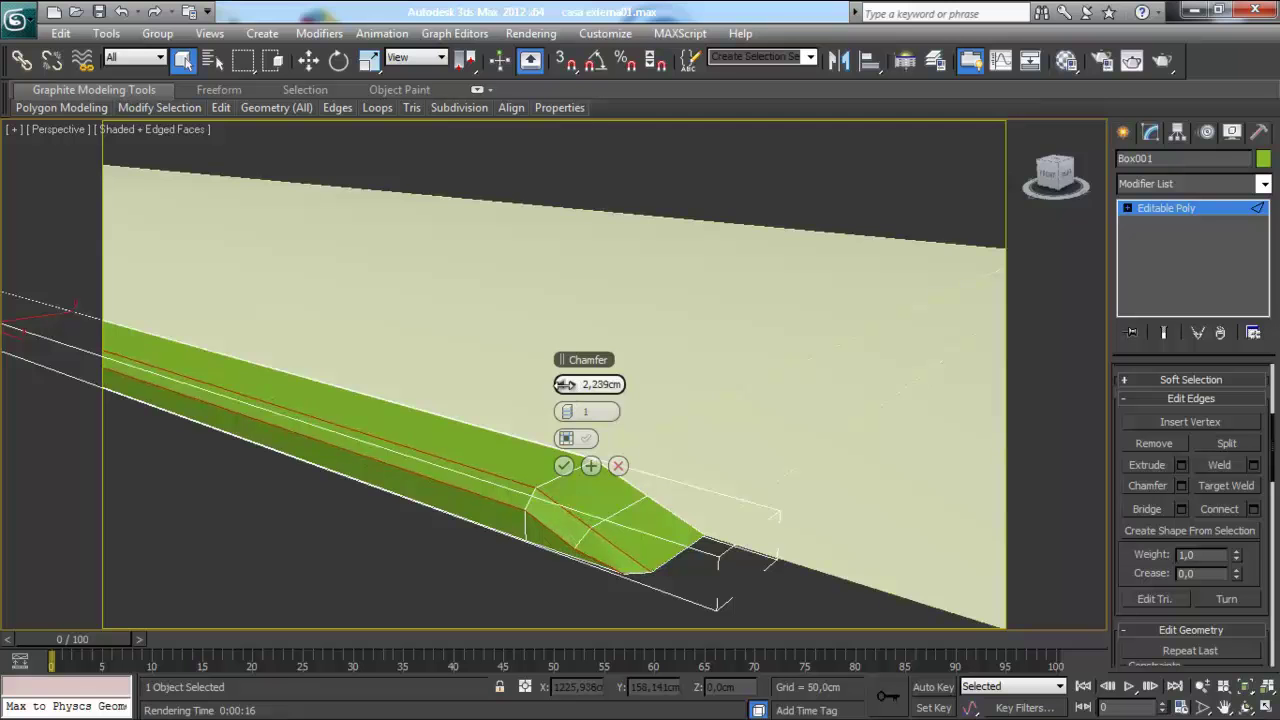
{"action": "left_click_drag", "start_coordinate": [565, 384], "coordinate": [575, 420]}
{"action": "key", "text": "ctrl+shift+e"}
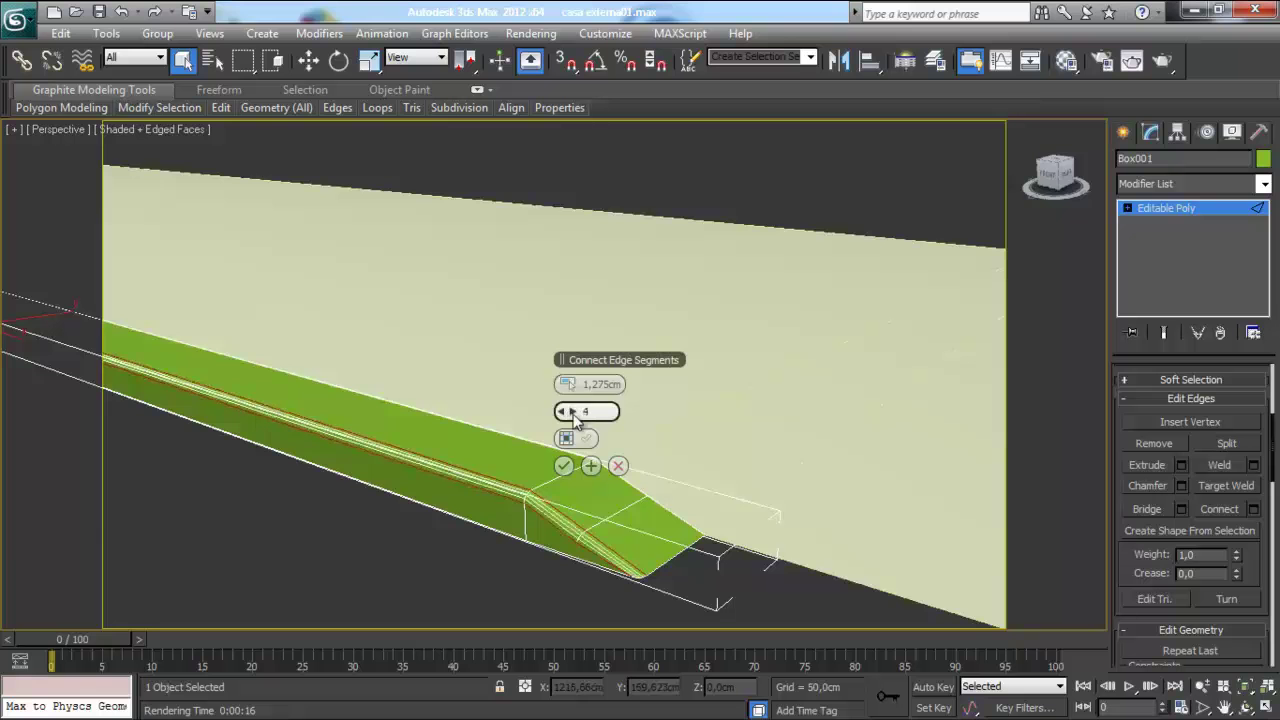
{"action": "left_click", "coordinate": [563, 465]}
Leave Edge mode and restore the four-viewport layout with the Front view active
{"action": "middle_click_drag", "start_coordinate": [539, 473], "coordinate": [462, 461]}
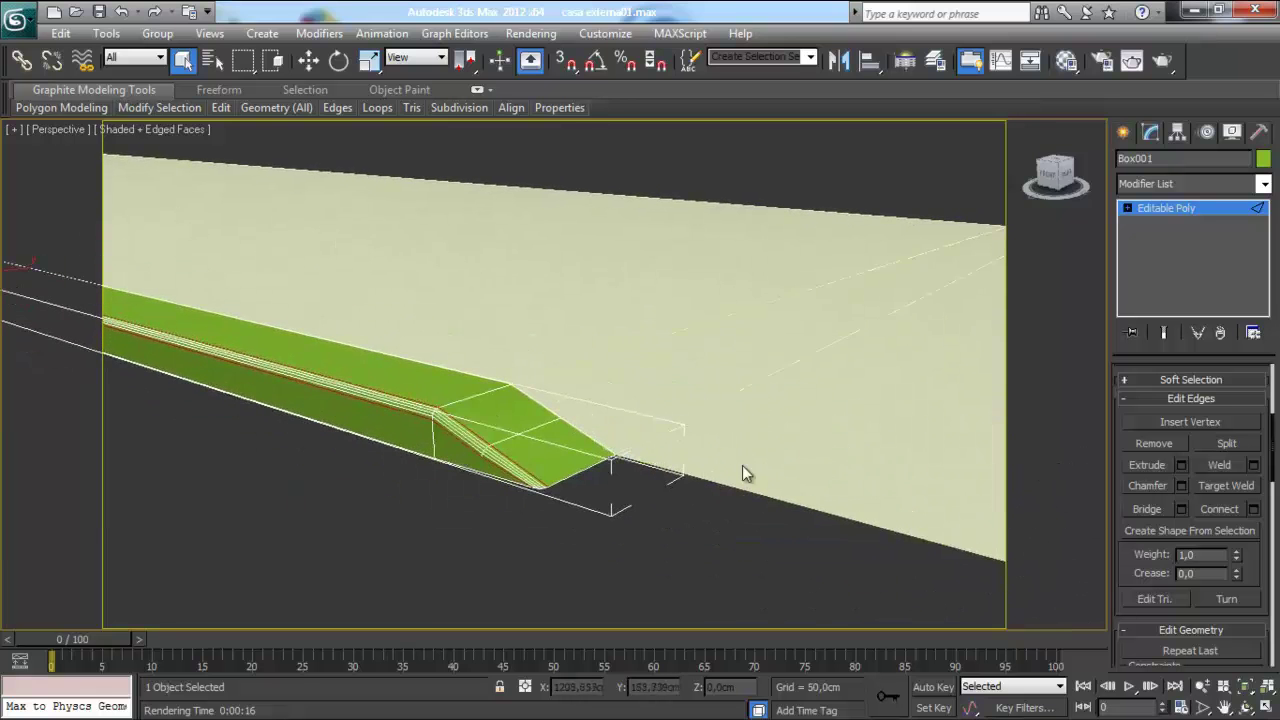
{"action": "scroll", "coordinate": [1220, 460], "scroll_direction": "up", "scroll_amount": 5}
{"action": "left_click", "coordinate": [1167, 395]}
{"action": "middle_click_drag", "start_coordinate": [457, 329], "coordinate": [476, 333]}
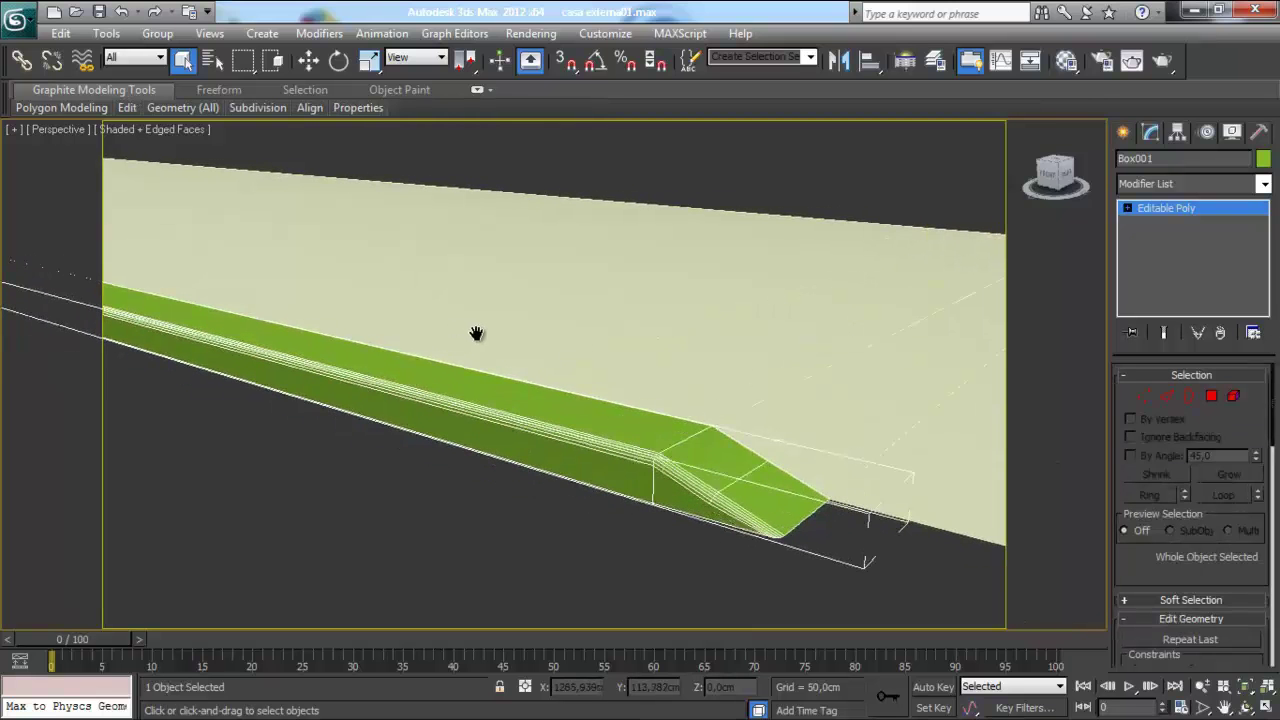
{"action": "middle_click_drag", "start_coordinate": [588, 445], "coordinate": [566, 443]}
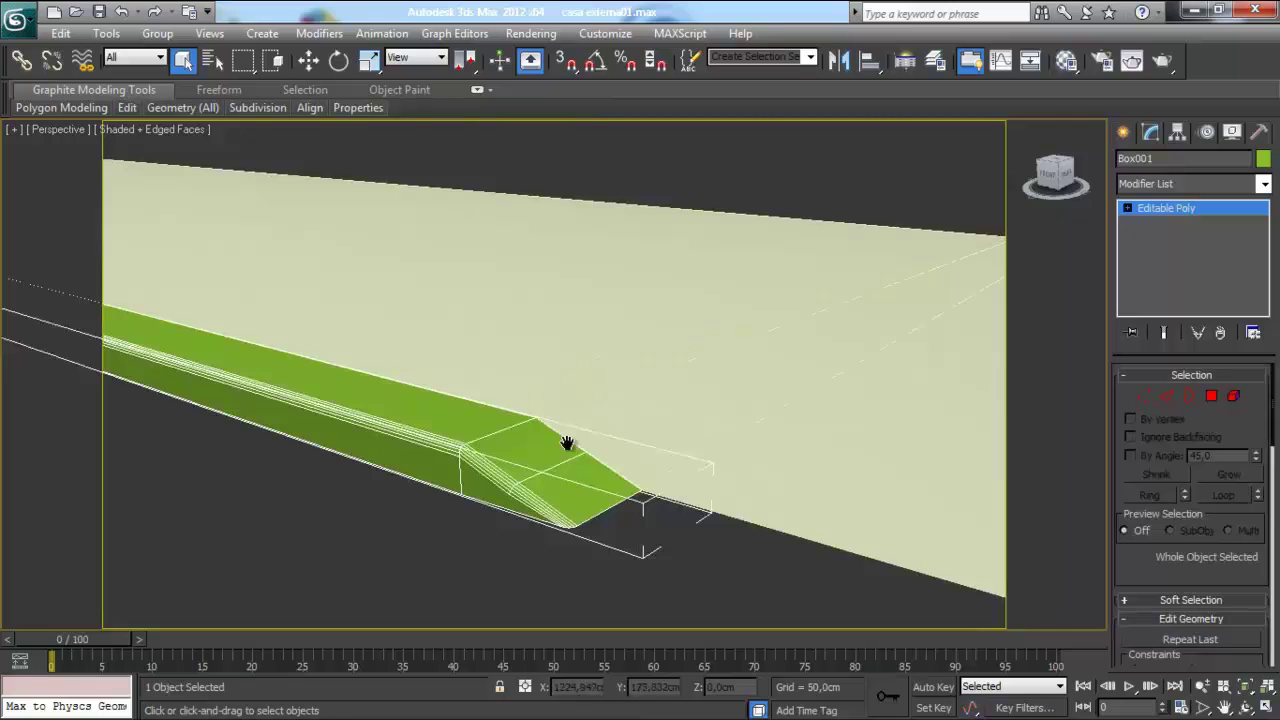
{"action": "scroll", "coordinate": [567, 443], "scroll_direction": "down", "scroll_amount": 5}
{"action": "scroll", "coordinate": [569, 440], "scroll_direction": "down", "scroll_amount": 2}
{"action": "scroll", "coordinate": [570, 416], "scroll_direction": "up", "scroll_amount": 3}
{"action": "scroll", "coordinate": [570, 416], "scroll_direction": "up", "scroll_amount": 4}
{"action": "scroll", "coordinate": [570, 416], "scroll_direction": "down", "scroll_amount": 5}
{"action": "key", "text": "alt+w"}
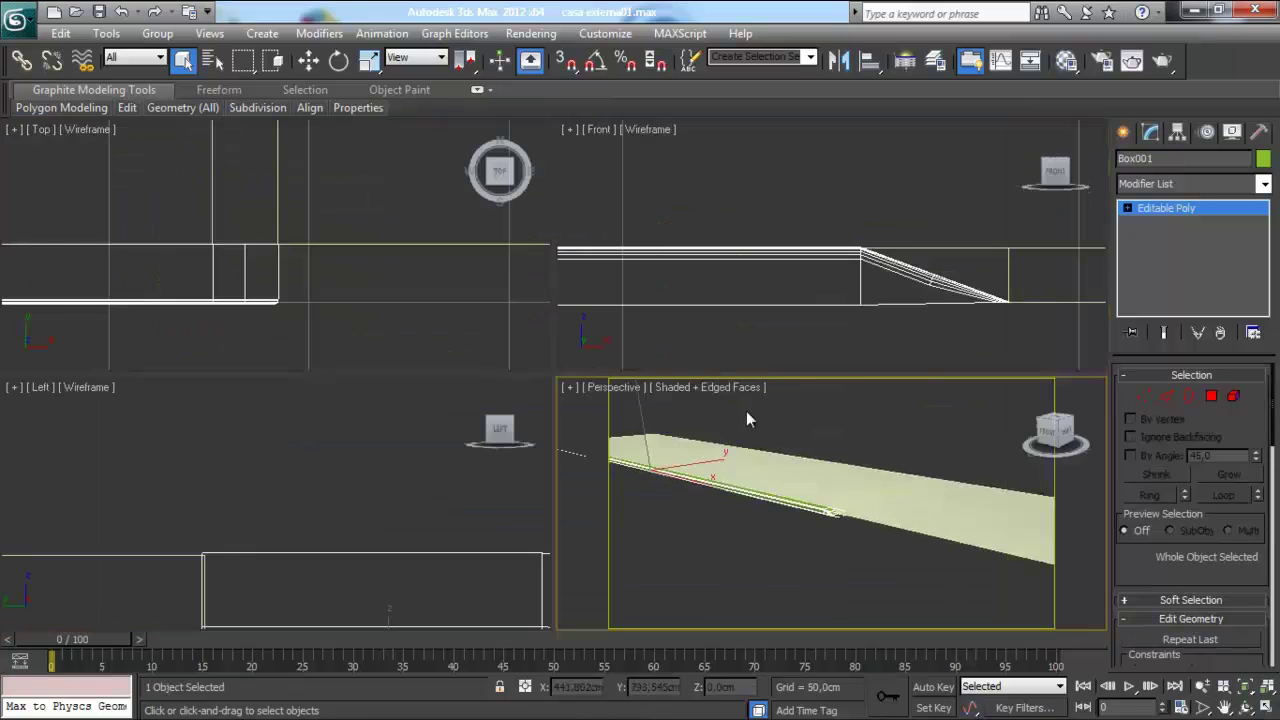
{"action": "left_click", "coordinate": [678, 304]}
{"action": "scroll", "coordinate": [753, 318], "scroll_direction": "down", "scroll_amount": 3}
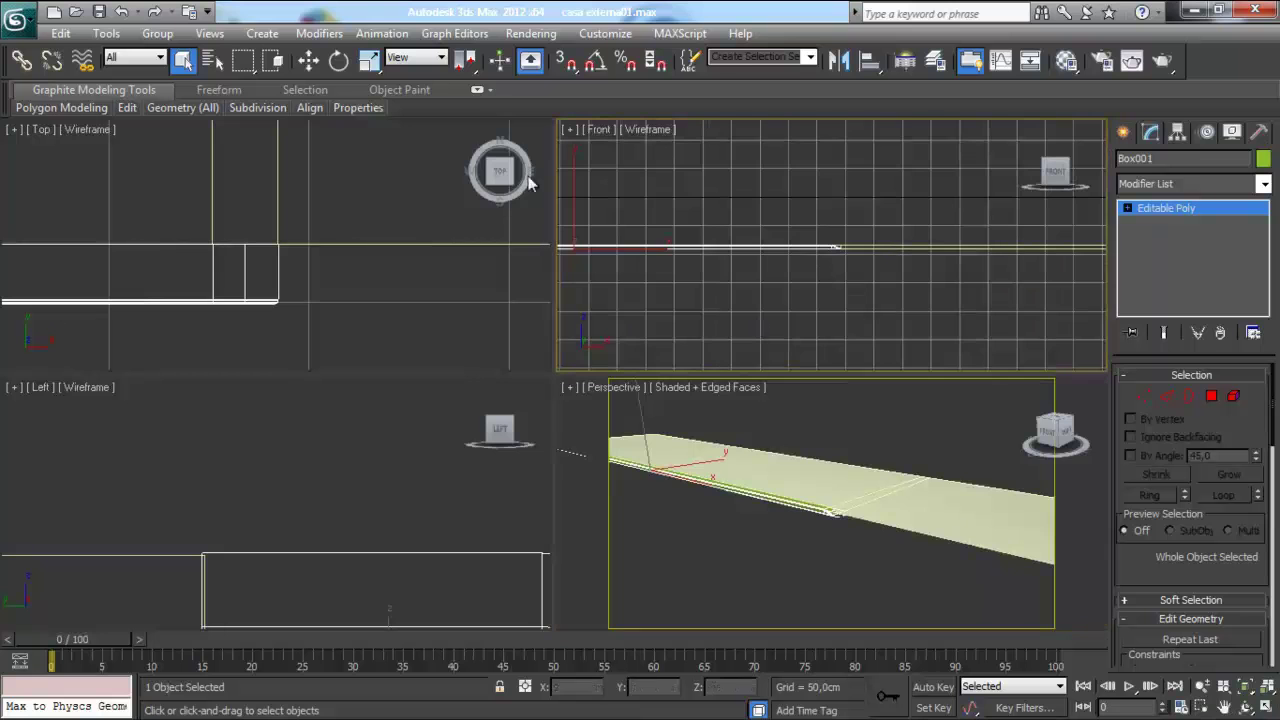
Shift-drag the curb along the sidewalk to clone it as a Copy named Box002
{"action": "left_click", "coordinate": [310, 64]}
{"action": "scroll", "coordinate": [260, 277], "scroll_direction": "down", "scroll_amount": 3}
{"action": "middle_click_drag", "start_coordinate": [191, 271], "coordinate": [132, 280]}
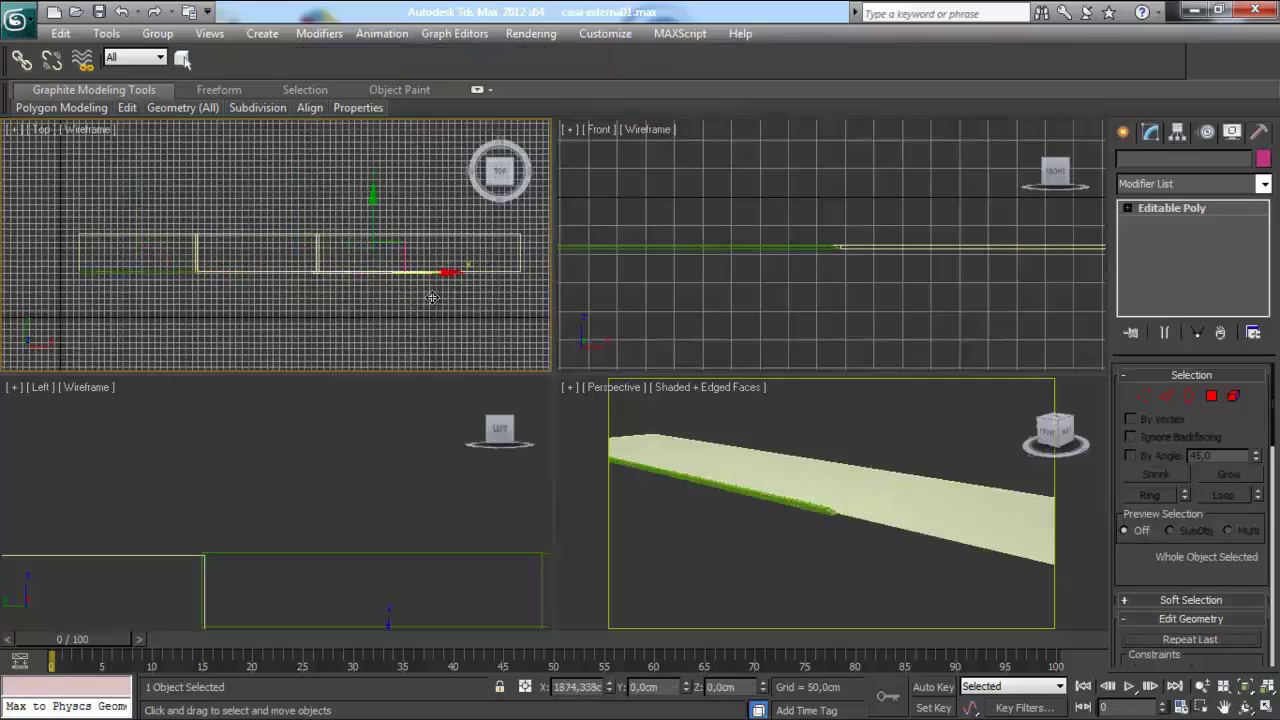
{"action": "left_click_drag", "start_coordinate": [201, 279], "coordinate": [451, 279], "text": "shift"}
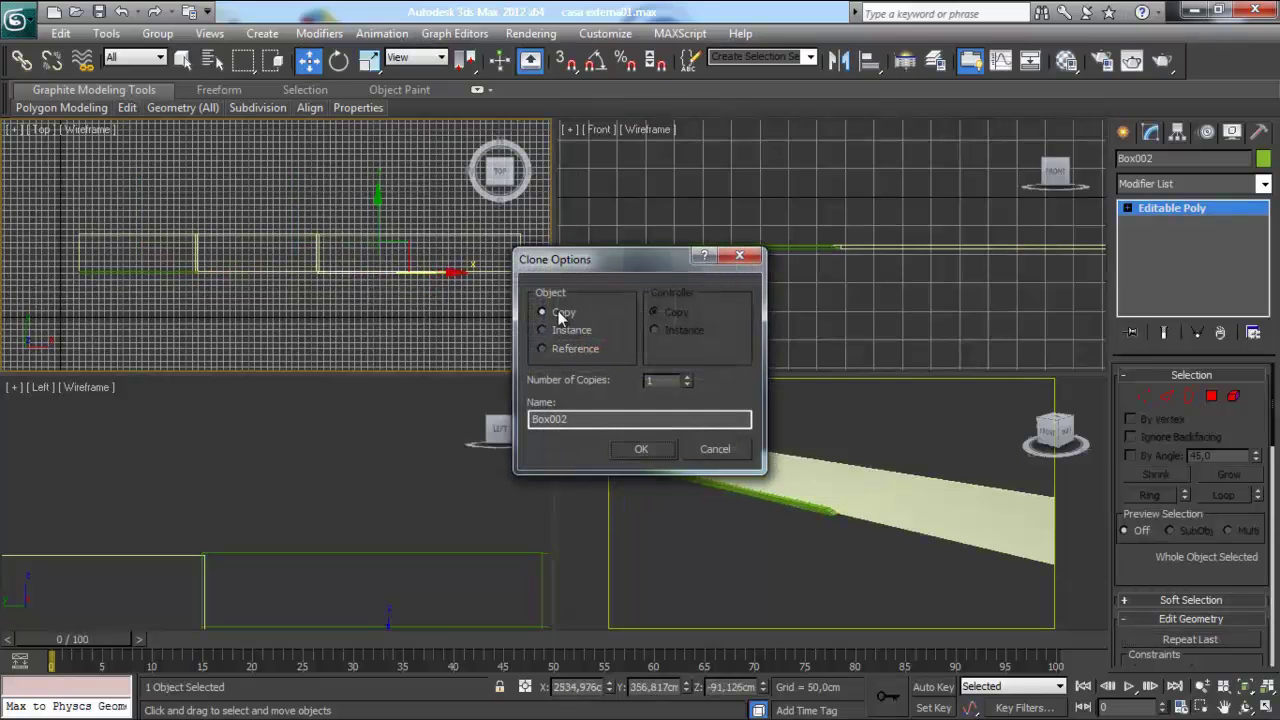
{"action": "left_click", "coordinate": [641, 450]}
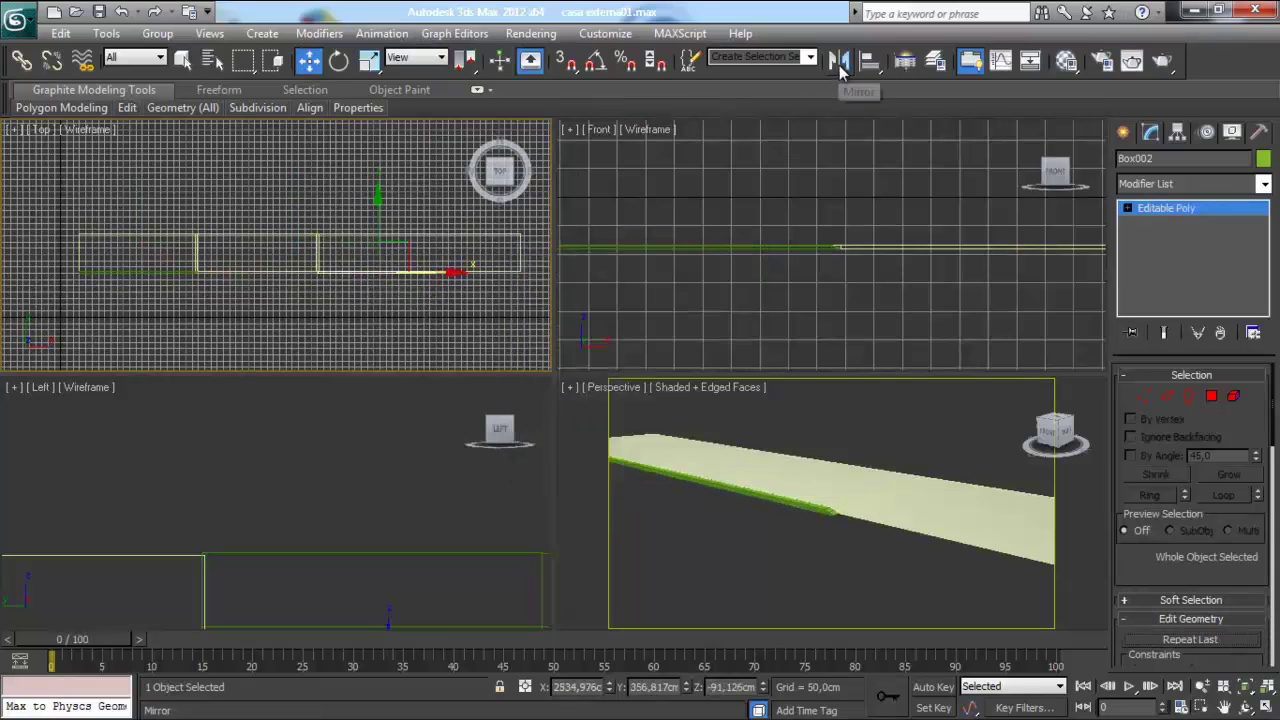
Mirror Box002 across the X axis and shift it slightly left
{"action": "left_click", "coordinate": [840, 62]}
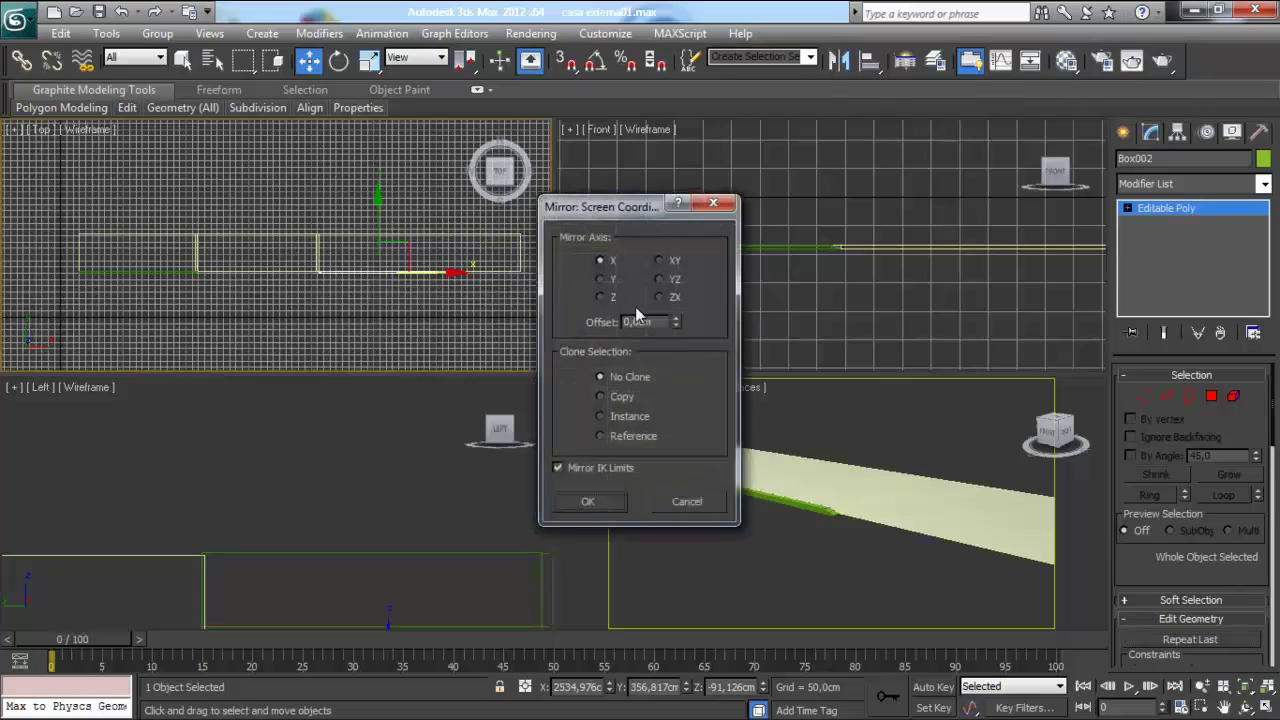
{"action": "left_click", "coordinate": [607, 503]}
{"action": "scroll", "coordinate": [270, 314], "scroll_direction": "up", "scroll_amount": 2}
{"action": "scroll", "coordinate": [220, 285], "scroll_direction": "up", "scroll_amount": 2}
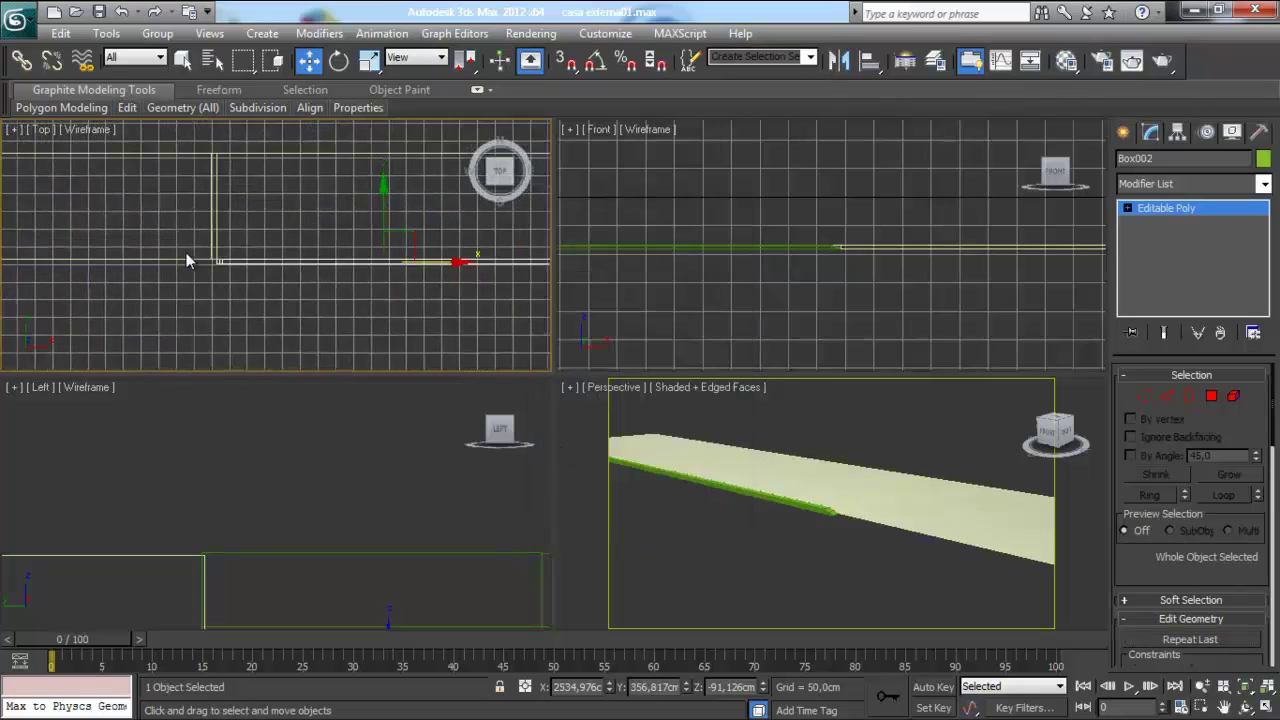
{"action": "scroll", "coordinate": [190, 262], "scroll_direction": "up", "scroll_amount": 2}
{"action": "left_click_drag", "start_coordinate": [475, 270], "coordinate": [463, 270]}
{"action": "scroll", "coordinate": [843, 277], "scroll_direction": "down", "scroll_amount": 2}
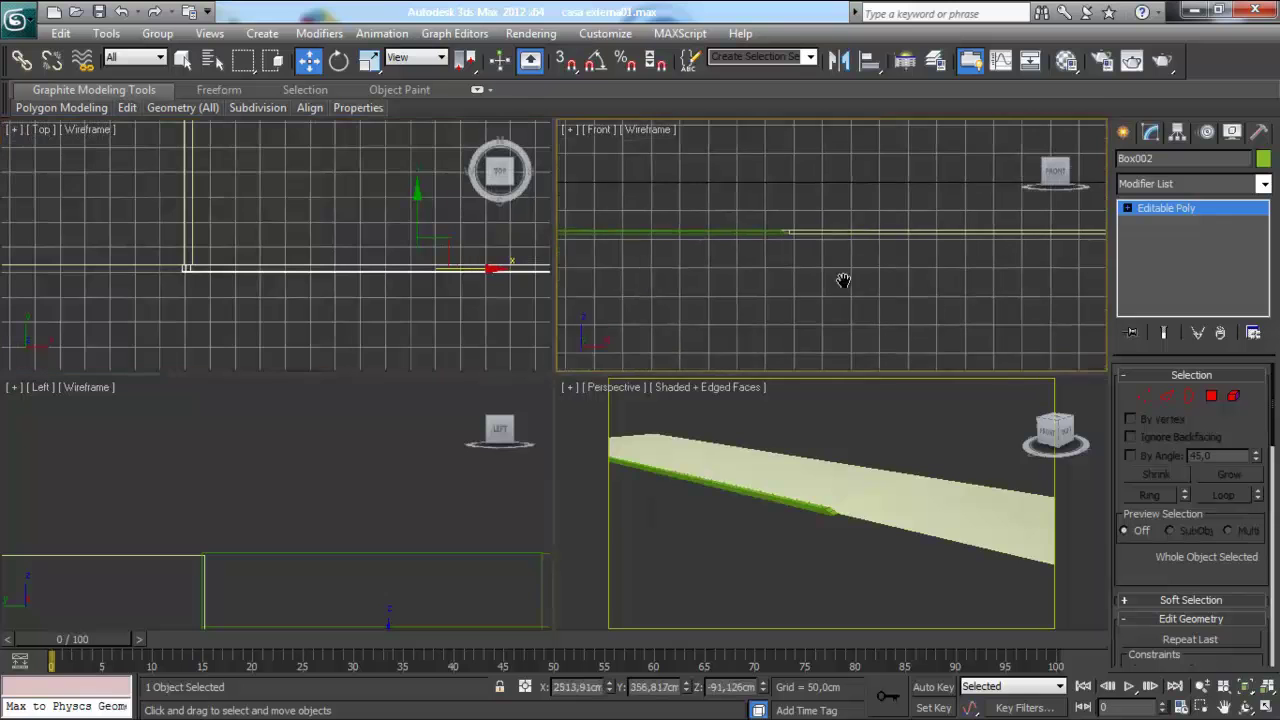
{"action": "scroll", "coordinate": [871, 317], "scroll_direction": "down", "scroll_amount": 2}
Slide the mirrored Box002 into place farther along the sidewalk, ramp facing the other way
{"action": "mouse_move", "coordinate": [925, 526]}
{"action": "middle_mouse_down"}
{"action": "mouse_move", "coordinate": [898, 535]}
{"action": "mouse_move", "coordinate": [700, 488]}
{"action": "middle_mouse_up"}
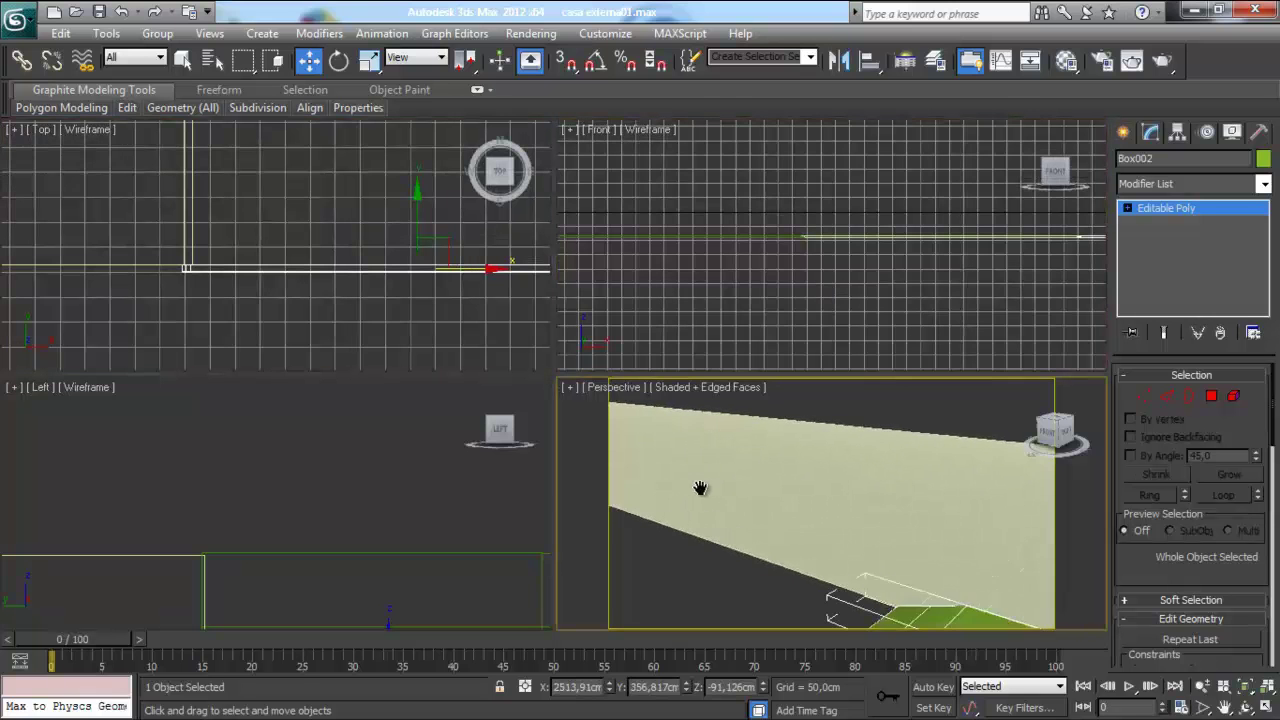
{"action": "scroll", "coordinate": [743, 229], "scroll_direction": "up", "scroll_amount": 2}
{"action": "scroll", "coordinate": [734, 260], "scroll_direction": "up", "scroll_amount": 2}
{"action": "scroll", "coordinate": [803, 260], "scroll_direction": "up", "scroll_amount": 2}
{"action": "scroll", "coordinate": [783, 273], "scroll_direction": "up", "scroll_amount": 1}
{"action": "scroll", "coordinate": [866, 274], "scroll_direction": "up", "scroll_amount": 2}
{"action": "scroll", "coordinate": [715, 265], "scroll_direction": "up", "scroll_amount": 2}
{"action": "scroll", "coordinate": [843, 280], "scroll_direction": "up", "scroll_amount": 1}
{"action": "scroll", "coordinate": [818, 270], "scroll_direction": "up", "scroll_amount": 2}
{"action": "left_click_drag", "start_coordinate": [813, 268], "coordinate": [870, 271]}
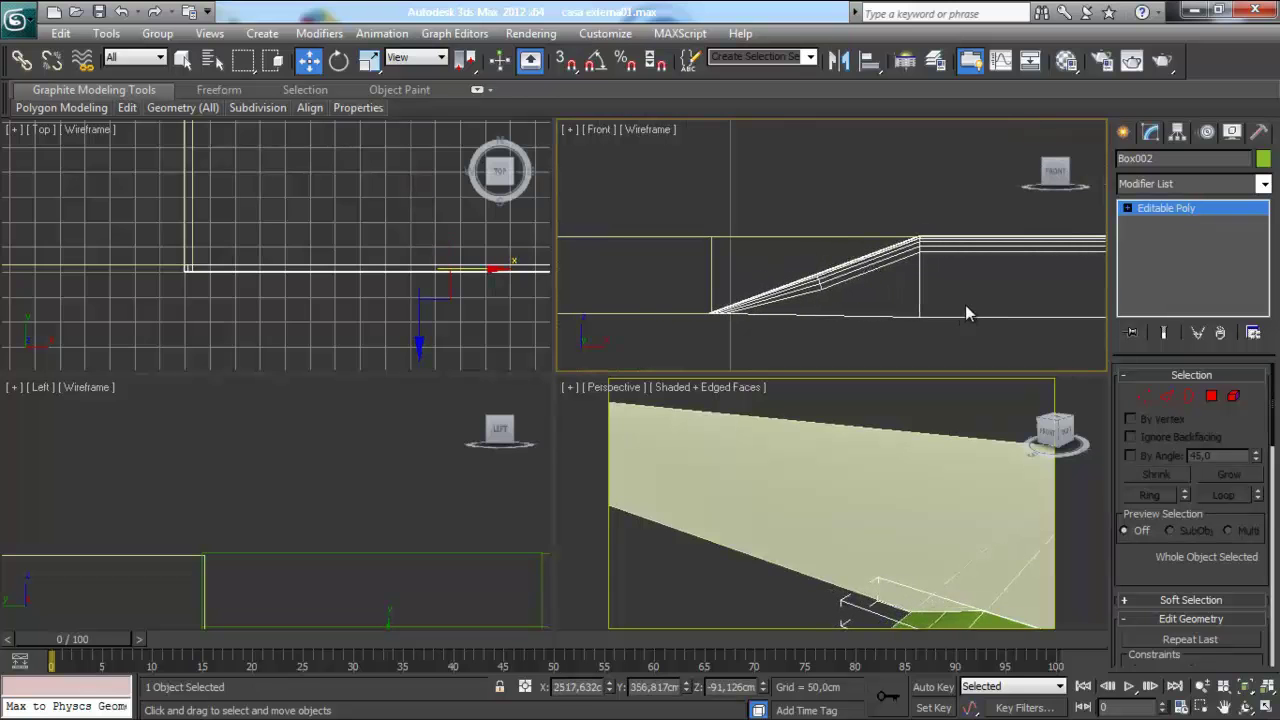
{"action": "scroll", "coordinate": [930, 300], "scroll_direction": "down", "scroll_amount": 2}
{"action": "scroll", "coordinate": [904, 296], "scroll_direction": "down", "scroll_amount": 2}
{"action": "scroll", "coordinate": [903, 531], "scroll_direction": "up", "scroll_amount": 1}
{"action": "scroll", "coordinate": [900, 523], "scroll_direction": "up", "scroll_amount": 3}
{"action": "scroll", "coordinate": [901, 523], "scroll_direction": "up", "scroll_amount": 2}
{"action": "scroll", "coordinate": [912, 527], "scroll_direction": "up", "scroll_amount": 3}
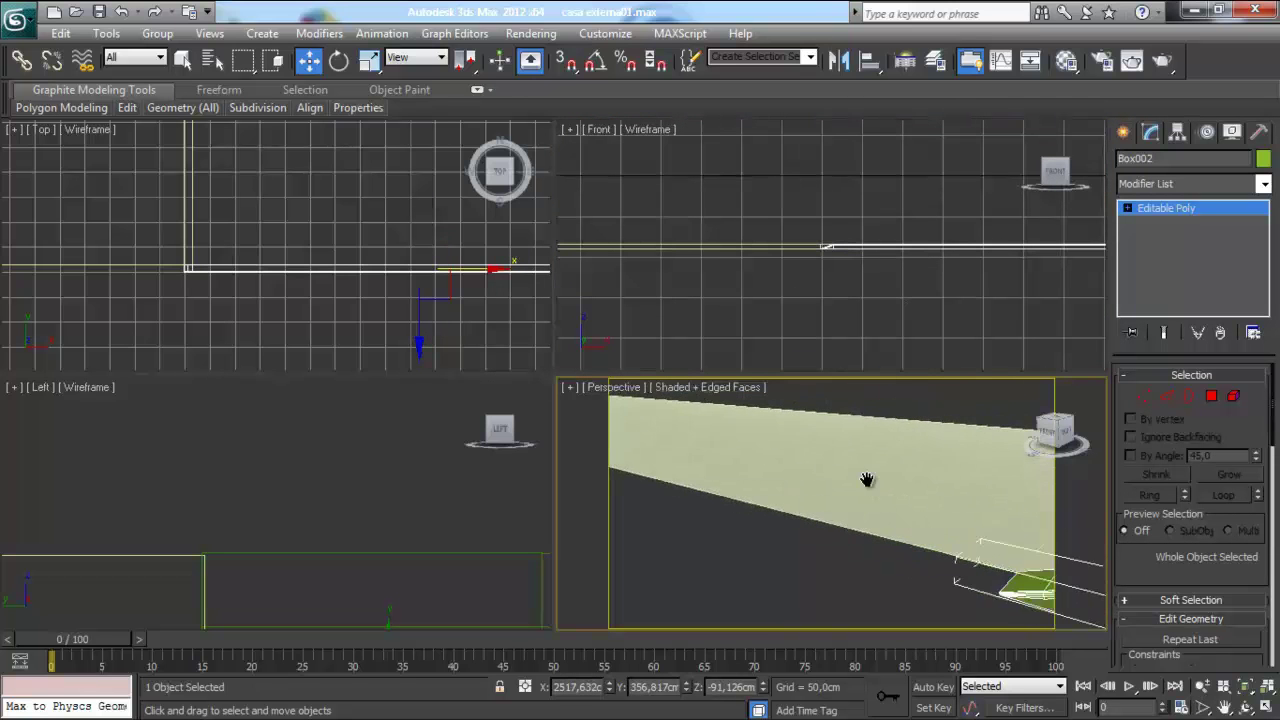